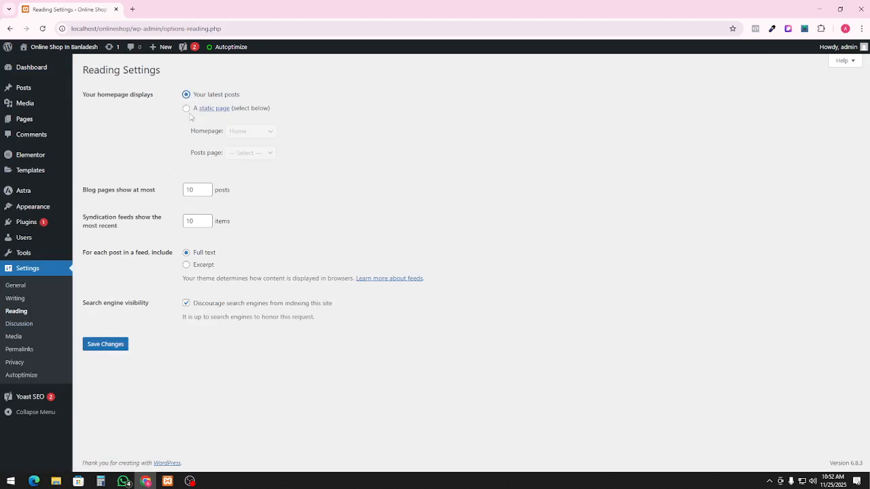
# Set the homepage to the static page Home and save the reading settings
pyautogui.click(186, 110)
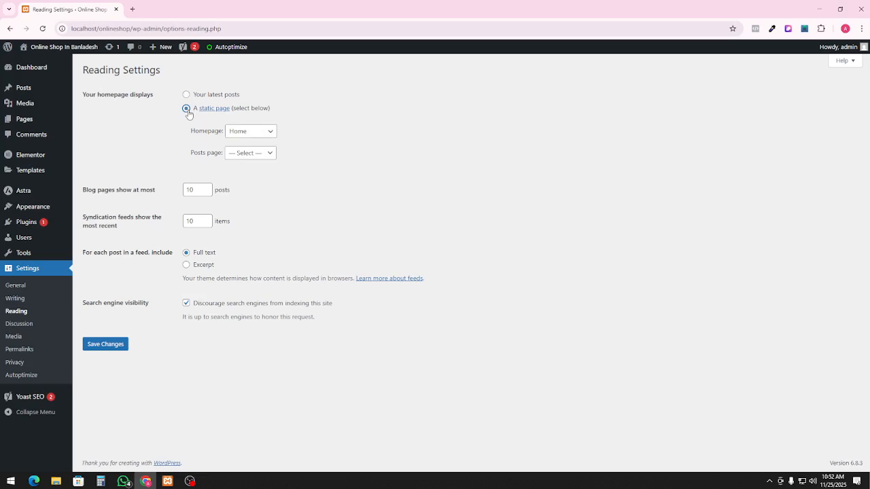
pyautogui.click(270, 133)
pyautogui.click(262, 158)
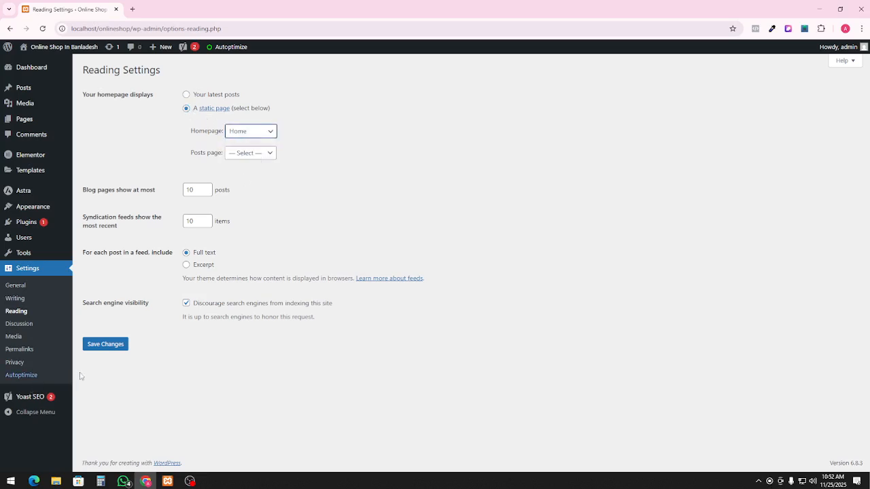
pyautogui.click(104, 345)
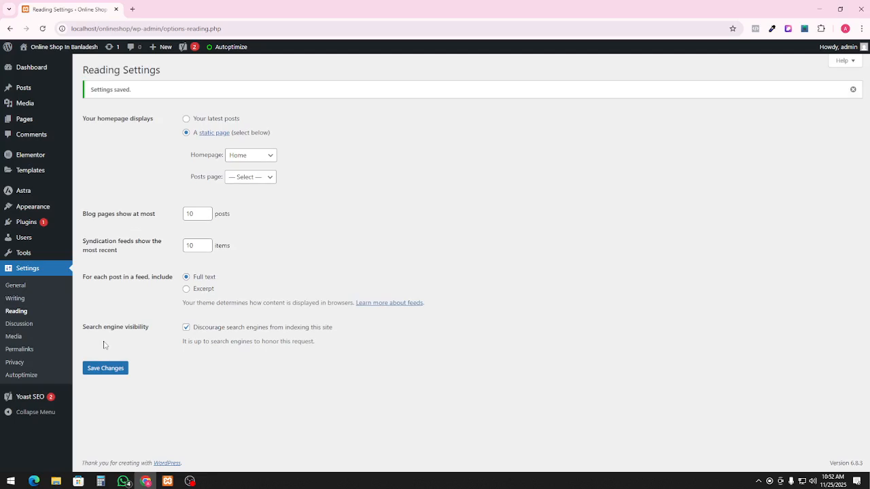
# Open the site's front end in a new browser tab and view it
pyautogui.rightClick(38, 44)
pyautogui.click(68, 54)
pyautogui.click(142, 7)
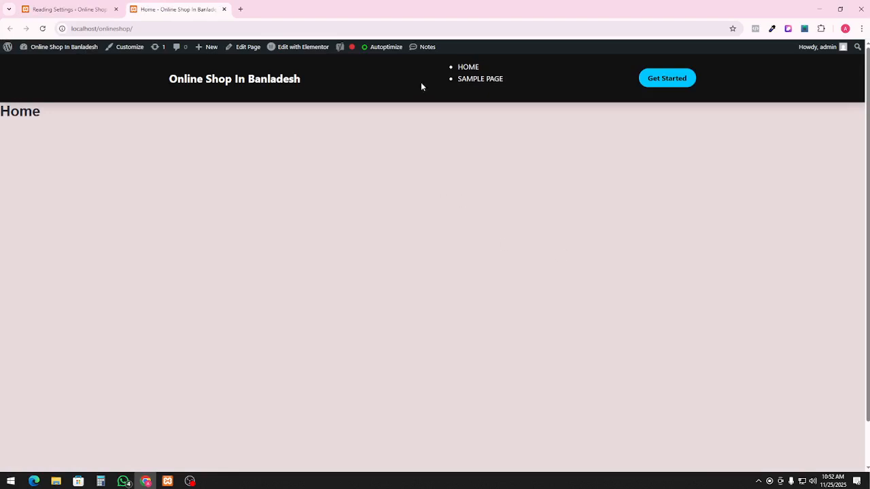
# Return to the reading settings and go to Elementor's Theme Builder
pyautogui.click(71, 9)
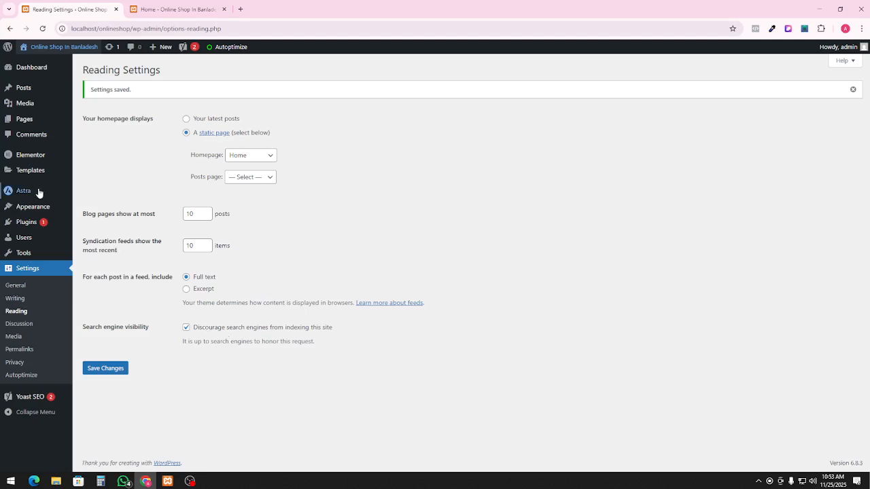
pyautogui.moveTo(48, 208)
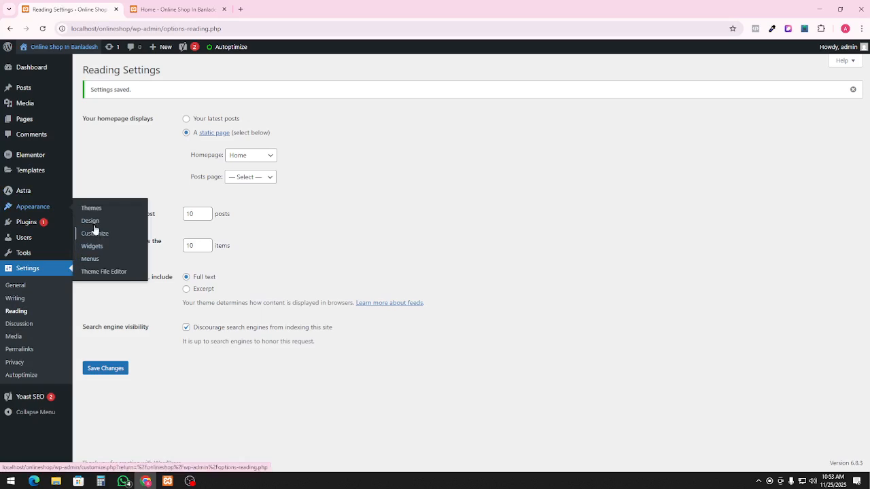
pyautogui.moveTo(37, 229)
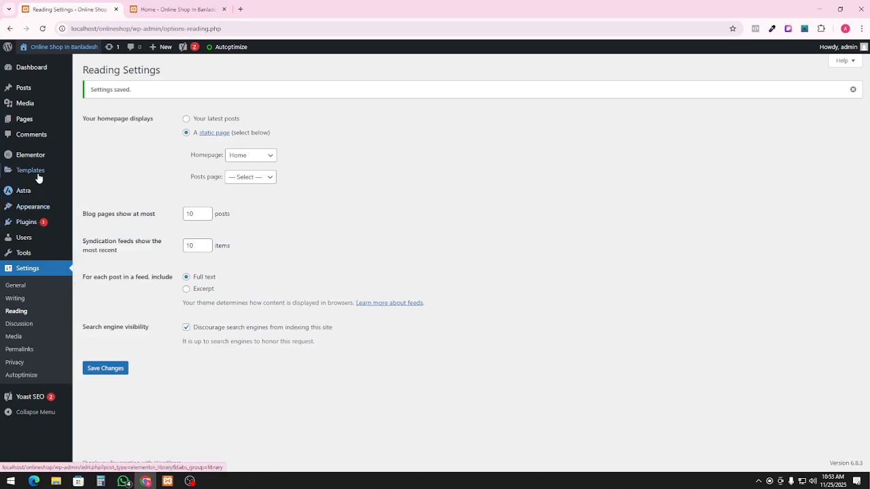
pyautogui.moveTo(37, 175)
pyautogui.click(87, 197)
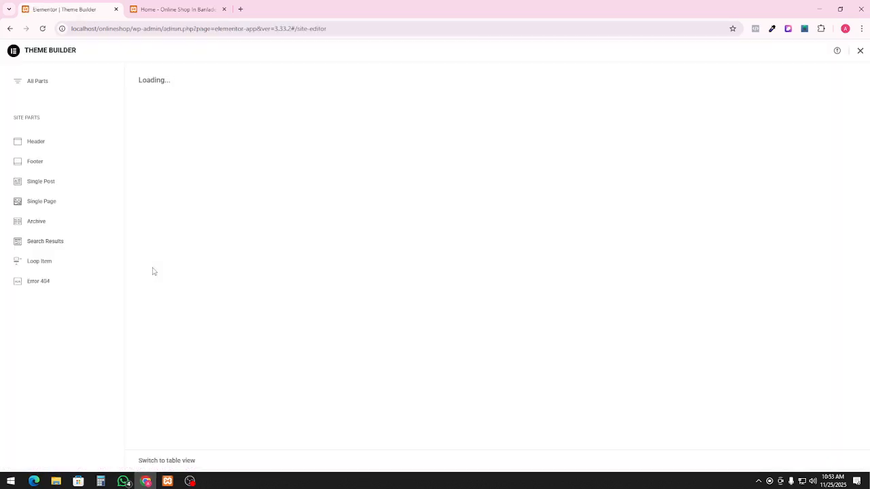
# Look over the Header #38 template, then open draft Single Page #40 in the Elementor editor
pyautogui.click(32, 148)
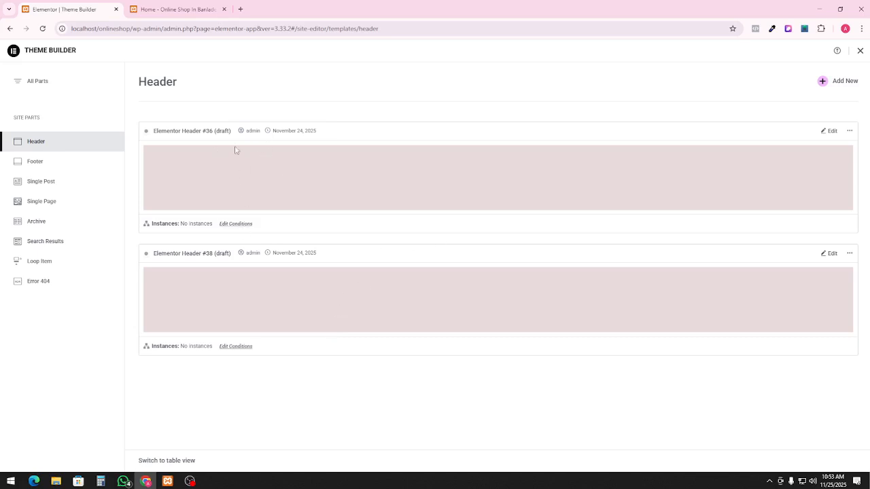
pyautogui.click(834, 256)
pyautogui.click(58, 205)
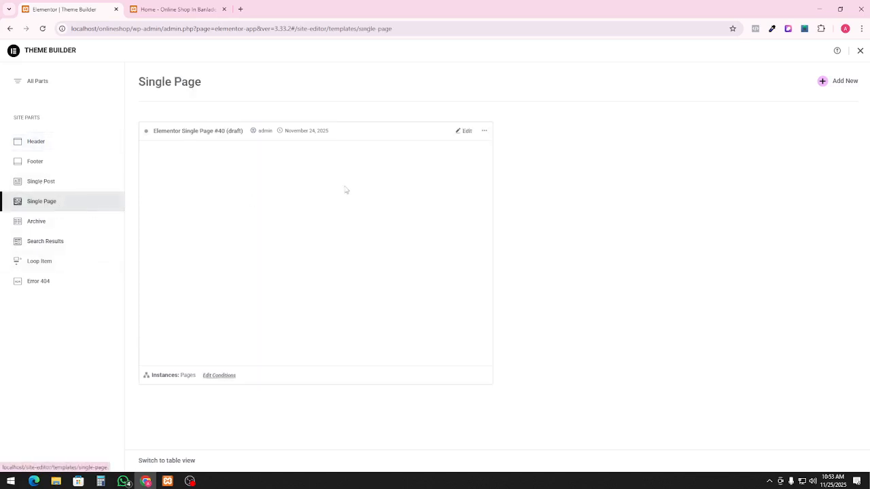
pyautogui.click(468, 133)
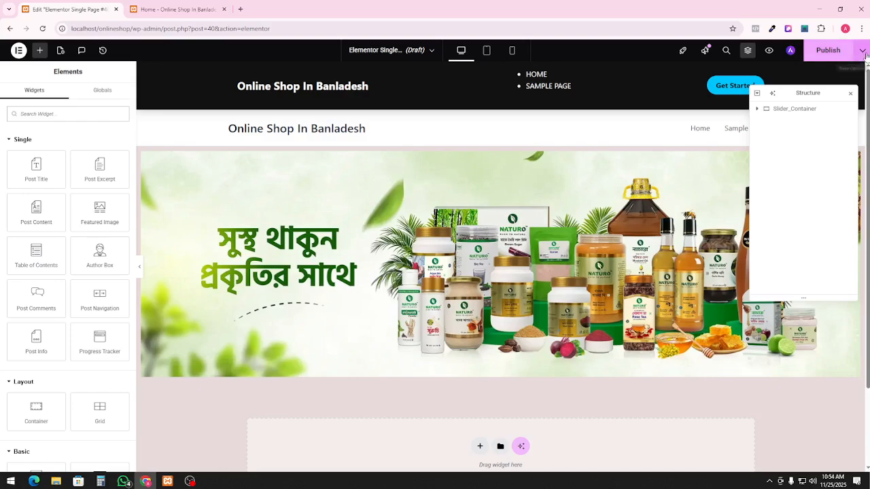
# Give the template the display condition Include › Pages › Home and save & close it
pyautogui.click(828, 50)
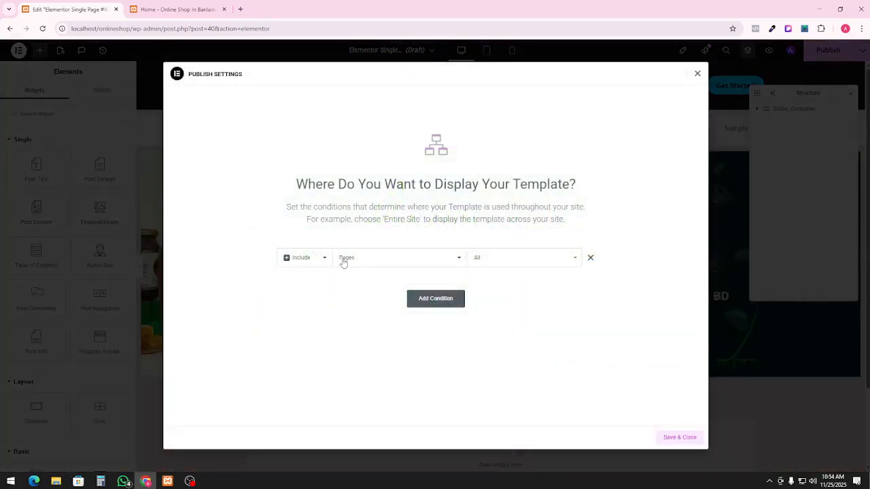
pyautogui.click(697, 73)
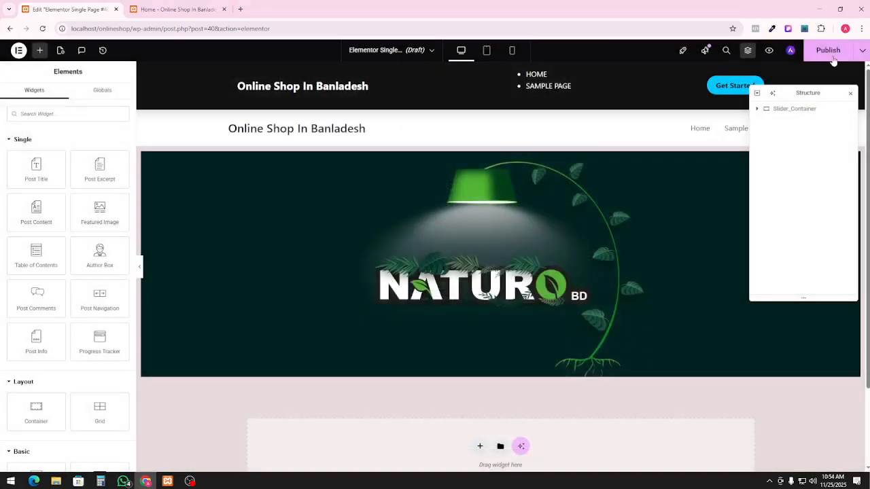
pyautogui.click(863, 51)
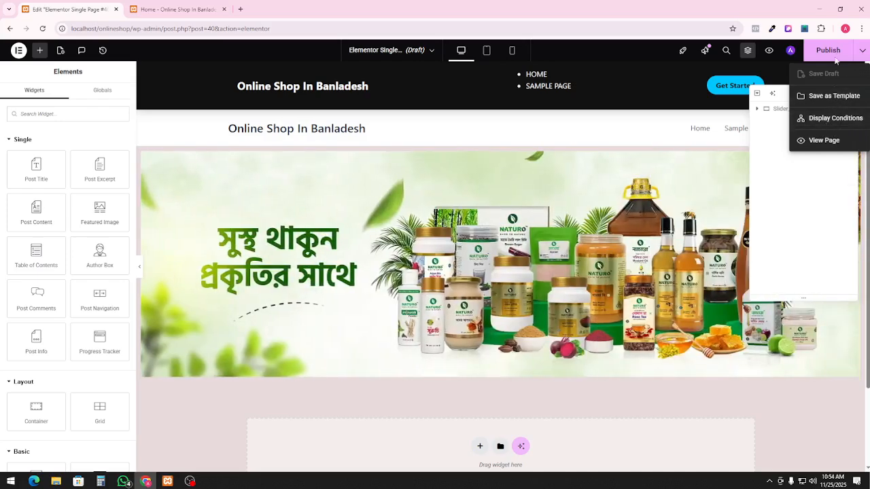
pyautogui.click(822, 118)
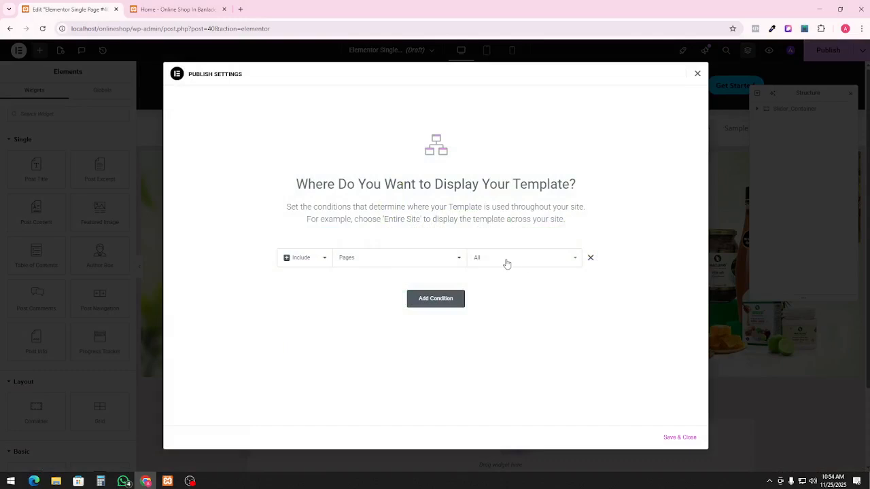
pyautogui.click(365, 261)
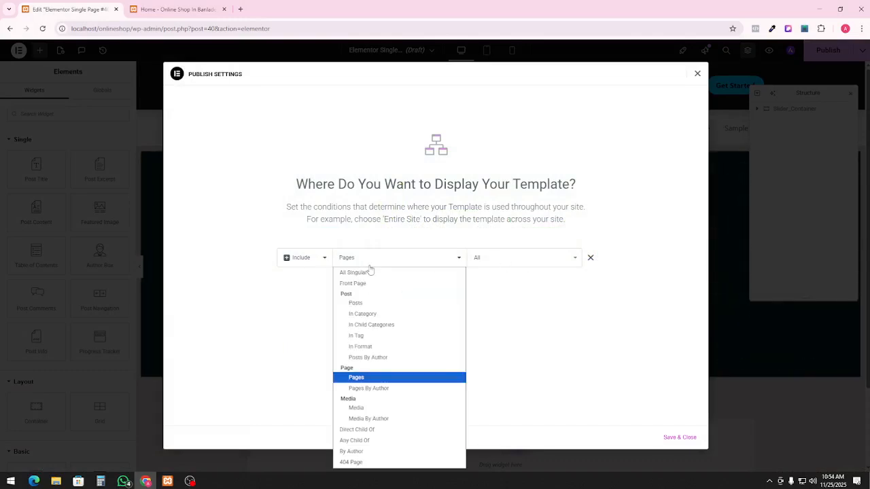
pyautogui.click(384, 375)
pyautogui.click(511, 257)
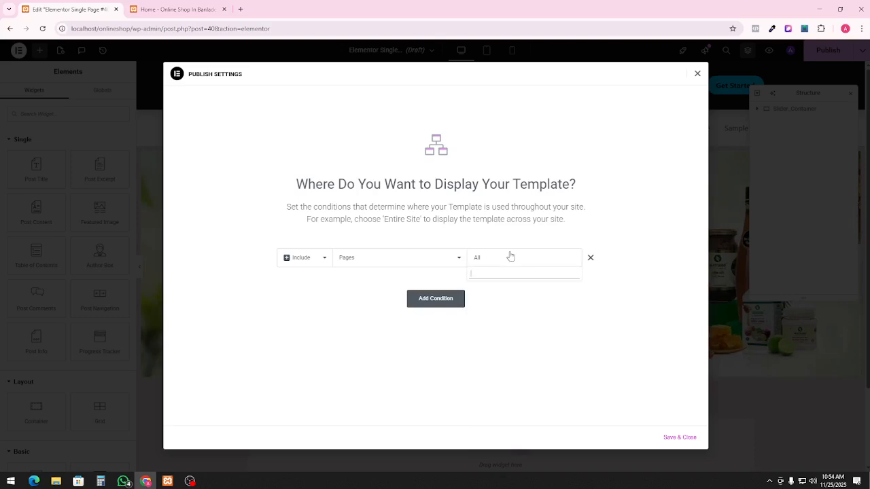
pyautogui.write('home')
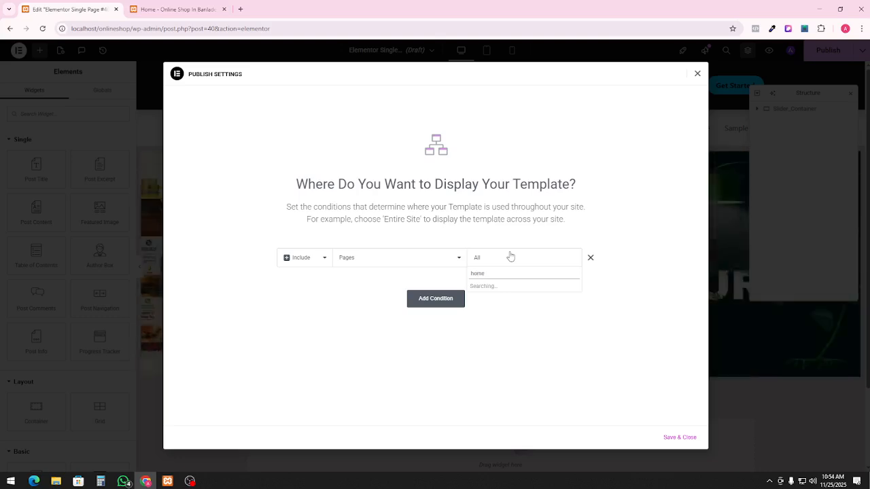
pyautogui.click(500, 289)
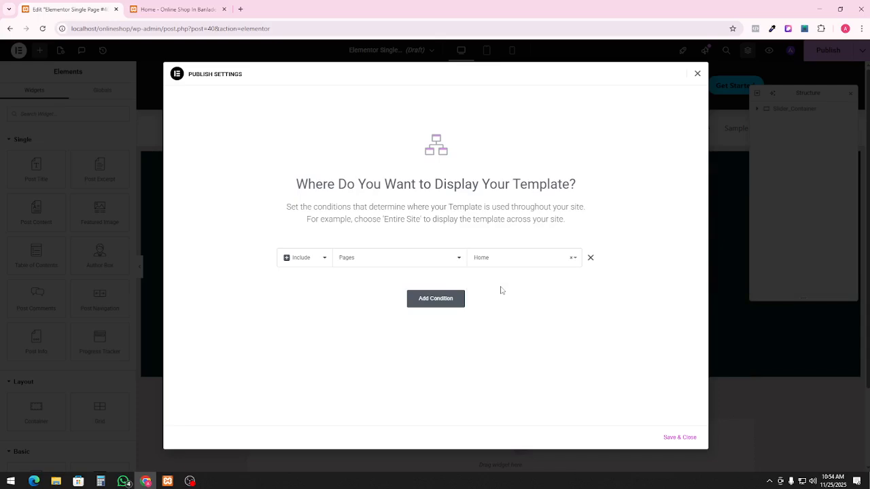
pyautogui.click(673, 438)
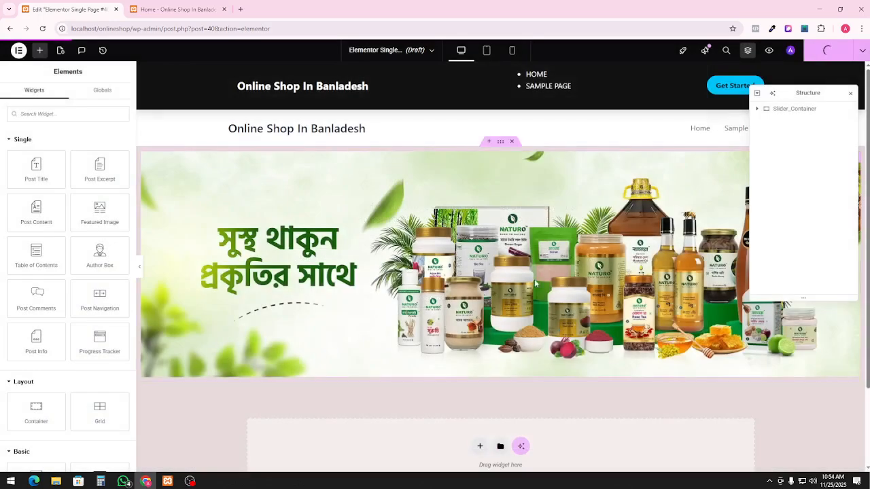
# Reload the live Home page to confirm the NATURO slider, then return to the Single Page #40 editor
pyautogui.click(177, 9)
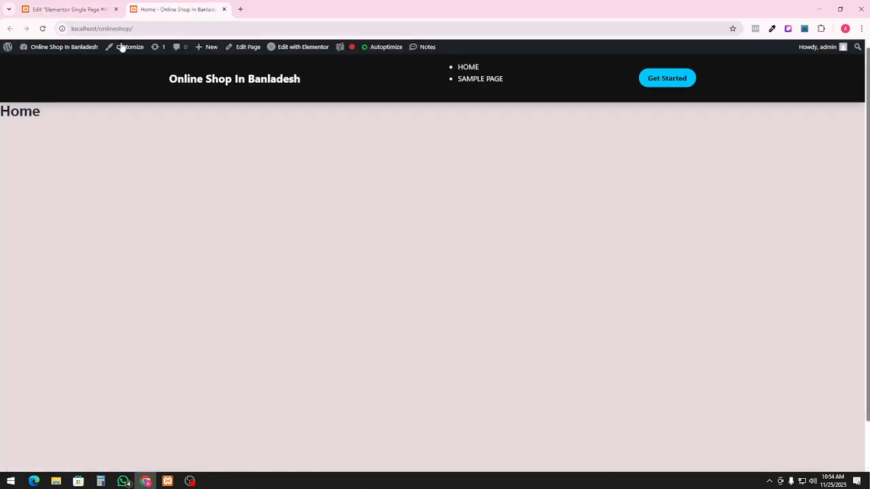
pyautogui.click(43, 29)
pyautogui.moveTo(94, 58)
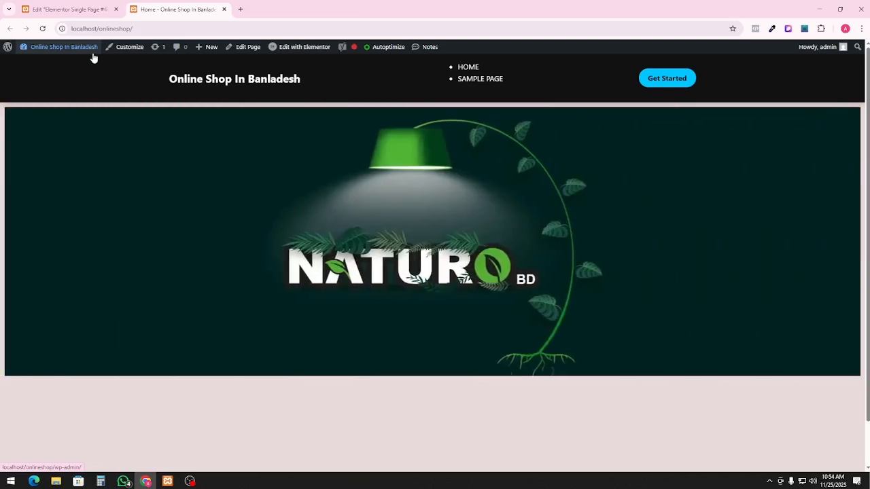
pyautogui.click(36, 6)
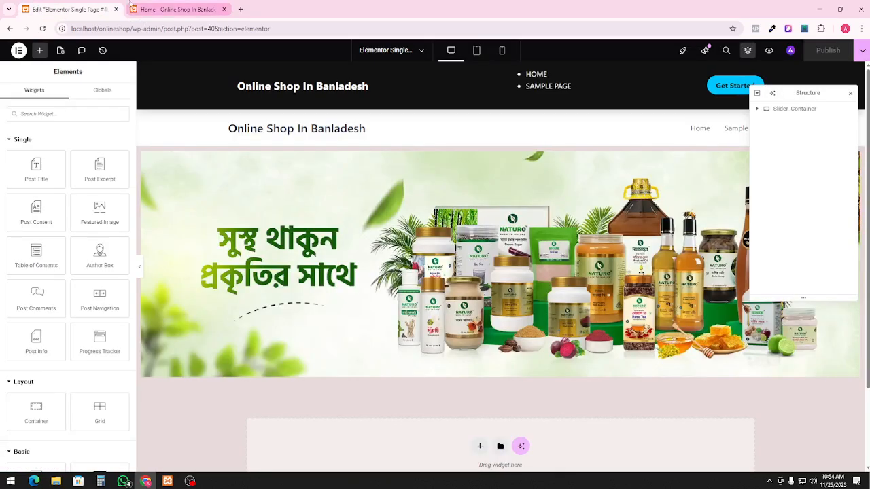
pyautogui.click(131, 5)
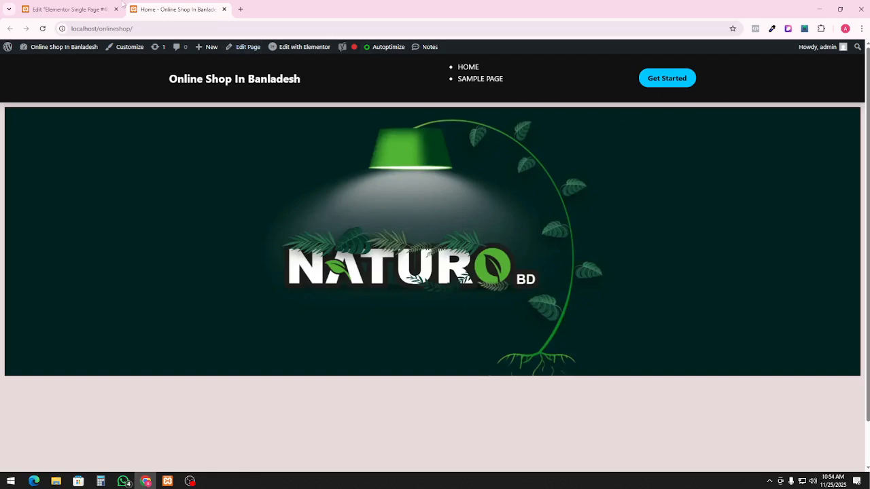
pyautogui.moveTo(99, 11)
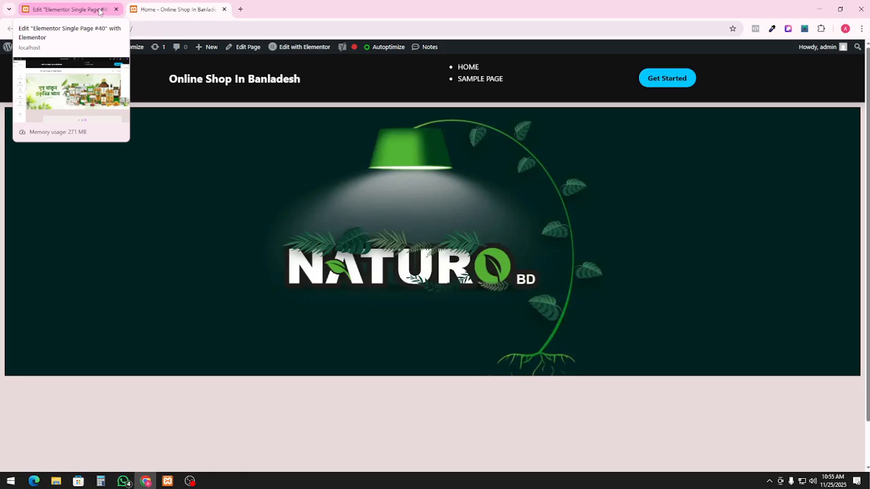
pyautogui.click(100, 11)
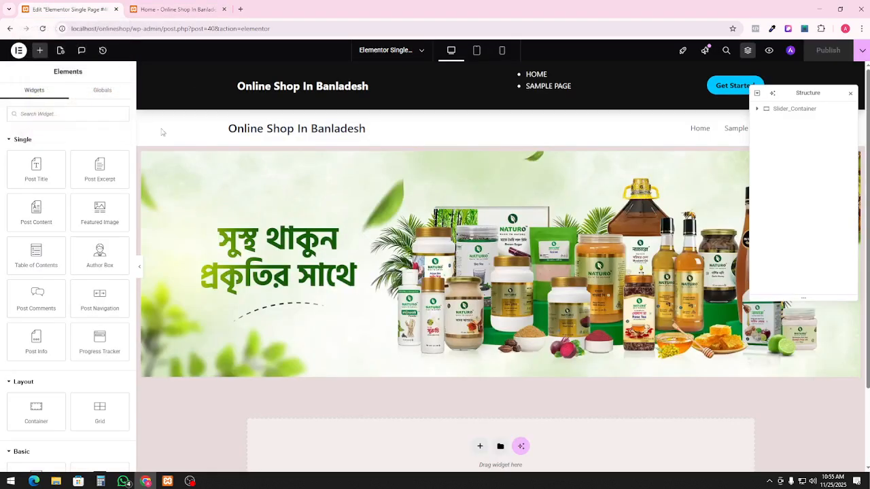
# Open the WordPress dashboard in a new tab from Elementor's main menu
pyautogui.click(19, 50)
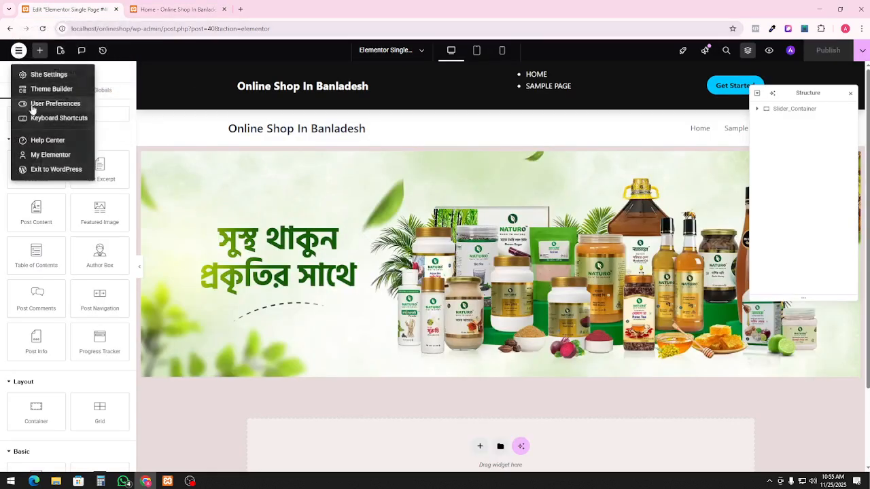
pyautogui.rightClick(51, 171)
pyautogui.click(75, 178)
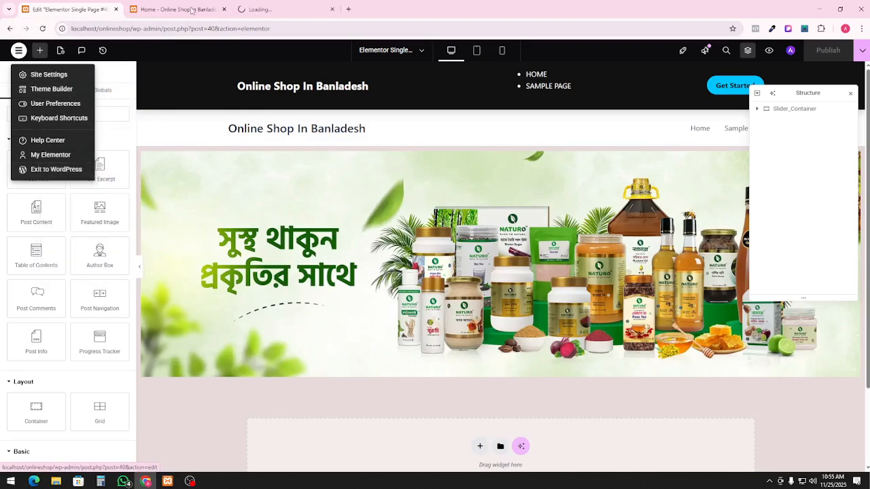
pyautogui.click(271, 6)
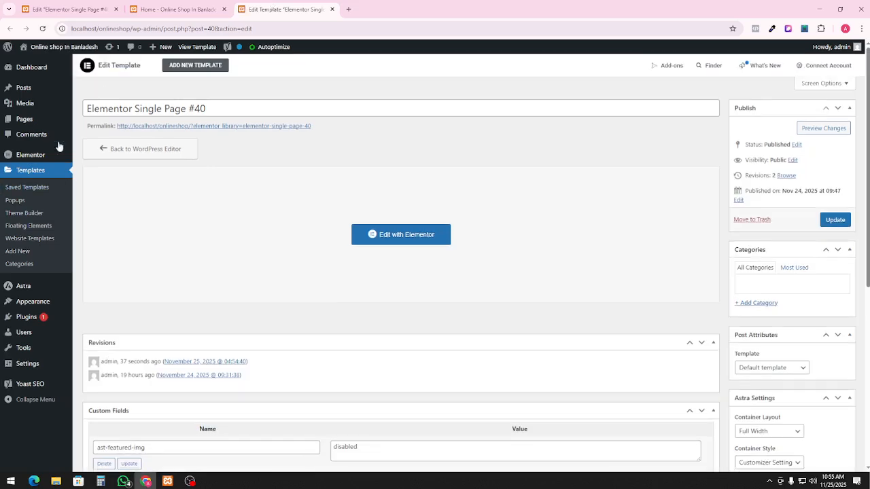
# Open the Home page in the block editor, with a fresh browser tab beside it
pyautogui.click(31, 127)
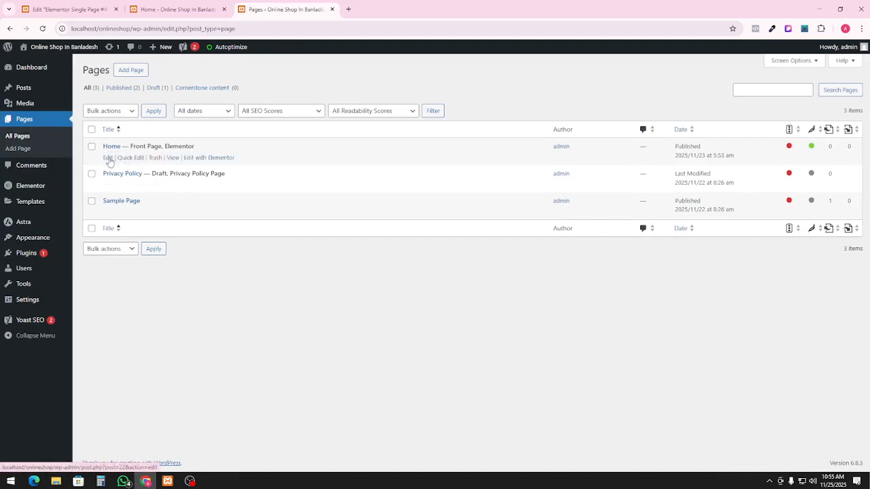
pyautogui.click(108, 158)
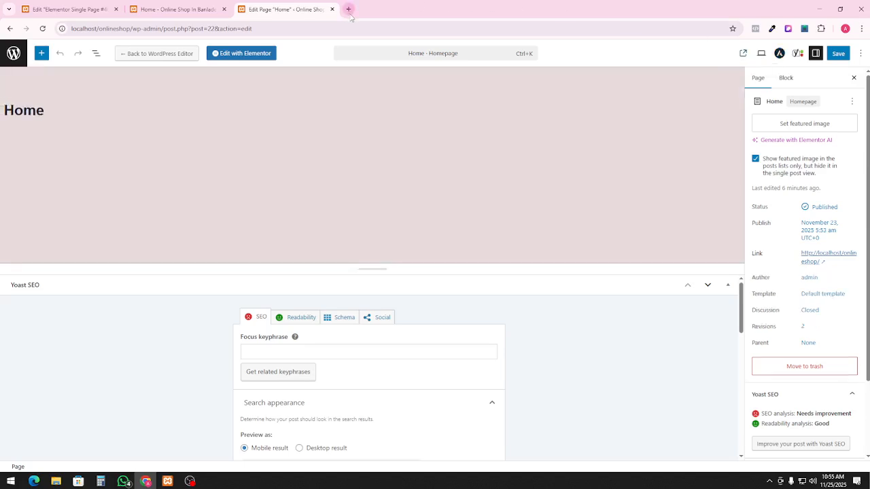
pyautogui.click(350, 9)
# Go to WhatsApp Web and scroll down the chat list
pyautogui.write('web')
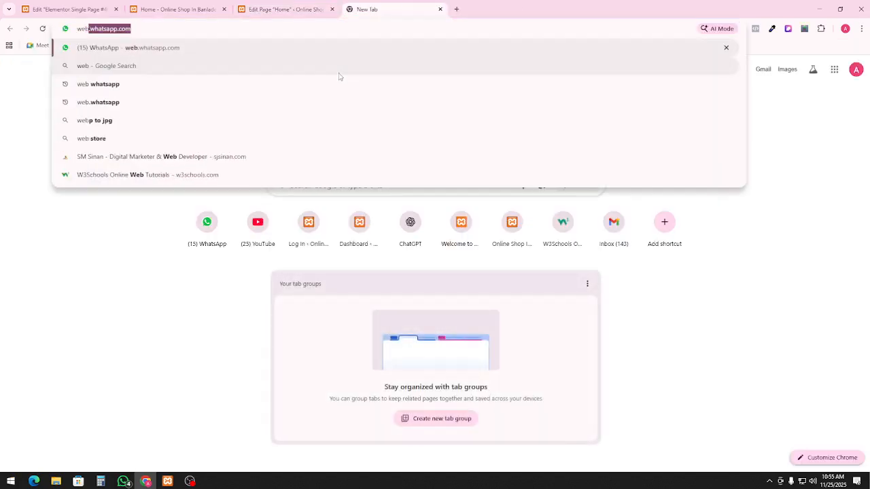
pyautogui.press('Return')
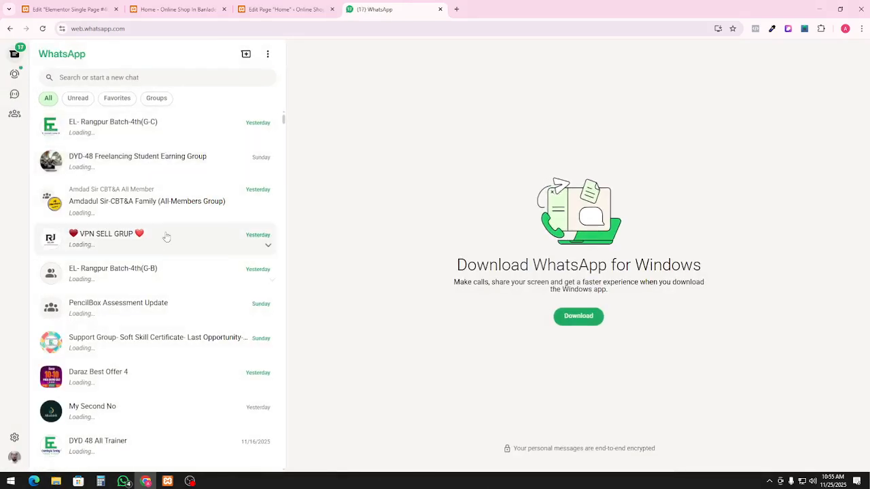
pyautogui.scroll(-1, 183, 313)
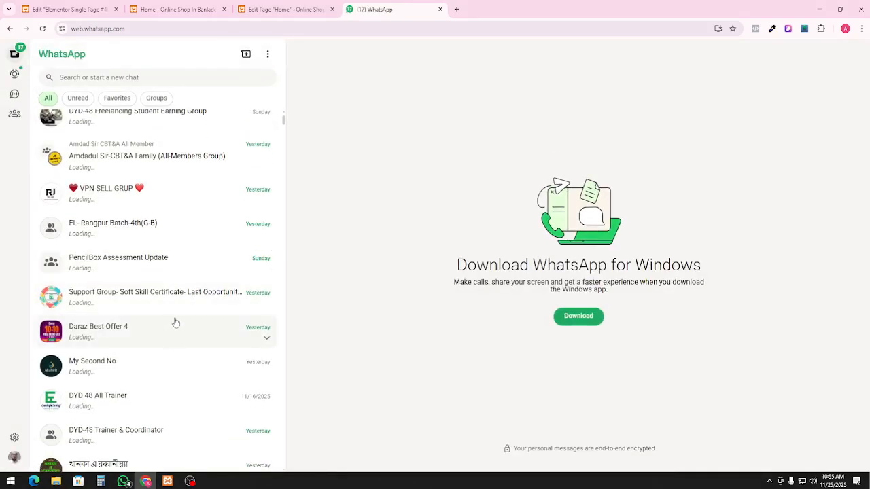
pyautogui.scroll(-6, 173, 313)
pyautogui.scroll(-4, 172, 300)
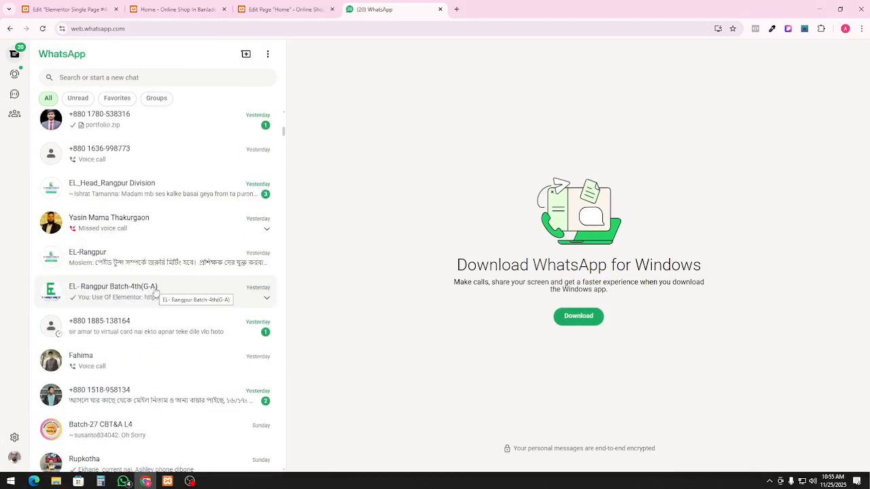
# Open the EL- Rangpur Batch-4th(G-A) chat and follow its pinned Google Meet link
pyautogui.click(202, 292)
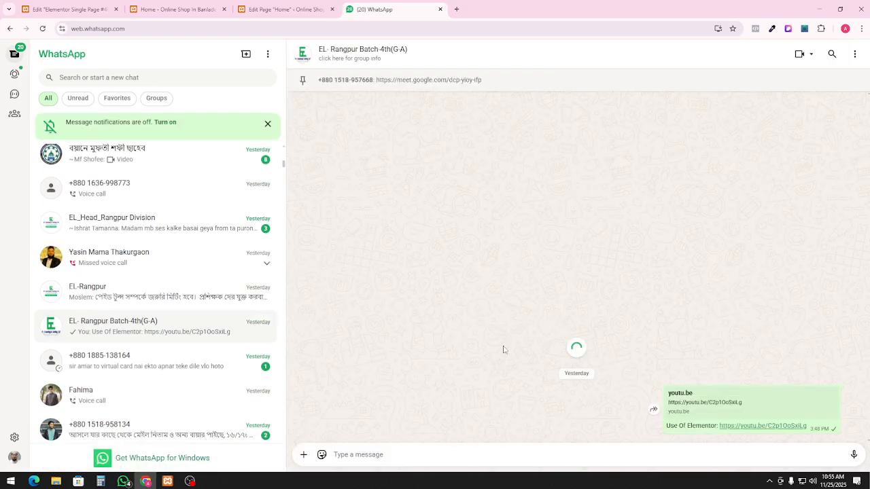
pyautogui.click(415, 80)
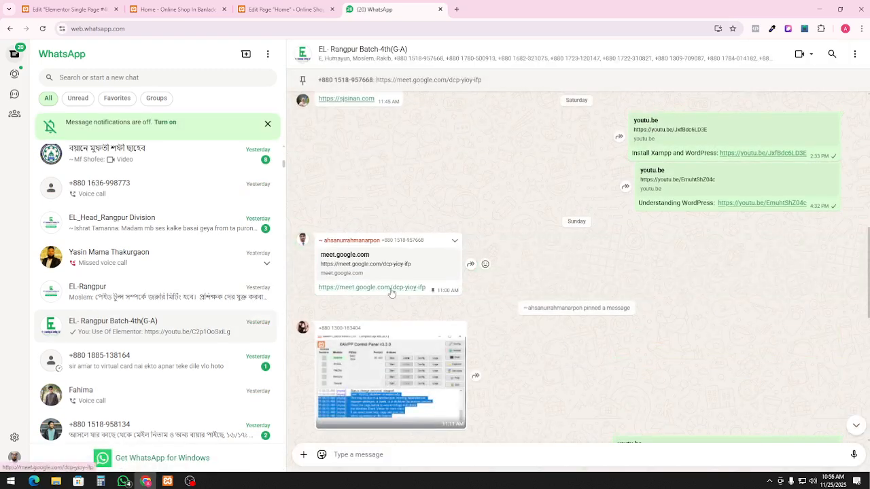
pyautogui.click(392, 287)
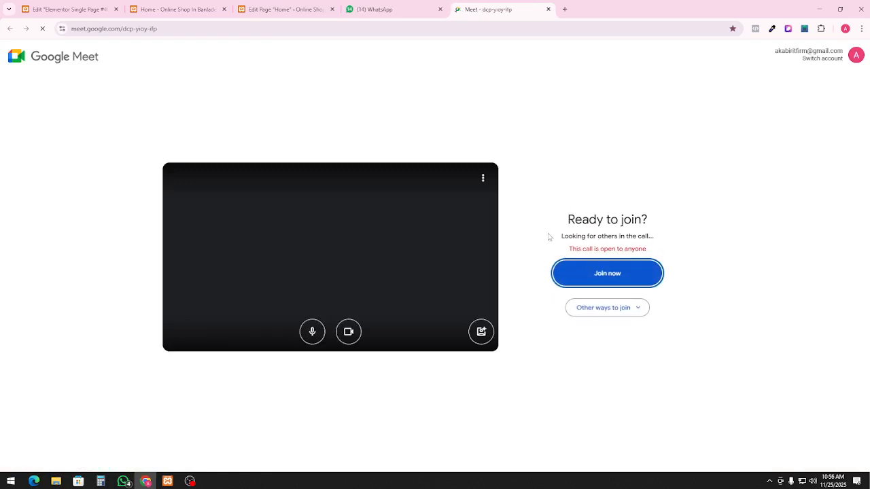
# Join the Meet call and present the entire screen, with the call back in the Meet tab
pyautogui.click(609, 290)
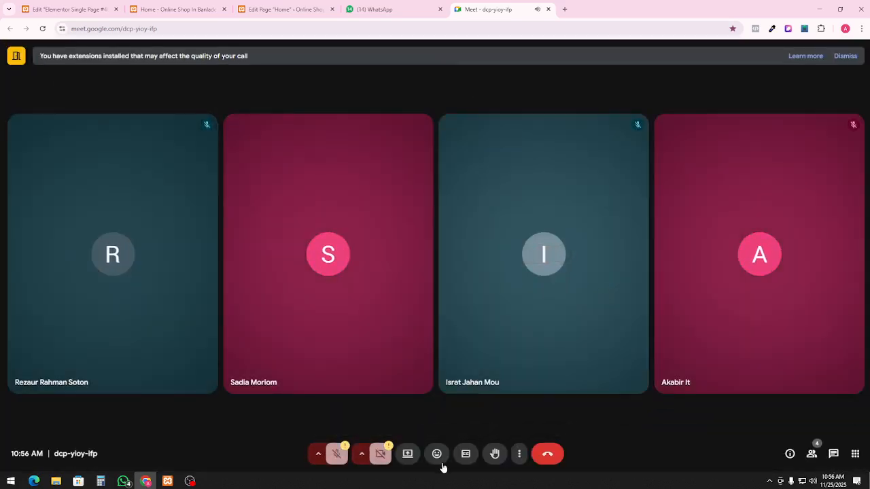
pyautogui.click(408, 453)
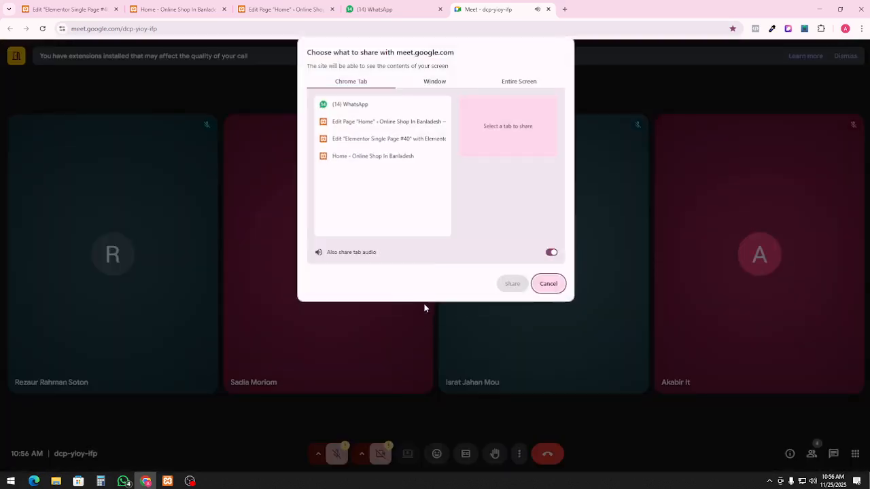
pyautogui.click(514, 84)
pyautogui.click(516, 283)
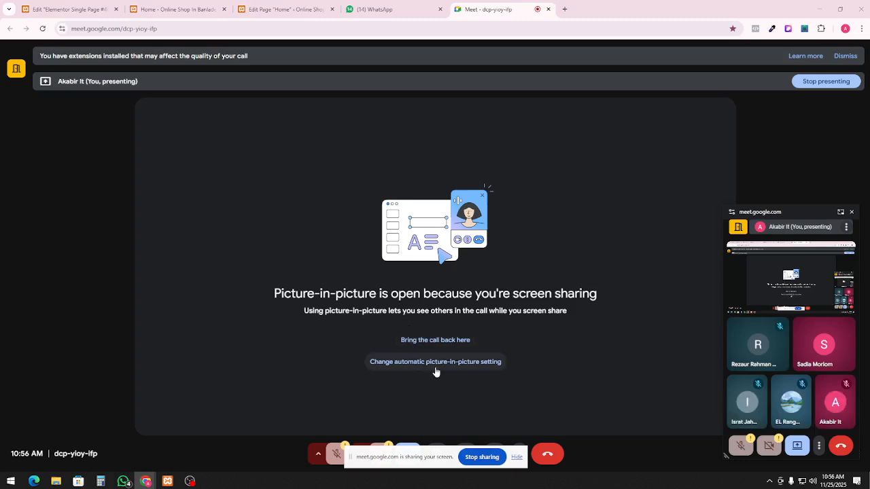
pyautogui.click(437, 363)
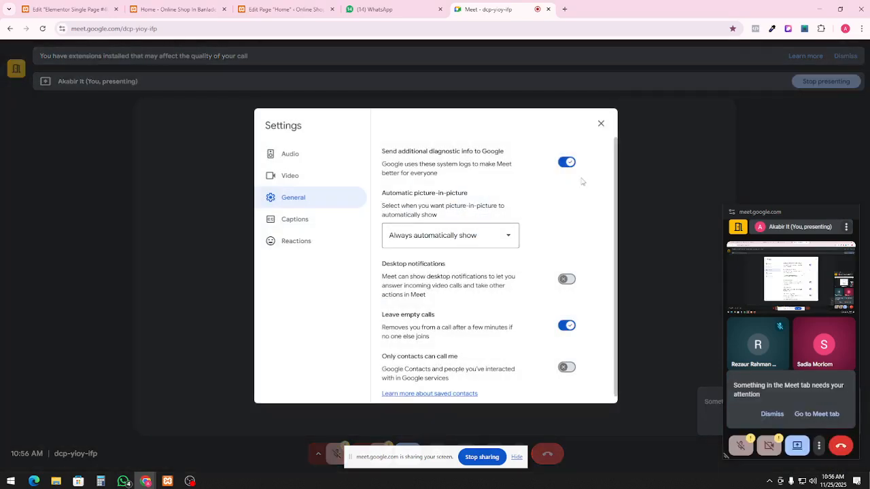
pyautogui.click(601, 123)
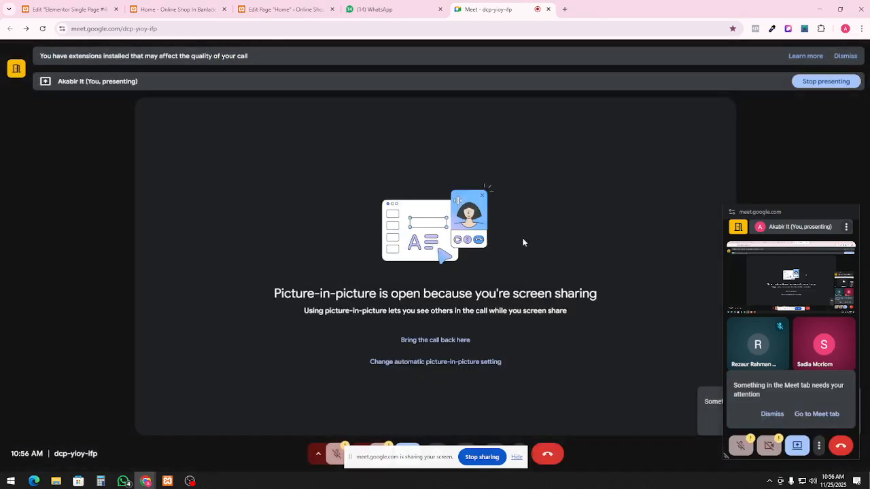
pyautogui.click(442, 344)
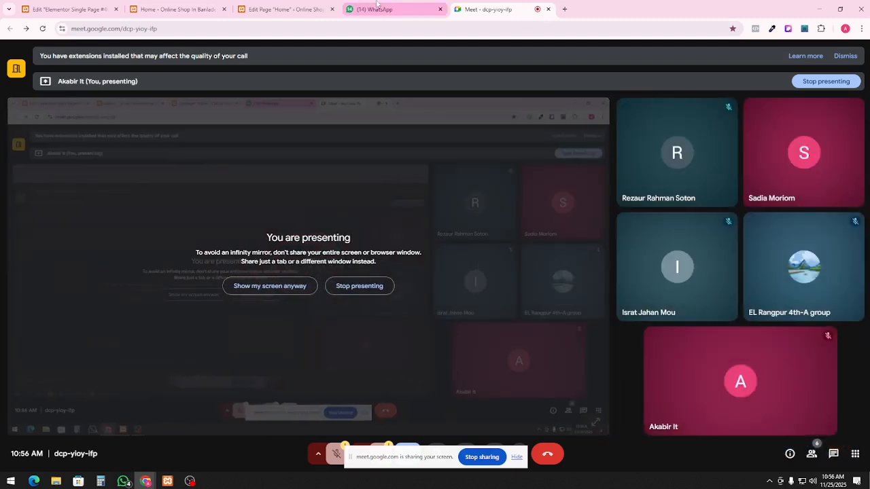
# Close the Home page editor tab and move between the live site and template editor tabs
pyautogui.click(309, 3)
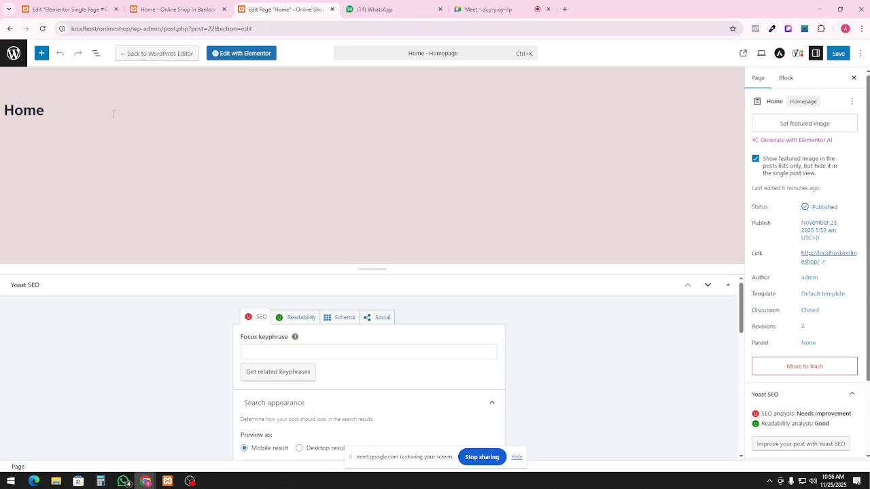
pyautogui.click(332, 9)
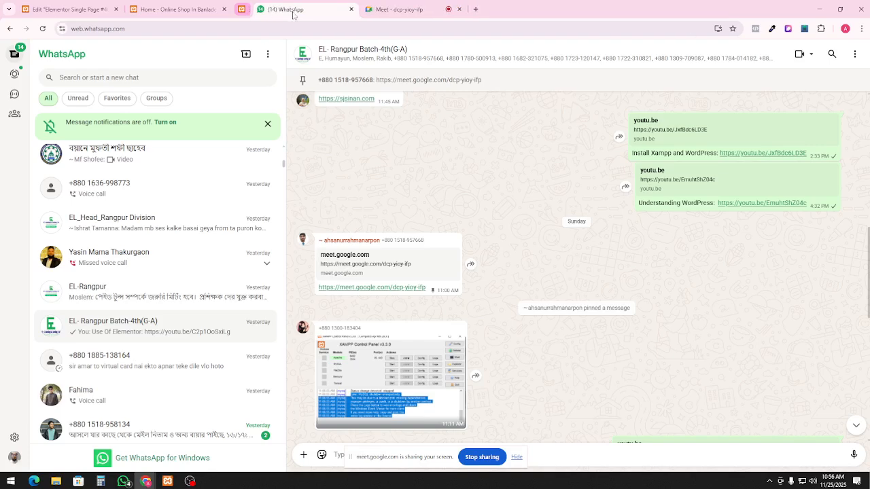
pyautogui.click(209, 9)
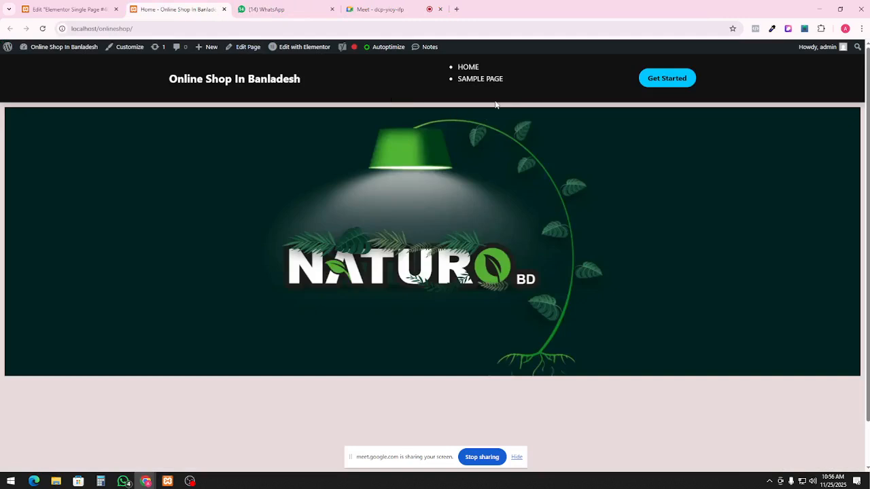
pyautogui.click(123, 6)
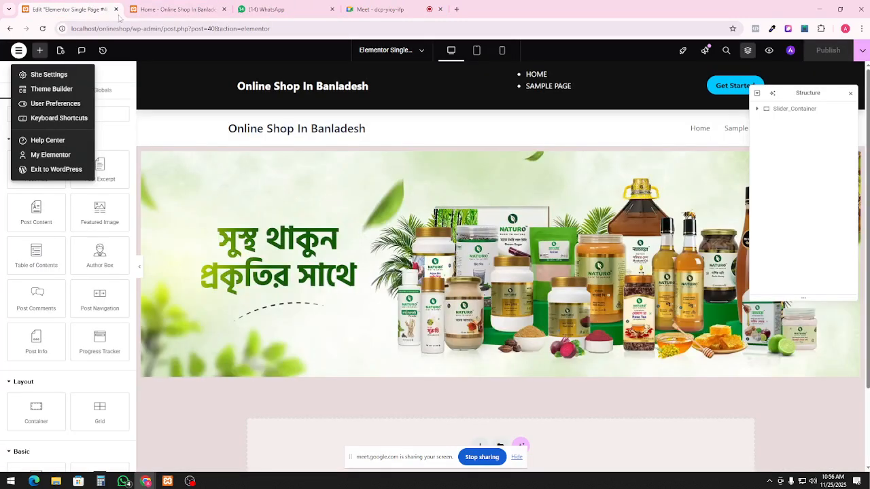
pyautogui.click(149, 6)
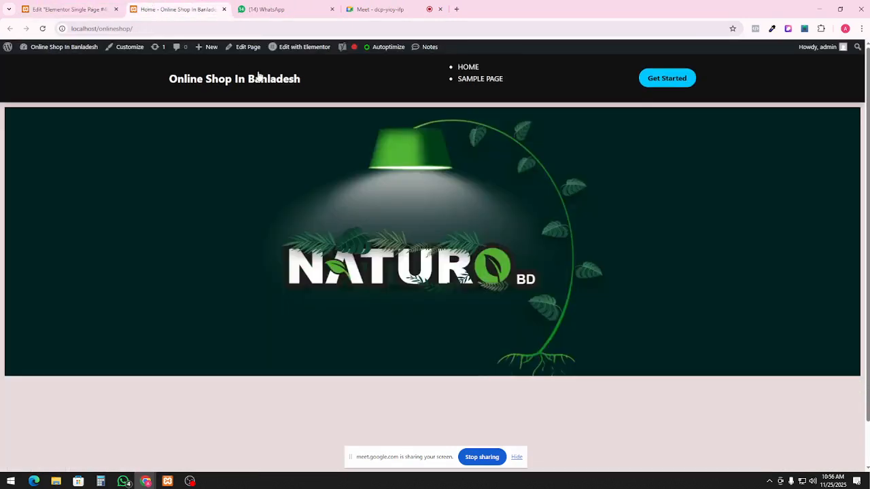
pyautogui.click(92, 8)
pyautogui.click(138, 7)
# Exit the Elementor template editor back to the WordPress dashboard
pyautogui.moveTo(8, 47)
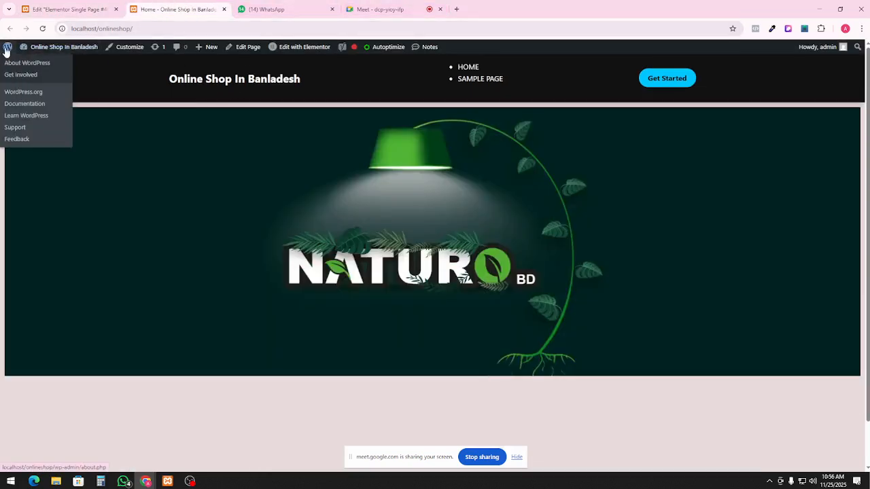
pyautogui.rightClick(21, 64)
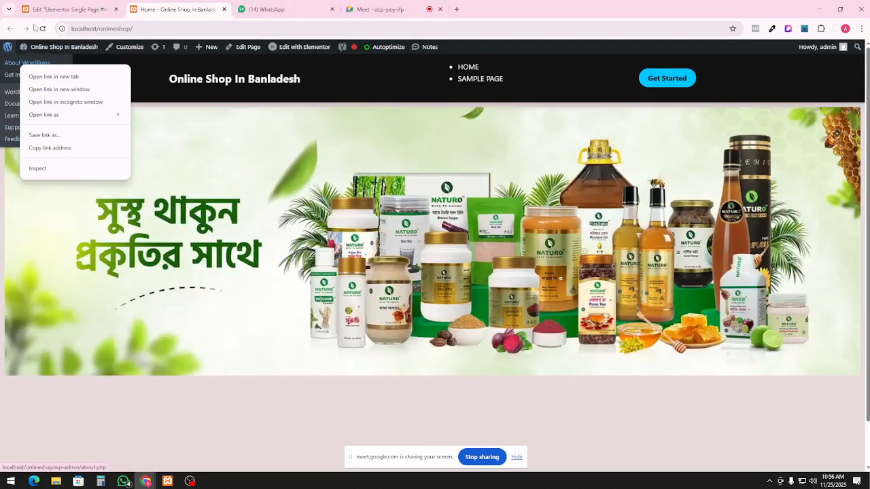
pyautogui.click(50, 10)
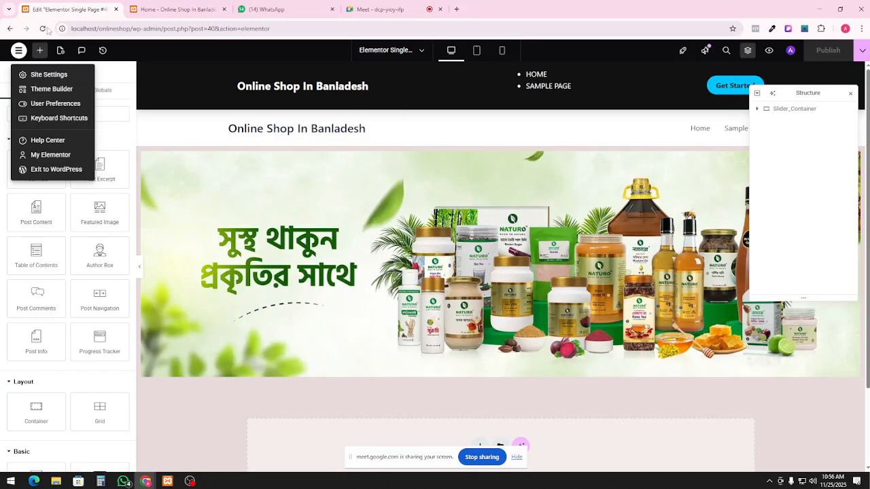
pyautogui.click(19, 52)
pyautogui.click(19, 53)
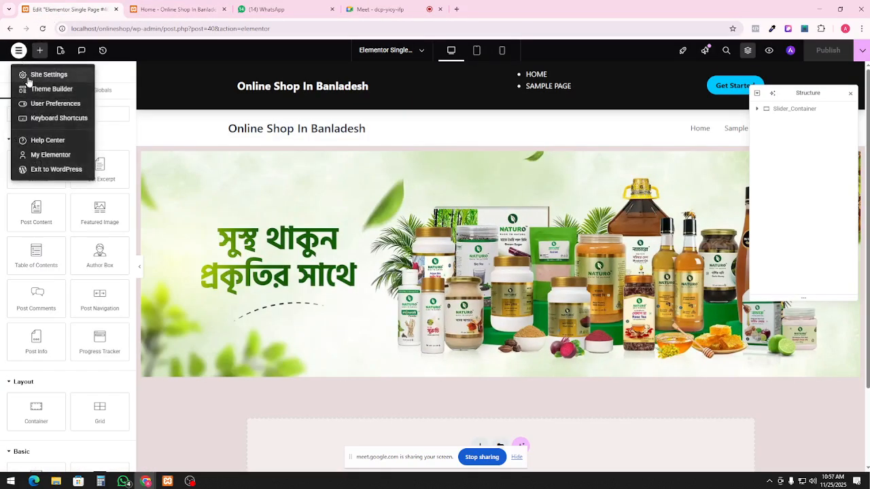
pyautogui.click(54, 169)
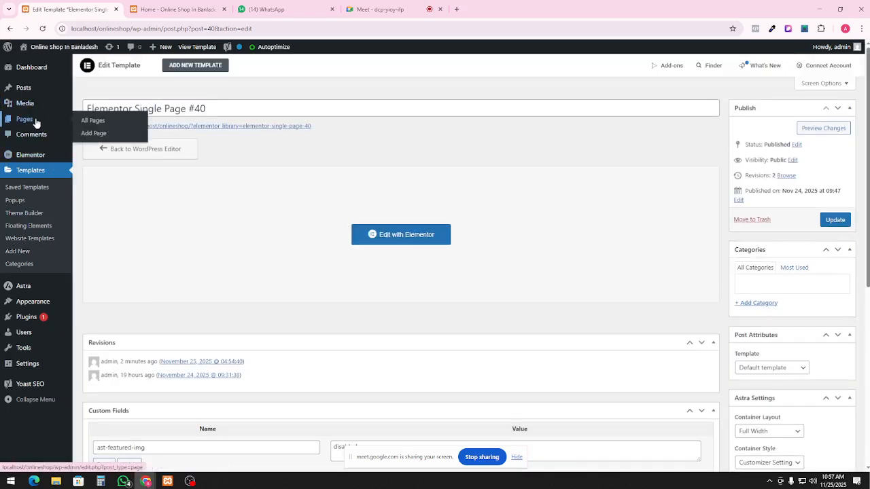
# Open the Home page from All Pages in the WordPress block editor
pyautogui.click(101, 126)
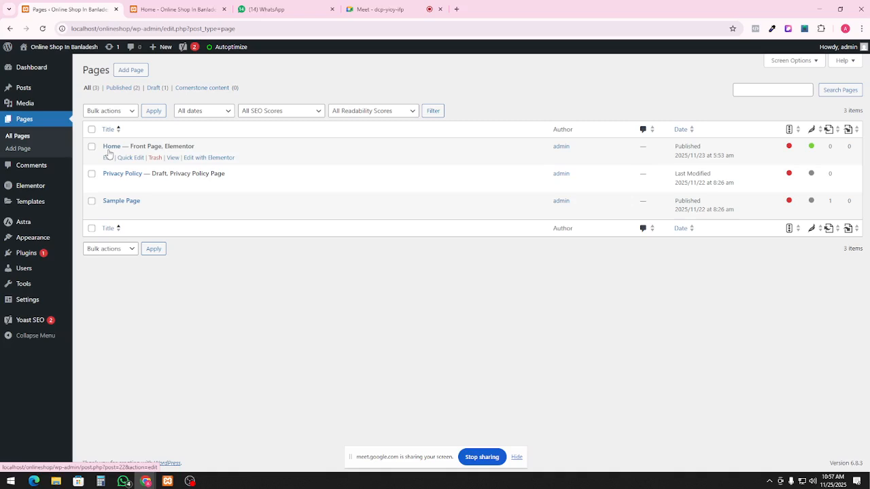
pyautogui.click(108, 159)
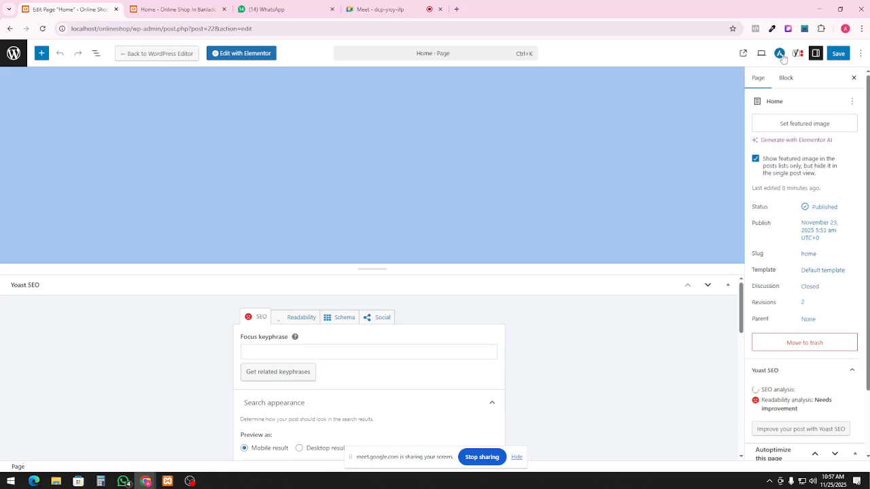
pyautogui.click(781, 56)
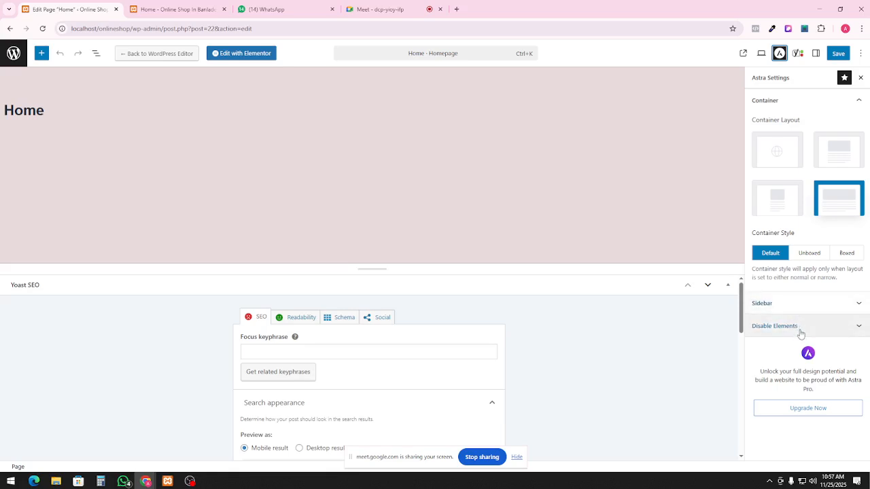
pyautogui.click(801, 334)
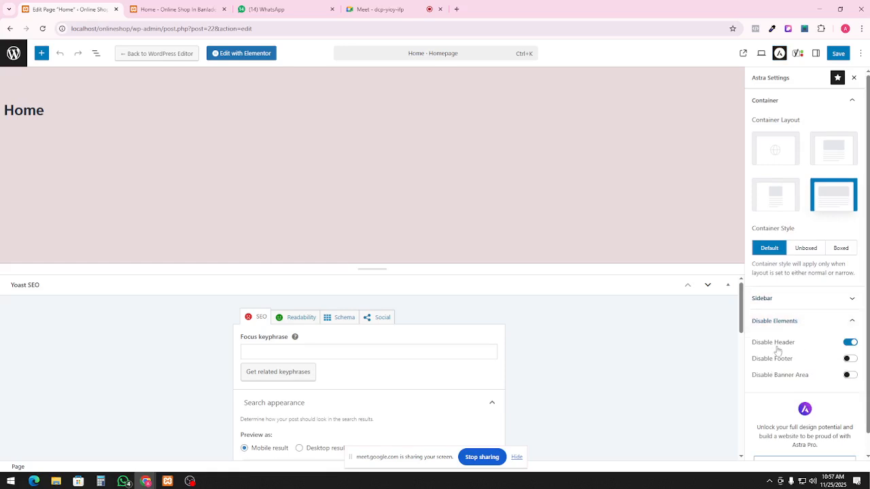
pyautogui.click(850, 346)
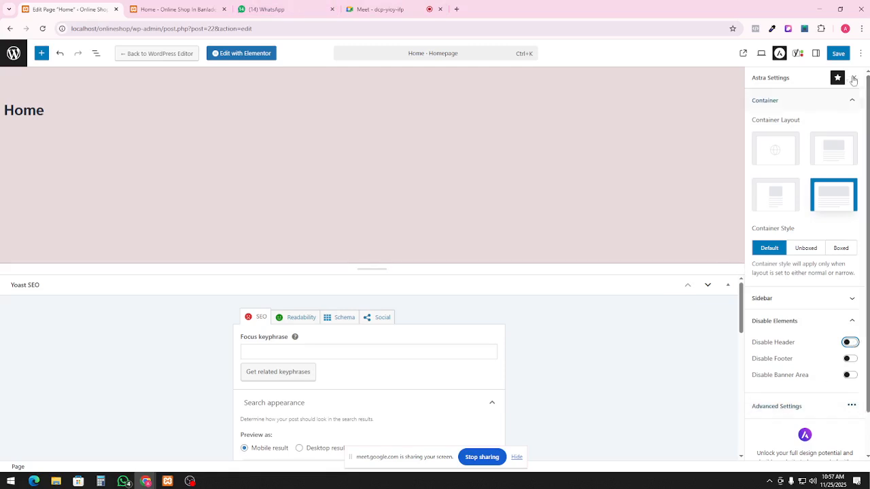
pyautogui.click(836, 55)
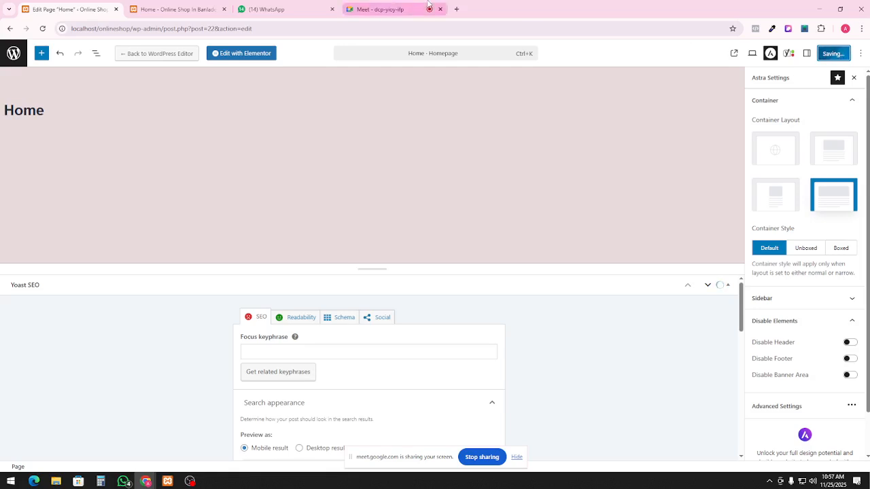
pyautogui.moveTo(428, 4)
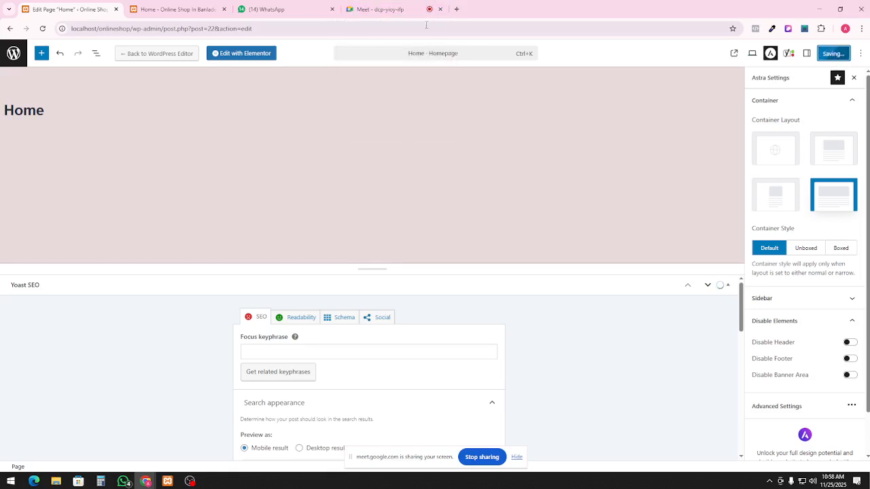
# Reload the storefront, then save the Home page and view it on the site
pyautogui.click(175, 9)
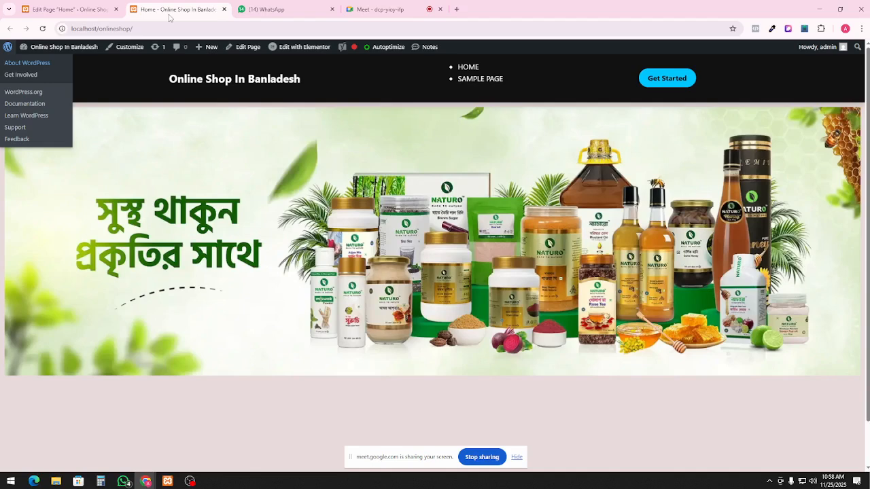
pyautogui.click(42, 28)
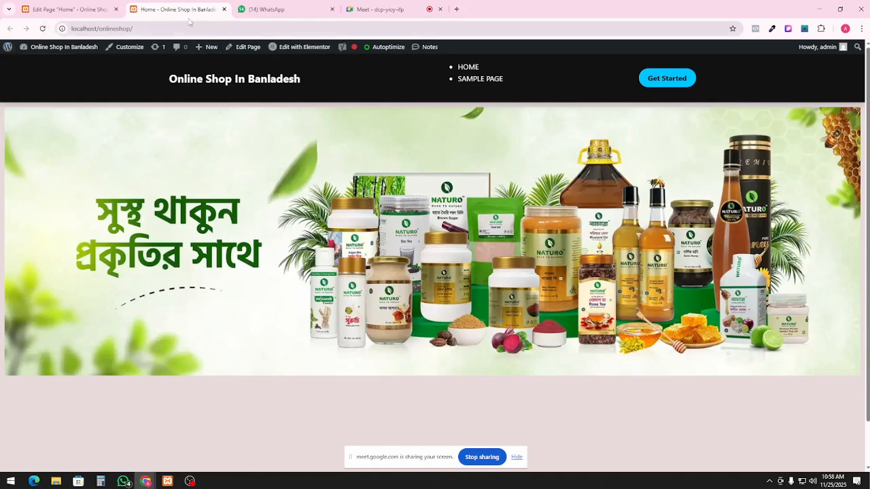
pyautogui.click(68, 9)
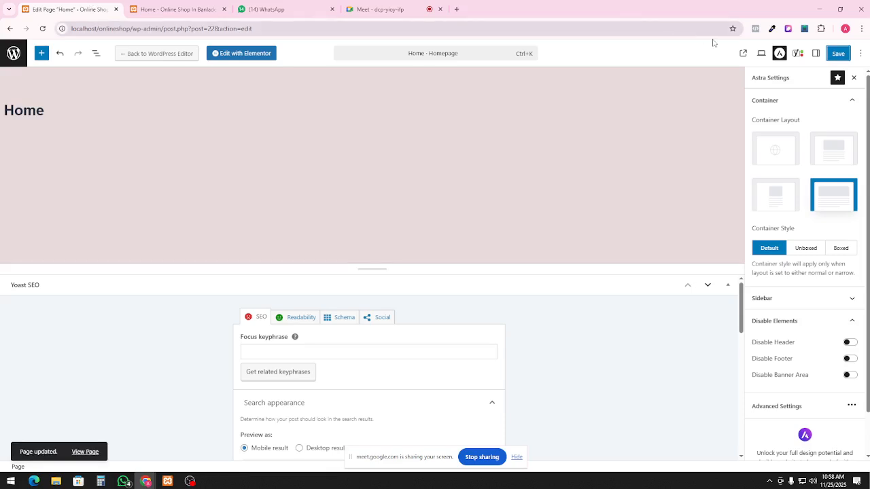
pyautogui.click(838, 56)
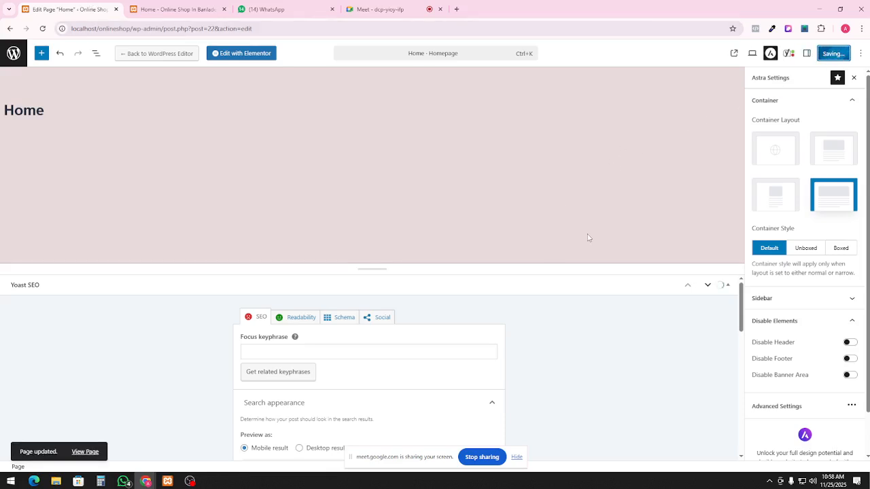
pyautogui.click(86, 453)
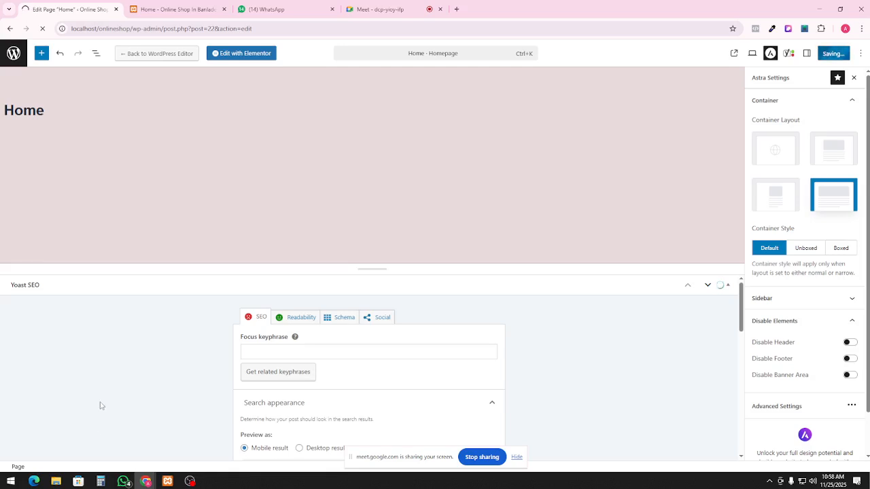
# Reload the storefront homepage to check it, then go back to the Home page editor
pyautogui.click(178, 9)
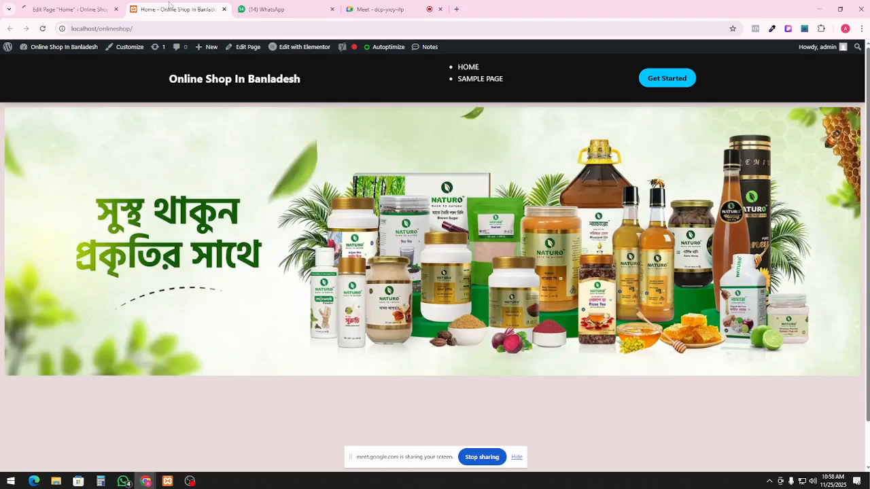
pyautogui.click(41, 32)
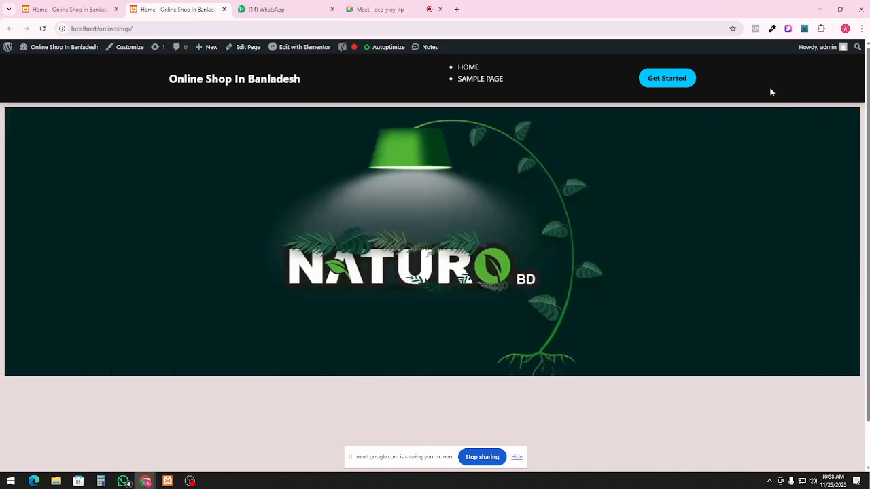
pyautogui.click(140, 29)
pyautogui.press('Return')
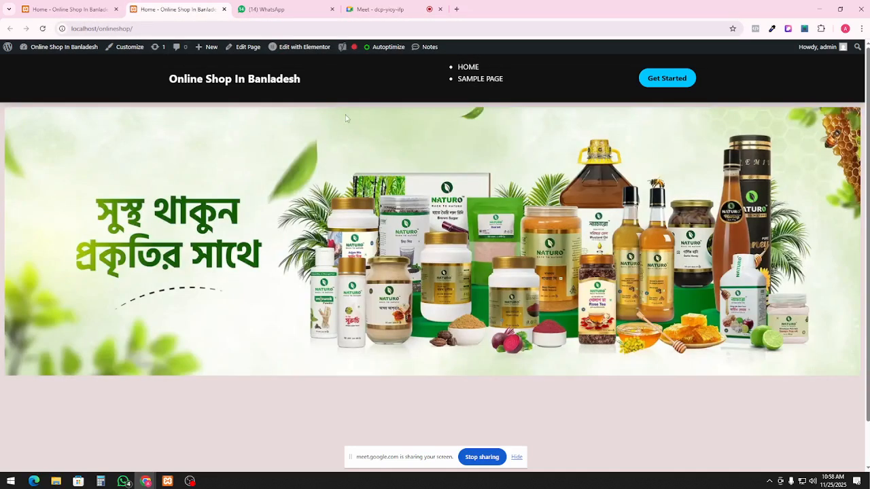
pyautogui.scroll(-2, 345, 119)
pyautogui.scroll(2, 343, 109)
pyautogui.click(82, 8)
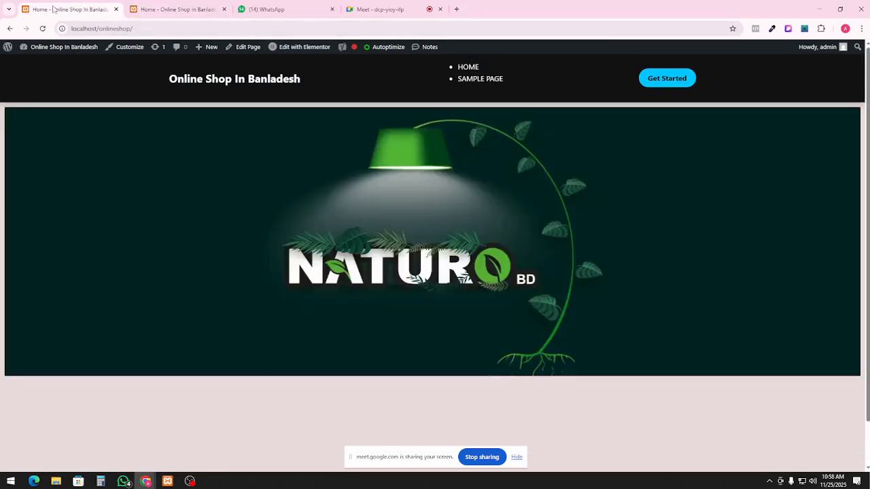
pyautogui.click(9, 29)
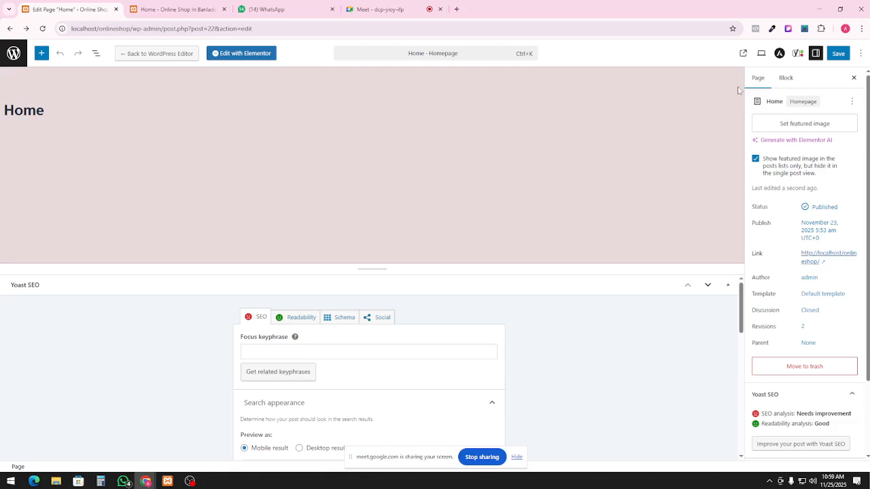
pyautogui.click(780, 54)
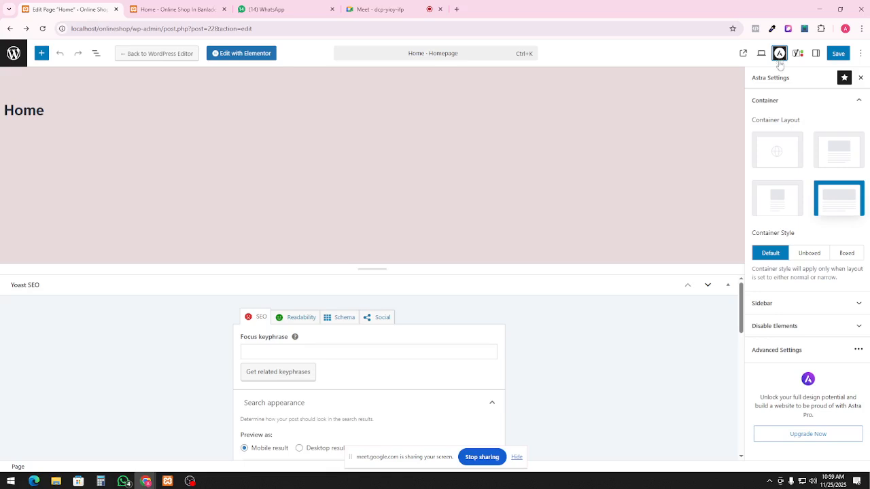
# Turn on Disable Header and Disable Footer in the Home page's Astra settings and save
pyautogui.click(795, 325)
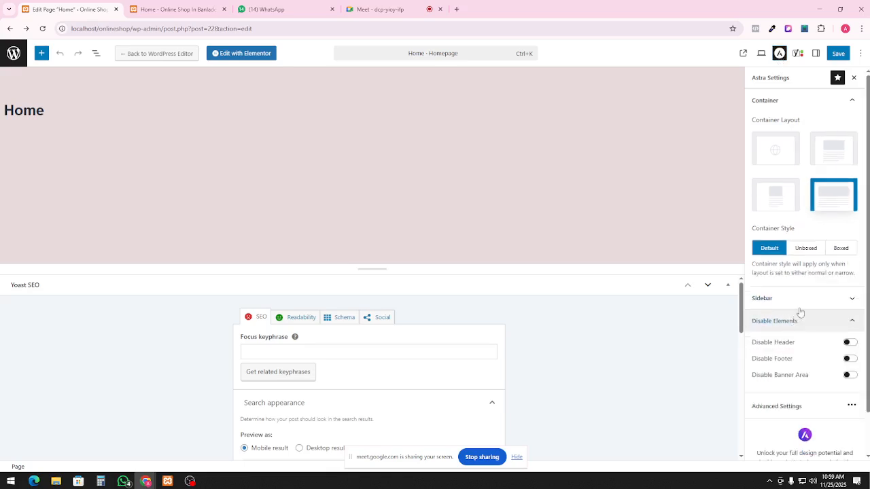
pyautogui.click(849, 341)
pyautogui.click(847, 358)
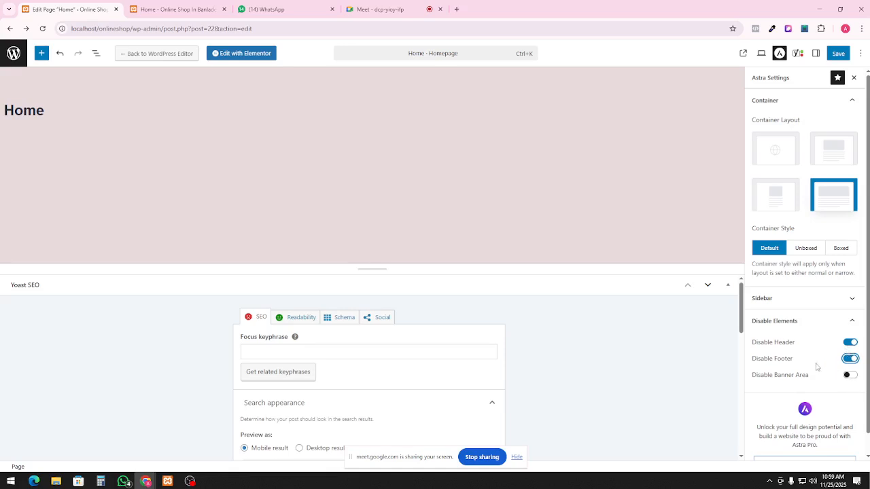
pyautogui.click(838, 53)
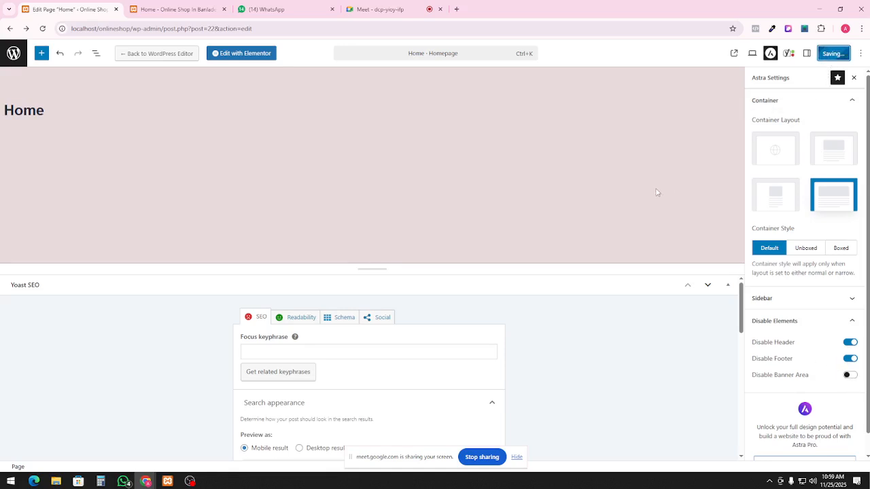
# Look over the live storefront tab, glancing briefly at the page editor tab
pyautogui.click(196, 9)
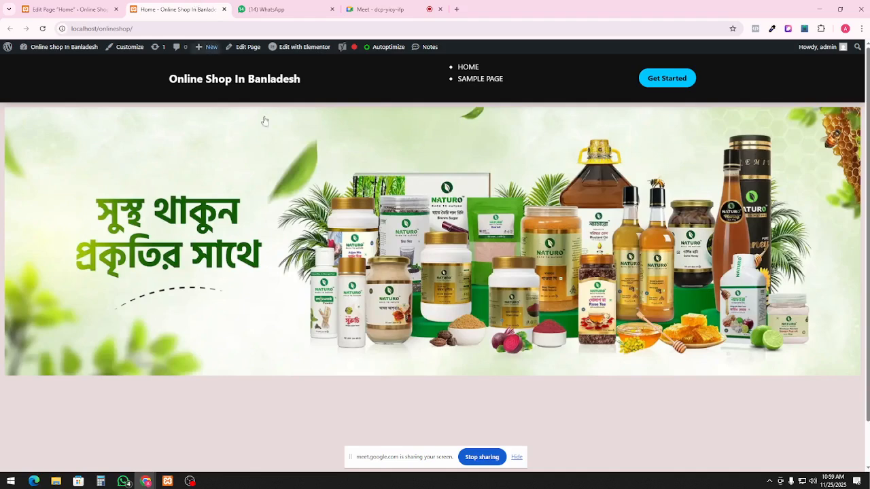
pyautogui.scroll(-1, 392, 394)
pyautogui.scroll(1, 516, 107)
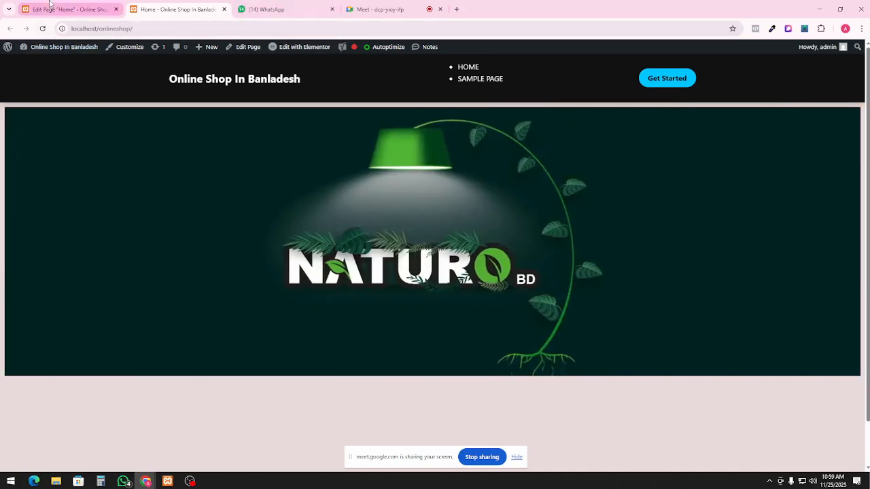
pyautogui.click(49, 3)
pyautogui.click(180, 9)
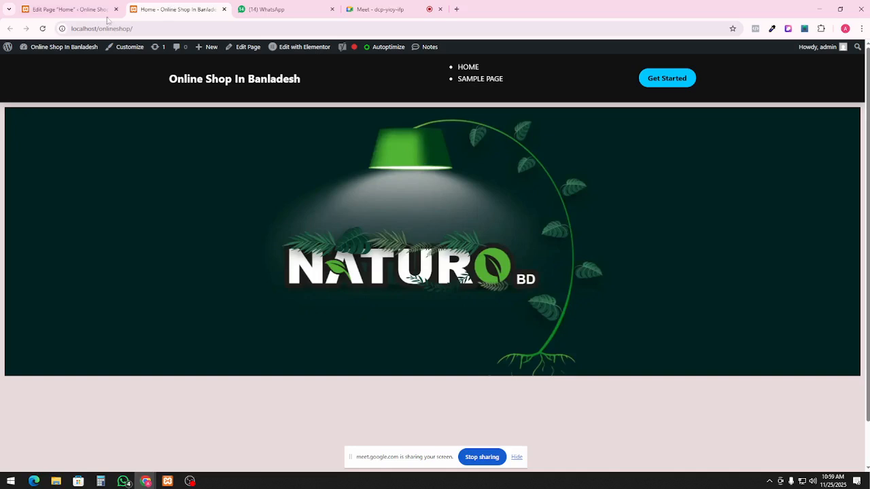
# Reload the storefront, see the header still appears, and return to the Home page editor
pyautogui.click(42, 29)
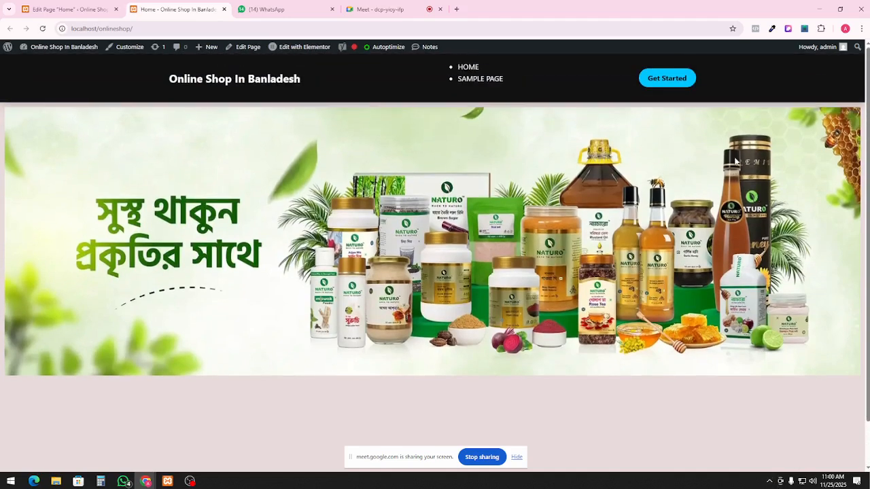
pyautogui.scroll(-2, 691, 397)
pyautogui.scroll(2, 700, 419)
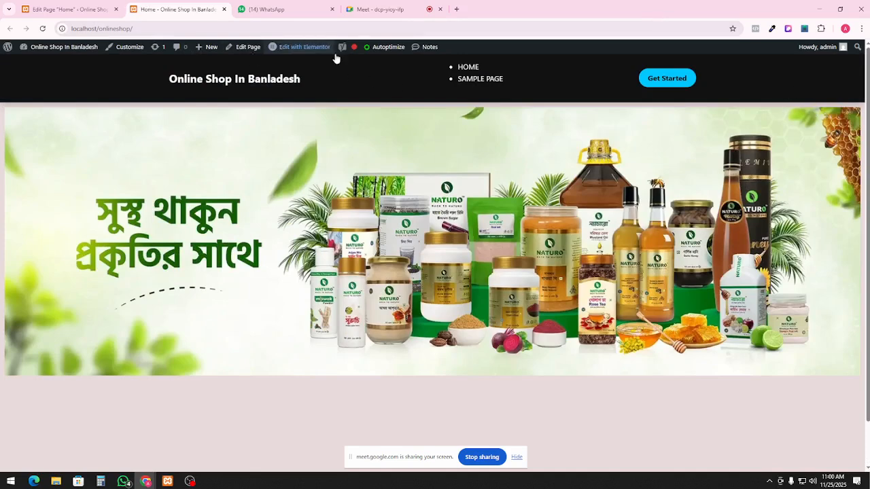
pyautogui.click(45, 7)
pyautogui.click(14, 54)
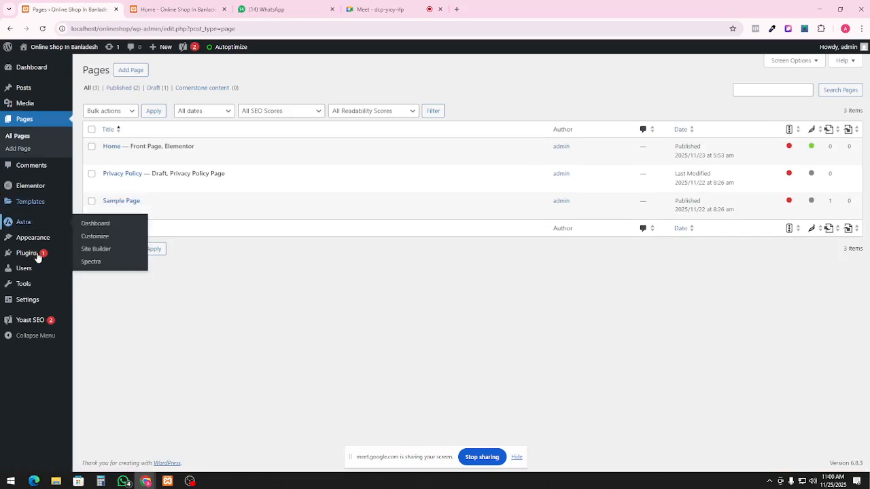
# Open the Astra Child header.php in the Theme File Editor and scroll through its custom header code
pyautogui.moveTo(34, 238)
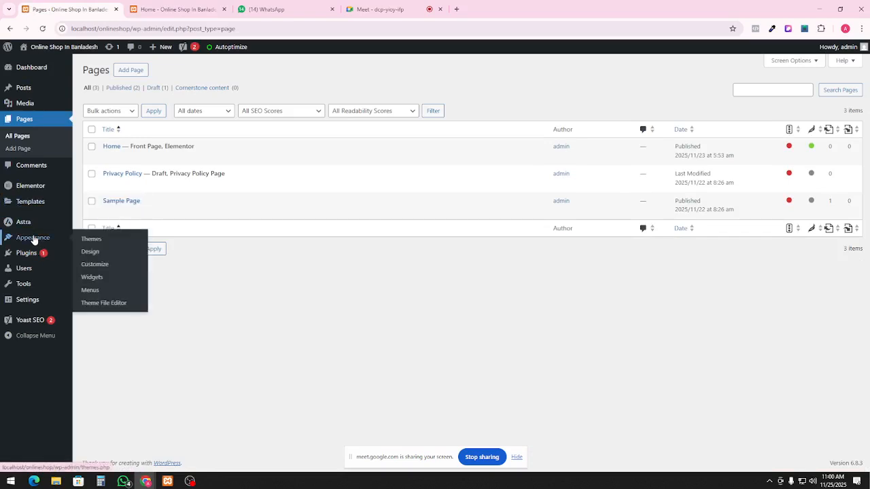
pyautogui.click(117, 303)
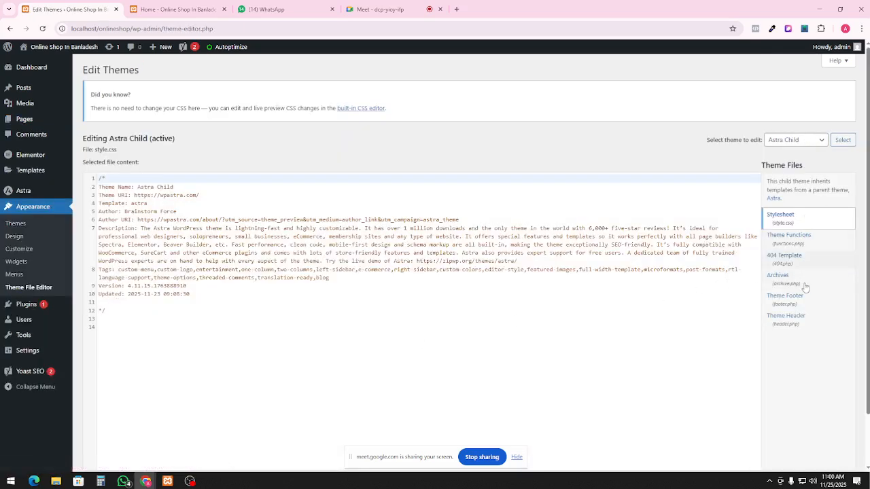
pyautogui.click(806, 327)
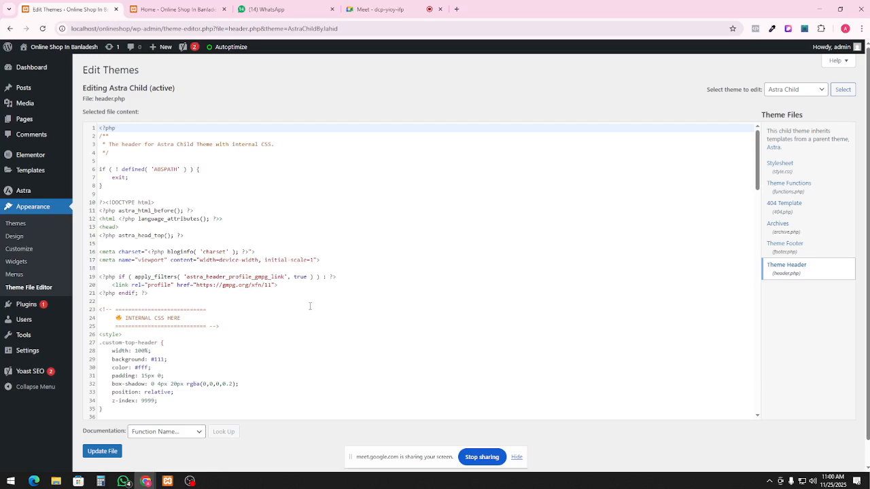
pyautogui.scroll(-15, 310, 307)
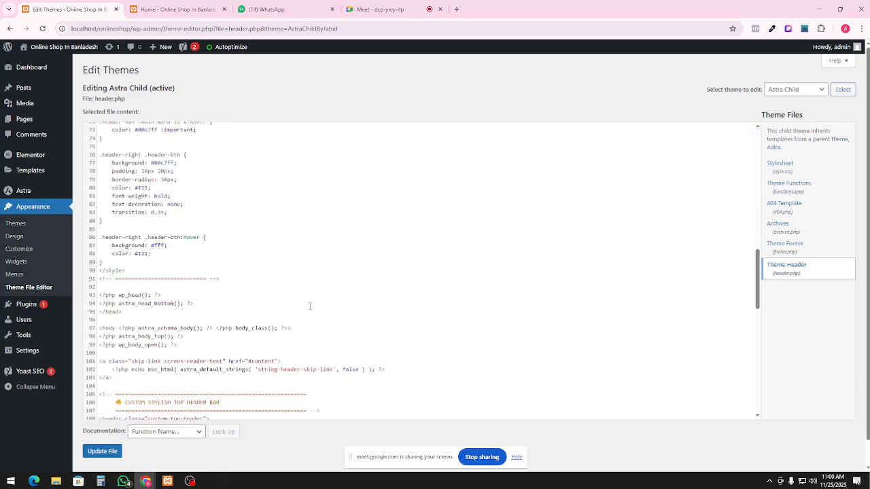
pyautogui.scroll(-8, 310, 306)
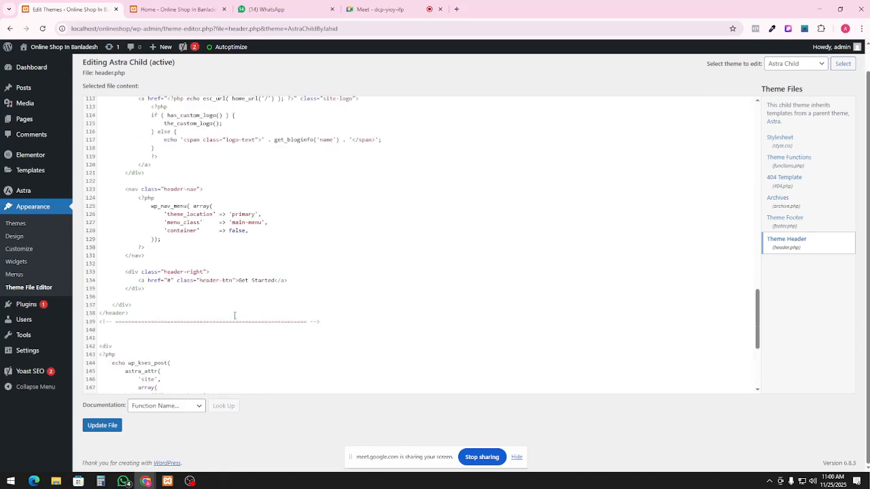
pyautogui.scroll(-4, 235, 315)
pyautogui.scroll(8, 237, 311)
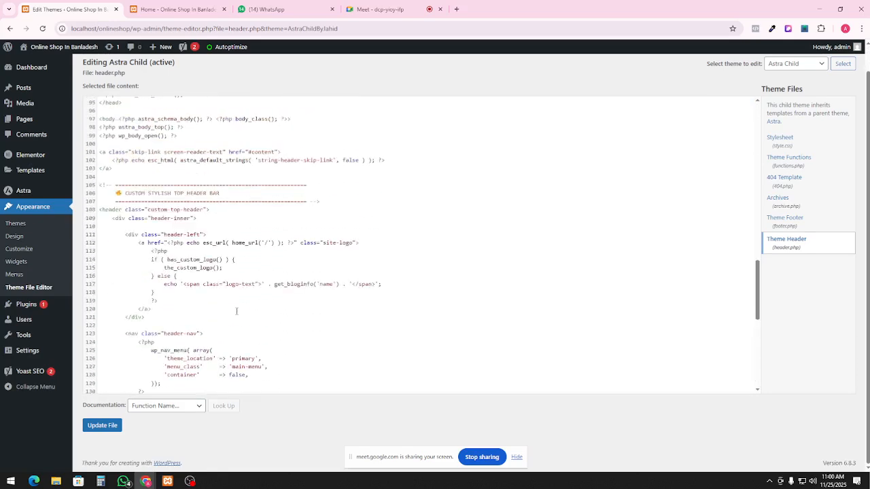
pyautogui.scroll(19, 237, 311)
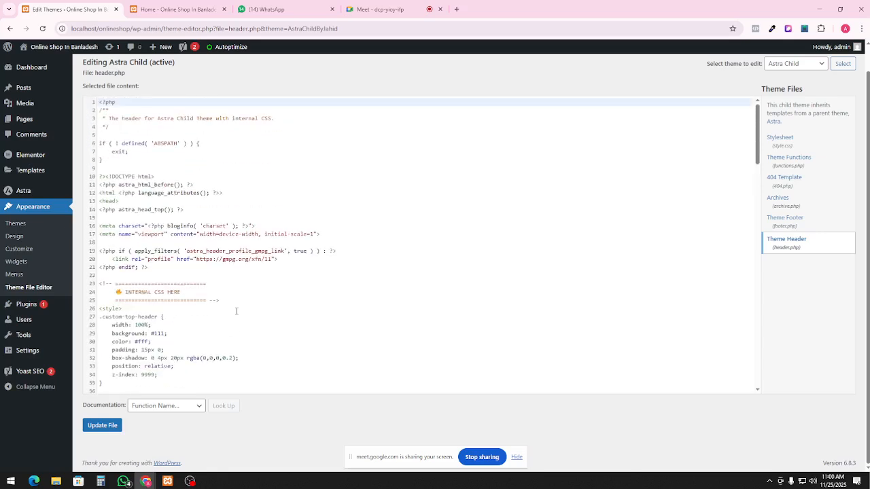
pyautogui.scroll(2, 237, 312)
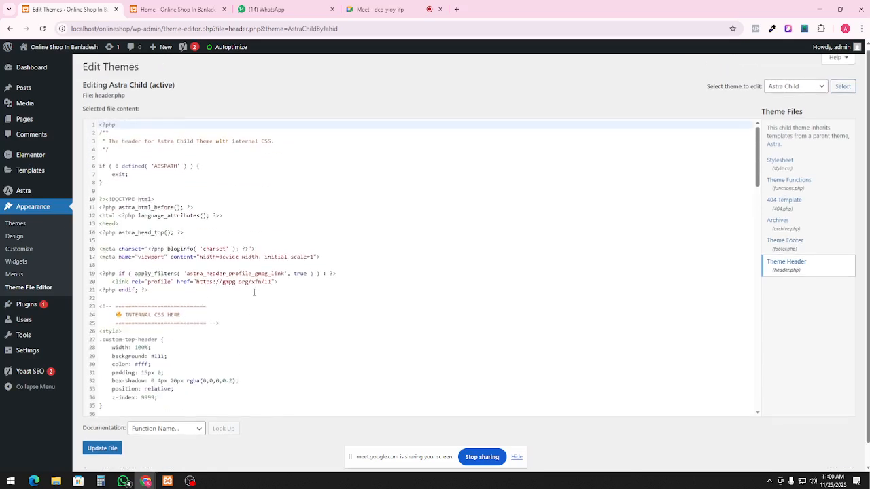
# Load the parent Astra theme in the theme editor and browse its Theme Files list
pyautogui.click(804, 96)
pyautogui.click(790, 114)
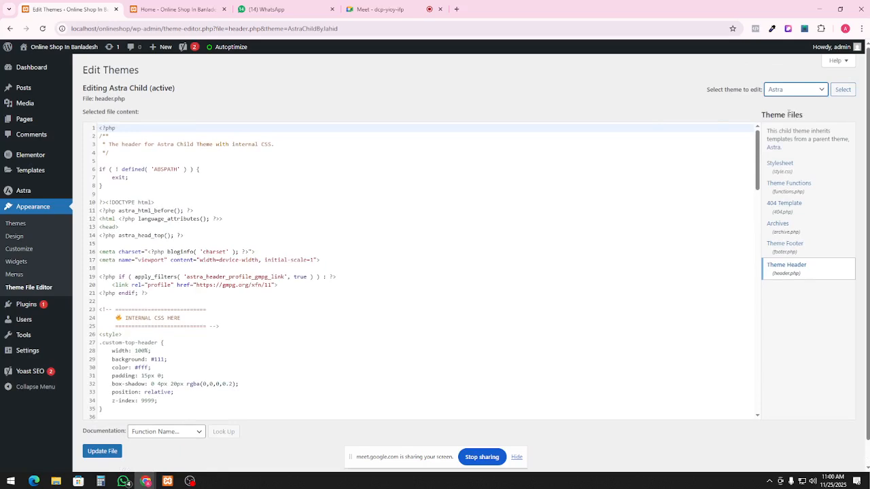
pyautogui.click(843, 90)
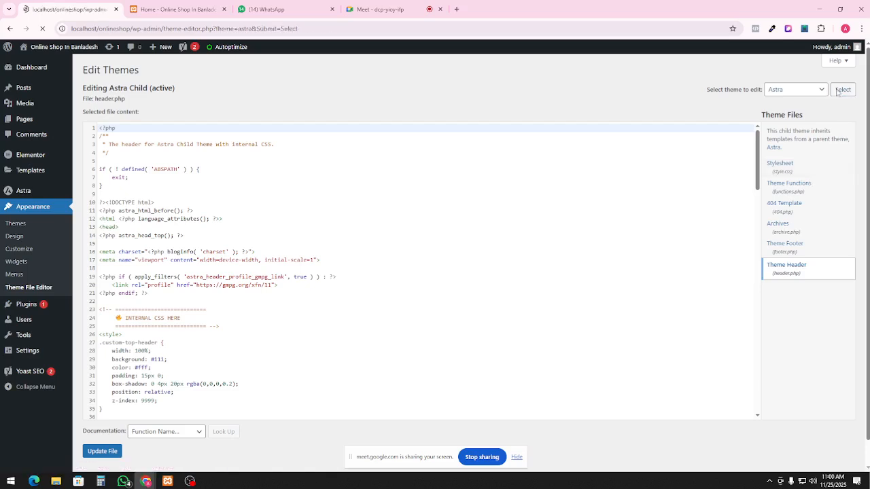
pyautogui.scroll(-10, 817, 272)
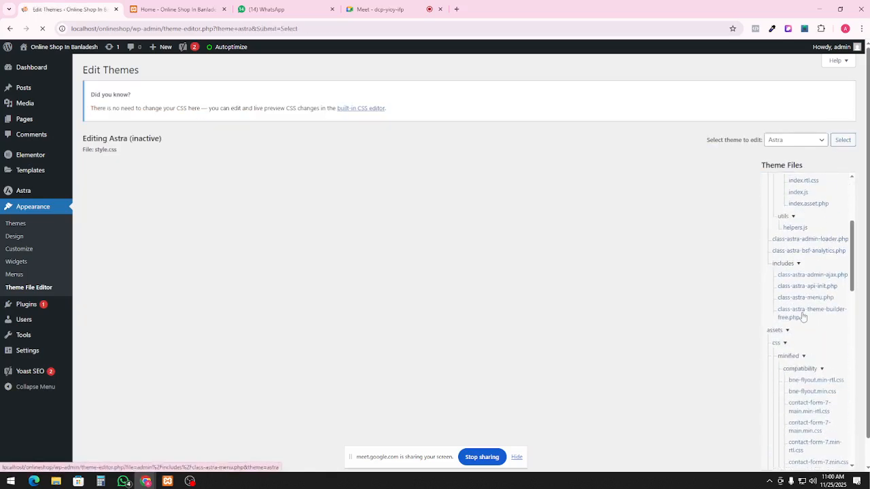
pyautogui.scroll(-3, 804, 361)
pyautogui.scroll(7, 795, 353)
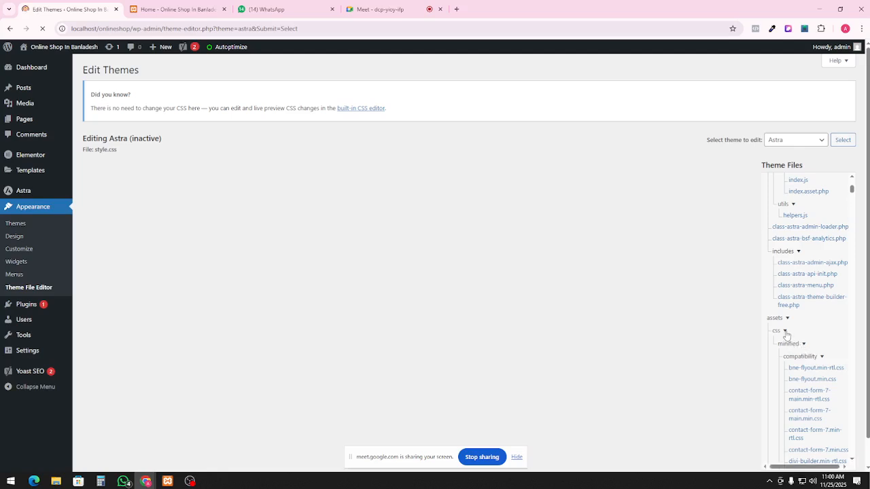
pyautogui.scroll(5, 790, 293)
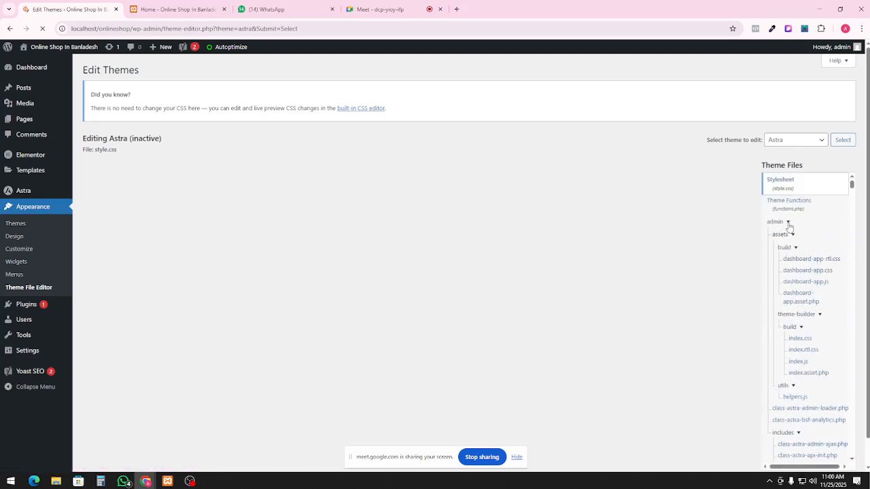
# Switch the theme editor back to the Astra Child theme
pyautogui.click(797, 141)
pyautogui.click(794, 155)
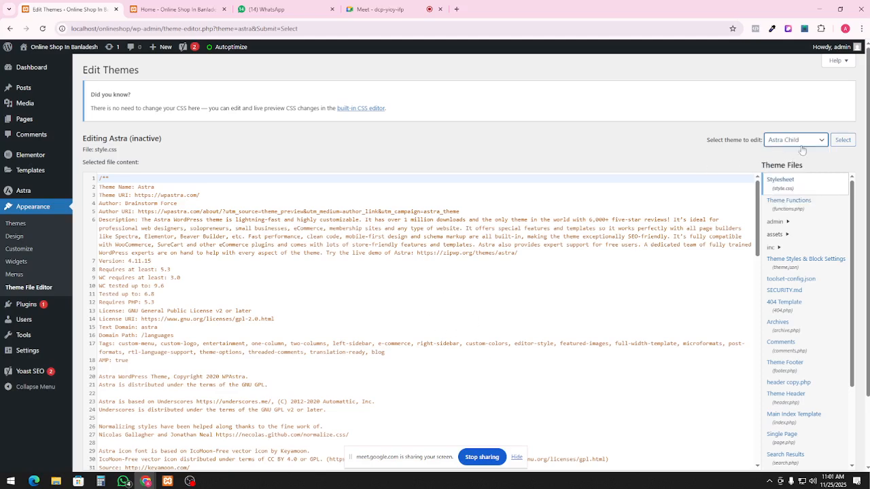
pyautogui.click(842, 140)
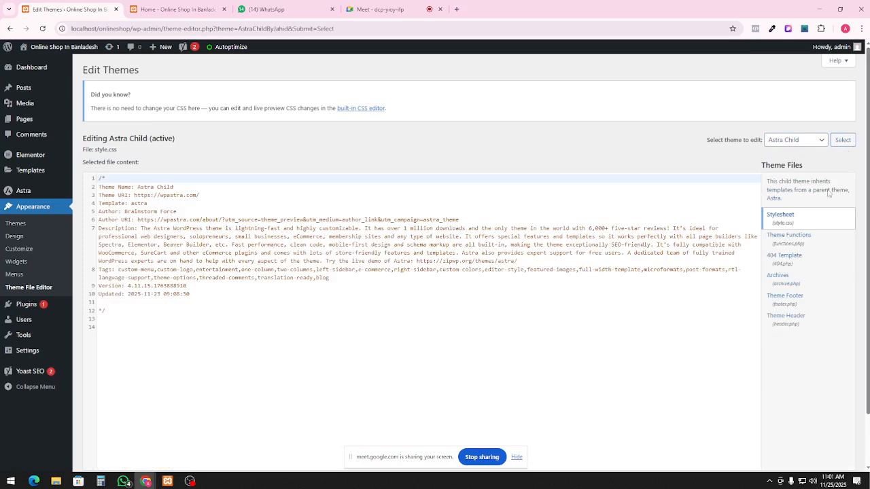
# Open the Astra Child theme's header.php and scroll through its code
pyautogui.click(794, 303)
pyautogui.click(798, 321)
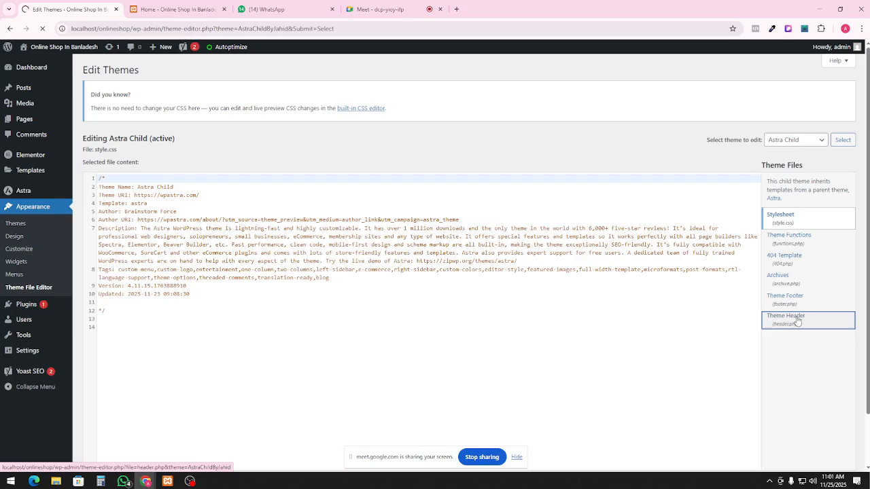
pyautogui.scroll(-1, 259, 350)
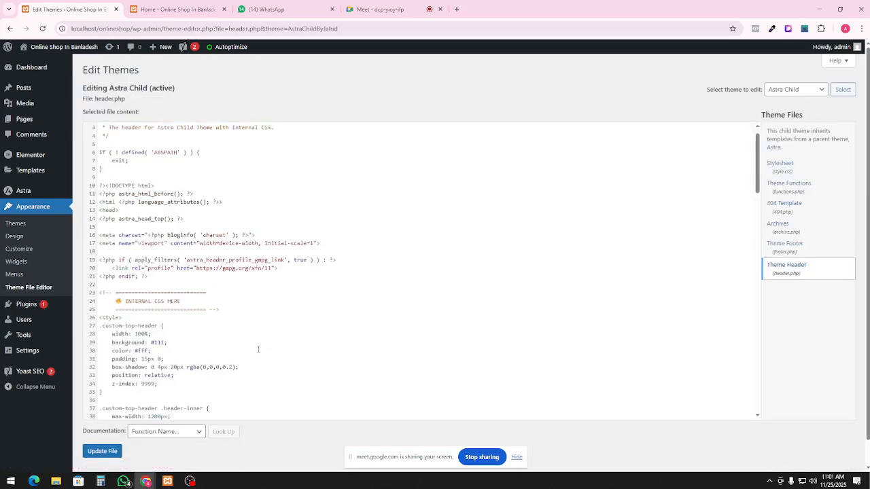
pyautogui.scroll(-15, 258, 350)
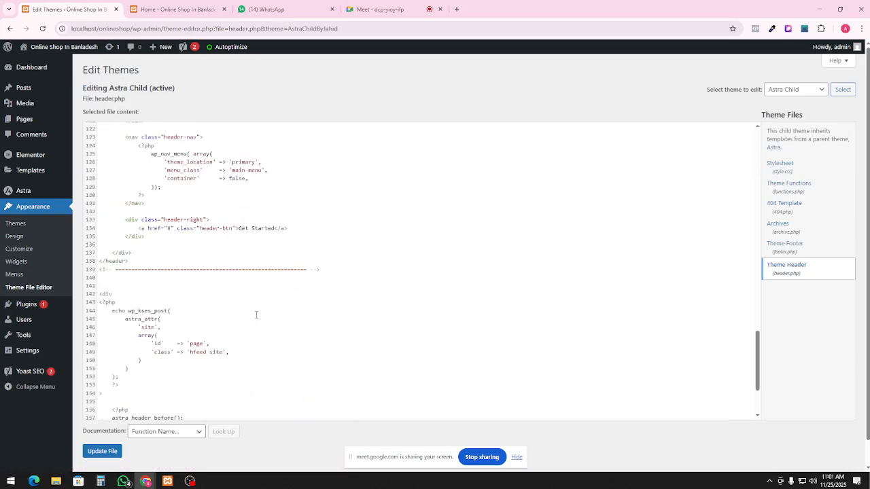
pyautogui.scroll(-4, 256, 315)
# Delete all of the header.php code and save the emptied file with Update File
pyautogui.click(274, 297)
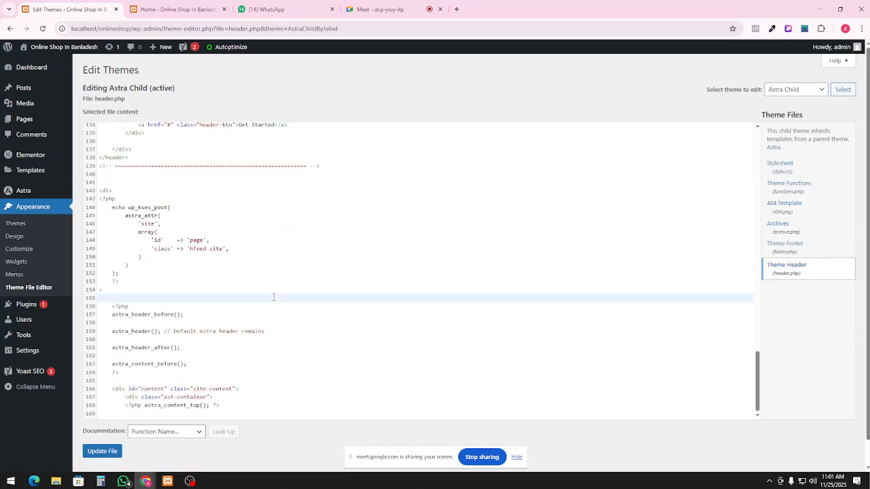
pyautogui.hotkey('ctrl', 'a')
pyautogui.press('BackSpace')
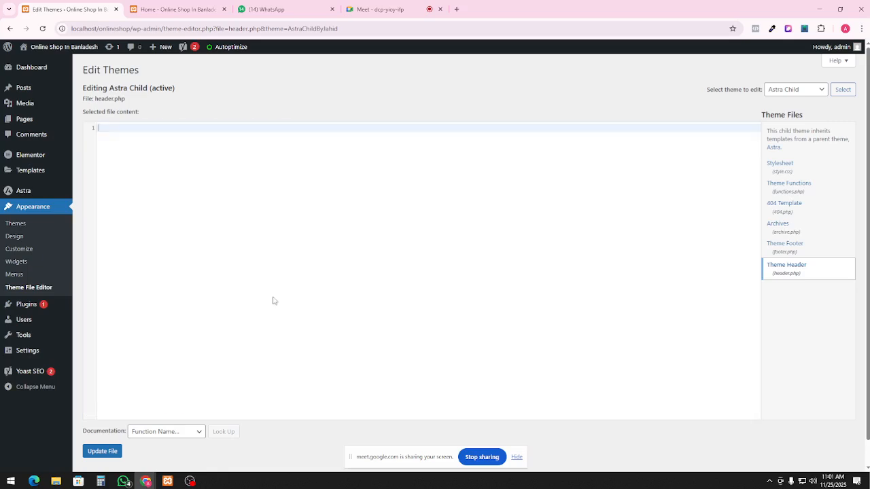
pyautogui.click(110, 452)
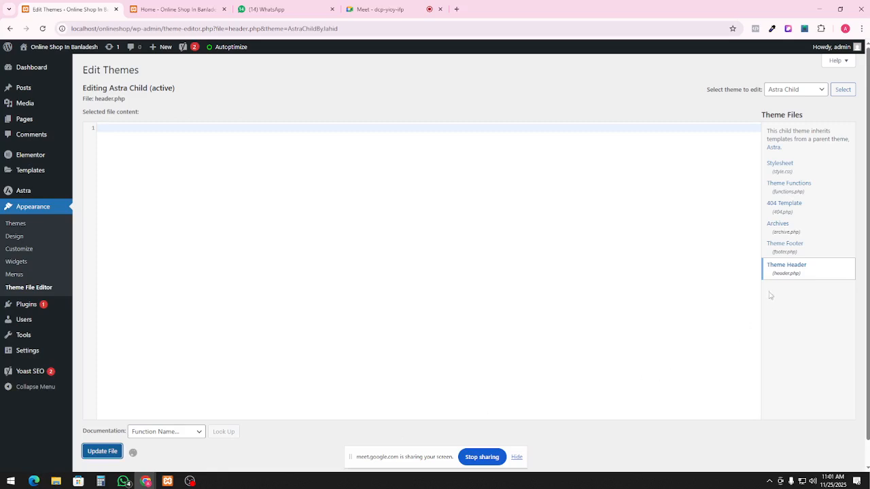
pyautogui.scroll(-1, 192, 378)
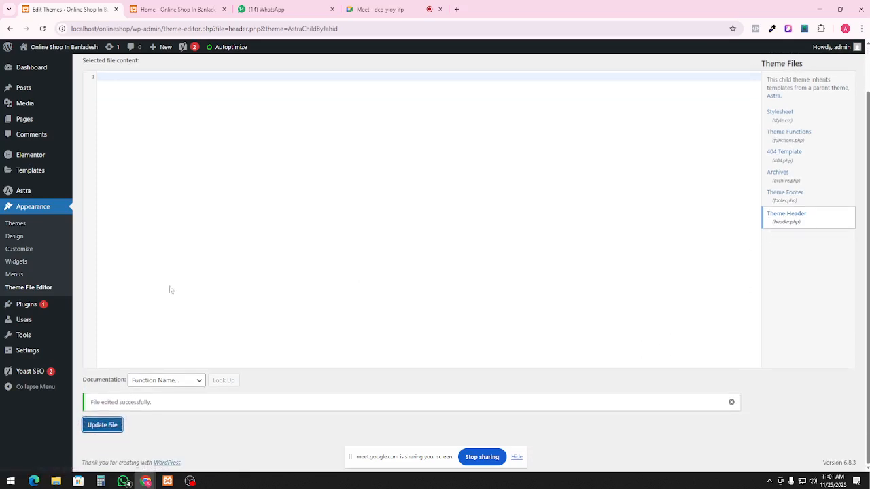
pyautogui.click(175, 9)
# Reload the shop home page and check the NATURO banner after the header change
pyautogui.click(43, 28)
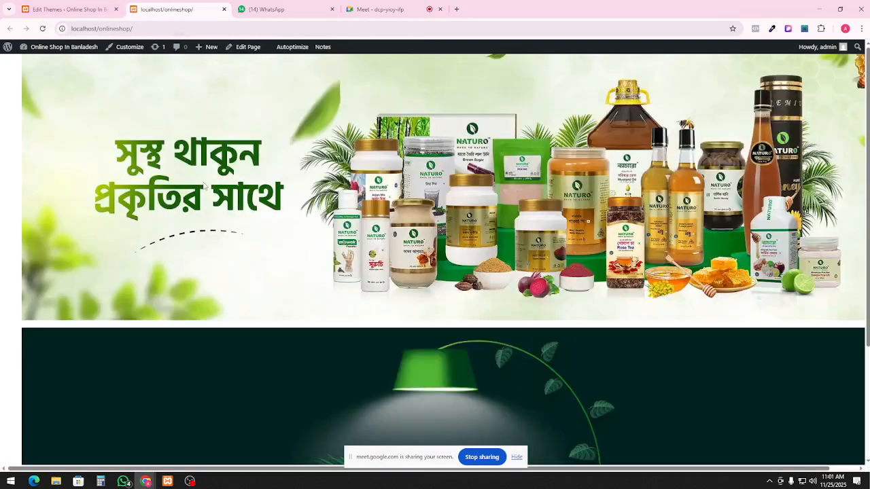
pyautogui.scroll(-3, 402, 57)
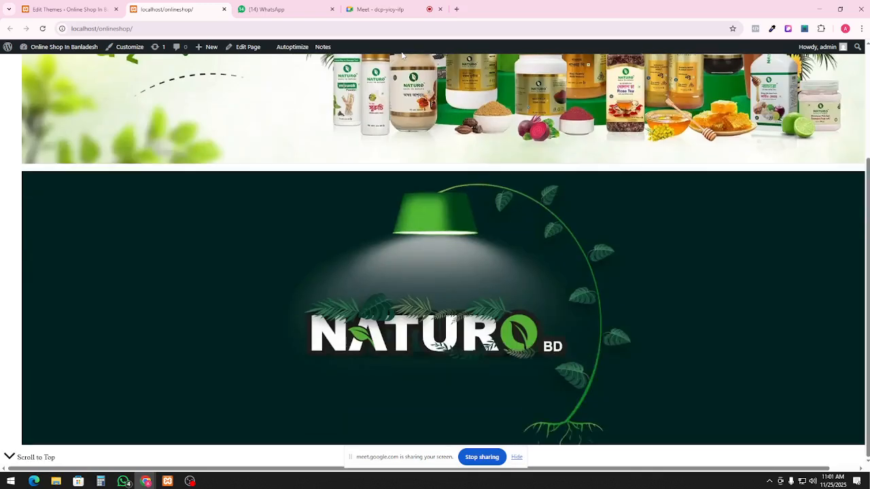
pyautogui.scroll(3, 408, 57)
pyautogui.scroll(-2, 419, 83)
pyautogui.scroll(2, 420, 83)
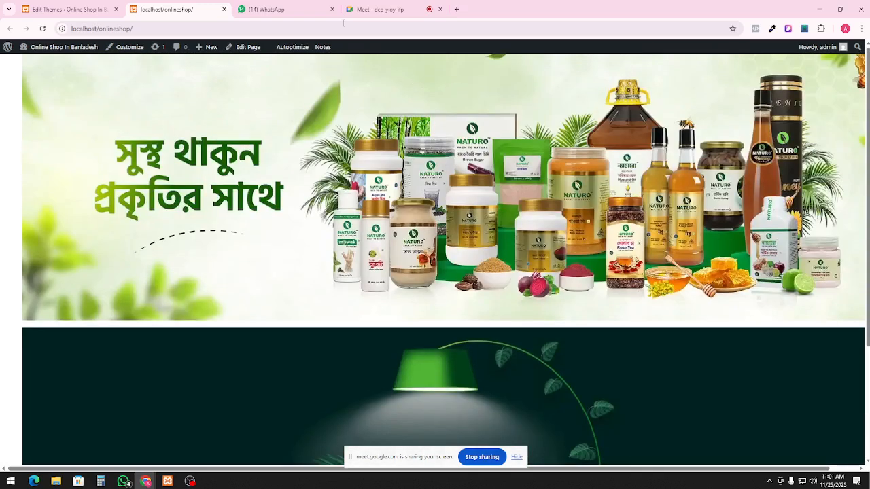
# Open the site home page in a new tab, then return to the theme editor
pyautogui.click(61, 9)
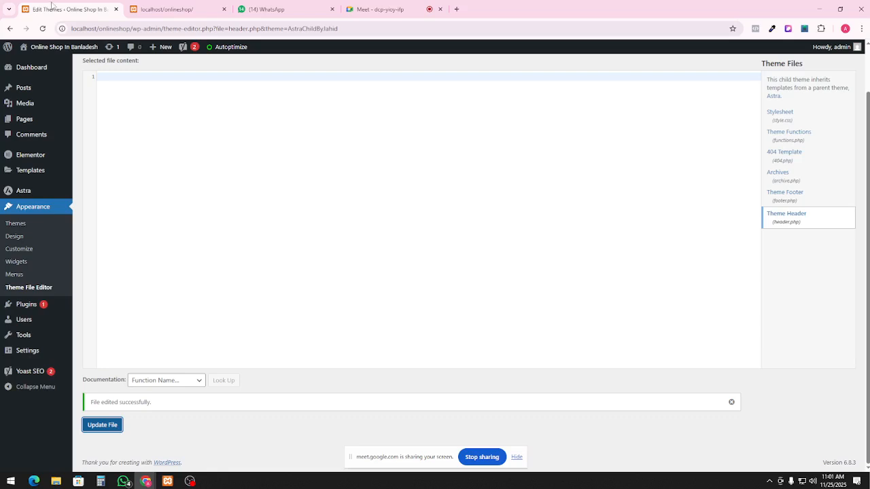
pyautogui.rightClick(48, 51)
pyautogui.click(67, 66)
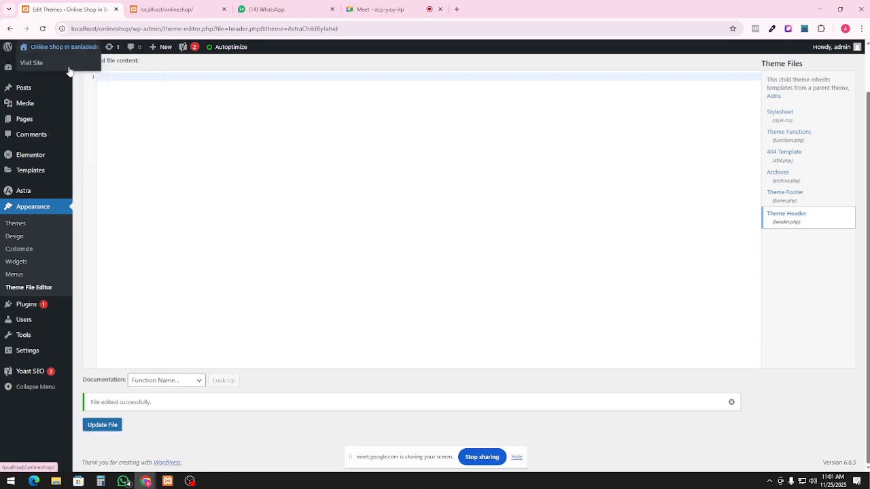
pyautogui.click(170, 10)
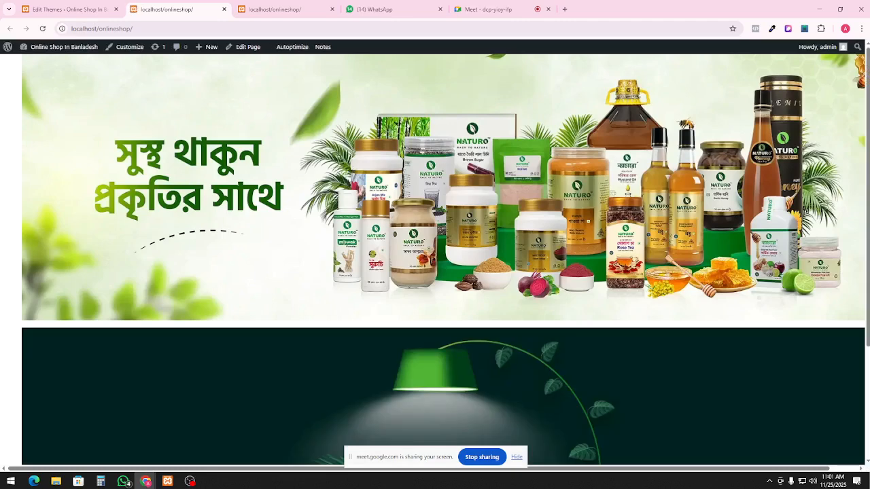
pyautogui.click(66, 9)
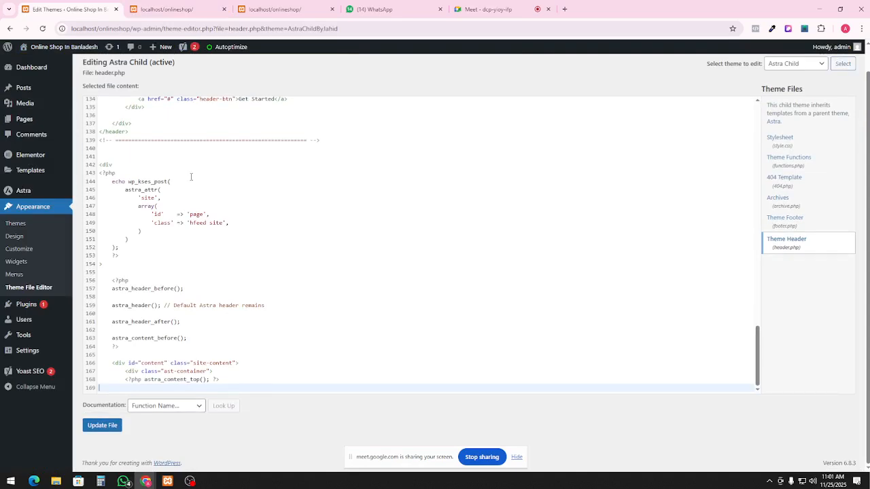
pyautogui.scroll(10, 312, 238)
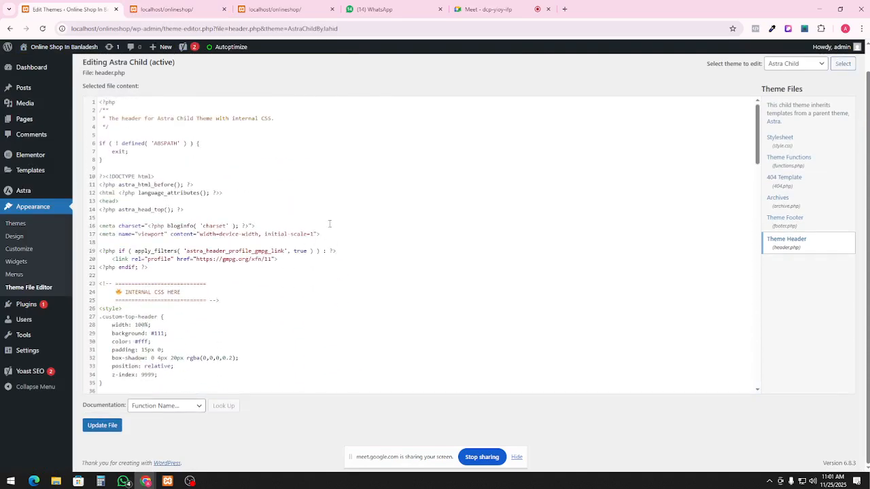
# Select all the header.php code and open ChatGPT in a new tab
pyautogui.click(336, 218)
pyautogui.hotkey('ctrl', 'a')
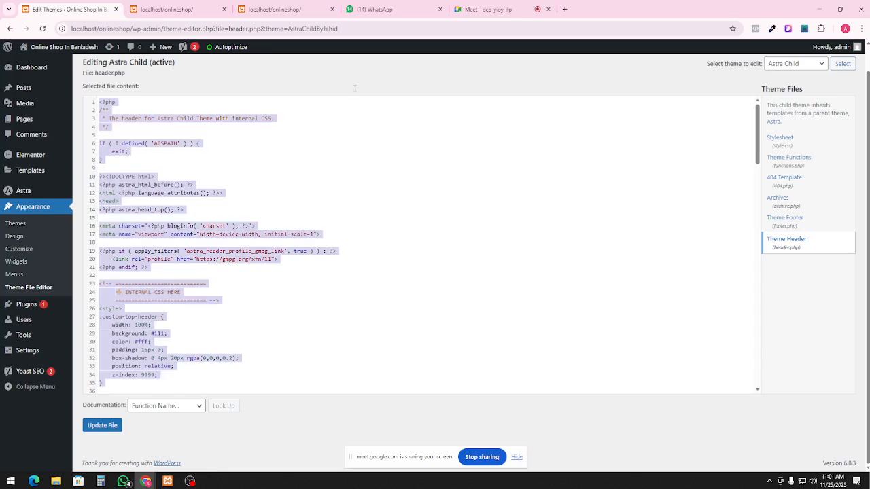
pyautogui.click(564, 9)
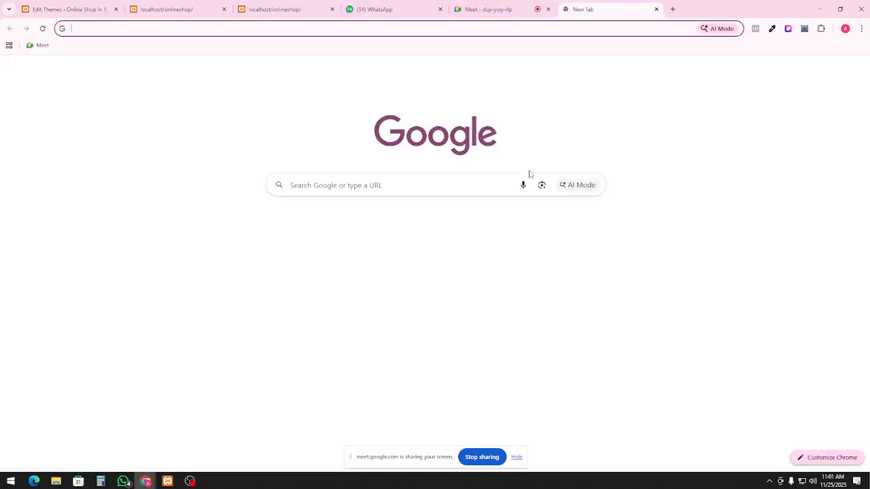
pyautogui.write('ch')
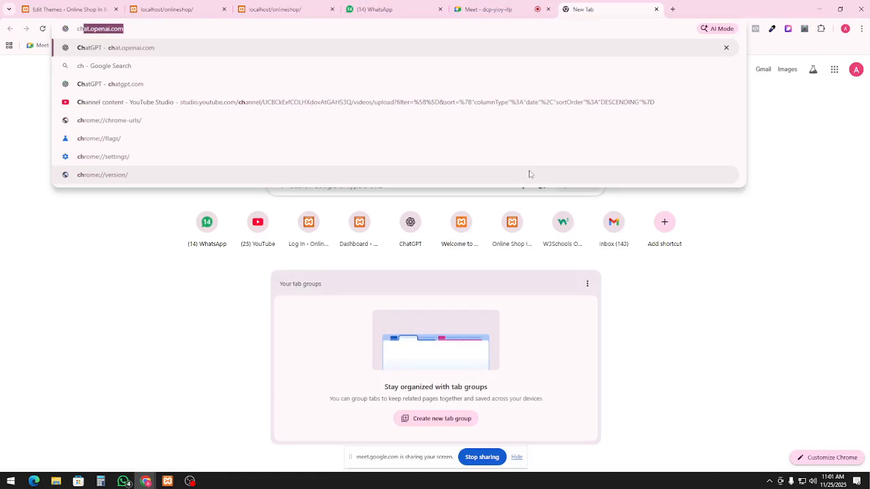
pyautogui.press('Return')
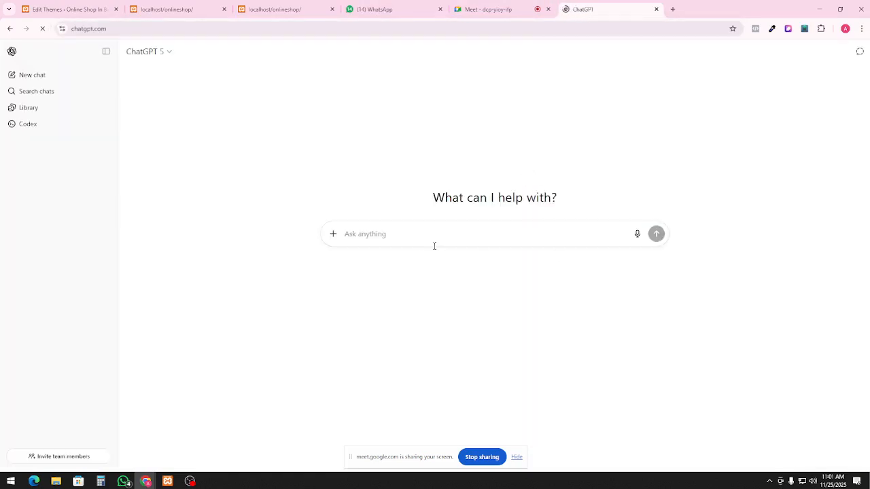
# Paste the custom header code into ChatGPT and ask how to get the default Astra header back
pyautogui.hotkey('ctrl', 'v')
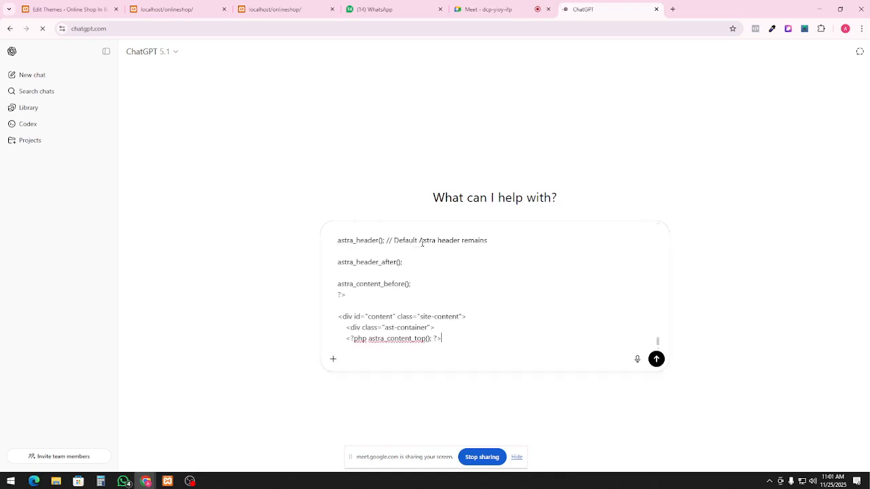
pyautogui.write('this is my cu')
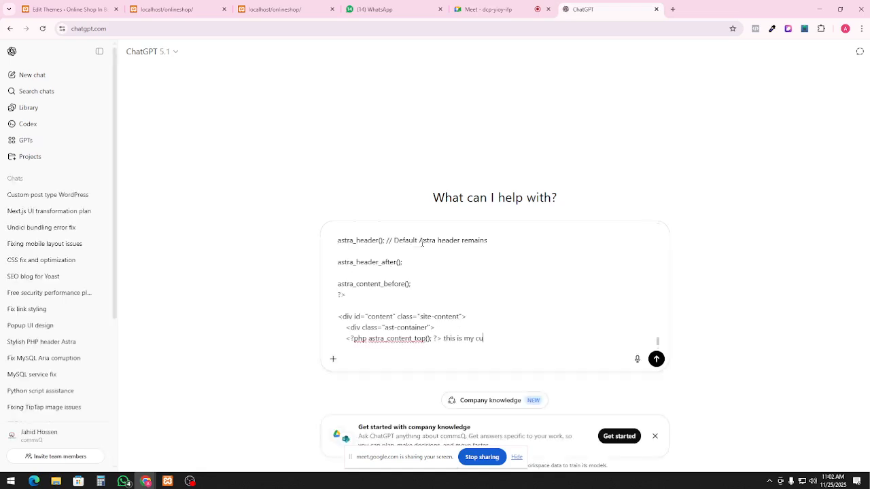
pyautogui.write('stom header of')
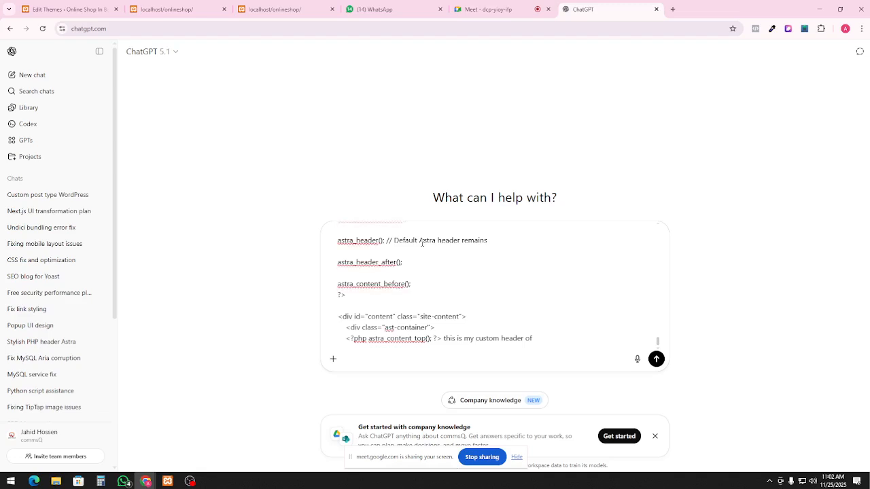
pyautogui.write('adsra theme which i edited be')
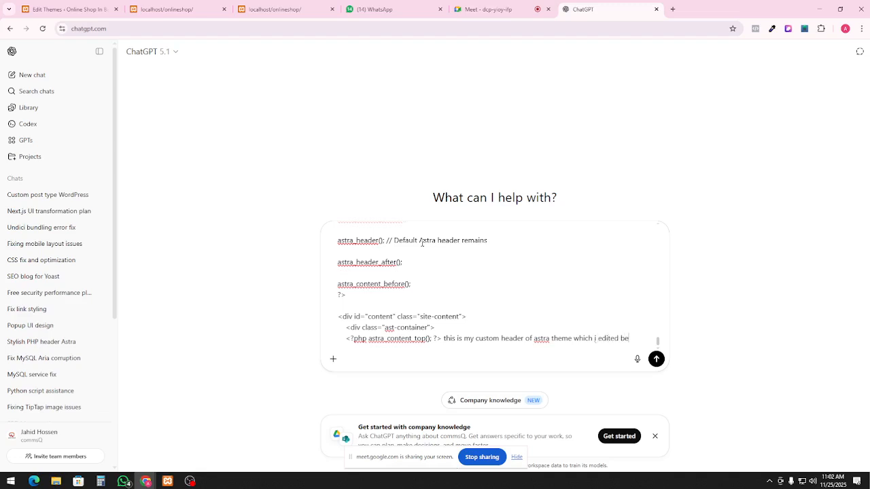
pyautogui.write('but i want to ')
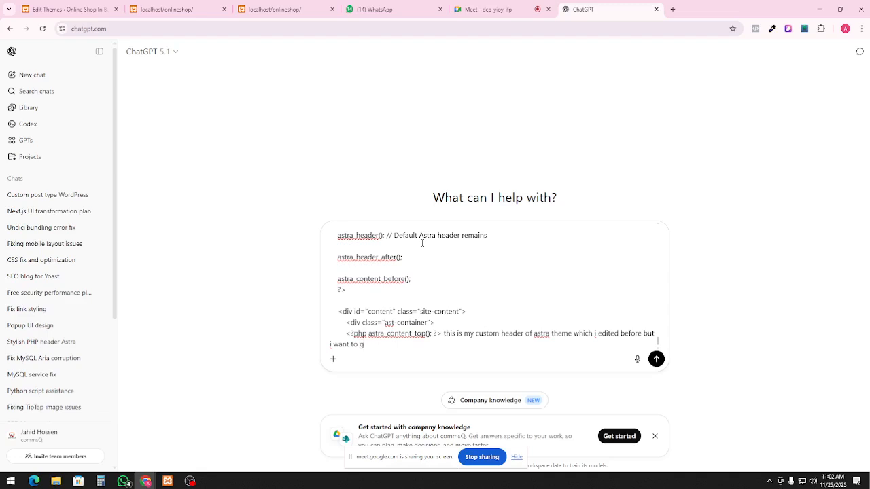
pyautogui.write('get back')
pyautogui.write('ra heade')
pyautogui.press('Return')
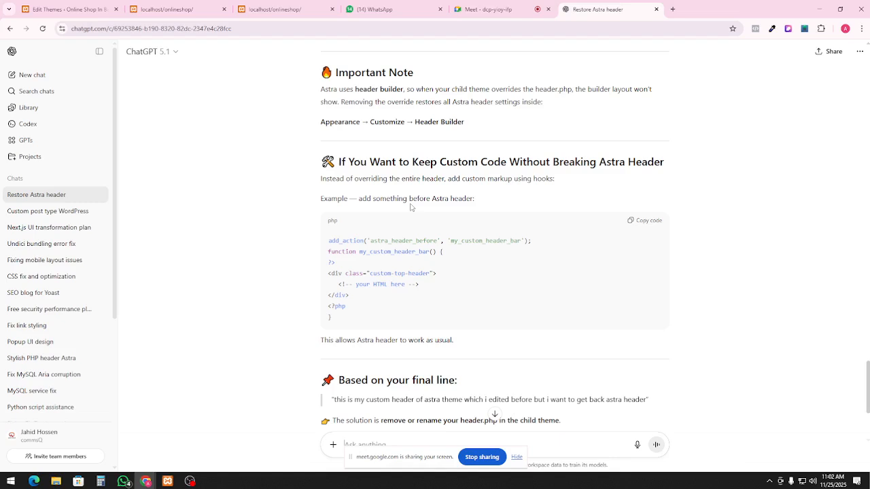
# Read ChatGPT's advice to remove or rename the child header.php, then return to the theme editor
pyautogui.scroll(-3, 410, 208)
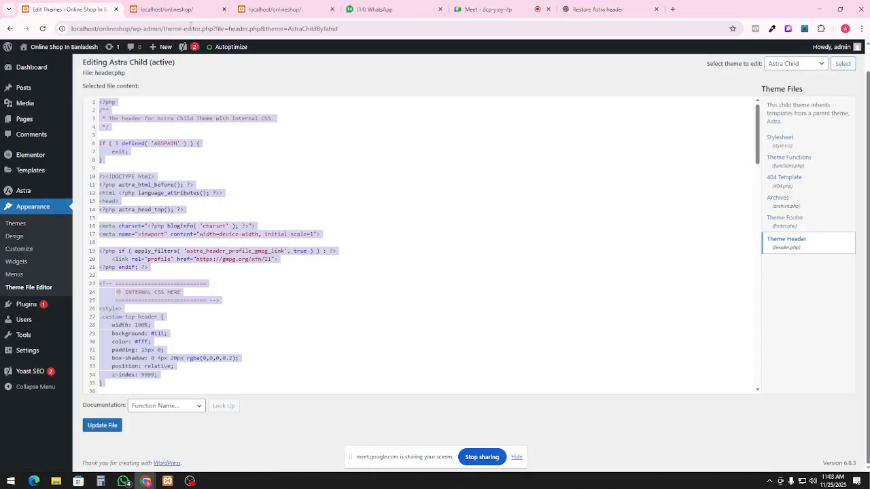
pyautogui.click(68, 9)
# Switch the theme editor to the parent Astra theme, leaving the child file without saving
pyautogui.click(799, 65)
pyautogui.click(798, 88)
pyautogui.click(843, 63)
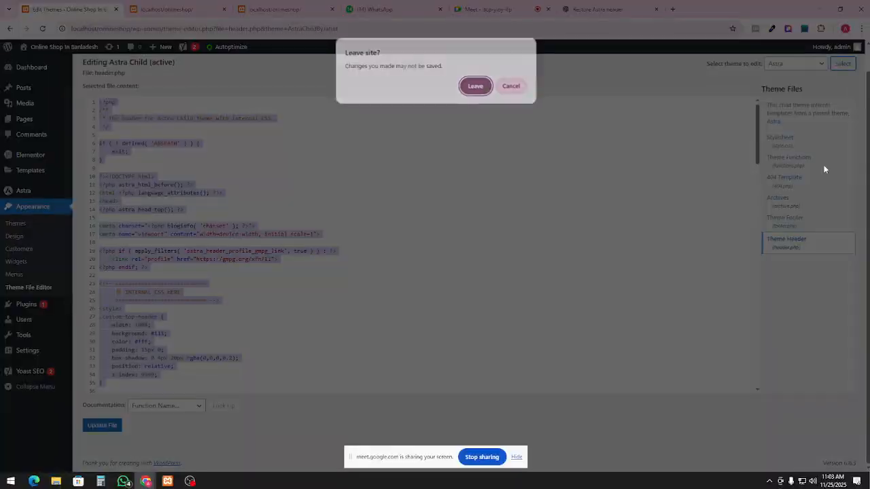
pyautogui.click(475, 87)
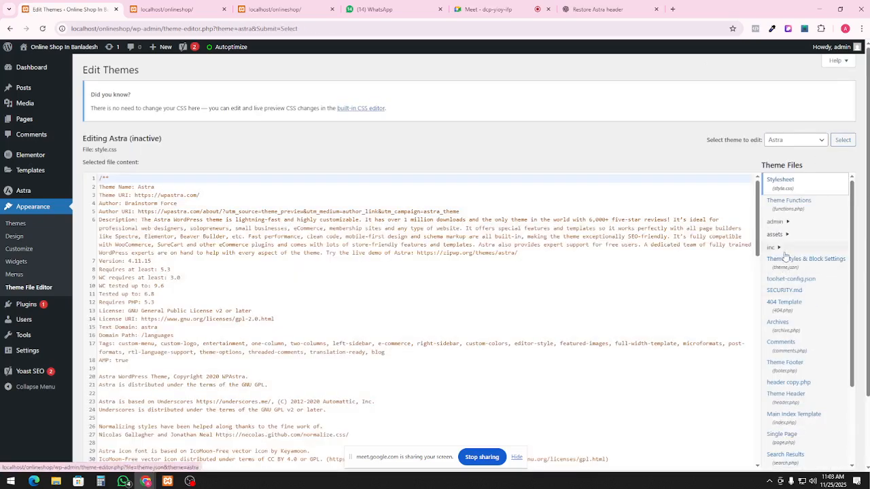
# Open the Astra theme's header.php, then its header copy.php file with the default header code
pyautogui.scroll(-3, 795, 285)
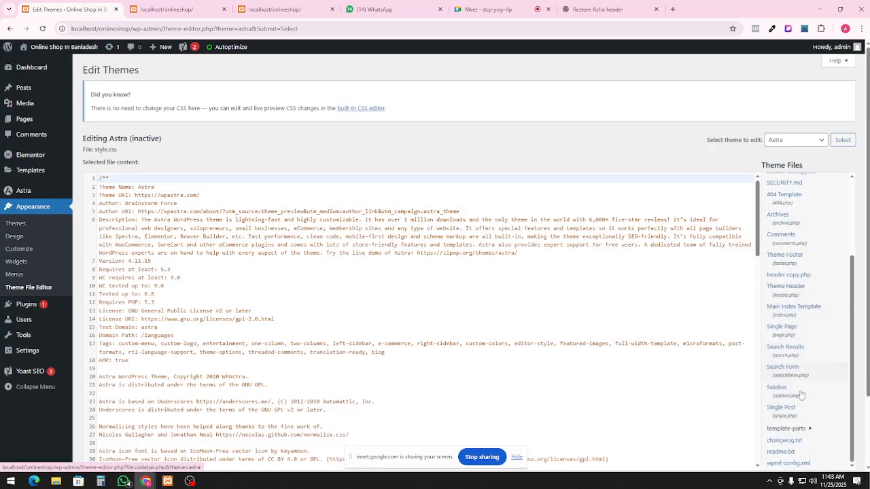
pyautogui.scroll(-1, 793, 365)
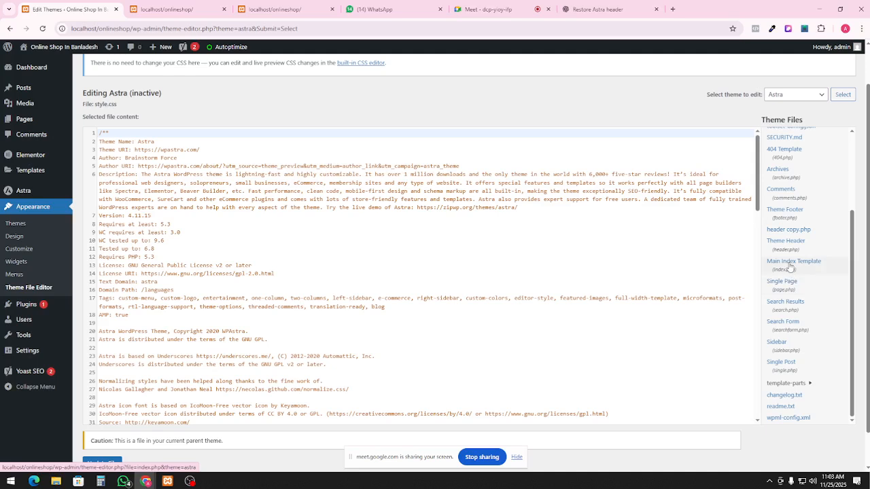
pyautogui.scroll(1, 794, 272)
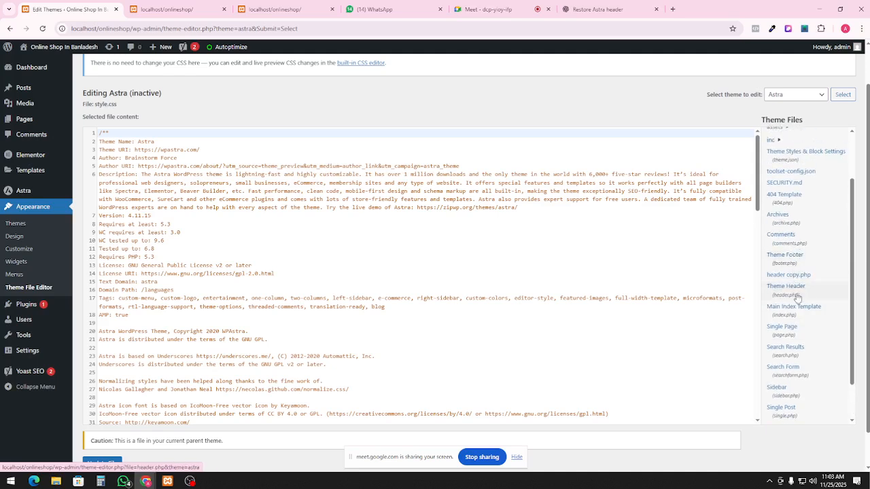
pyautogui.click(794, 294)
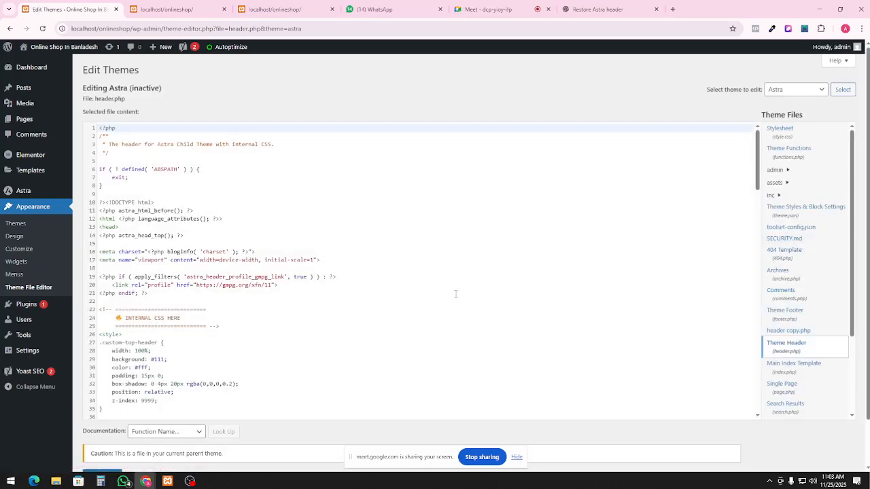
pyautogui.scroll(-10, 378, 319)
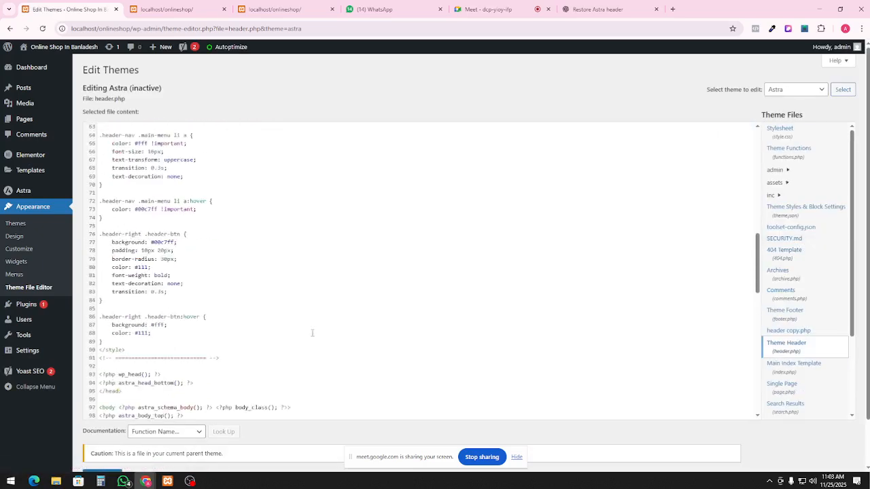
pyautogui.click(781, 332)
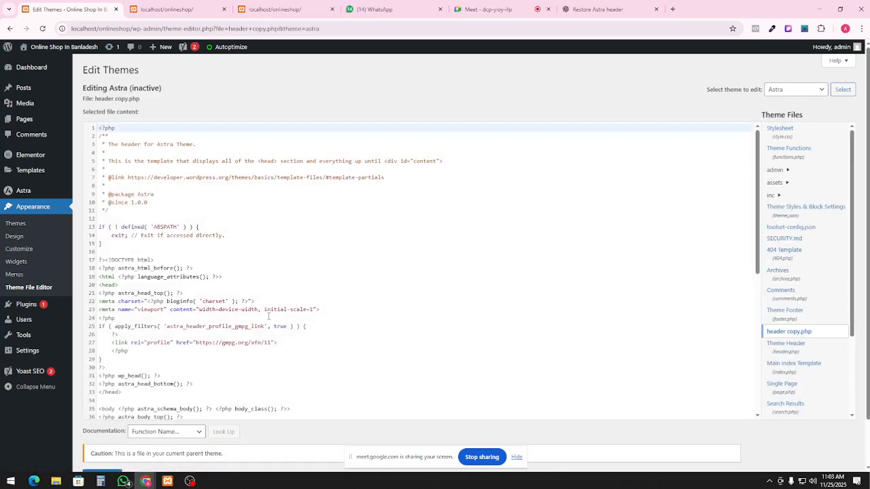
pyautogui.scroll(-5, 368, 296)
# Copy all of the code in header copy.php
pyautogui.click(326, 306)
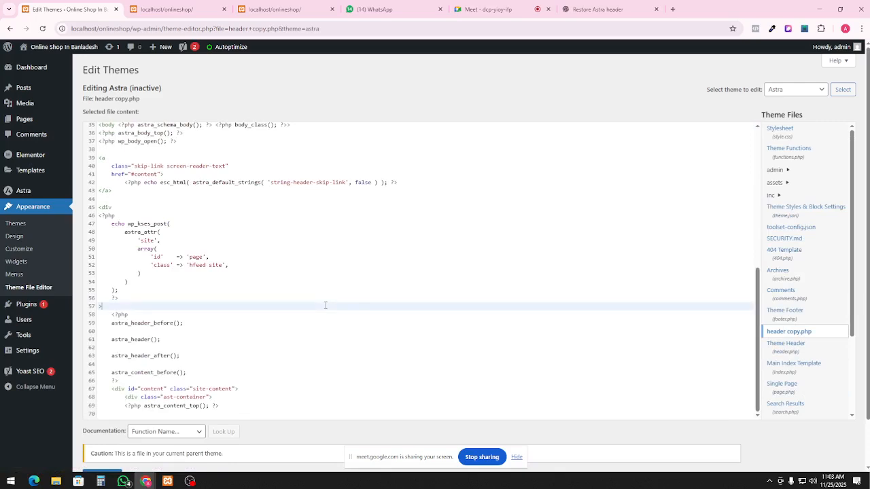
pyautogui.hotkey('ctrl', 'a')
pyautogui.scroll(-1, 295, 325)
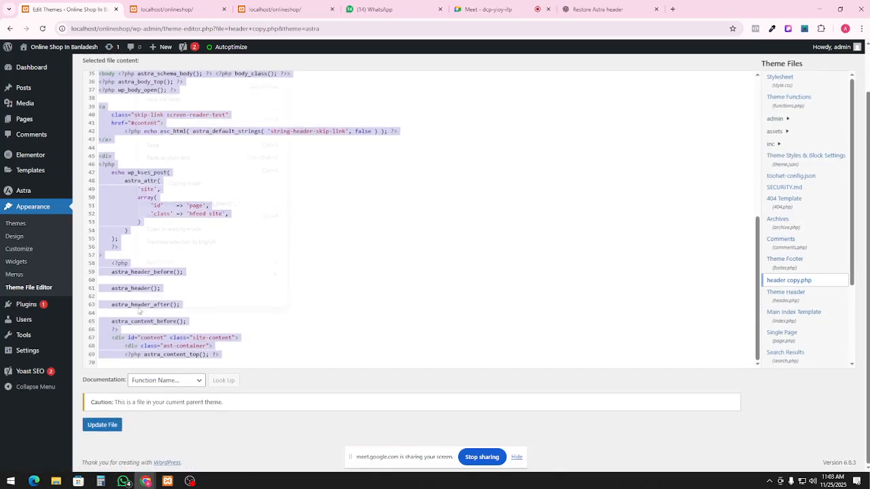
pyautogui.rightClick(138, 308)
pyautogui.click(172, 139)
# Replace the Astra header.php contents with the copied code and save the file
pyautogui.click(785, 294)
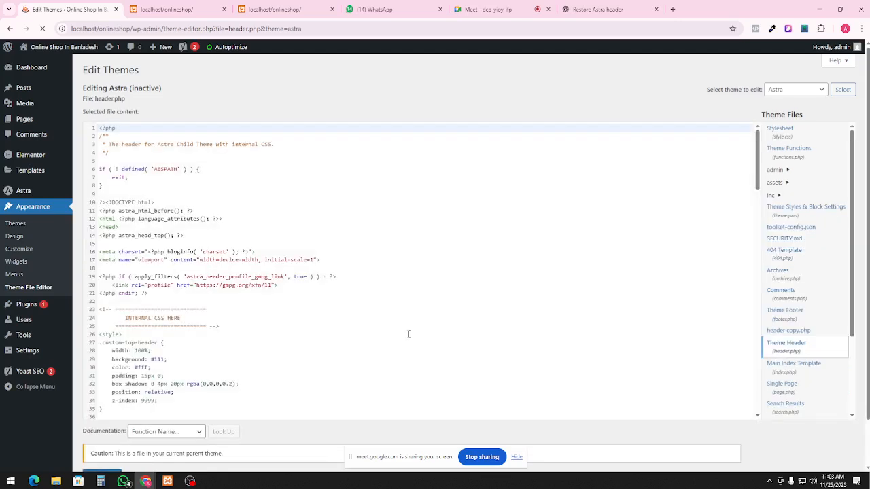
pyautogui.click(332, 309)
pyautogui.scroll(-3, 332, 310)
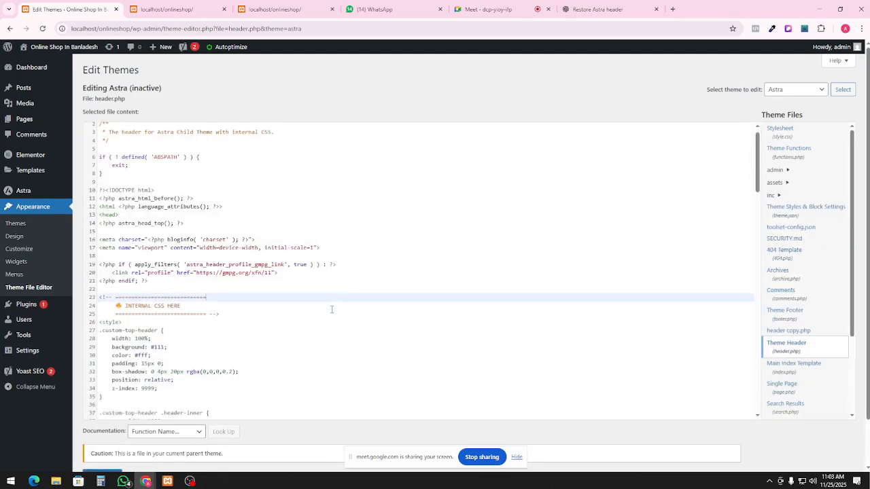
pyautogui.hotkey('ctrl', 'a')
pyautogui.hotkey('ctrl', 'v')
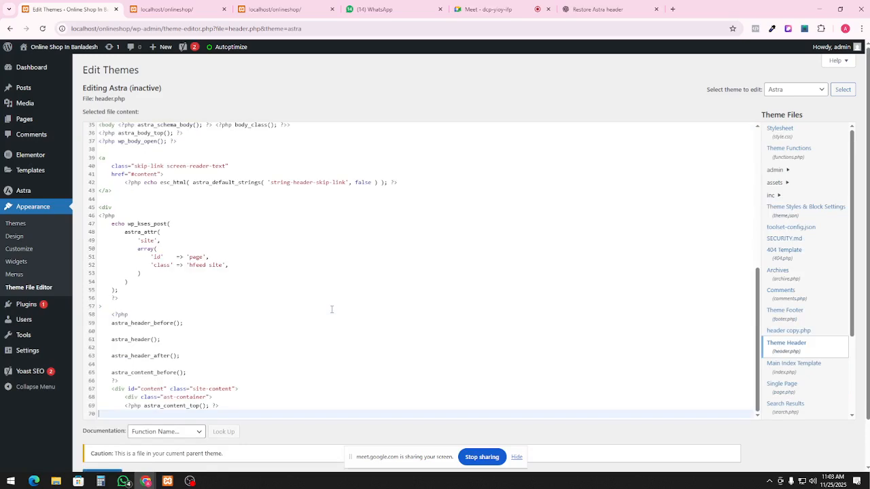
pyautogui.scroll(-1, 396, 315)
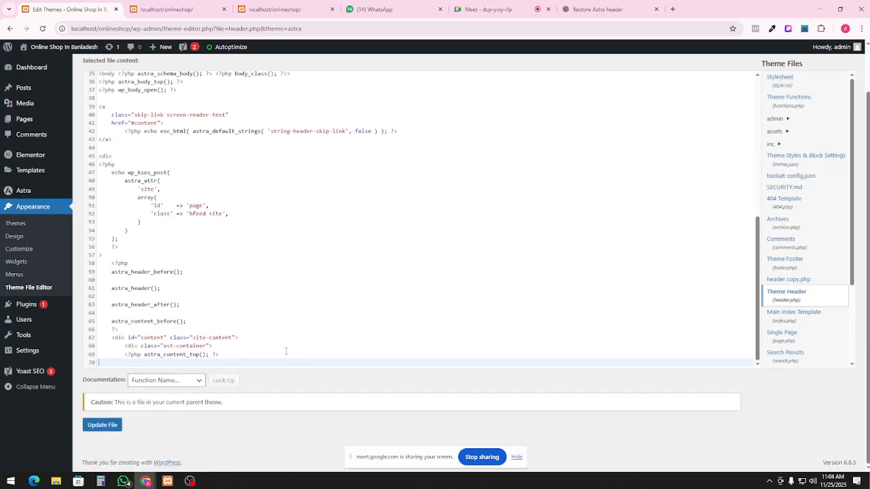
pyautogui.click(95, 429)
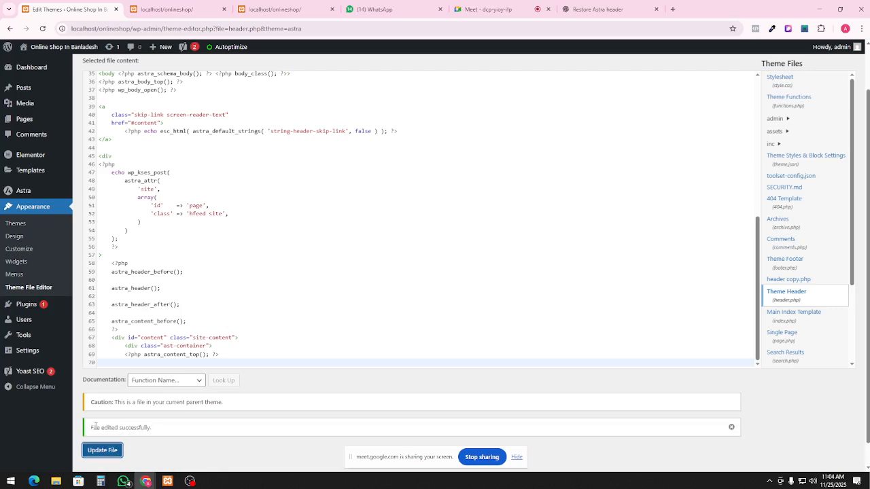
pyautogui.scroll(10, 433, 265)
# Reload the localhost/onlineshop homepage to check the header after the change
pyautogui.click(150, 13)
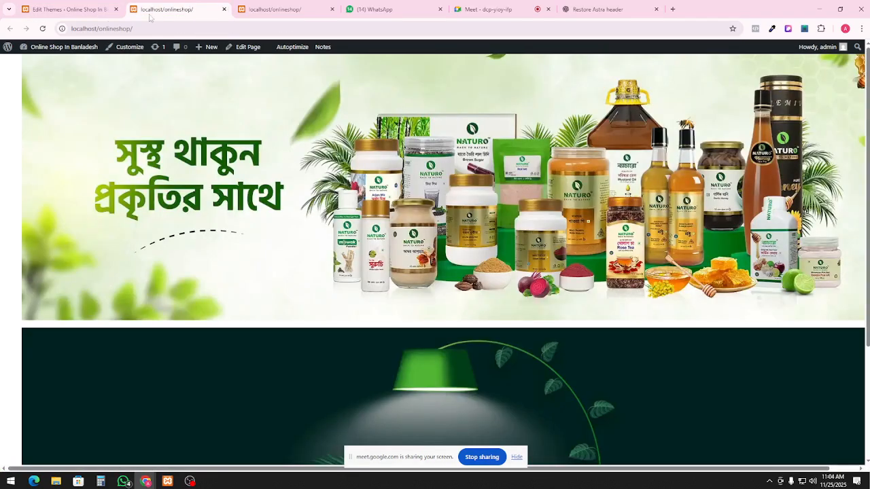
pyautogui.click(42, 28)
pyautogui.scroll(-4, 391, 96)
pyautogui.scroll(1, 229, 48)
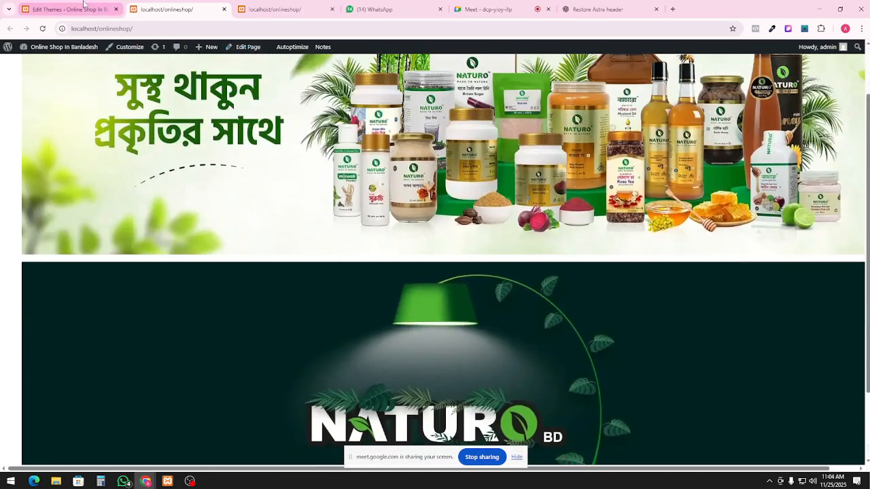
# Compare the open homepage tabs, then return to the Astra header.php editor
pyautogui.click(83, 6)
pyautogui.click(184, 10)
pyautogui.scroll(1, 416, 191)
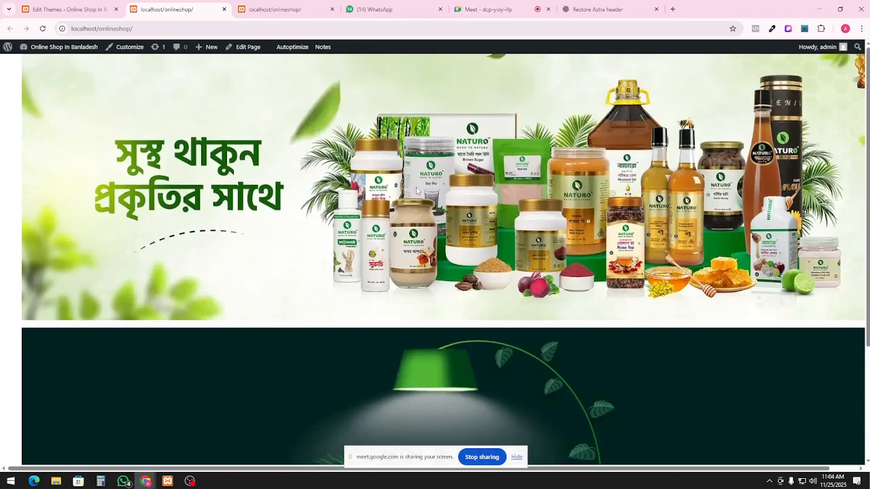
pyautogui.click(68, 9)
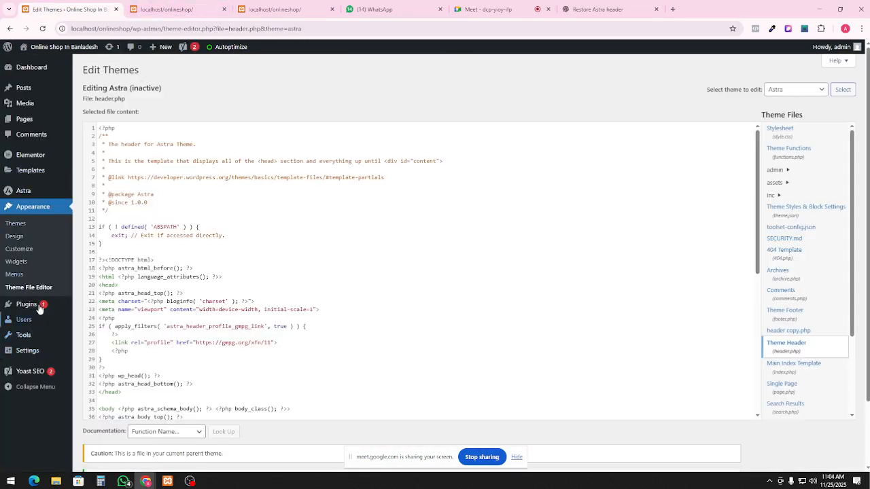
pyautogui.click(279, 9)
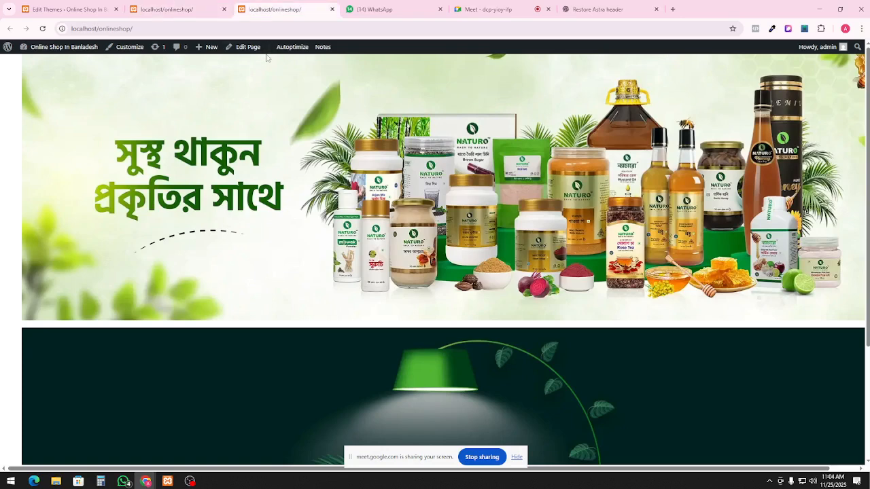
pyautogui.click(68, 8)
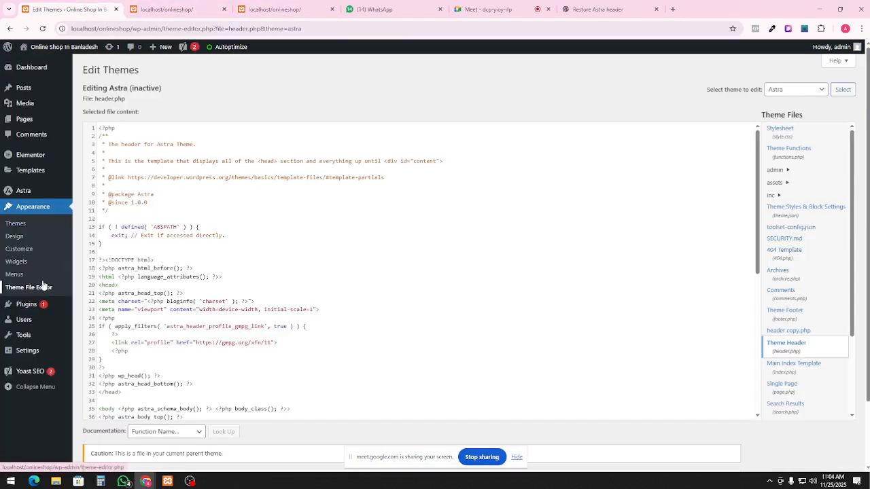
pyautogui.scroll(-2, 405, 258)
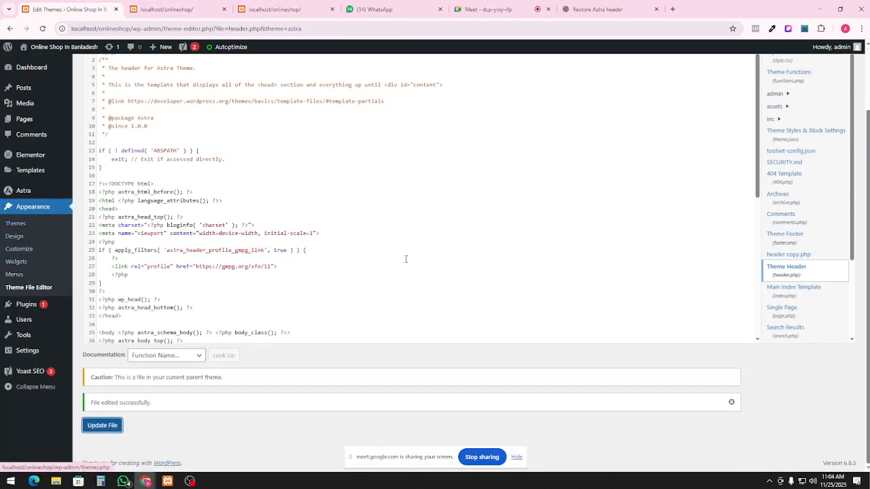
pyautogui.scroll(-2, 406, 259)
pyautogui.scroll(2, 770, 178)
pyautogui.scroll(-5, 524, 274)
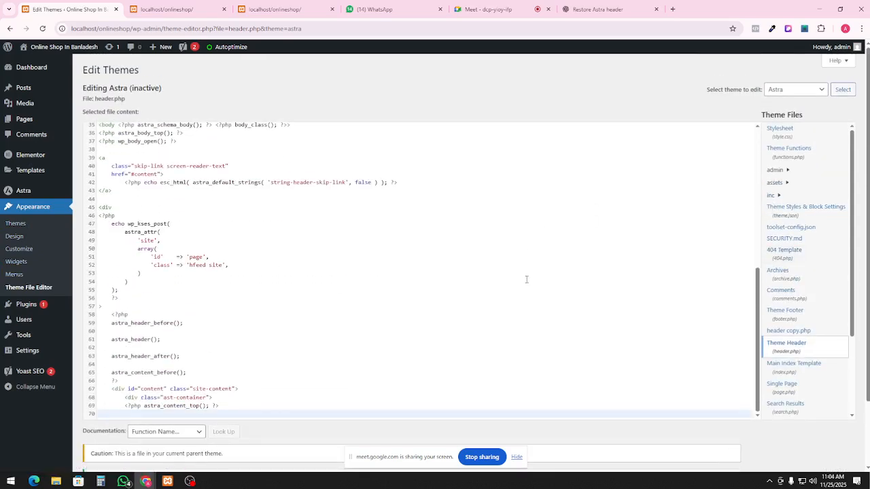
pyautogui.scroll(2, 551, 284)
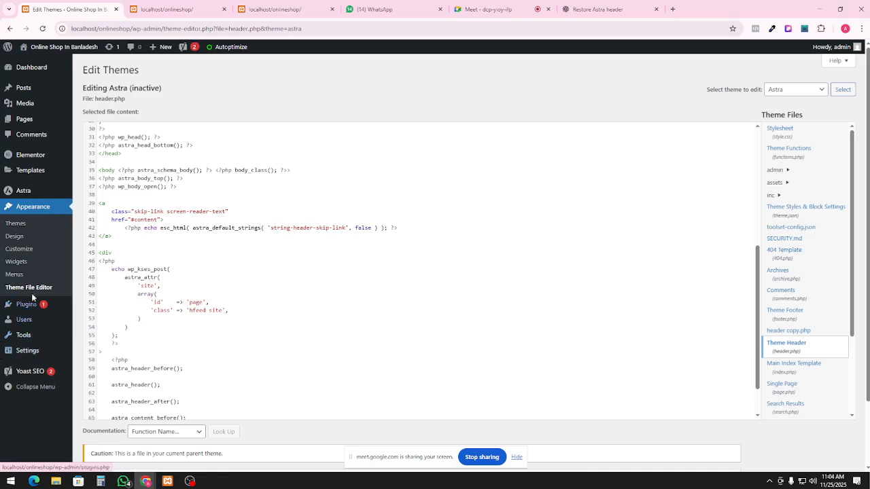
pyautogui.moveTo(43, 176)
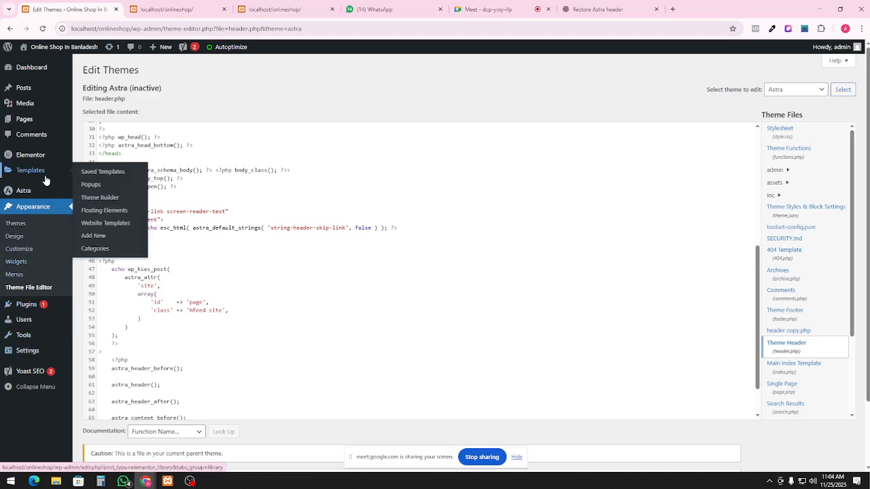
# Open the Single Page #40 template from Theme Builder, then leave the editor when its preview fails to load
pyautogui.click(107, 205)
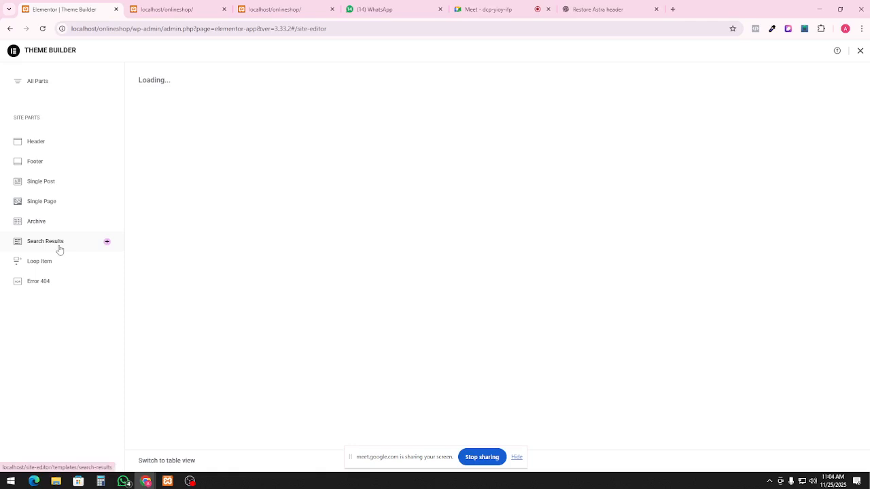
pyautogui.click(56, 202)
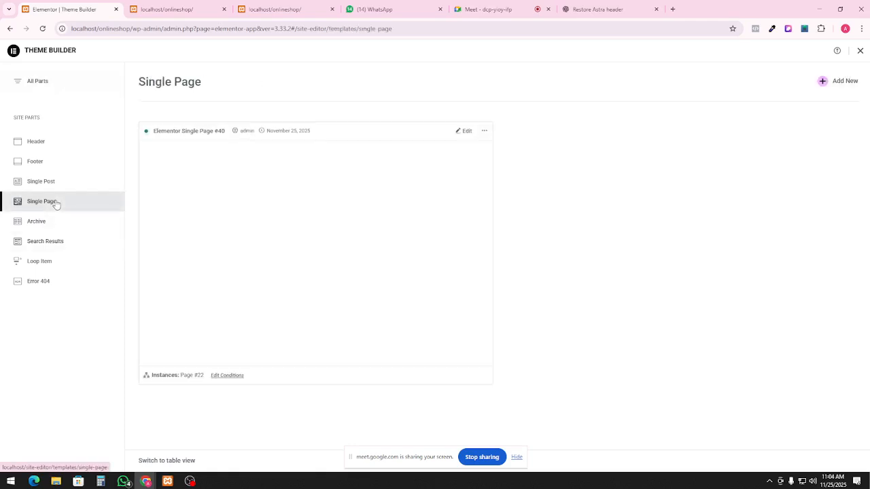
pyautogui.click(467, 132)
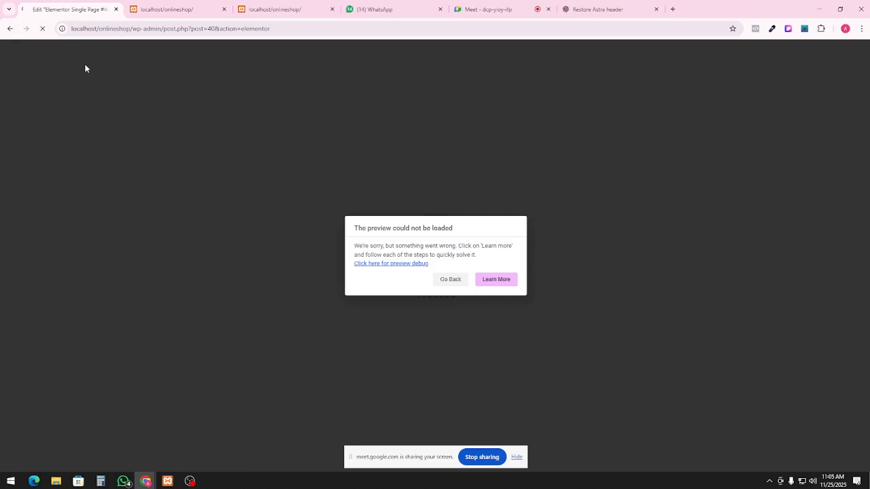
pyautogui.click(10, 29)
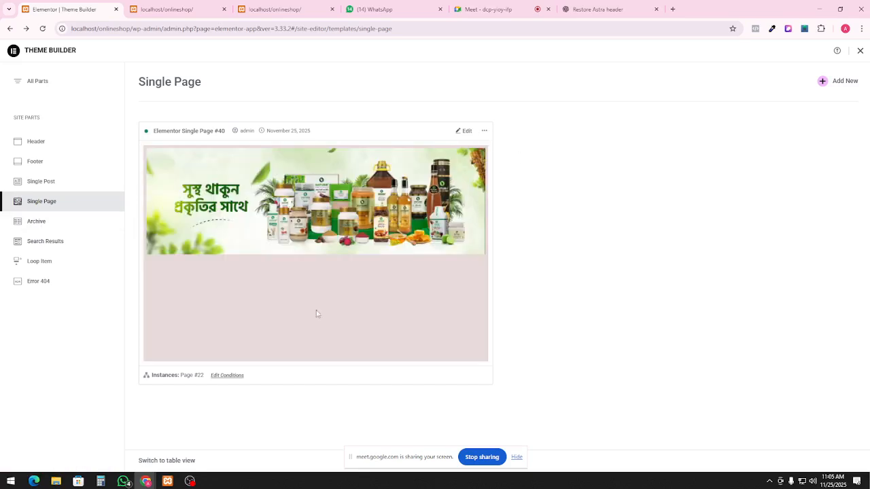
# Retry editing Single Page #40, return to Theme Builder, and review the Header and Single Page lists
pyautogui.click(465, 134)
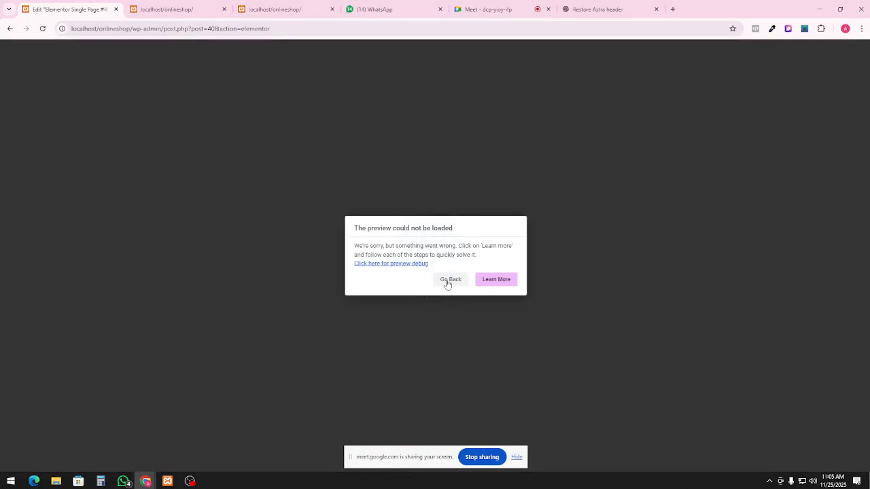
pyautogui.click(449, 280)
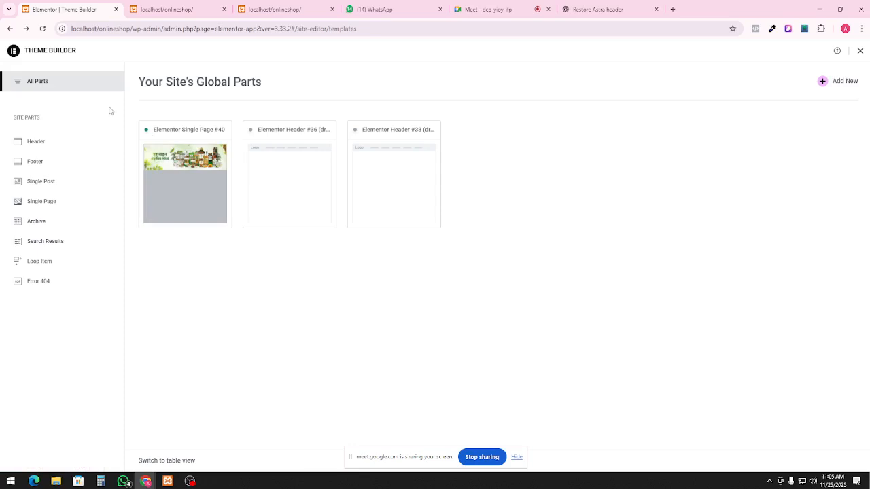
pyautogui.click(58, 151)
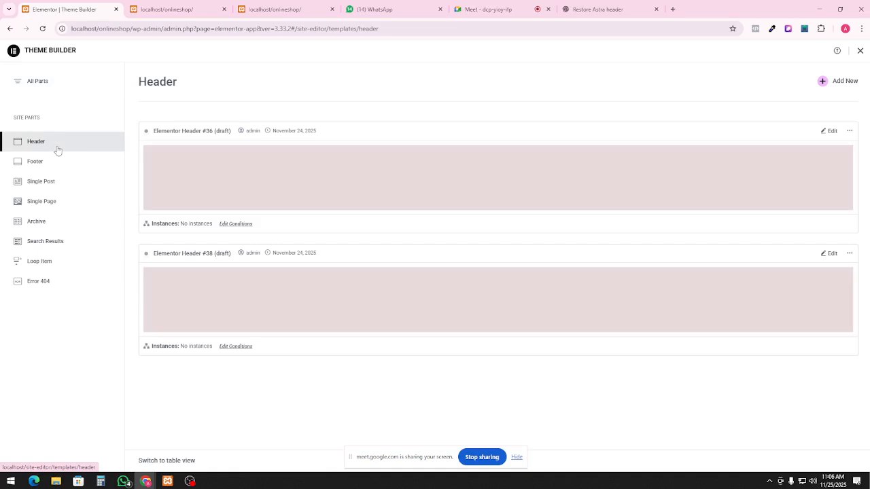
pyautogui.click(60, 199)
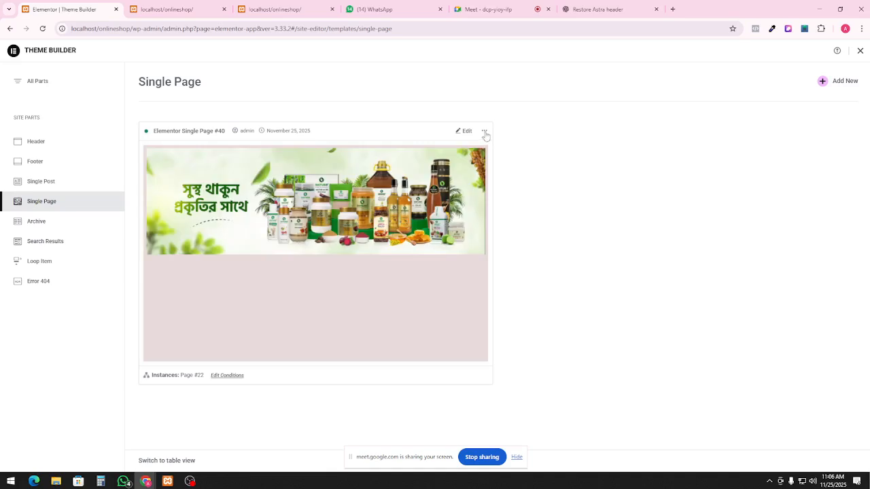
# Trash the Single Page #40 template, add a new single page template, and open its preview debug details
pyautogui.click(485, 131)
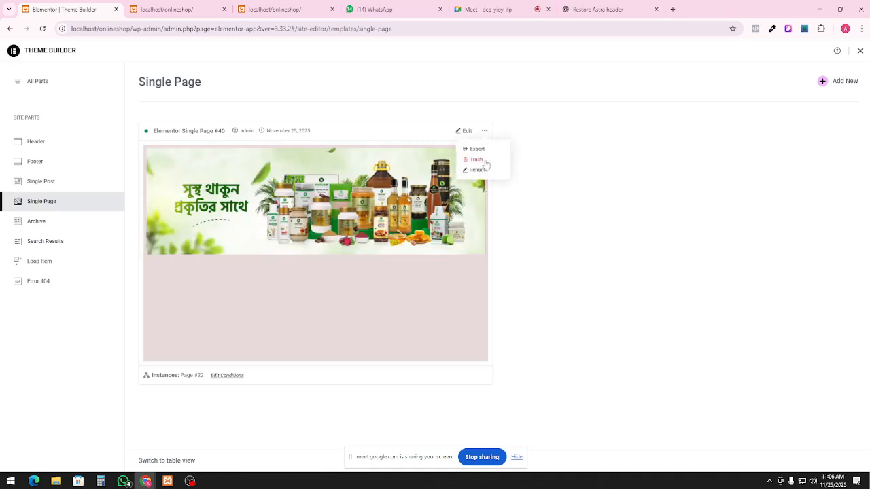
pyautogui.click(485, 160)
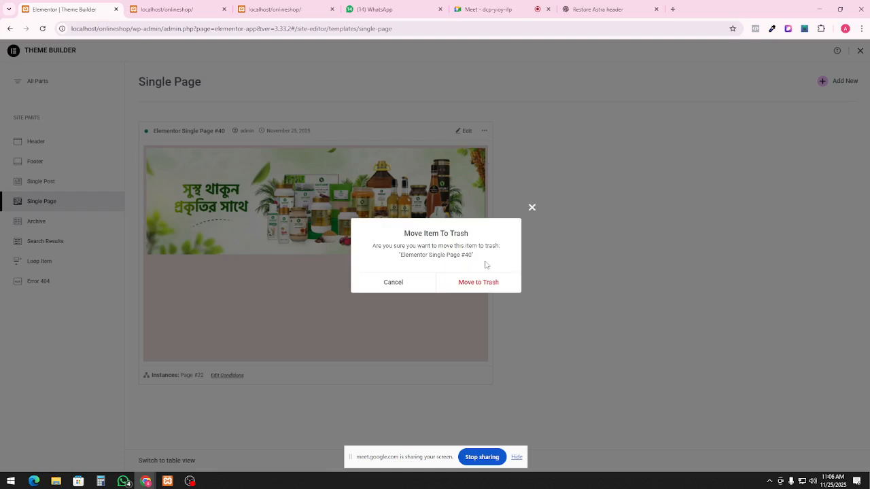
pyautogui.click(483, 283)
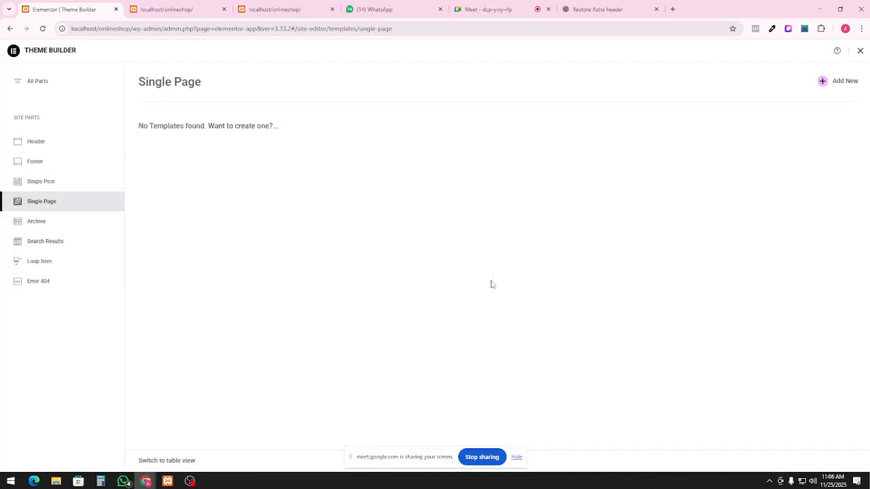
pyautogui.click(850, 82)
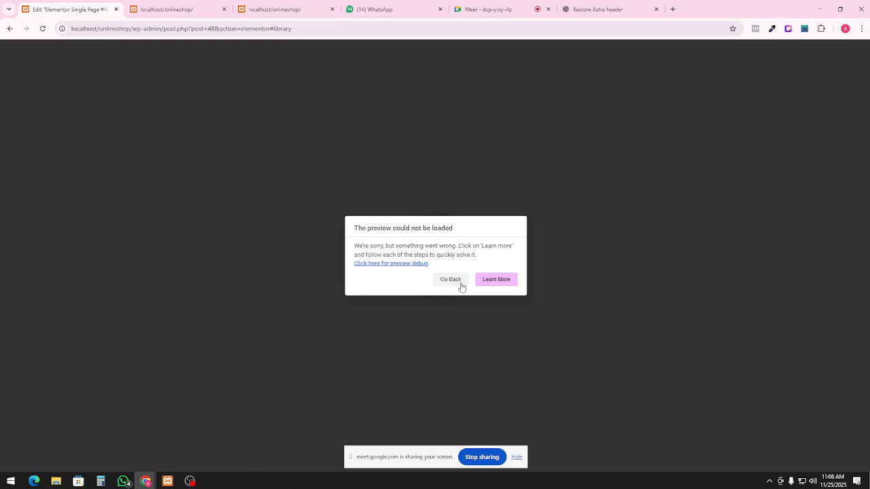
pyautogui.click(413, 264)
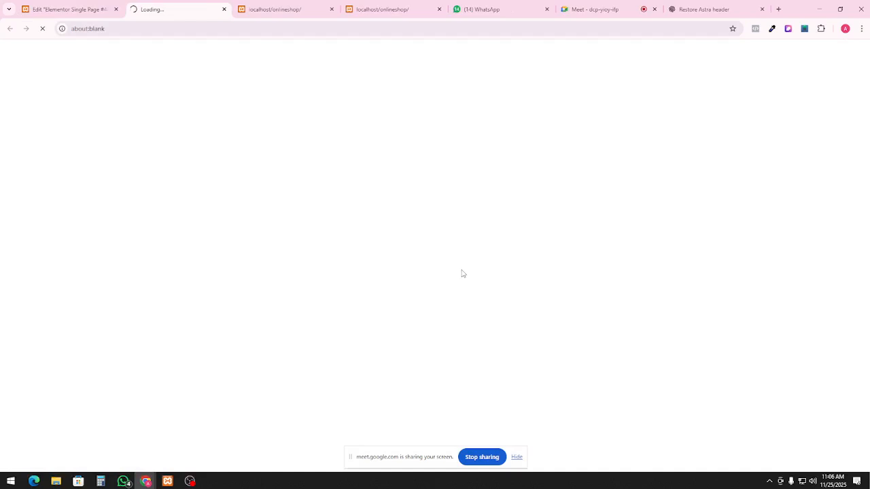
# Browse in File Explorer to C:\xampp\htdocs\onlineshop\wp-content\themes and open the Astra child theme folder
pyautogui.click(190, 481)
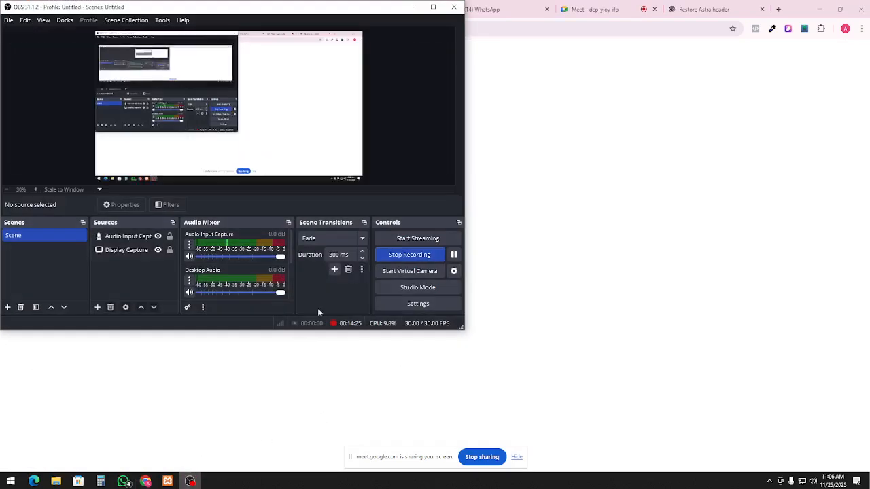
pyautogui.click(454, 255)
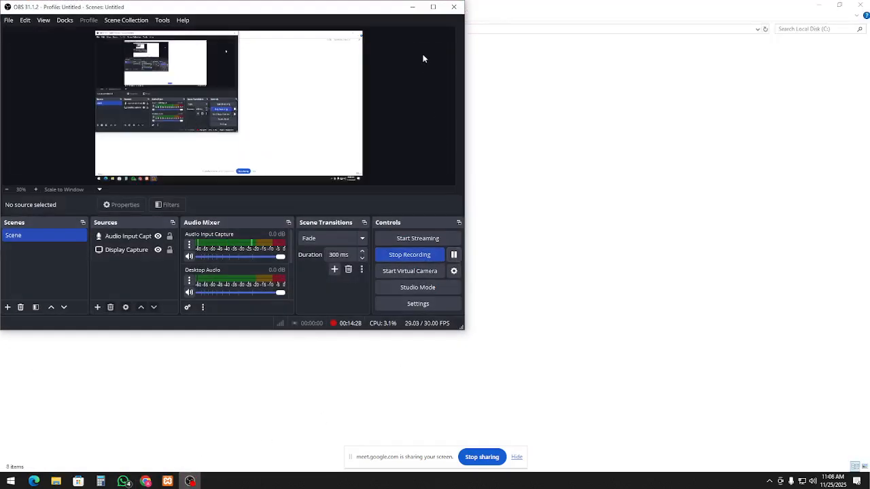
pyautogui.click(412, 7)
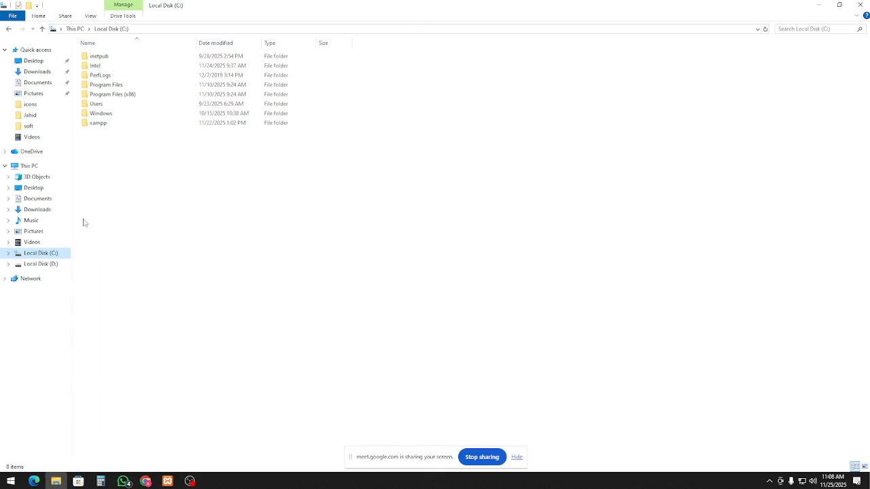
pyautogui.doubleClick(103, 123)
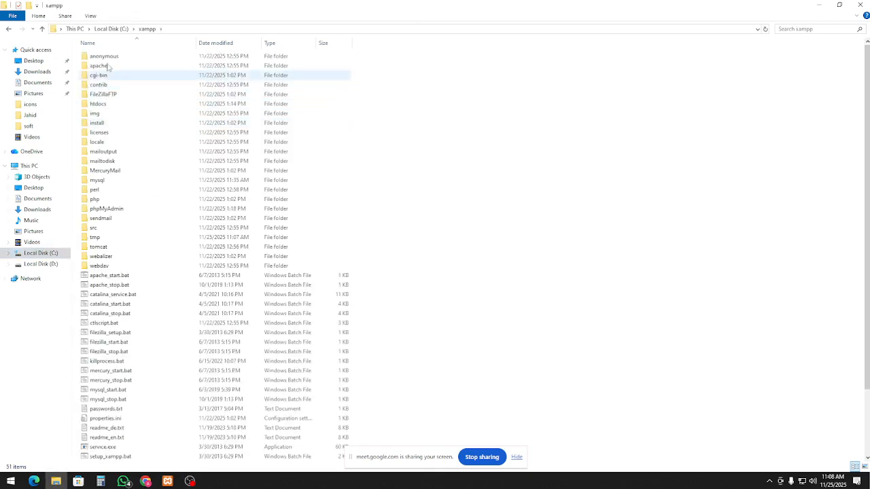
pyautogui.doubleClick(102, 105)
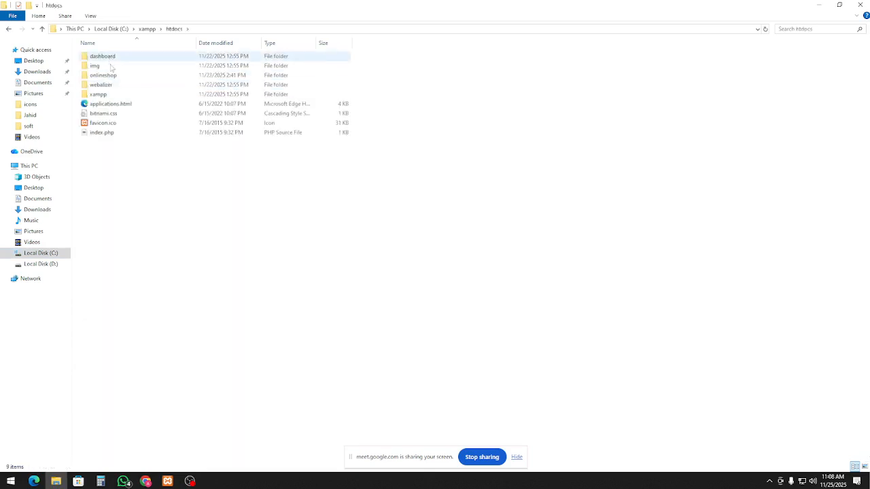
pyautogui.doubleClick(103, 75)
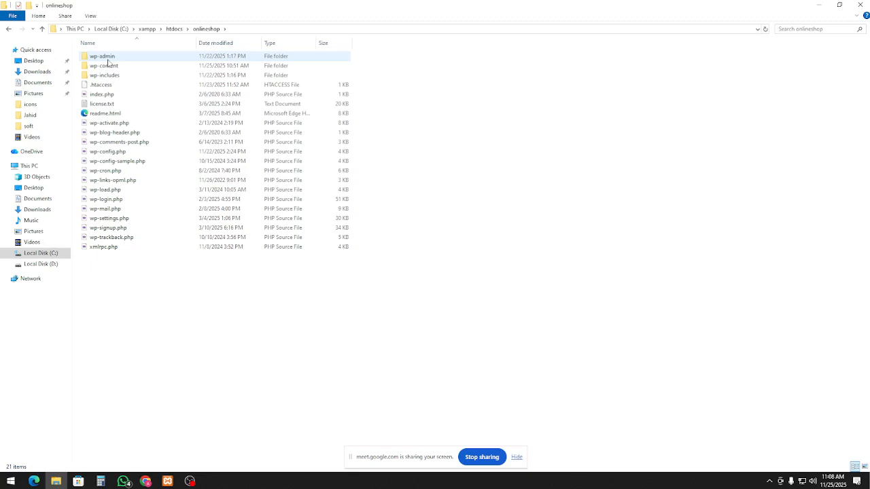
pyautogui.doubleClick(108, 66)
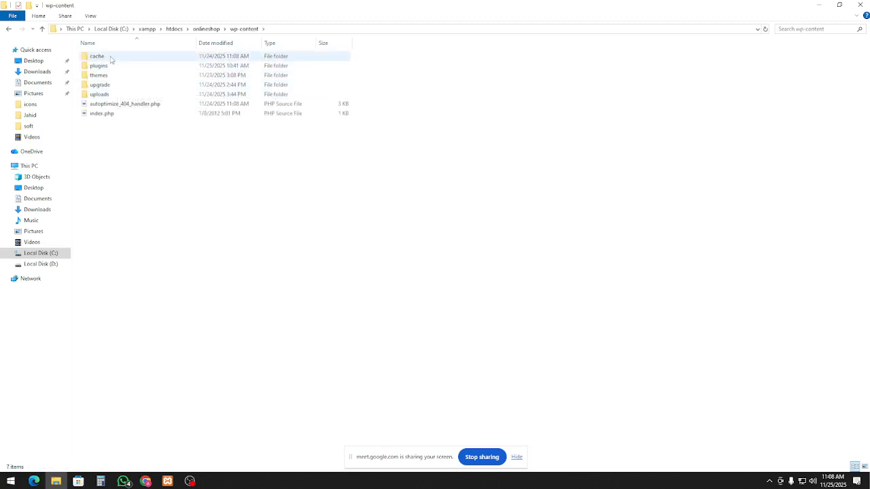
pyautogui.doubleClick(109, 75)
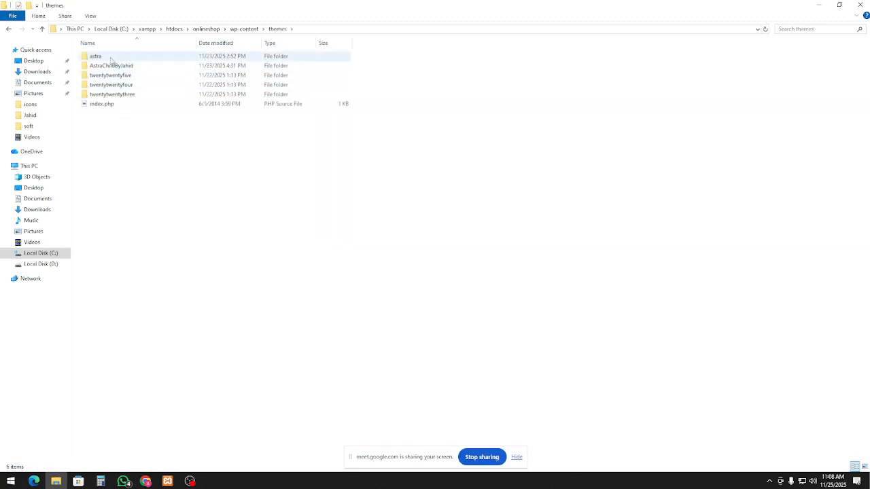
pyautogui.doubleClick(121, 66)
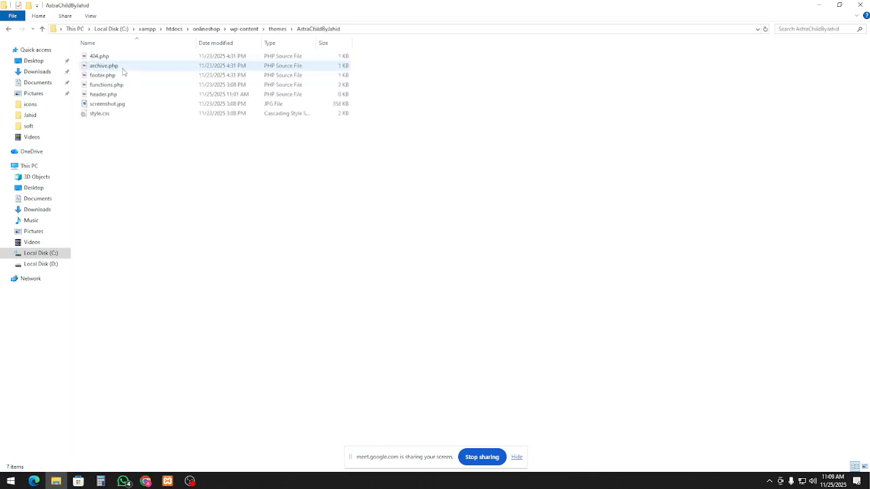
# Delete the empty header.php file from the AstraChildByJahid child theme folder
pyautogui.click(113, 96)
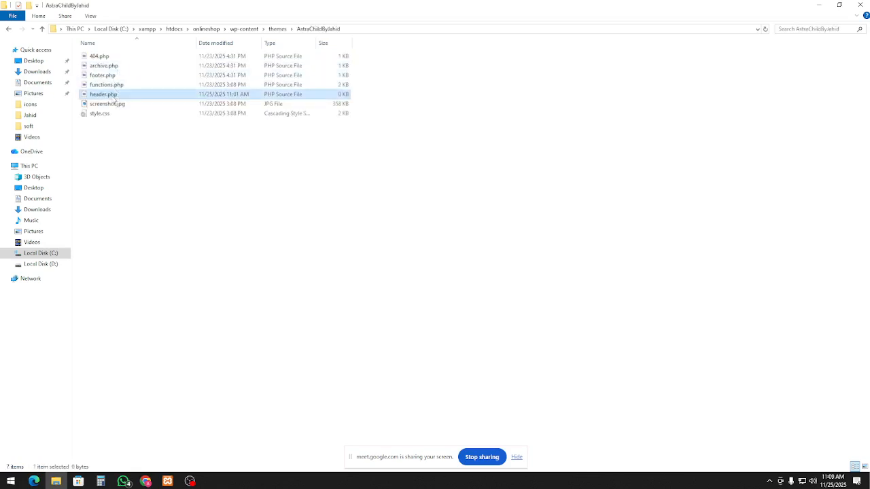
pyautogui.rightClick(113, 97)
pyautogui.click(157, 202)
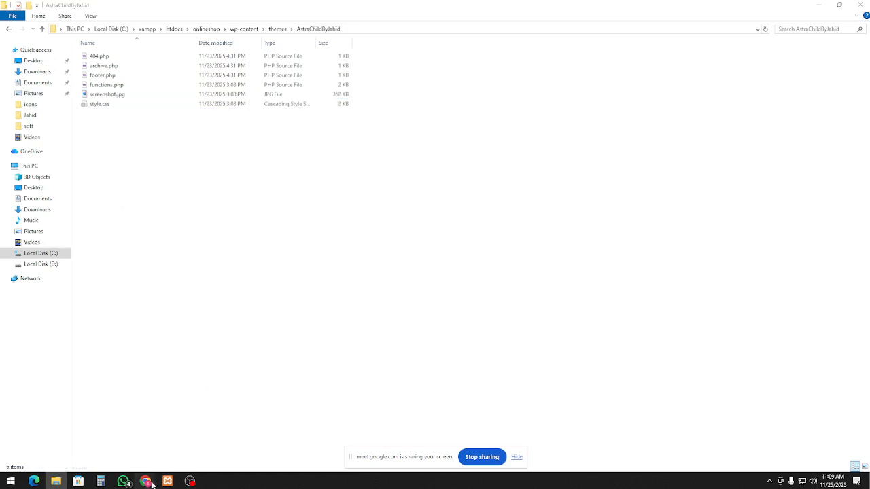
# Check ChatGPT's advice on removing header.php, then go back to Elementor's header template list
pyautogui.moveTo(151, 483)
pyautogui.click(113, 459)
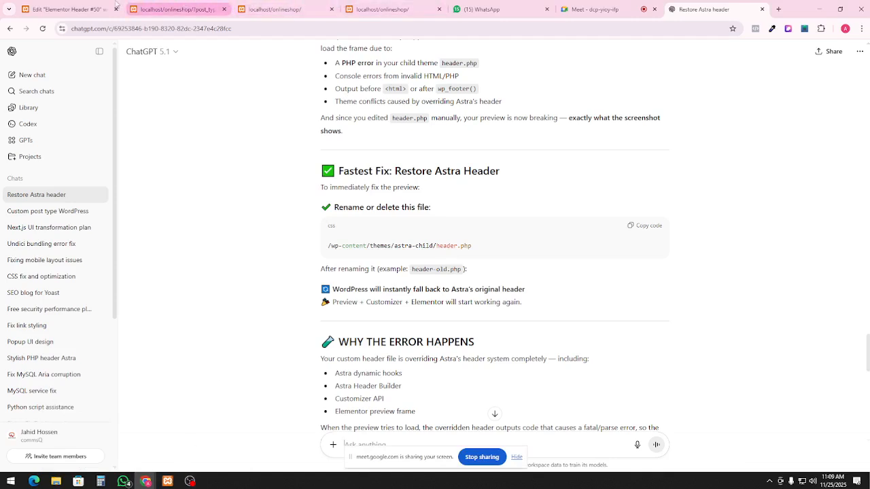
pyautogui.click(68, 9)
pyautogui.click(11, 29)
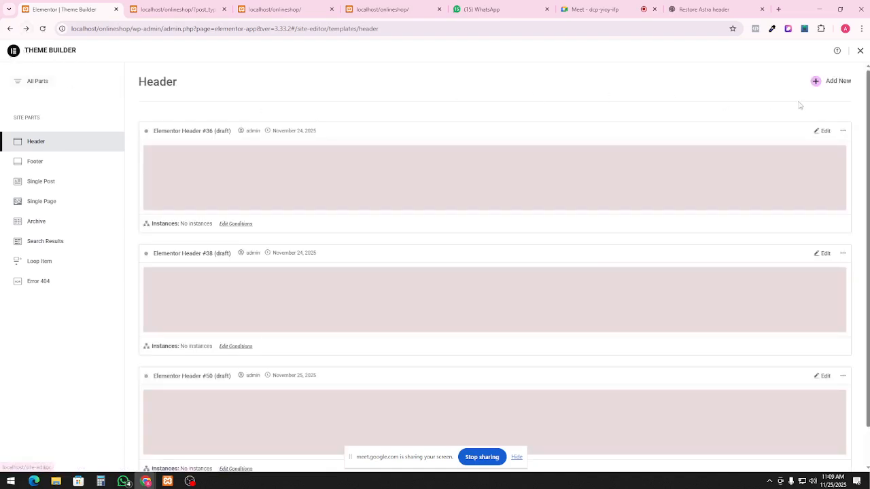
# Open Elementor Header #36 in the editor, then return via Theme Builder to the header list
pyautogui.click(824, 132)
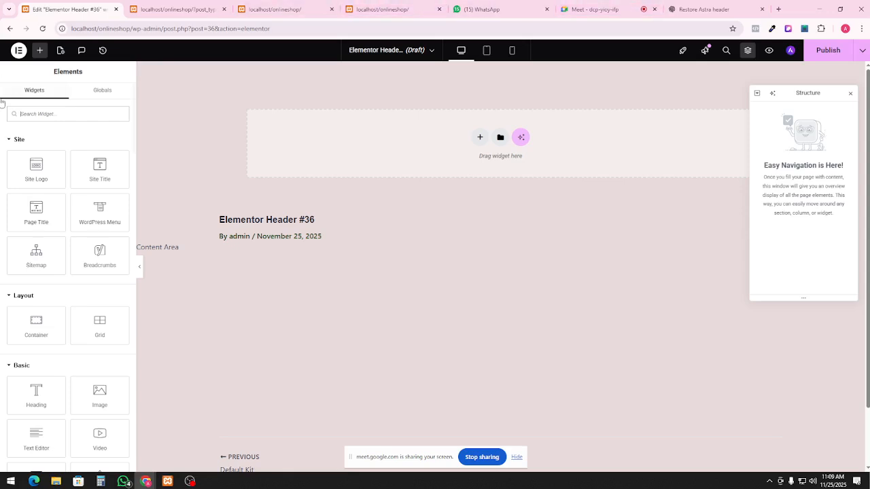
pyautogui.click(19, 55)
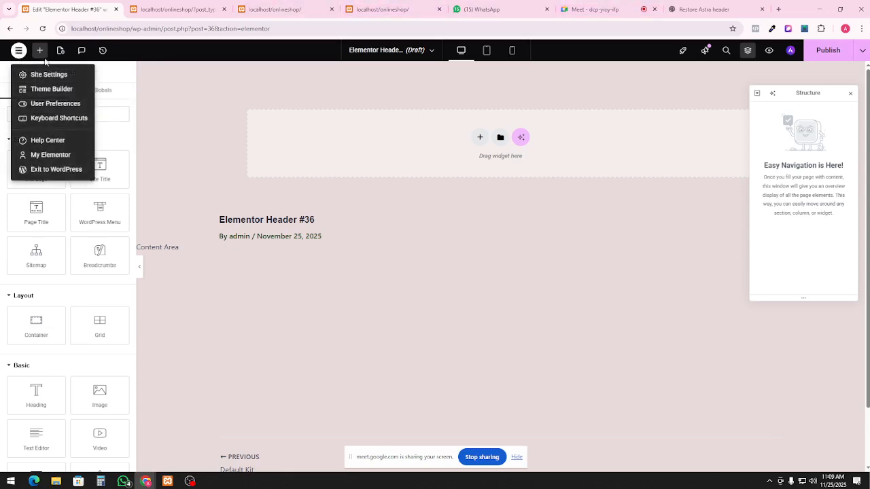
pyautogui.click(365, 115)
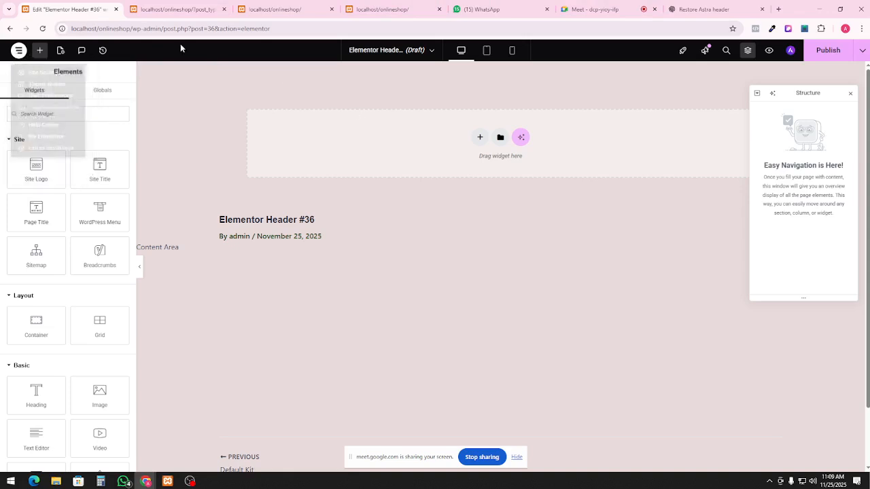
pyautogui.click(23, 52)
pyautogui.click(56, 90)
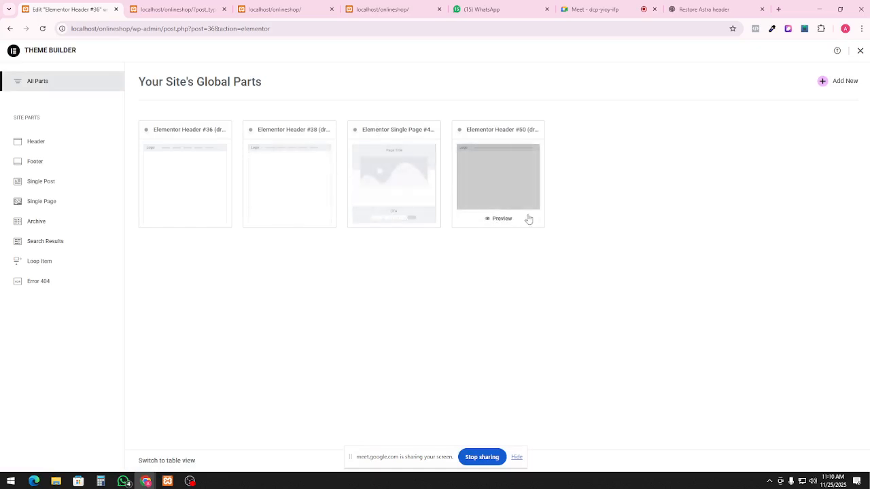
pyautogui.click(37, 141)
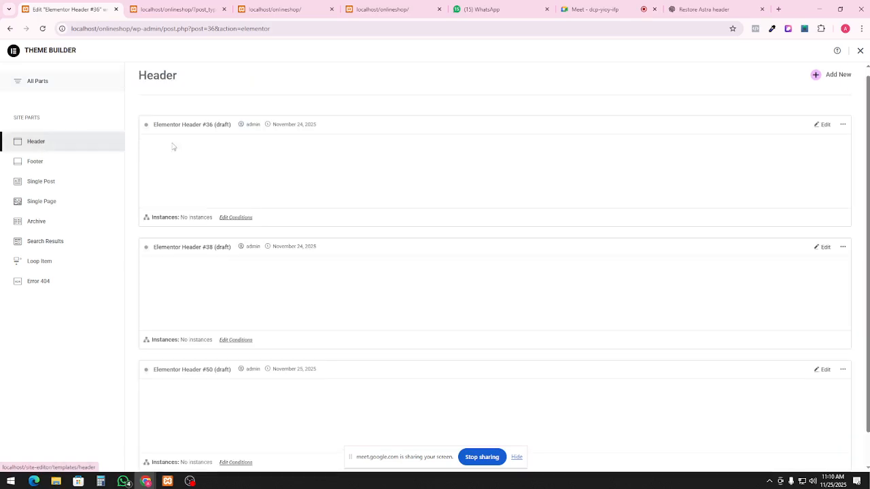
# Move the draft headers Elementor Header #36, #38 and #50 to trash, confirming each
pyautogui.click(843, 127)
pyautogui.click(839, 151)
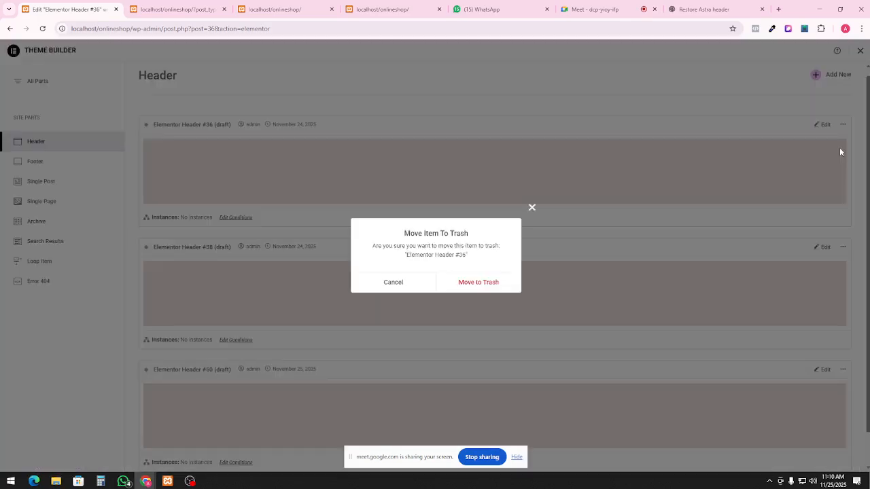
pyautogui.click(504, 280)
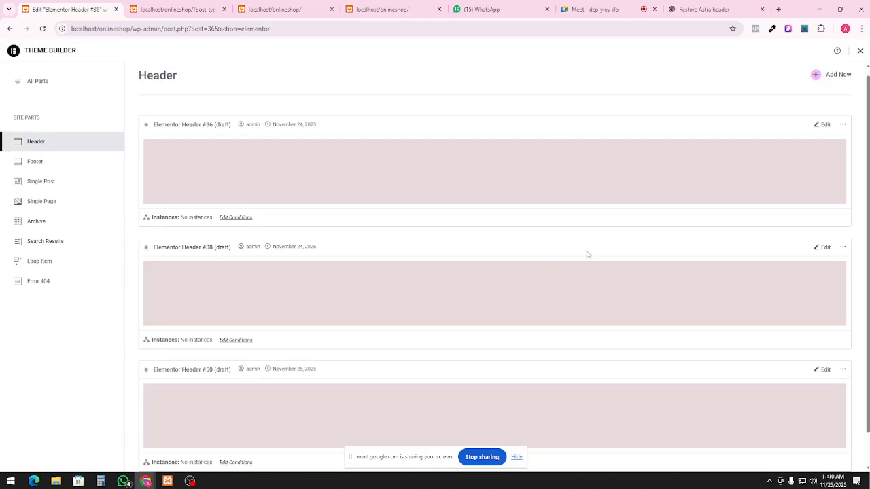
pyautogui.click(849, 130)
pyautogui.click(836, 170)
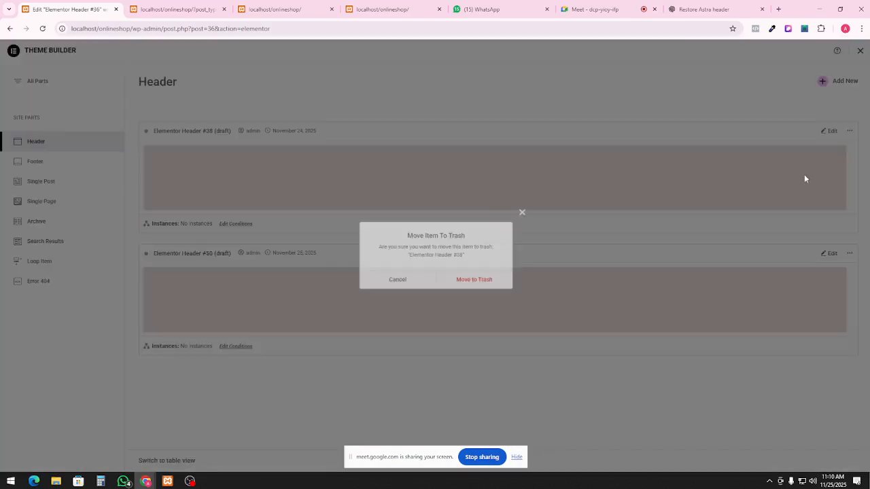
pyautogui.click(484, 283)
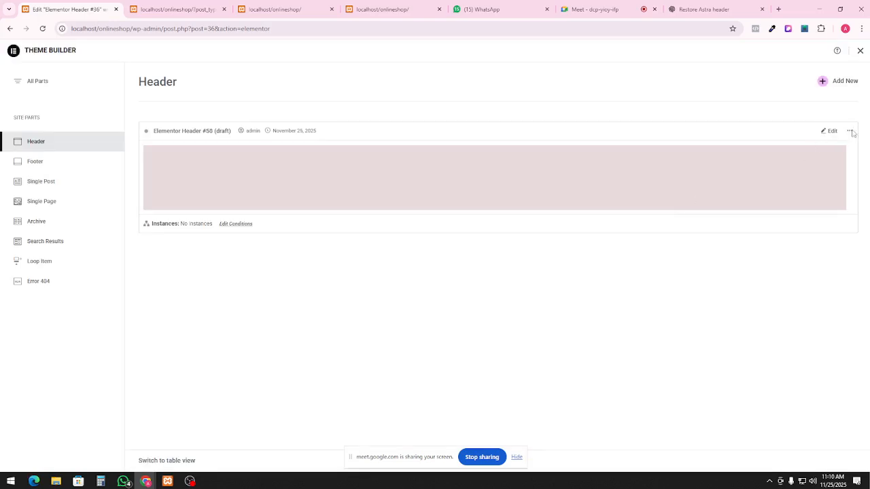
pyautogui.click(850, 131)
pyautogui.click(843, 169)
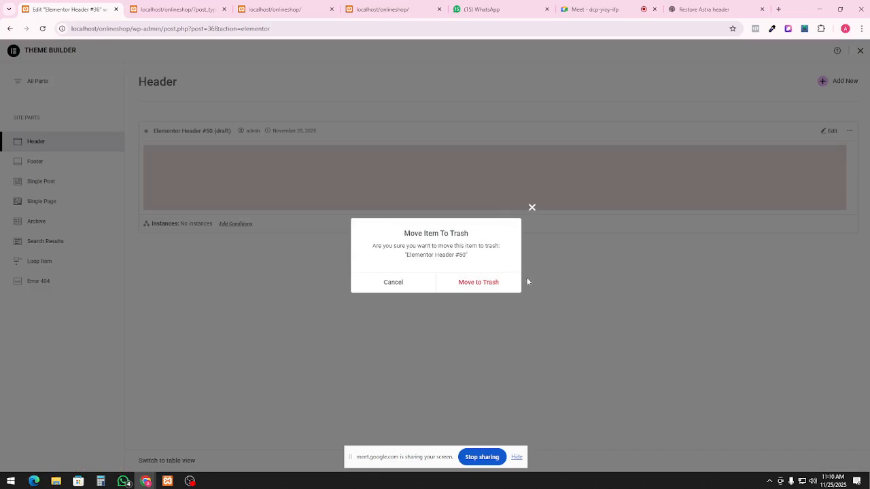
pyautogui.click(510, 281)
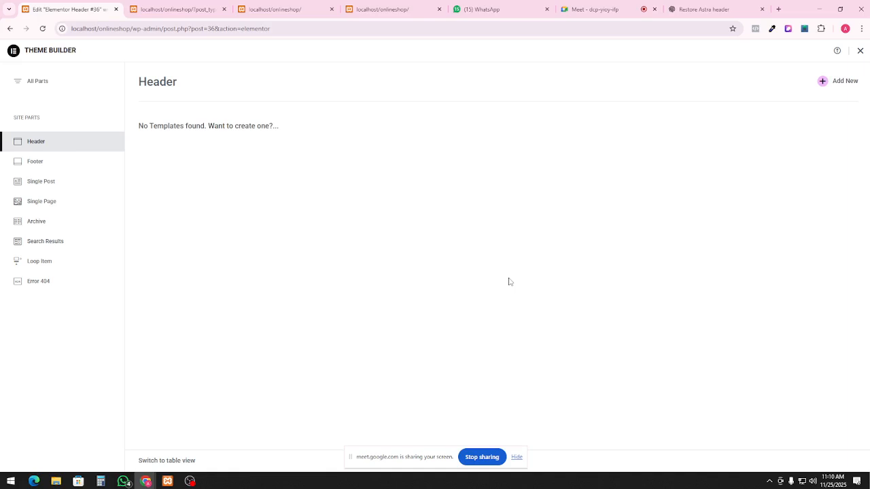
# Add new header template Elementor Header #52, skip the Library, and exit the editor to WordPress
pyautogui.click(843, 81)
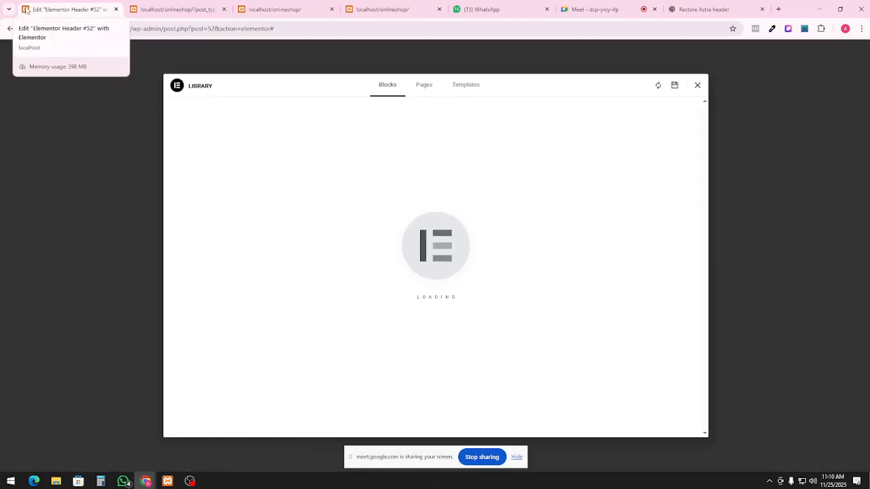
pyautogui.click(697, 85)
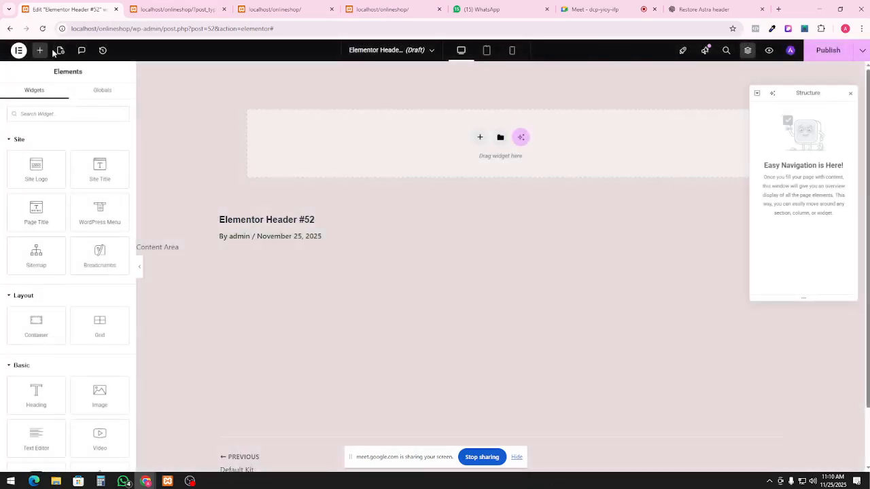
pyautogui.click(18, 50)
pyautogui.click(38, 170)
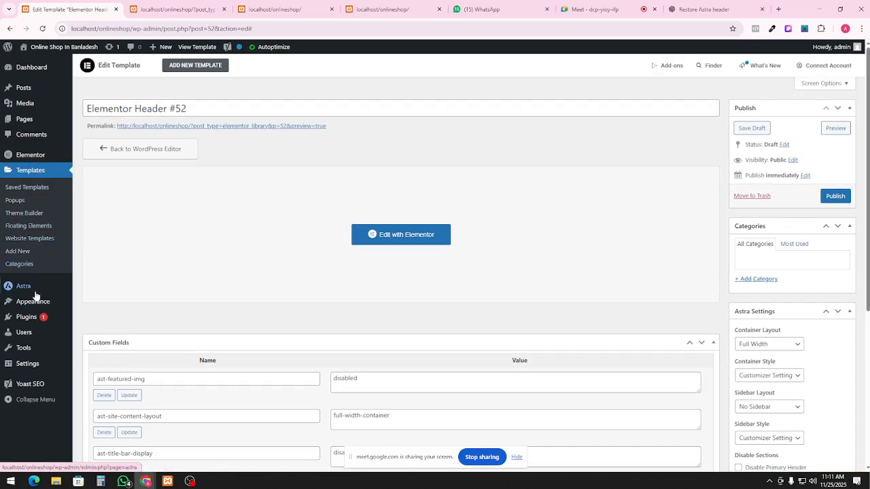
# Go to Templates > Theme Builder and view Single Page, then the Header list showing Header #52
pyautogui.moveTo(47, 303)
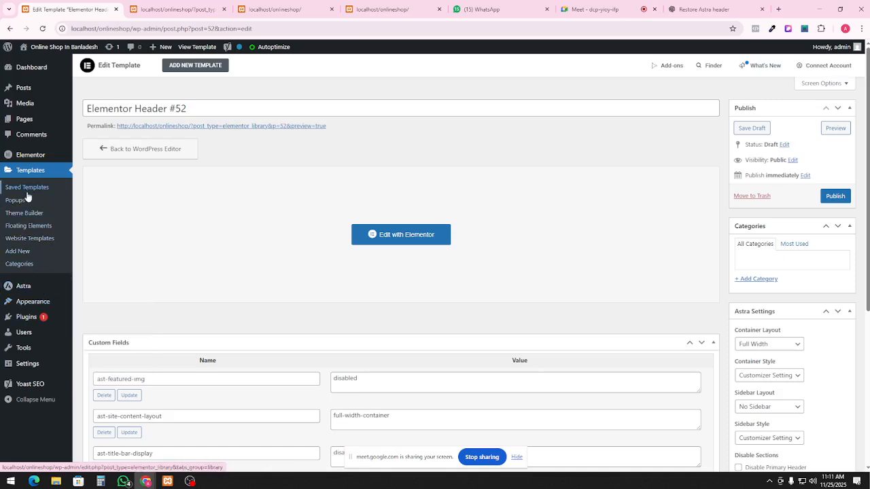
pyautogui.click(25, 215)
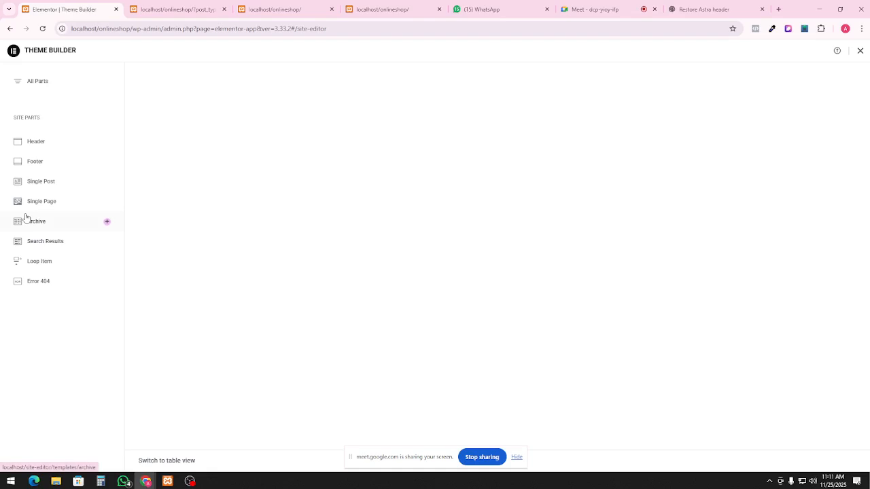
pyautogui.click(52, 202)
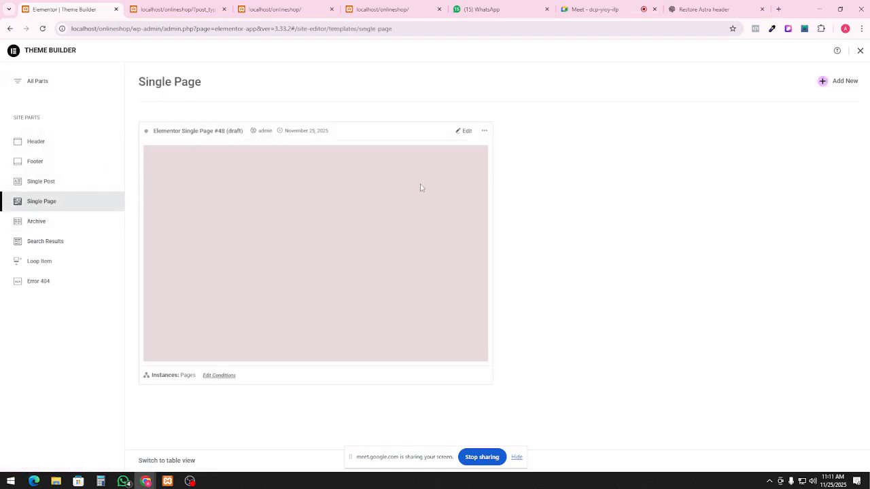
pyautogui.click(37, 142)
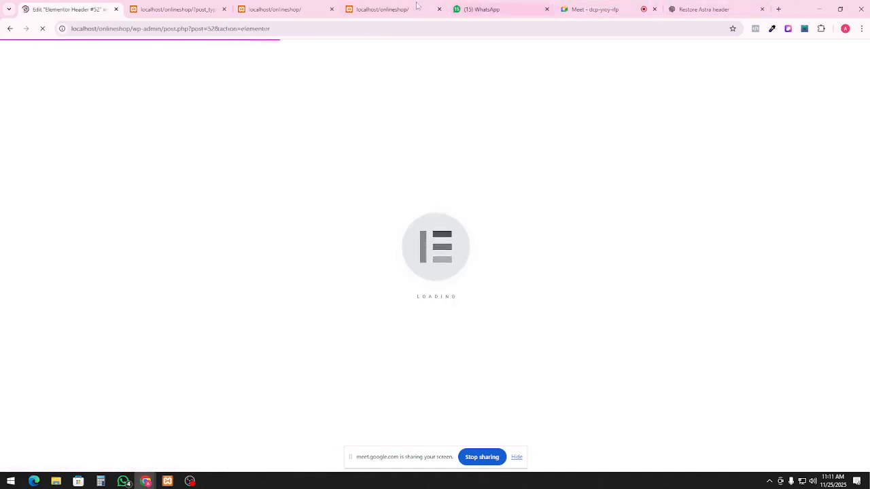
# Switch to the localhost/onlineshop storefront tab and navigate it to naturobd.com
pyautogui.click(299, 10)
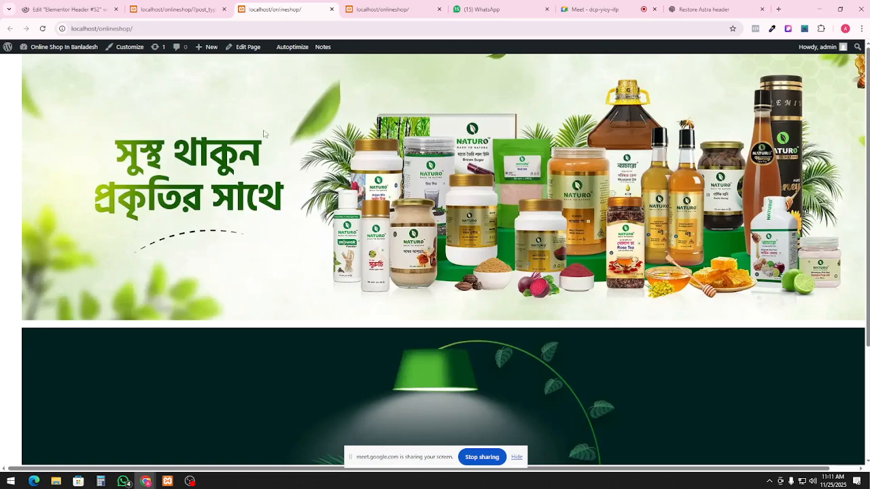
pyautogui.click(283, 28)
pyautogui.write('naturo')
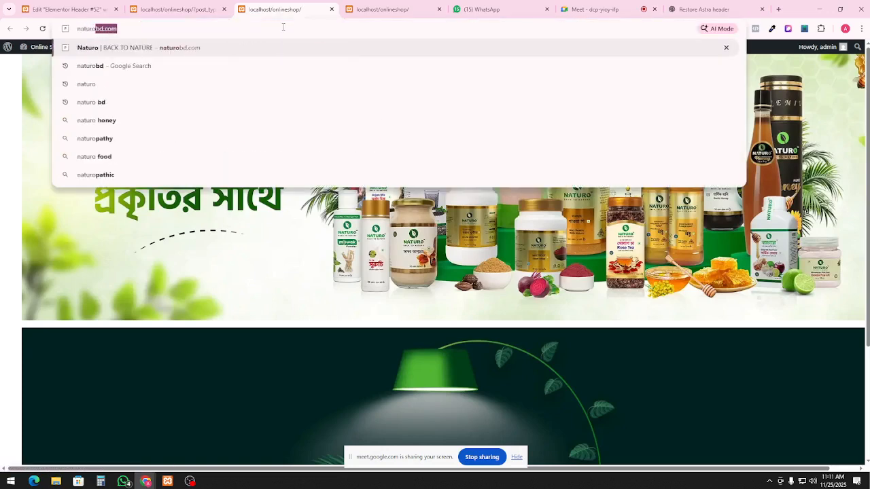
pyautogui.press('Return')
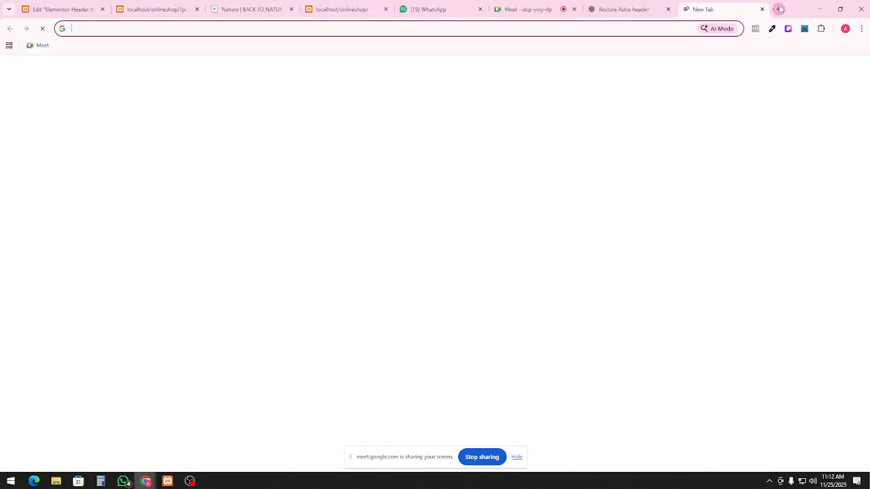
# Search the web for 'facebook ad library' in a new tab and go to Meta Ad Library
pyautogui.click(779, 9)
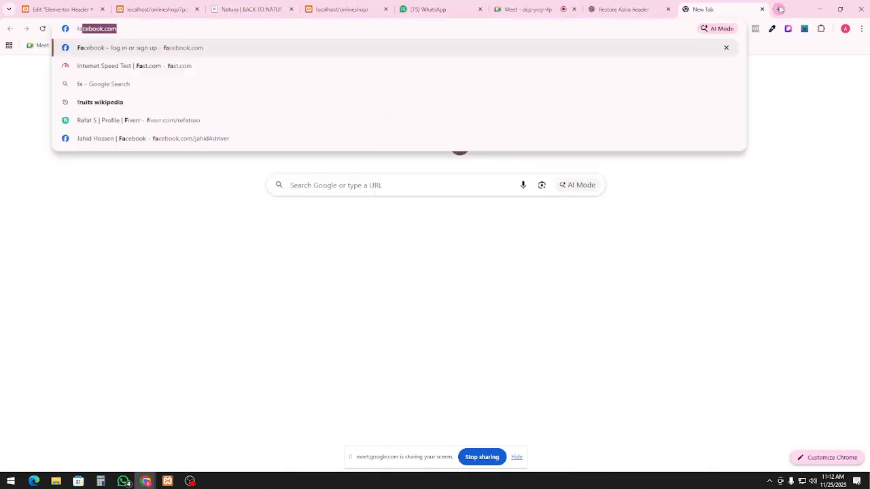
pyautogui.write('facebook a')
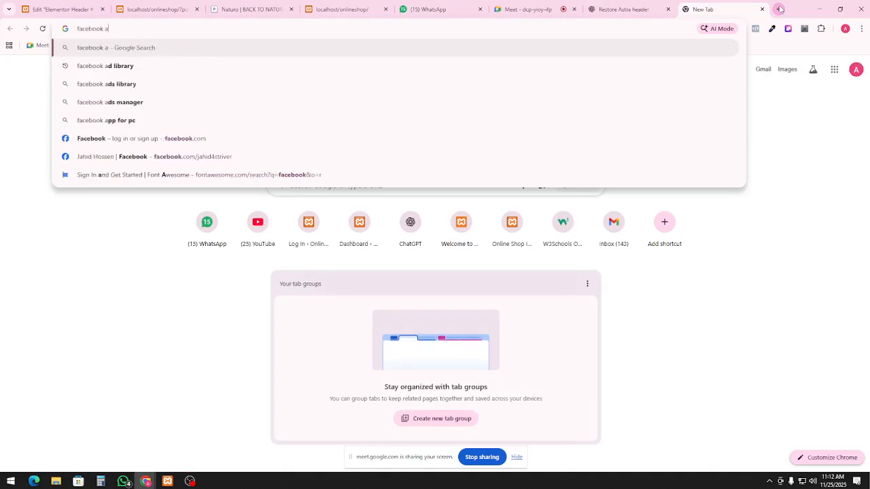
pyautogui.write('d l')
pyautogui.press('Return')
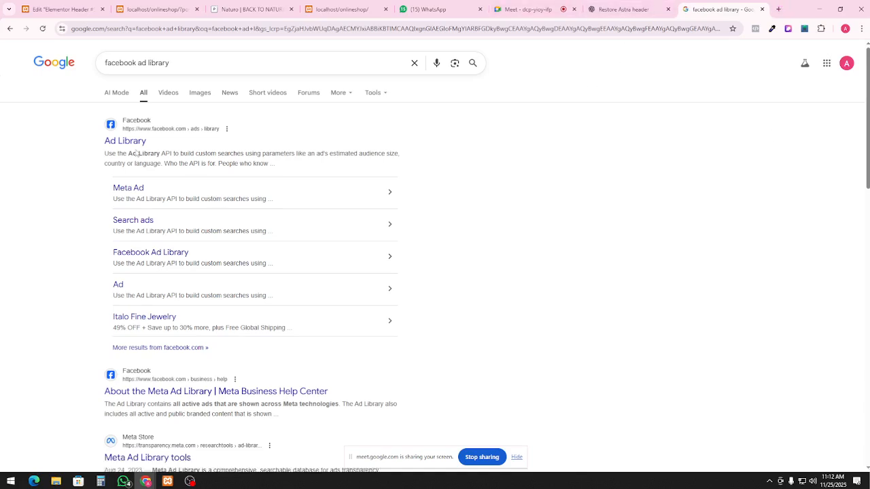
pyautogui.click(129, 146)
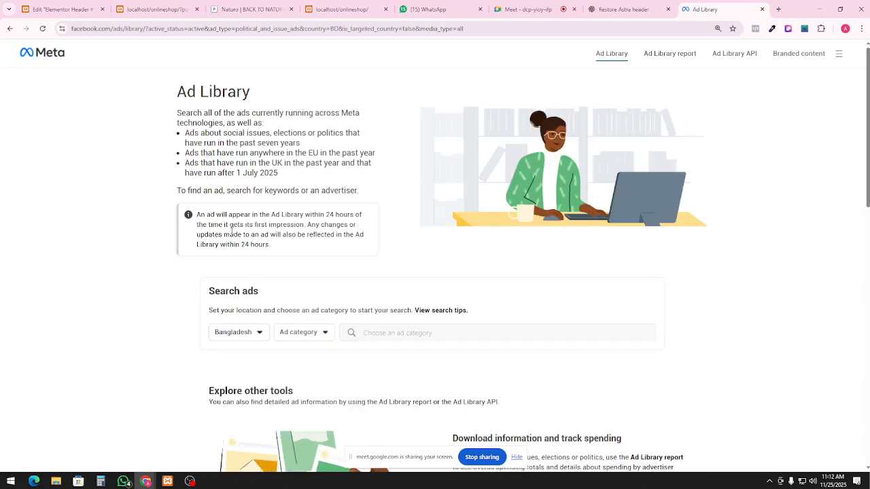
# Search all ads for 'naturo', open the Naturo advertiser, and reload the failed page
pyautogui.click(297, 334)
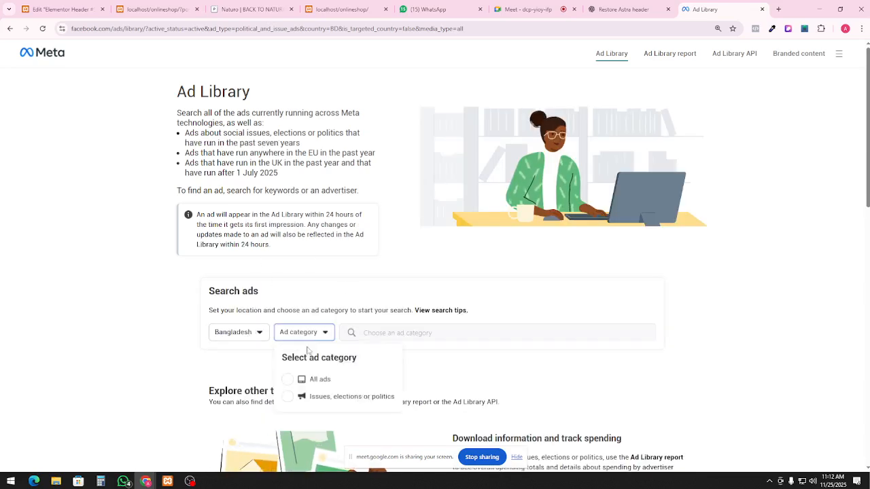
pyautogui.click(322, 380)
pyautogui.click(458, 335)
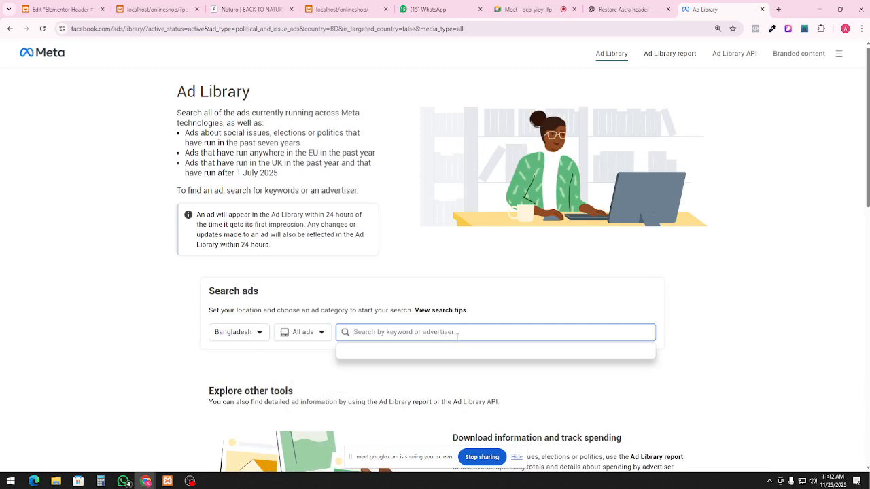
pyautogui.write('na')
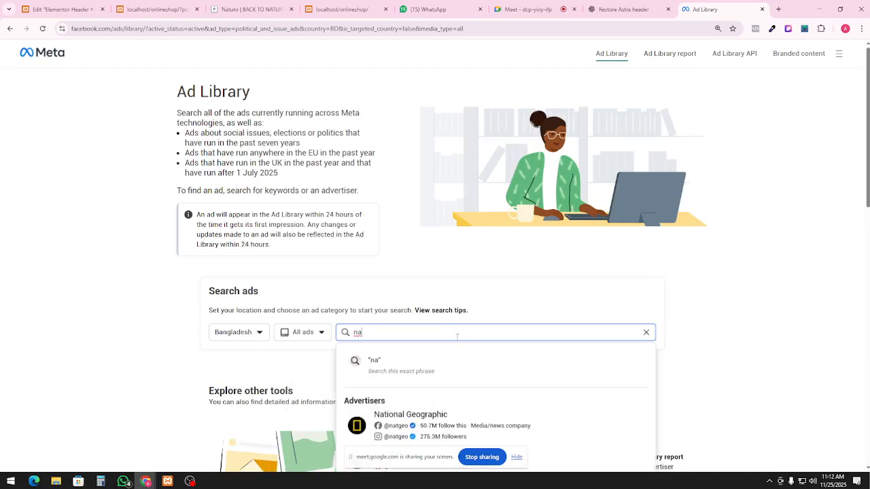
pyautogui.write('turo')
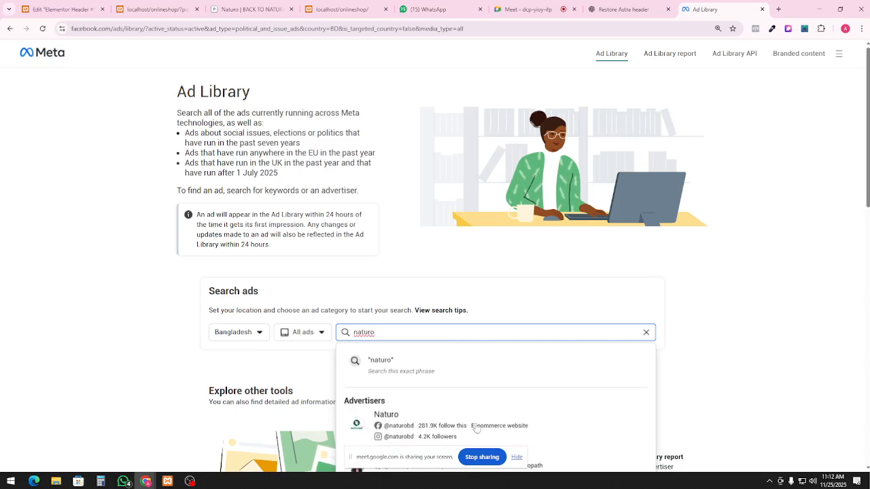
pyautogui.click(406, 420)
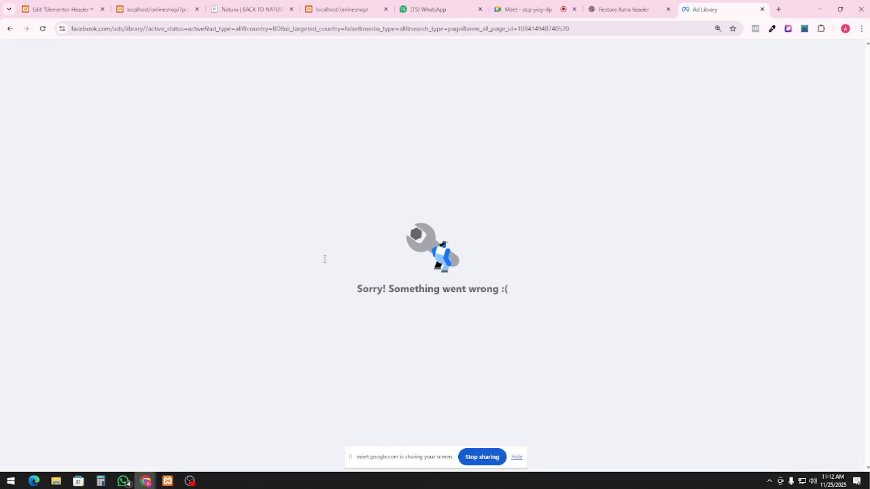
pyautogui.click(630, 38)
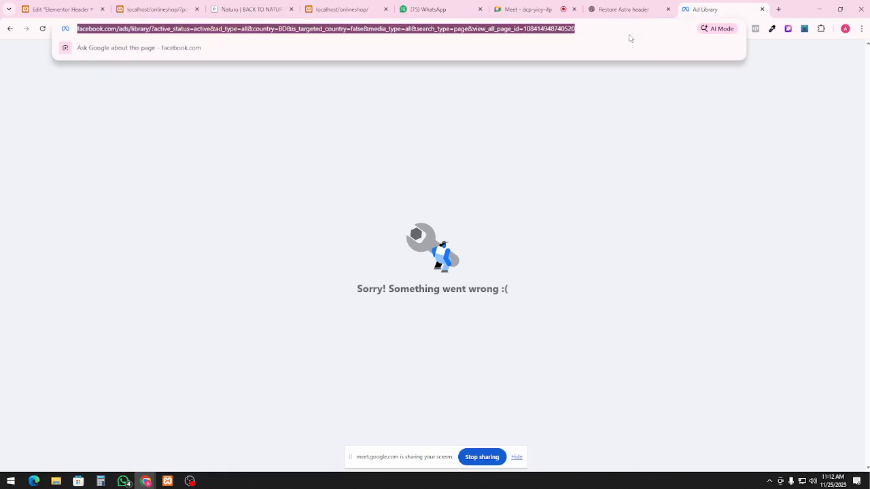
pyautogui.press('Return')
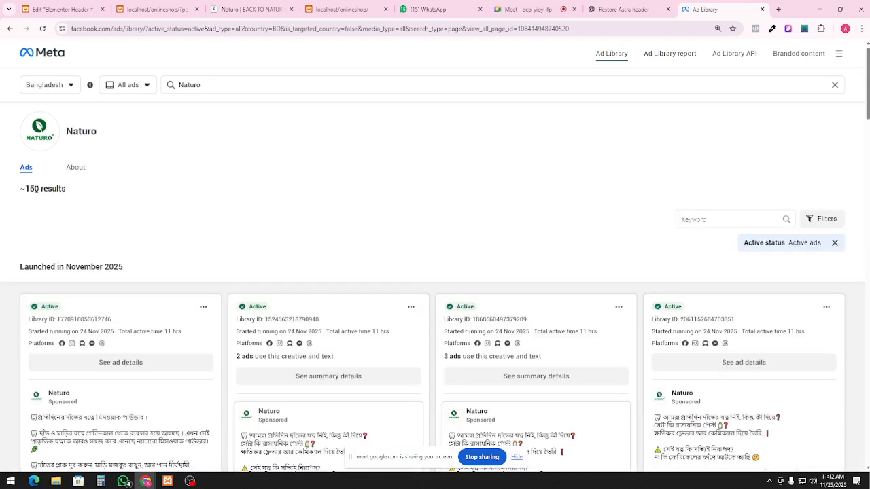
# Browse Naturo's November 2025 ads, playing the second video ad, and return to the ~150 results header
pyautogui.scroll(-5, 163, 268)
pyautogui.scroll(1, 157, 272)
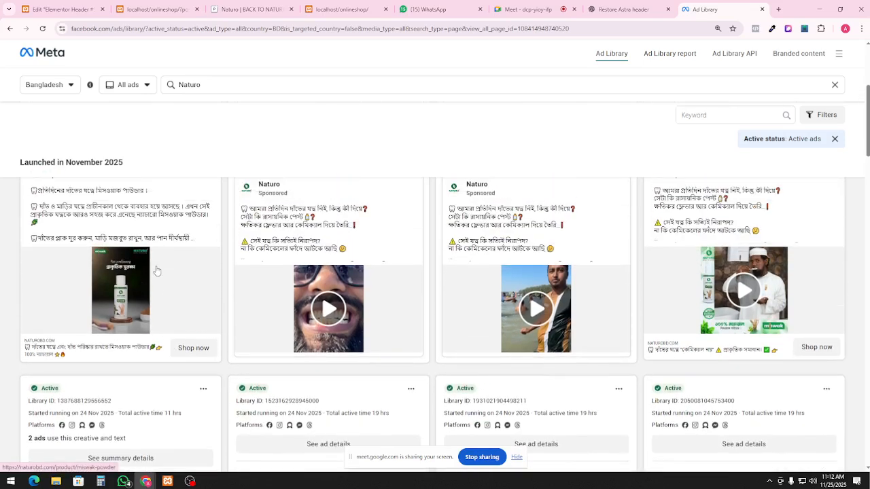
pyautogui.click(333, 314)
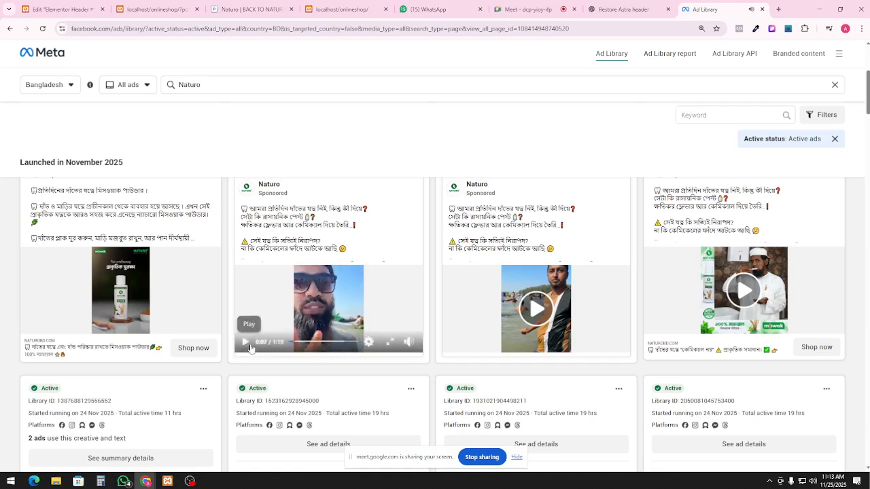
pyautogui.scroll(-4, 238, 353)
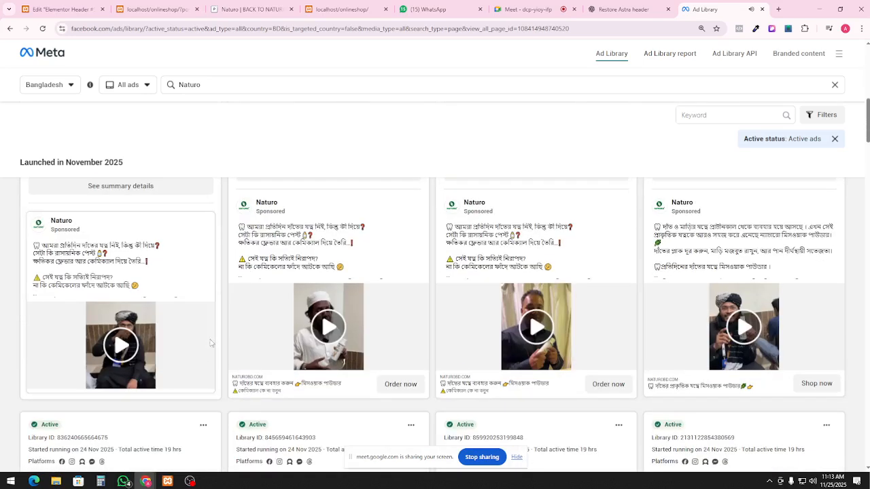
pyautogui.scroll(-2, 210, 344)
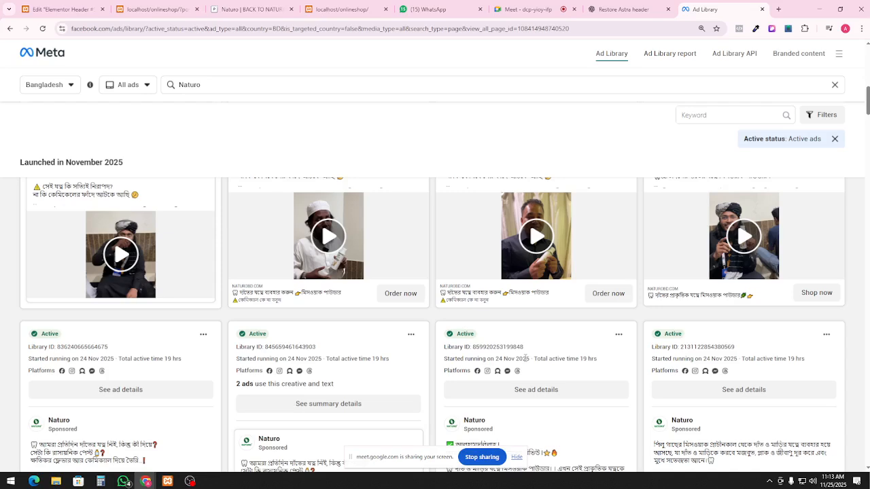
pyautogui.scroll(-5, 579, 378)
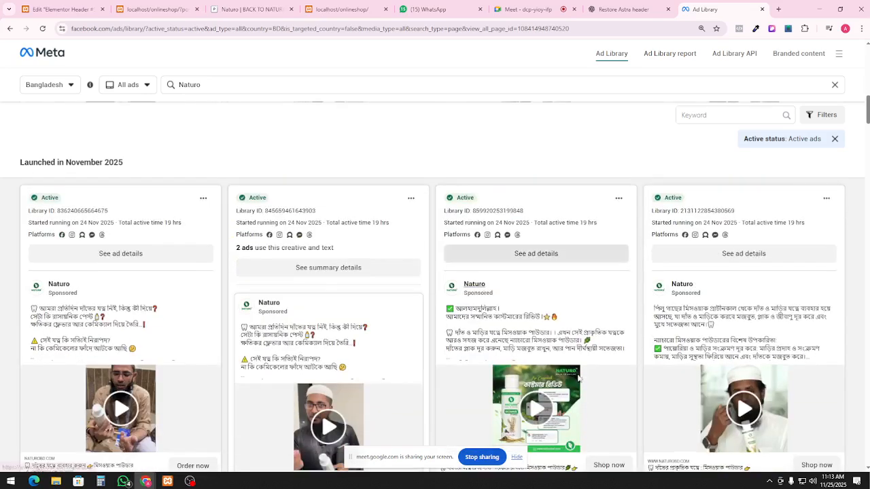
pyautogui.scroll(15, 579, 378)
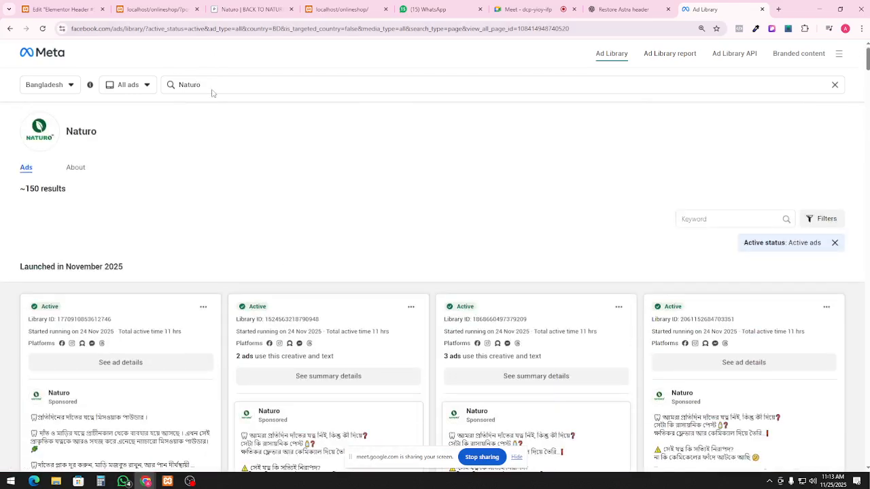
# Replace the Naturo search with 'ghorerbazar' and open the Ghorerbazar advertiser's ads
pyautogui.click(210, 86)
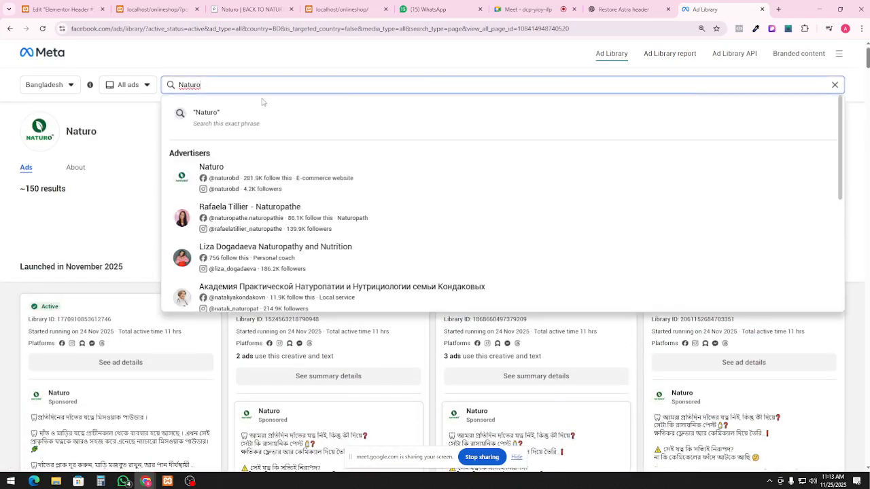
pyautogui.doubleClick(216, 85)
pyautogui.write('d')
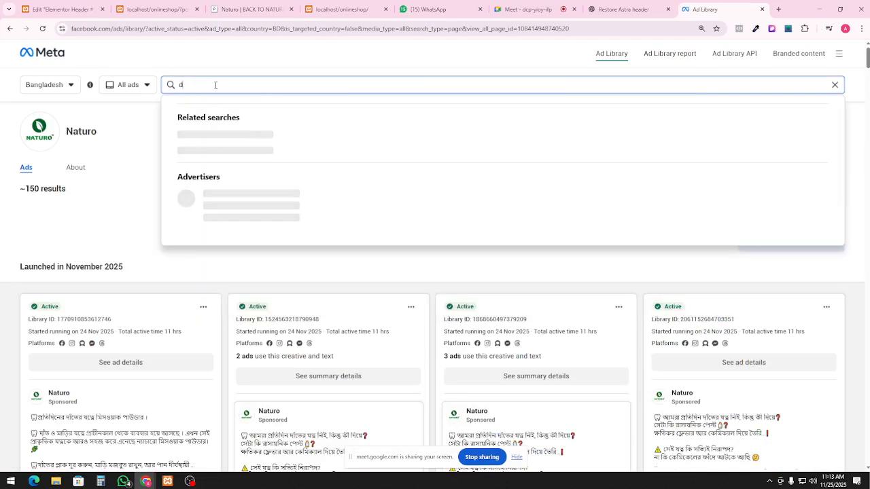
pyautogui.write('horer')
pyautogui.press('BackSpace')
pyautogui.press('BackSpace')
pyautogui.press('BackSpace')
pyautogui.press('BackSpace')
pyautogui.press('BackSpace')
pyautogui.press('BackSpace')
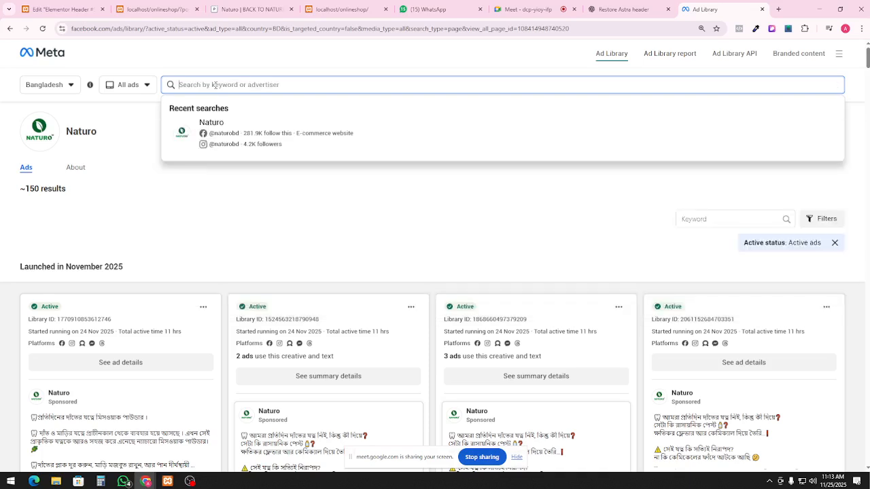
pyautogui.write('ghorer b')
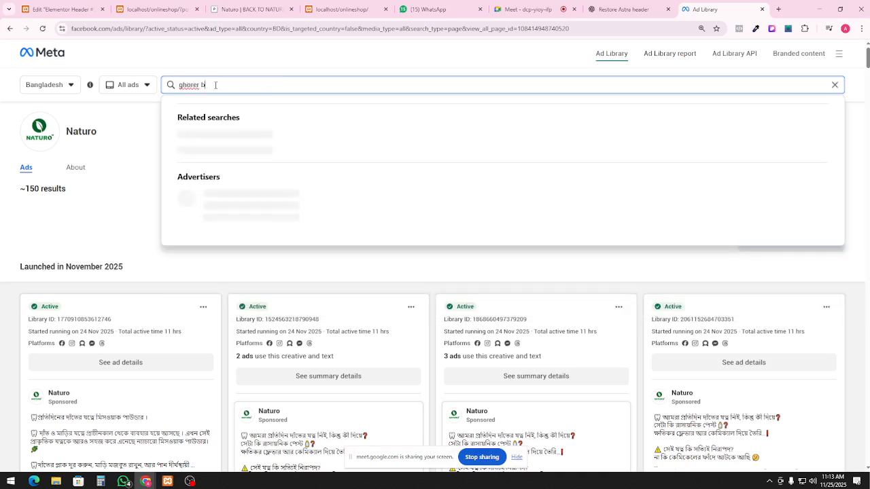
pyautogui.write('azar')
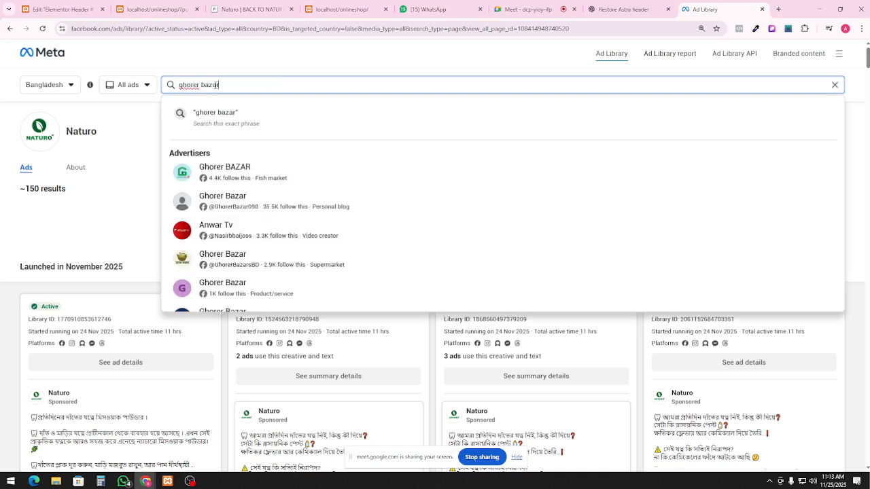
pyautogui.scroll(-3, 252, 272)
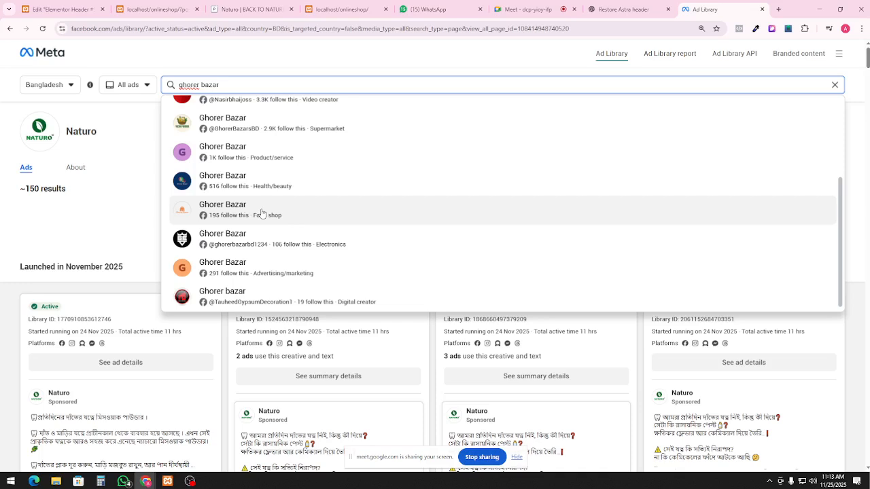
pyautogui.scroll(3, 252, 177)
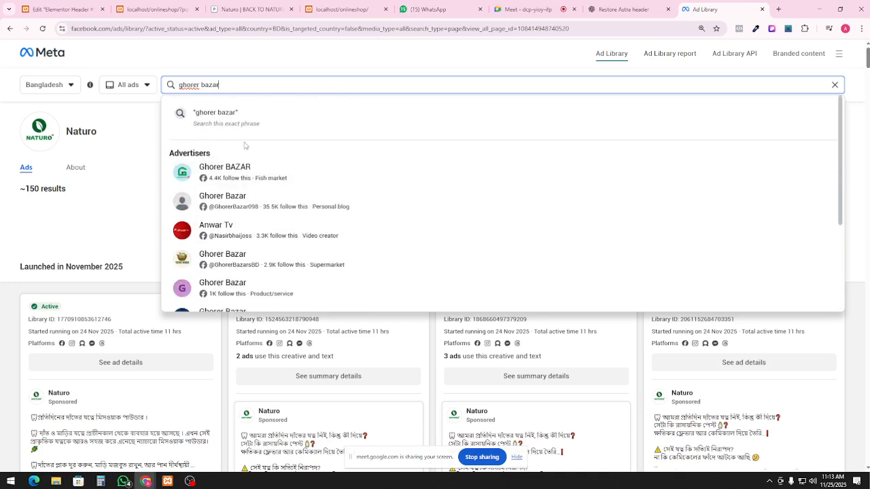
pyautogui.click(201, 86)
pyautogui.press('BackSpace')
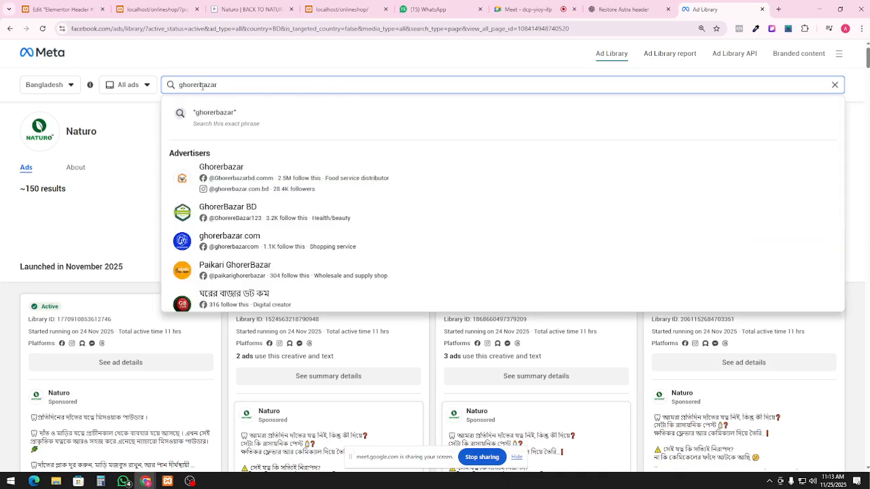
pyautogui.click(270, 188)
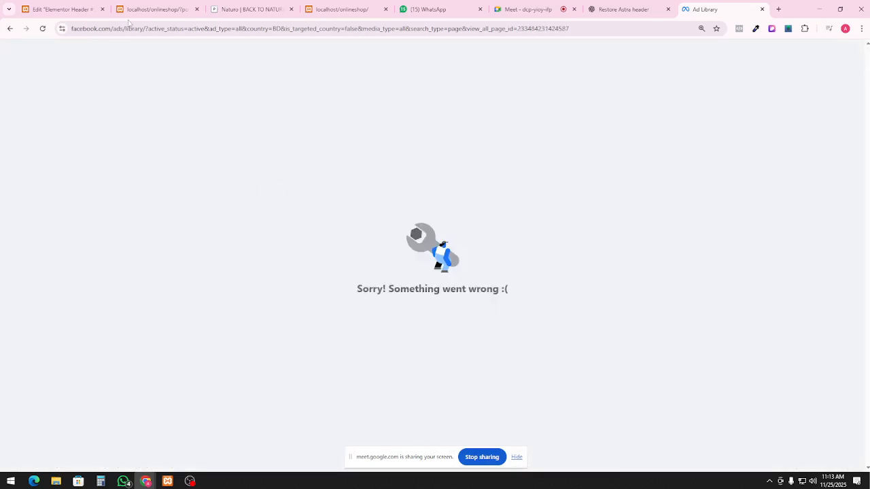
# Reload the failed page, browse Ghorerbazar's November 2025 ads, and play the third ad's video
pyautogui.click(128, 27)
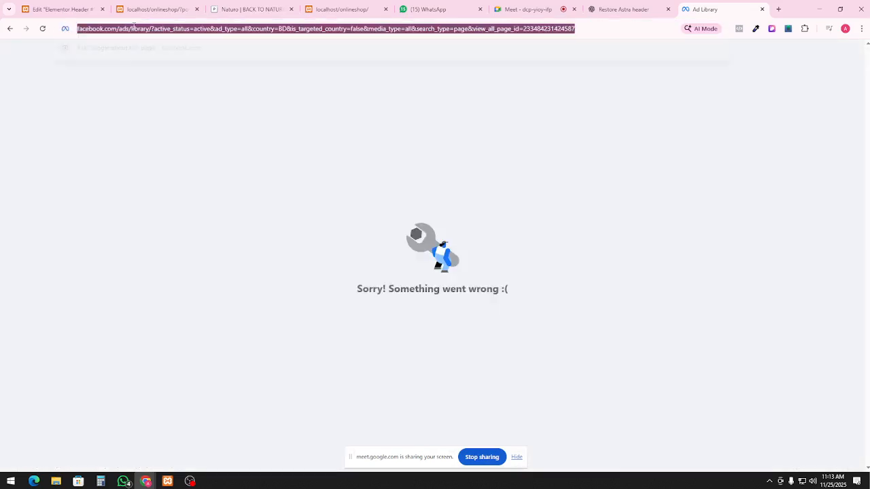
pyautogui.press('Return')
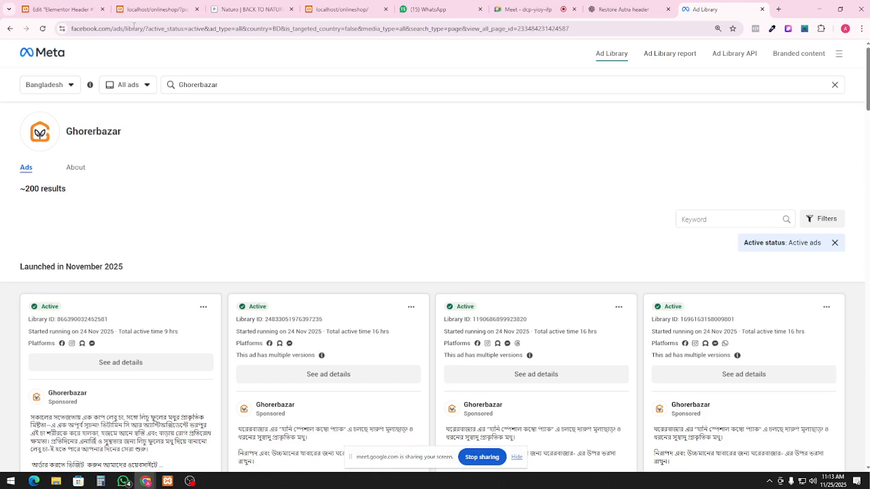
pyautogui.scroll(-3, 435, 272)
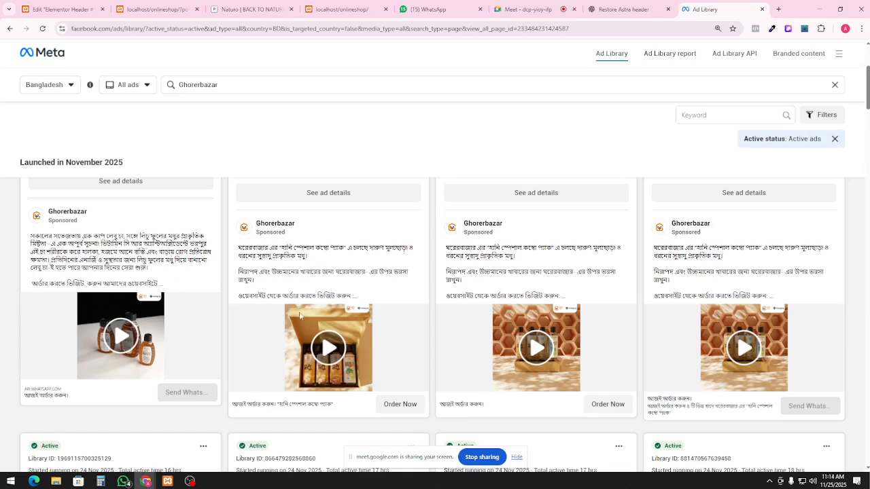
pyautogui.scroll(-1, 339, 333)
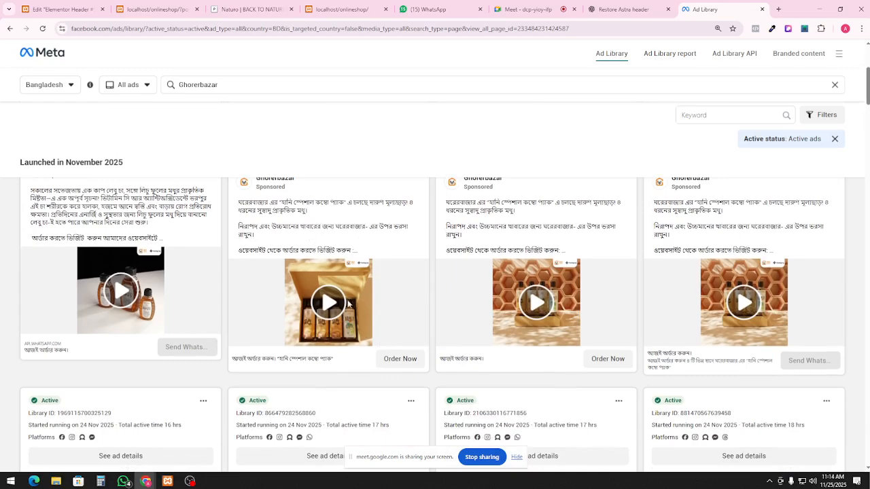
pyautogui.scroll(-6, 672, 335)
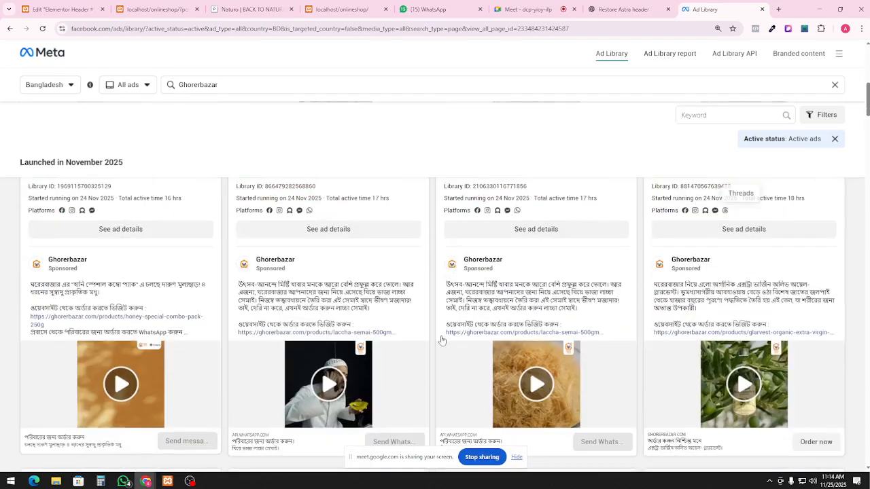
pyautogui.scroll(-2, 426, 340)
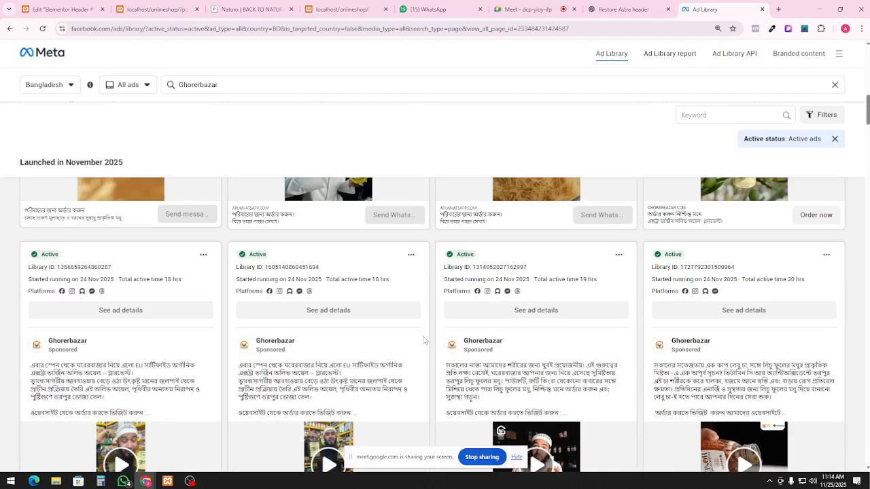
pyautogui.scroll(4, 506, 353)
pyautogui.click(532, 345)
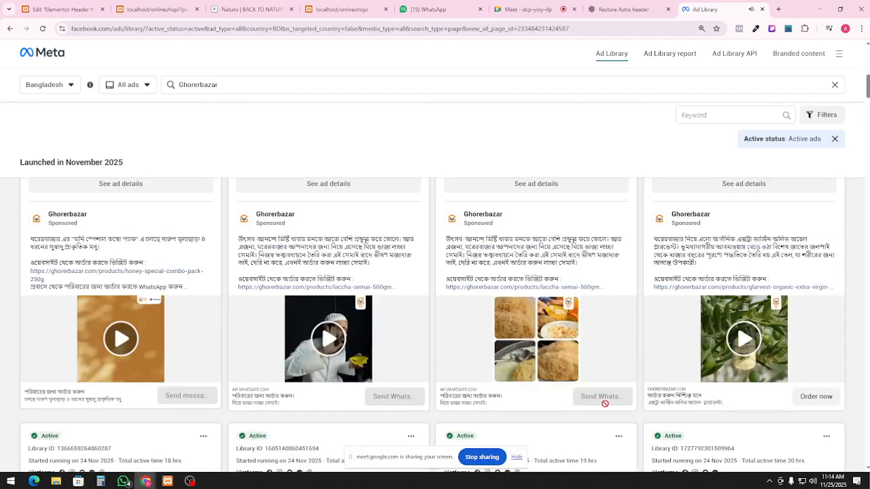
# Scroll back through Ghorerbazar's ads that started running on 24 Nov 2025
pyautogui.scroll(3, 217, 287)
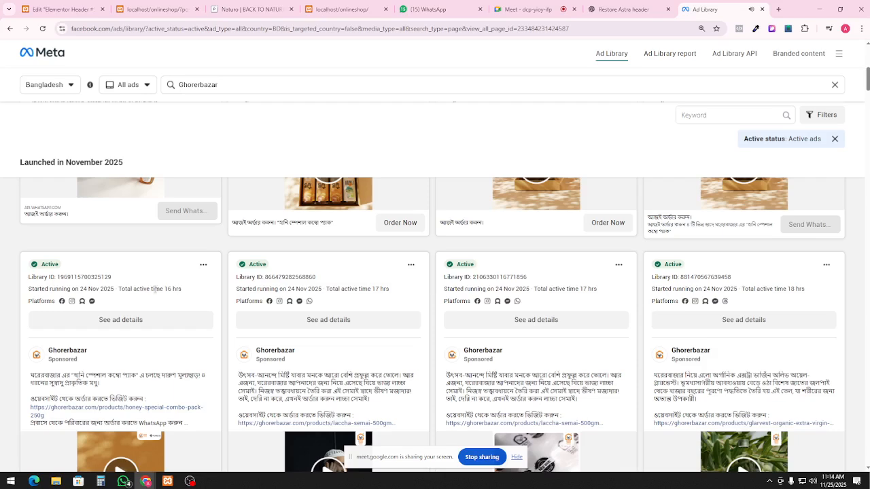
pyautogui.scroll(1, 421, 237)
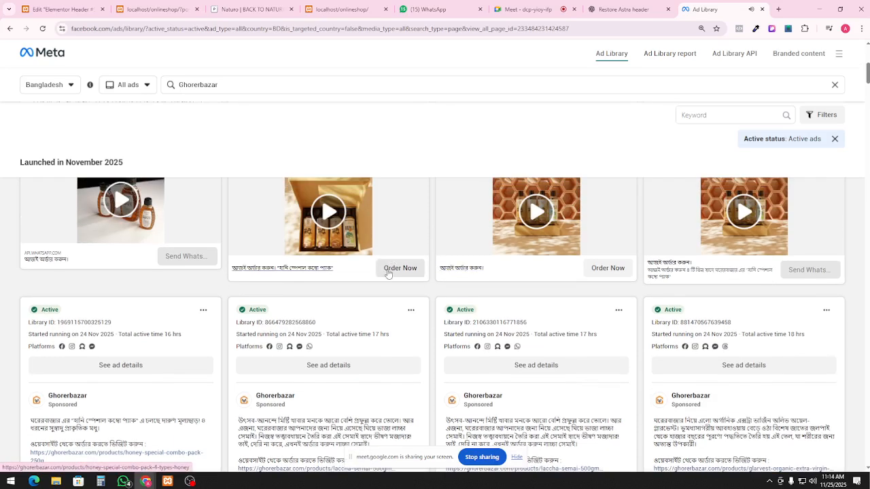
pyautogui.scroll(2, 183, 280)
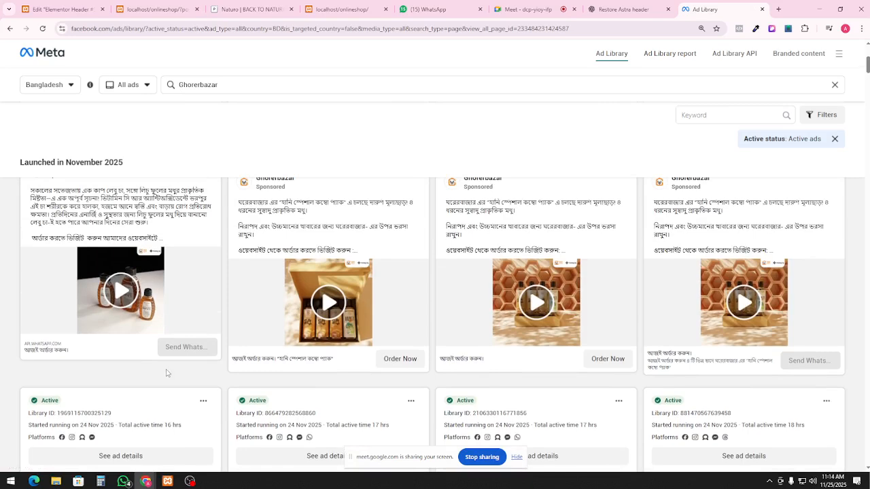
pyautogui.scroll(-9, 285, 291)
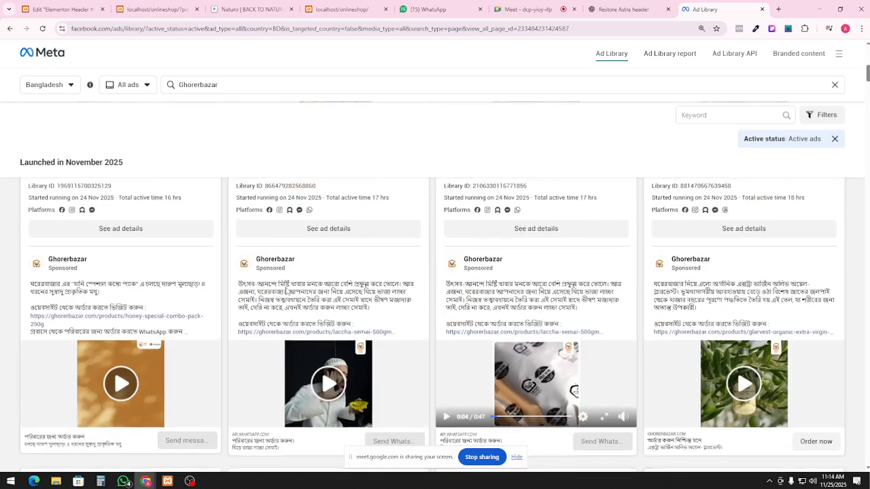
pyautogui.scroll(-2, 286, 291)
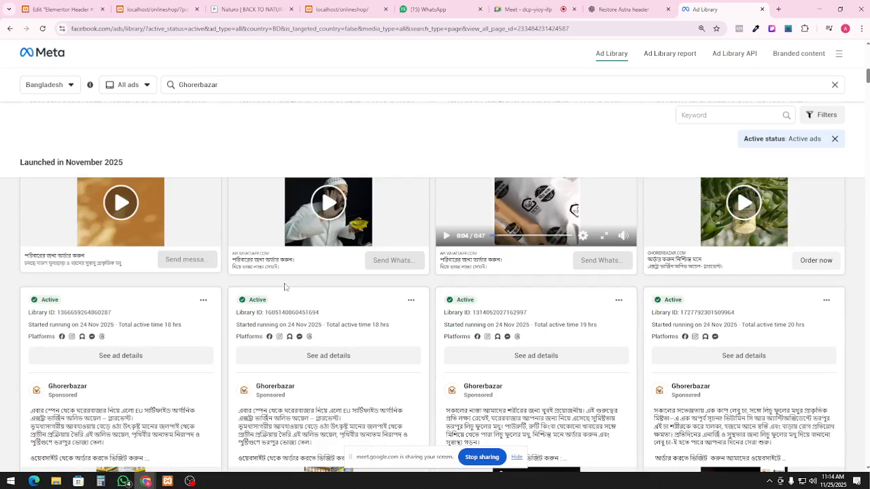
pyautogui.scroll(-8, 285, 287)
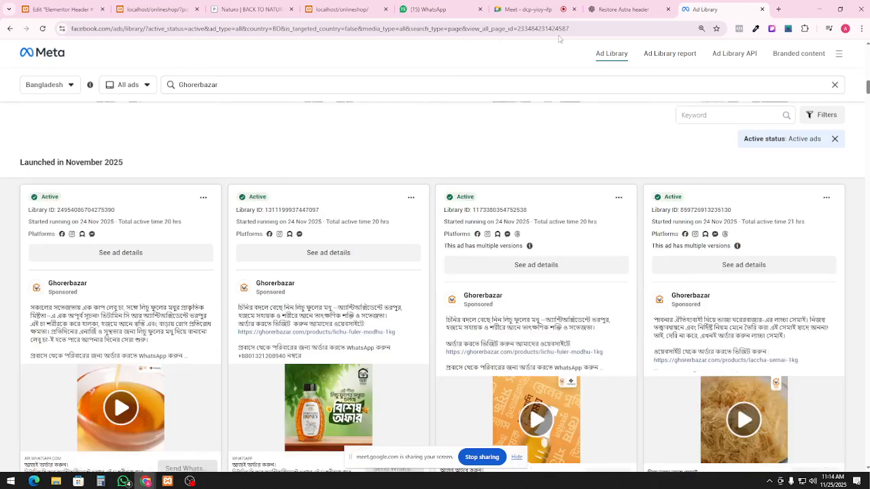
# Close the Ad Library tab and begin entering naturobd.com in a new tab
pyautogui.click(762, 8)
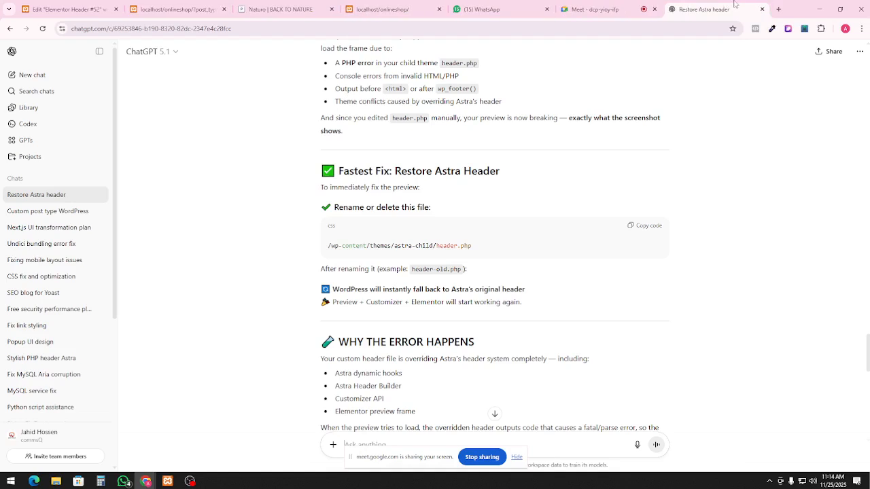
pyautogui.click(778, 9)
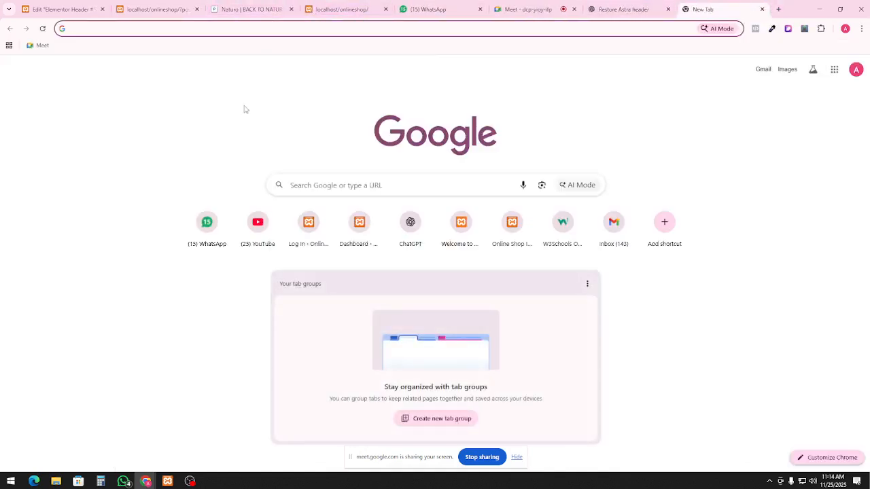
pyautogui.write('n')
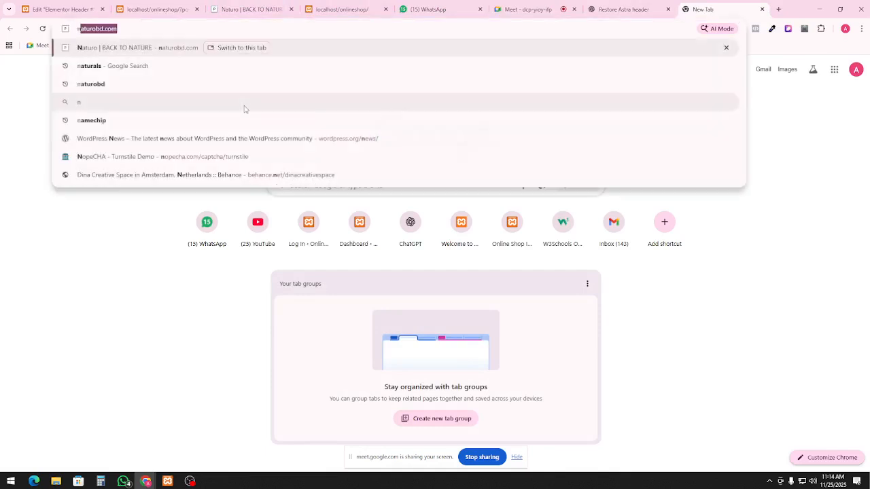
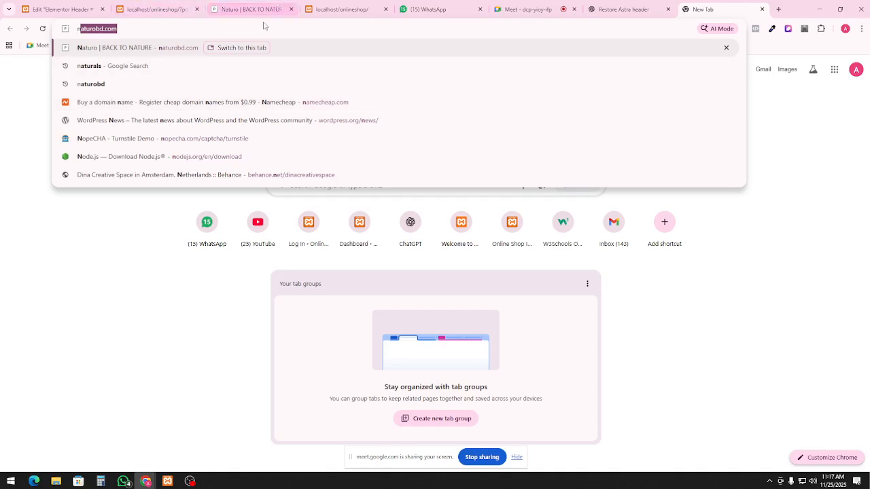
# Switch to the Naturo | BACK TO NATURE tab and scroll the homepage to study its dark green header
pyautogui.click(251, 6)
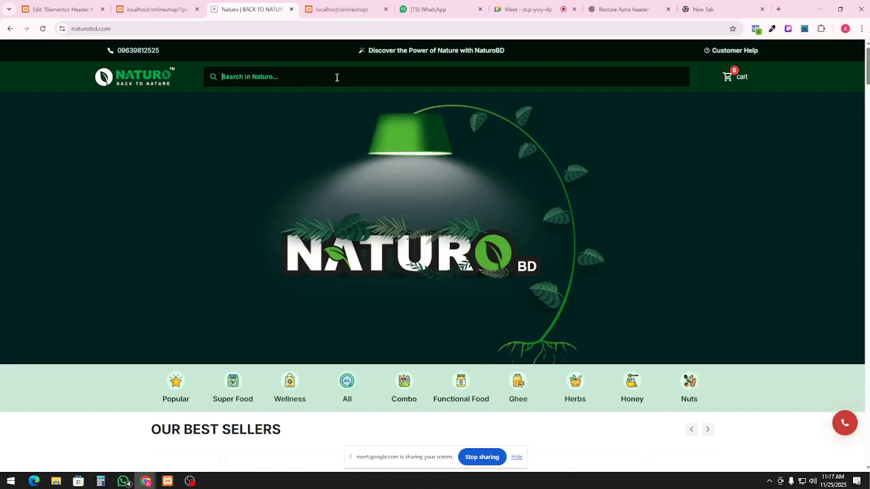
pyautogui.scroll(-1, 586, 204)
pyautogui.scroll(1, 586, 200)
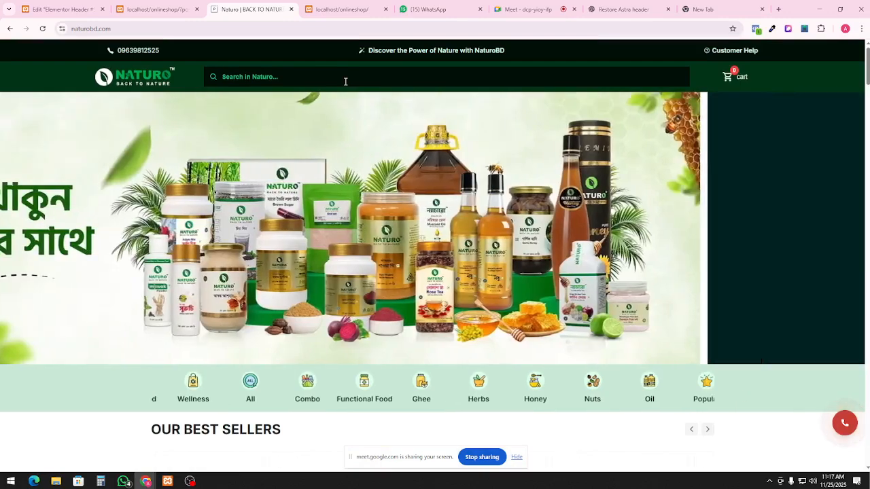
pyautogui.click(345, 81)
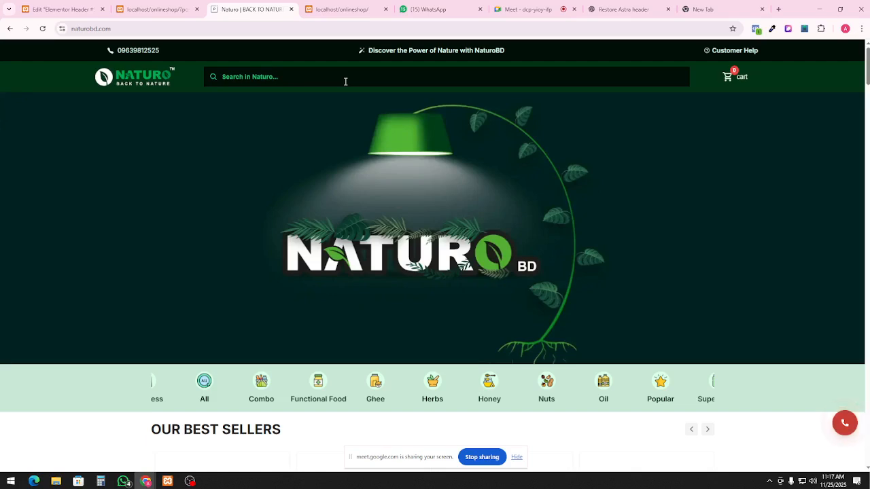
pyautogui.scroll(-4, 376, 170)
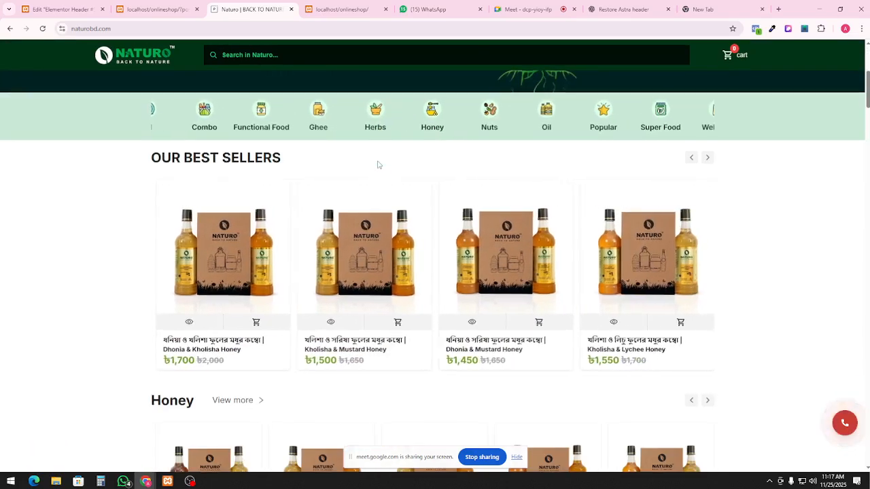
pyautogui.scroll(4, 377, 163)
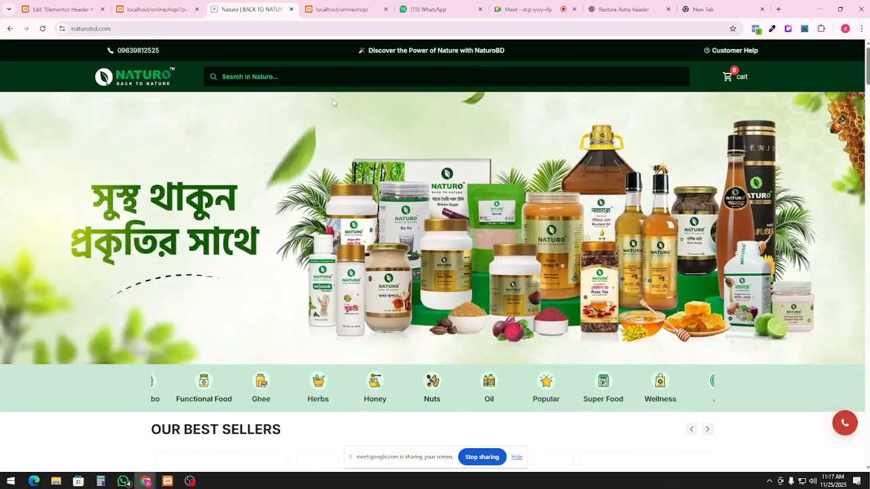
# In the localhost tab, search the web for 'ghorer bazar' and open the sponsored Ghorer Bazar shop
pyautogui.click(355, 6)
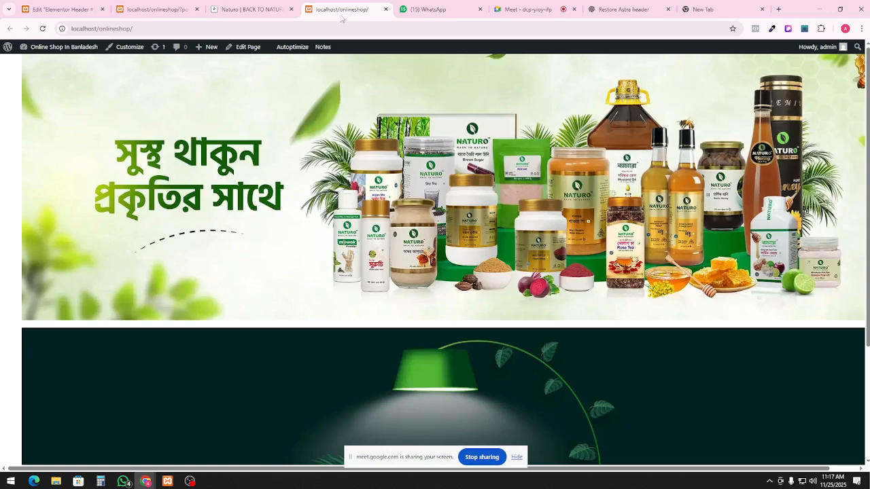
pyautogui.click(332, 26)
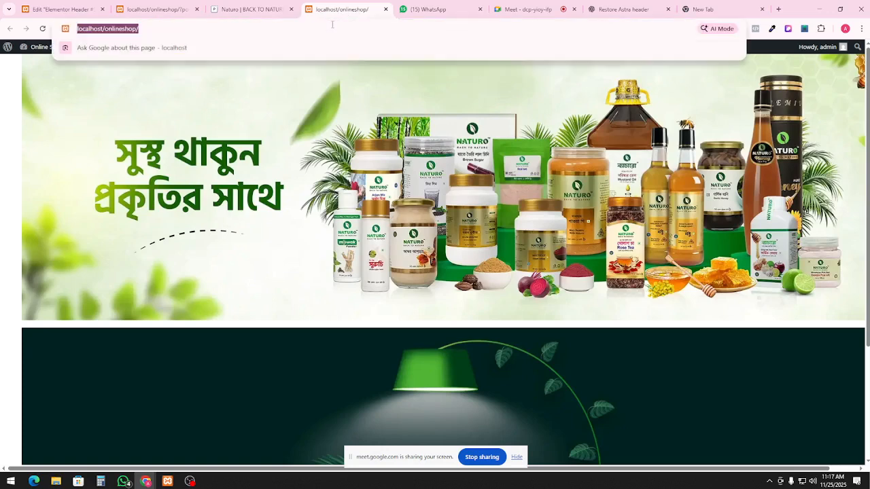
pyautogui.write('ghorer')
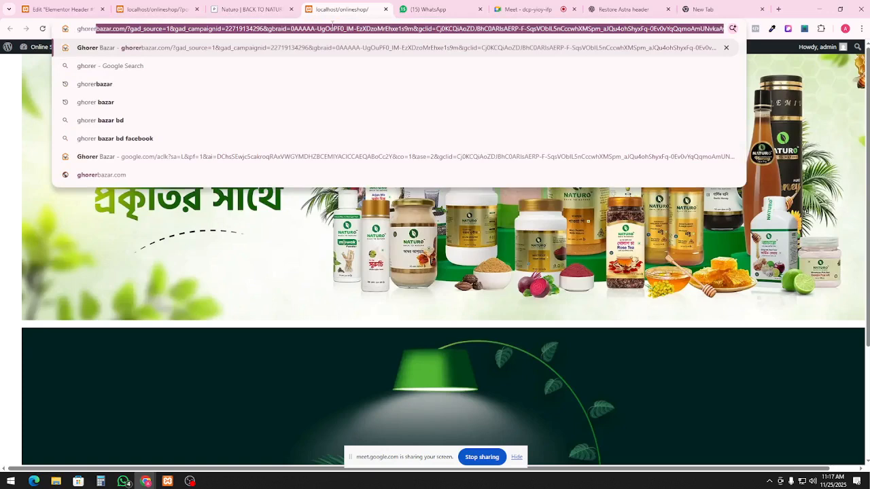
pyautogui.press('BackSpace')
pyautogui.write('bazar')
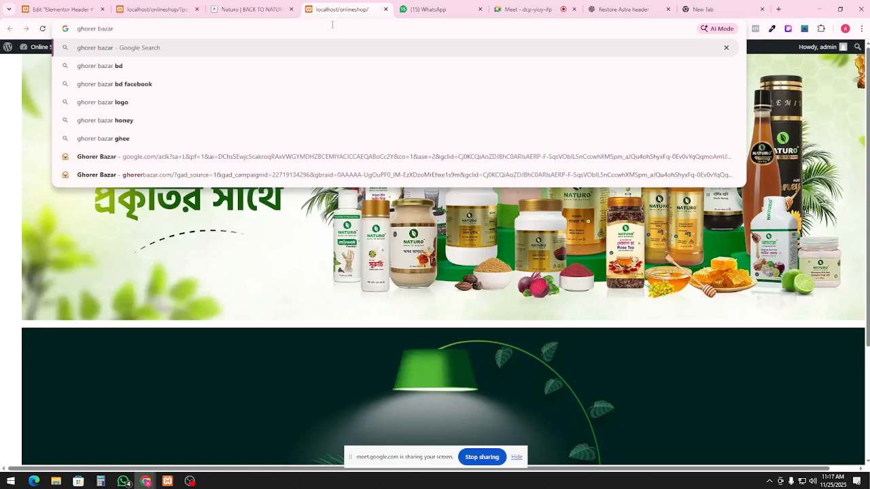
pyautogui.press('Return')
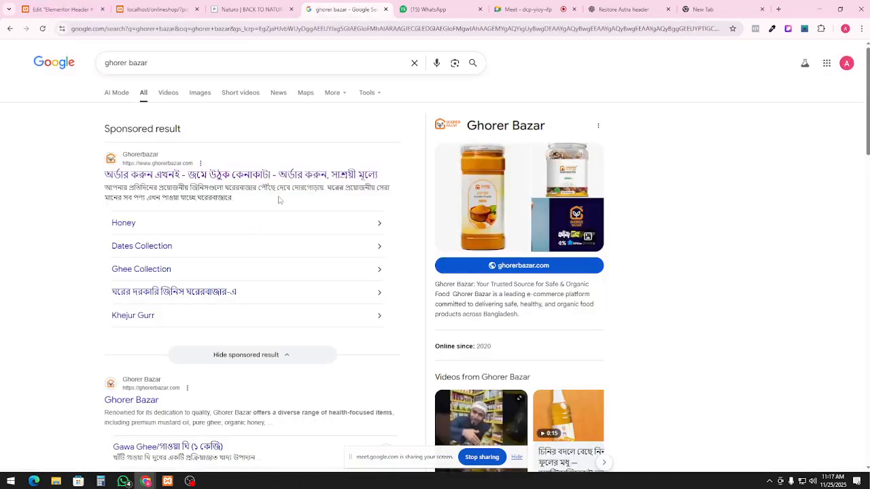
pyautogui.click(313, 220)
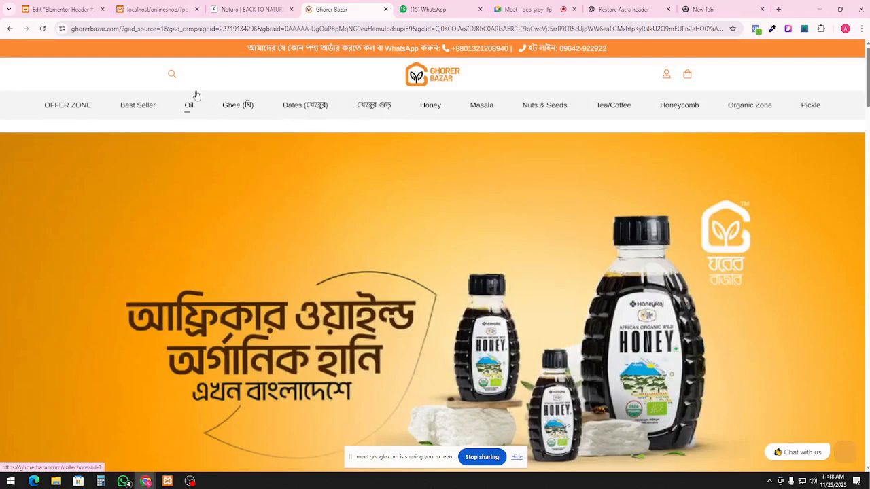
# Check the Ghorer Bazar shop's search overlay and honey page, then return to the Naturo storefront
pyautogui.click(172, 75)
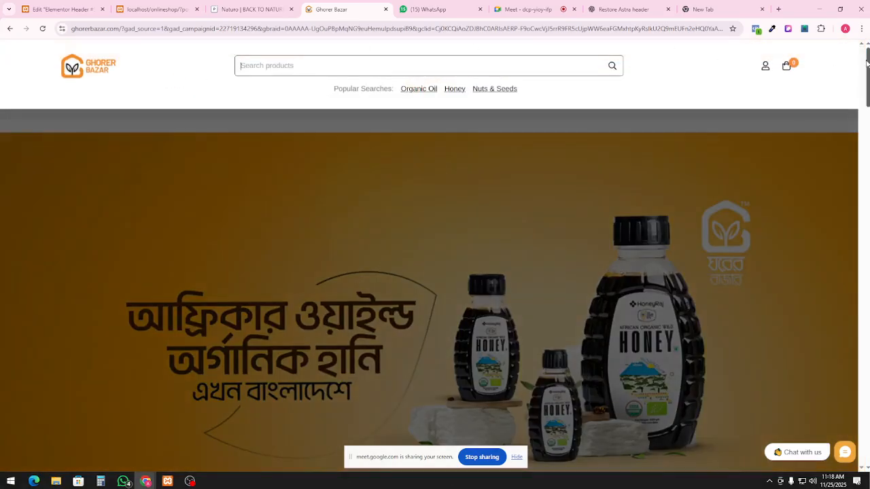
pyautogui.click(784, 145)
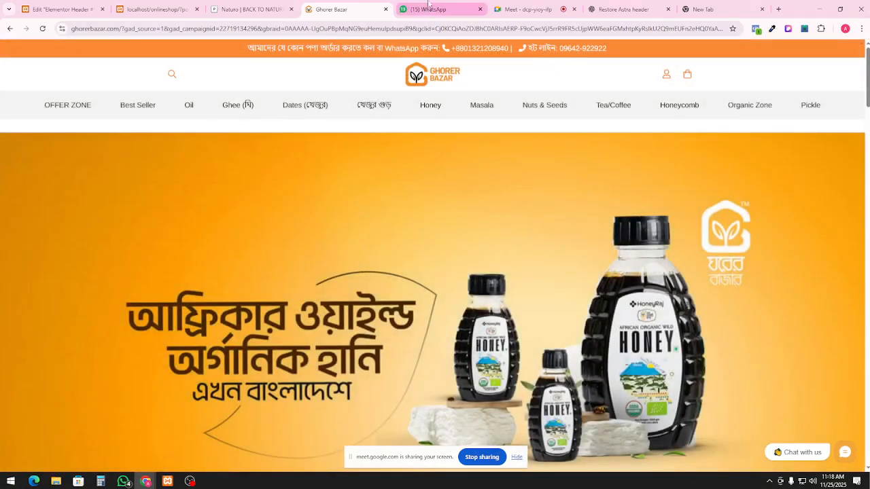
pyautogui.click(256, 8)
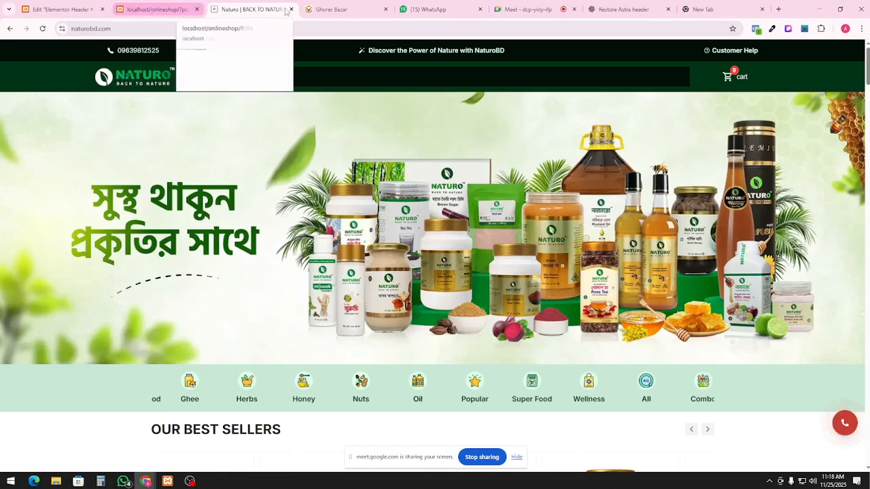
pyautogui.click(324, 9)
pyautogui.click(411, 7)
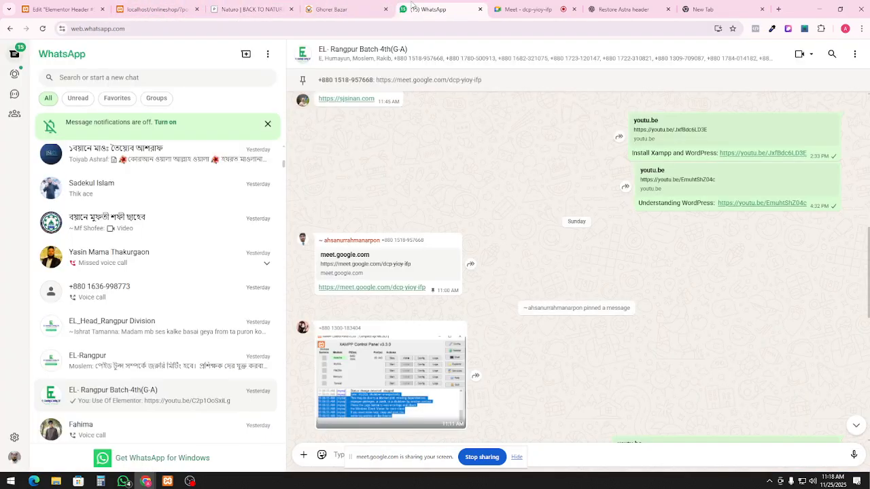
pyautogui.click(347, 7)
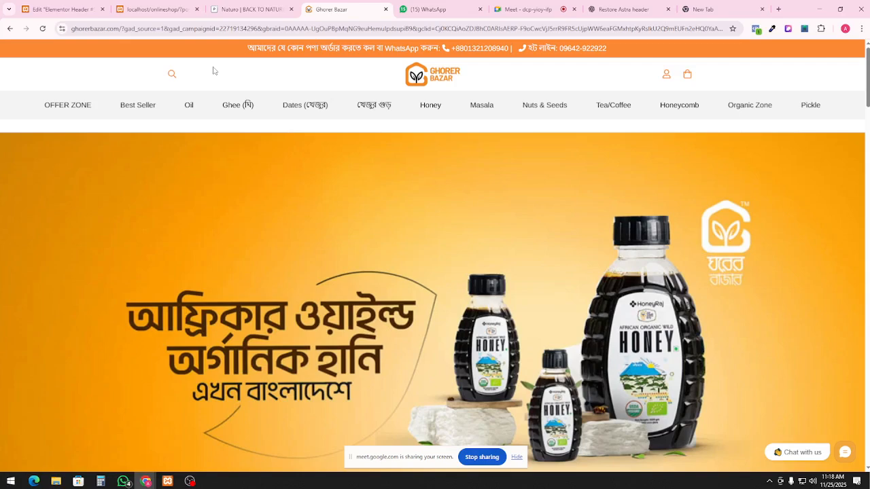
pyautogui.click(233, 5)
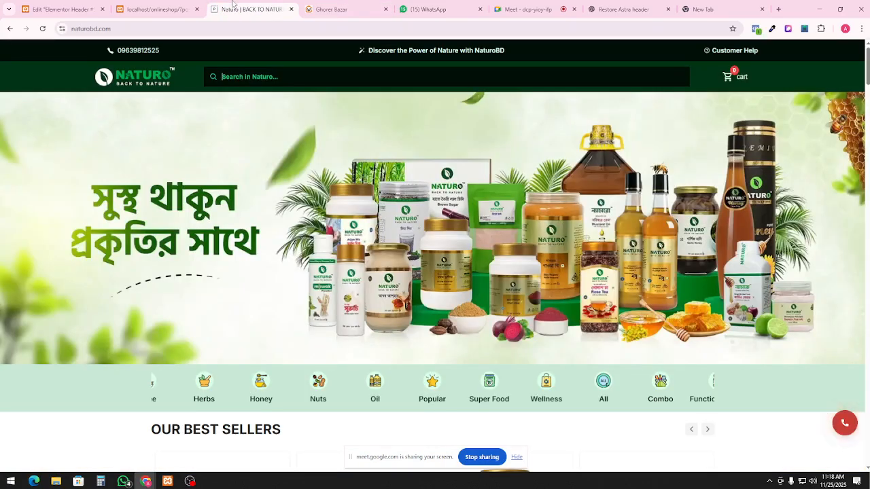
# Open the Naturo logo in its own tab and save it as Naturo-Logo.svg
pyautogui.scroll(-2, 303, 135)
pyautogui.scroll(2, 305, 138)
pyautogui.scroll(-3, 299, 129)
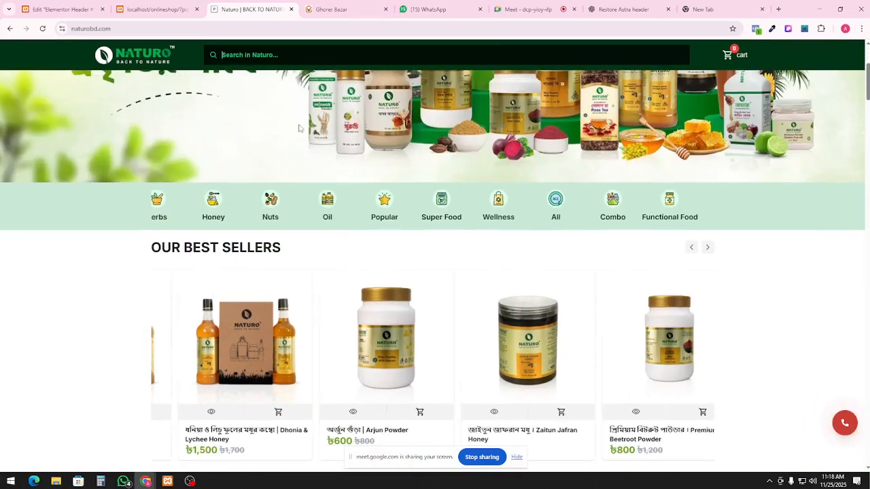
pyautogui.scroll(-2, 301, 128)
pyautogui.scroll(5, 301, 128)
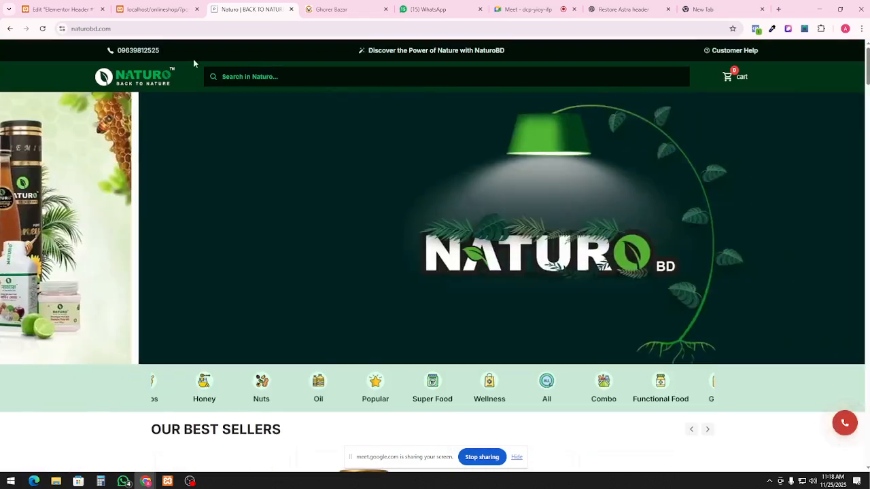
pyautogui.rightClick(151, 78)
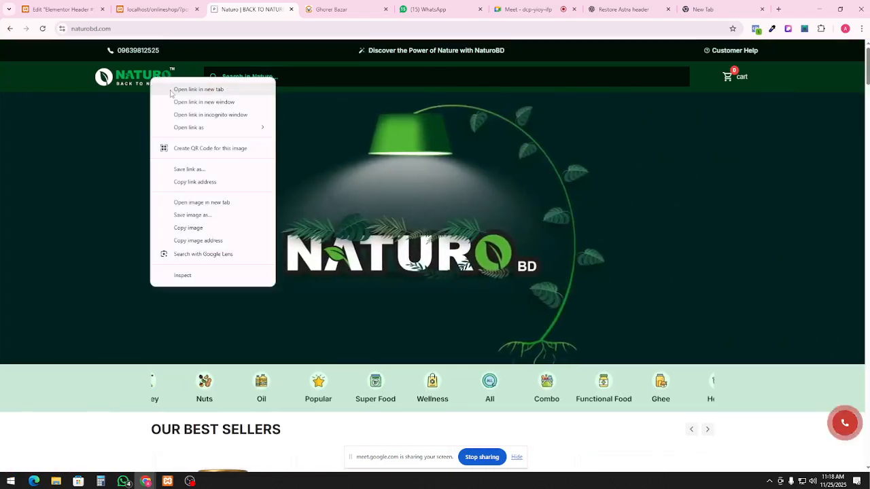
pyautogui.click(237, 202)
pyautogui.hotkey('ctrl', 'Tab')
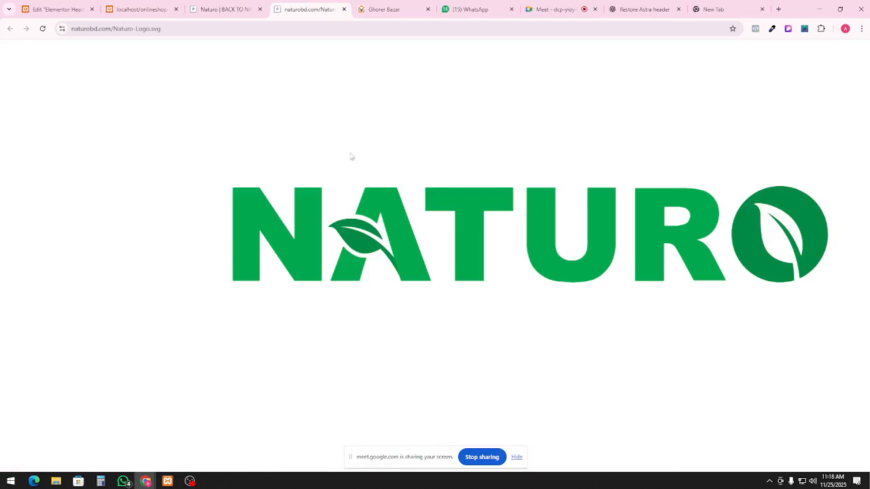
pyautogui.rightClick(441, 251)
pyautogui.click(488, 311)
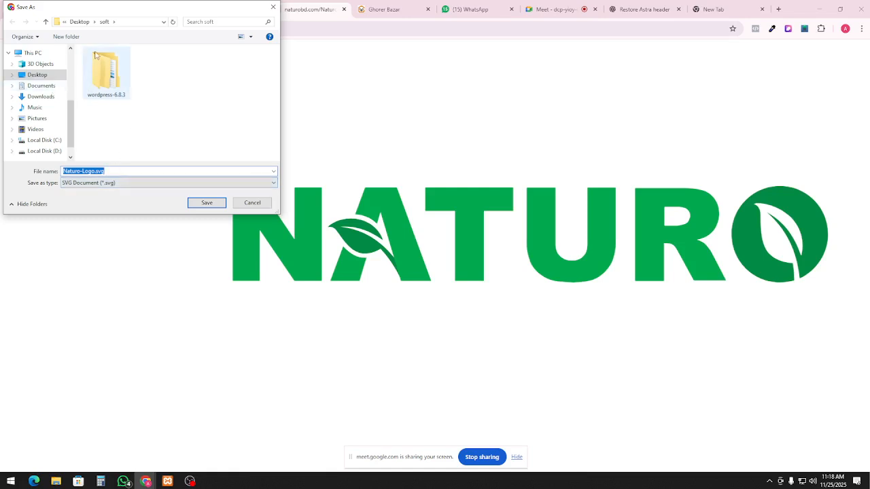
pyautogui.click(206, 202)
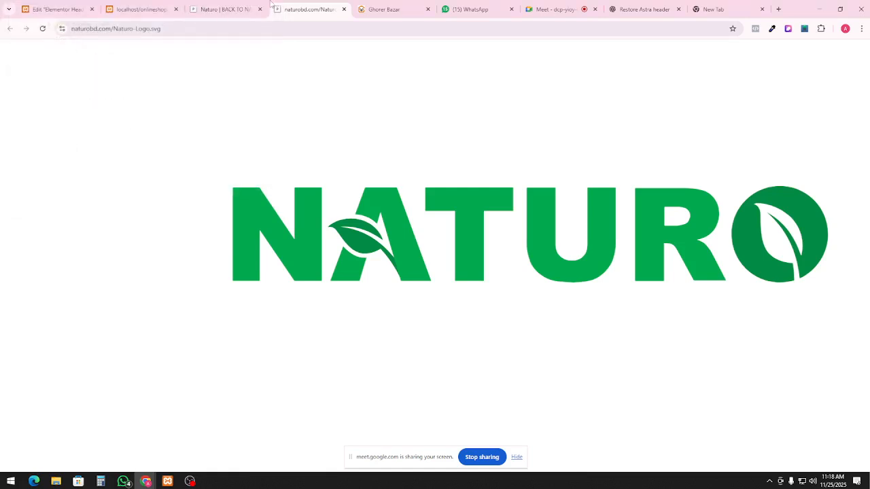
# Compare the Naturo homepage with the local site preview, ending on the empty Elementor Header #52 draft
pyautogui.click(233, 6)
pyautogui.click(285, 77)
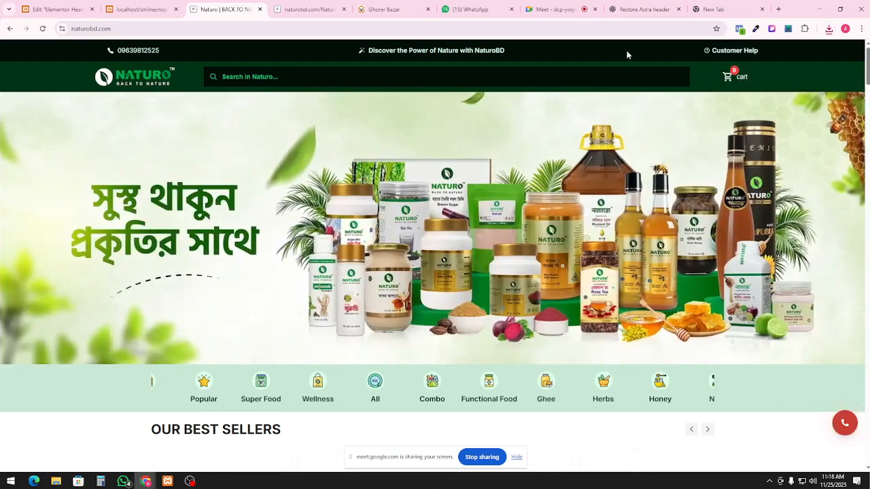
pyautogui.click(134, 4)
pyautogui.click(56, 9)
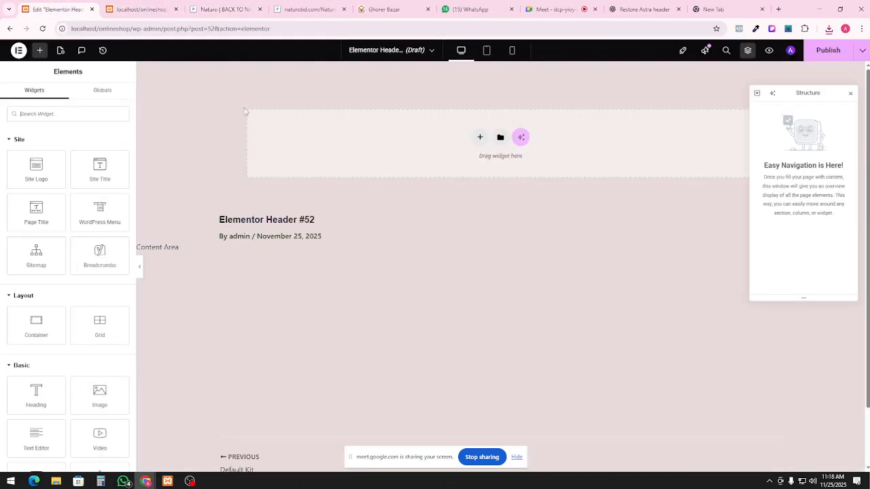
pyautogui.click(224, 9)
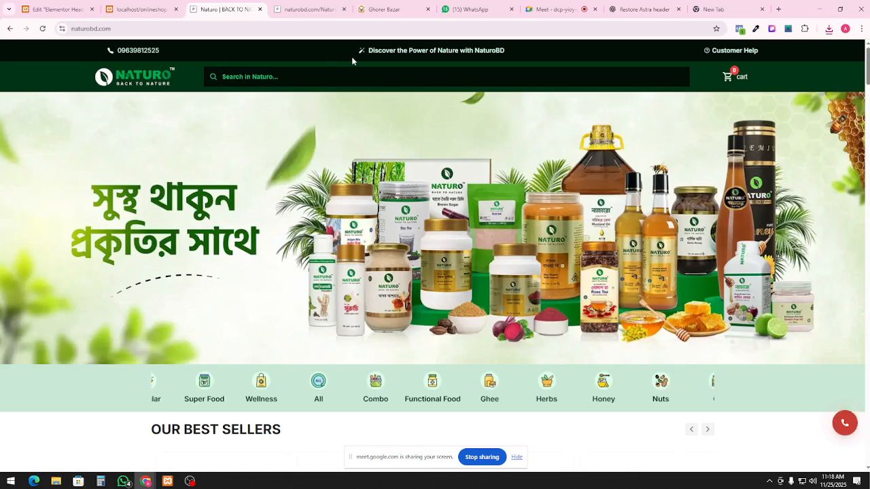
pyautogui.click(316, 81)
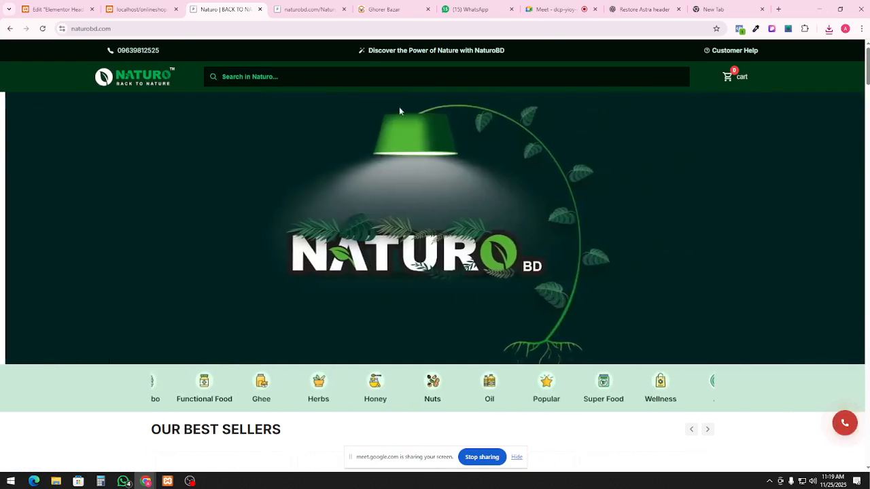
pyautogui.click(144, 5)
pyautogui.click(224, 8)
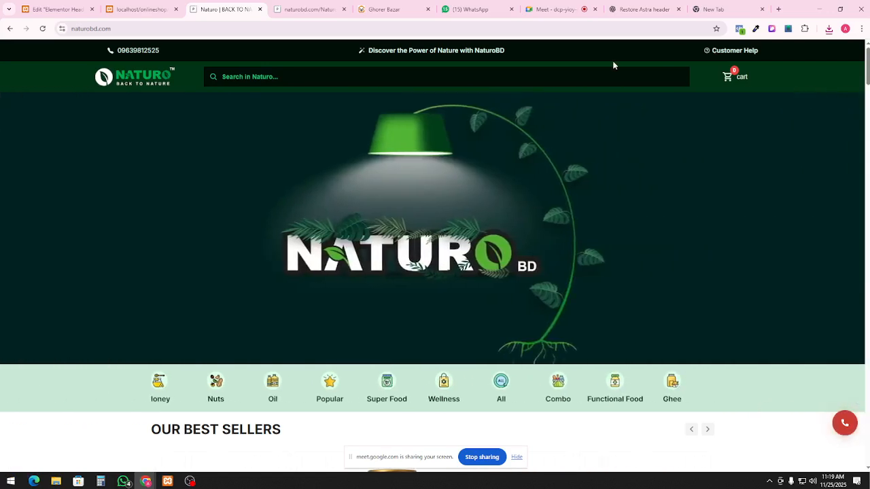
pyautogui.click(58, 9)
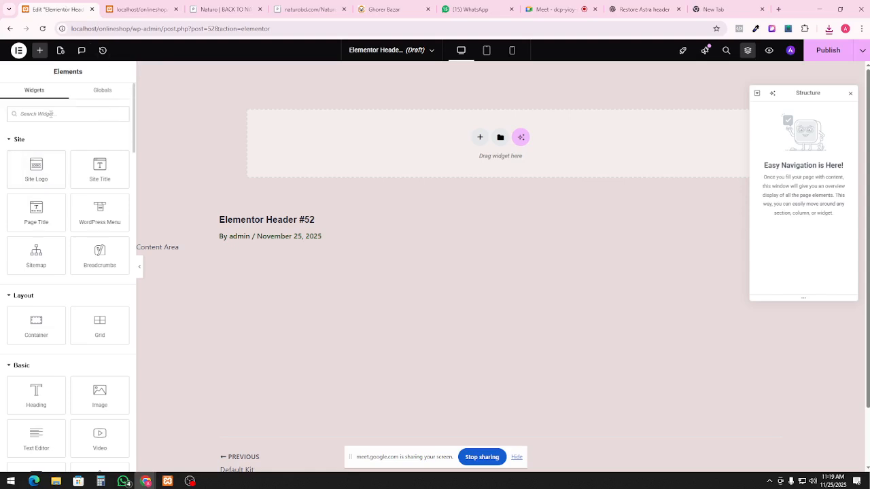
# Add an empty Container to the header draft via an Elements search for 'con'
pyautogui.click(49, 115)
pyautogui.write('cont')
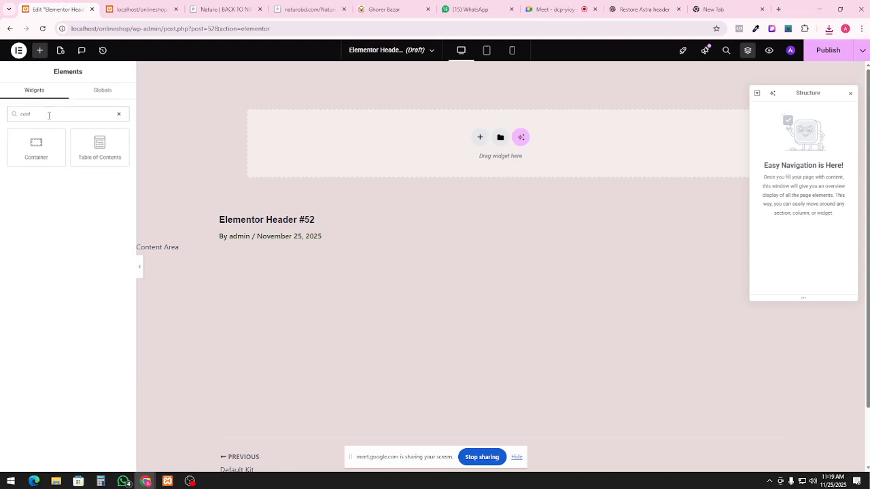
pyautogui.moveTo(36, 146); pyautogui.dragTo(424, 155)
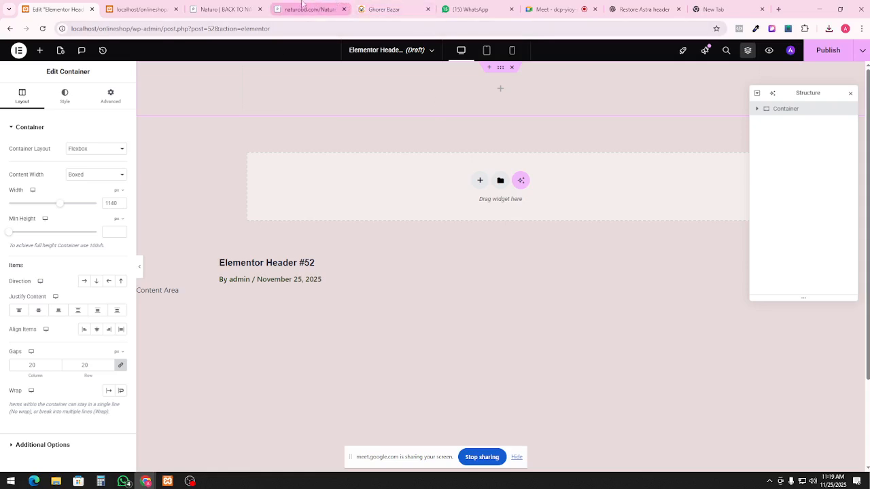
pyautogui.click(231, 9)
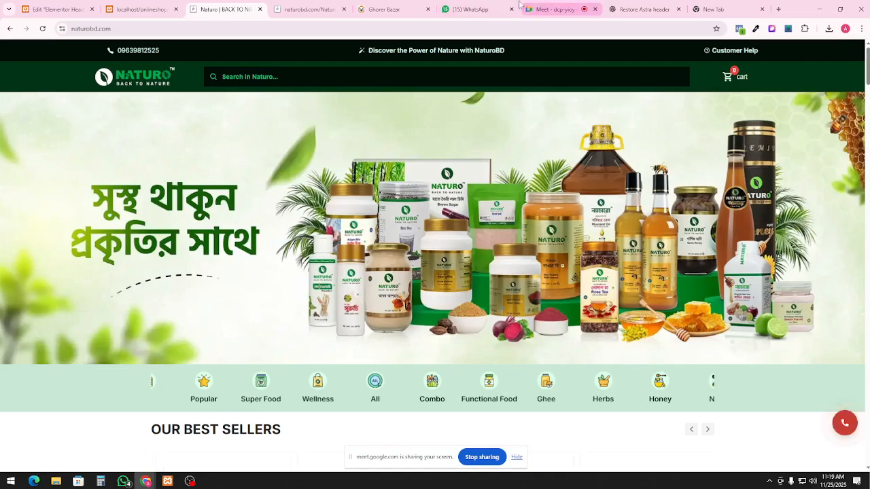
# Look up the ColorZilla extension with a 'color zil' web search from the logo image tab
pyautogui.click(771, 28)
pyautogui.click(325, 8)
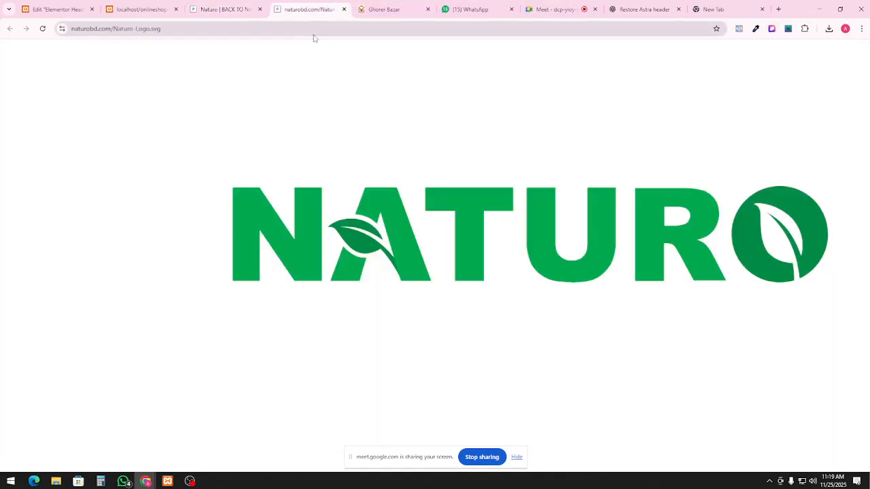
pyautogui.click(314, 35)
pyautogui.write('colo')
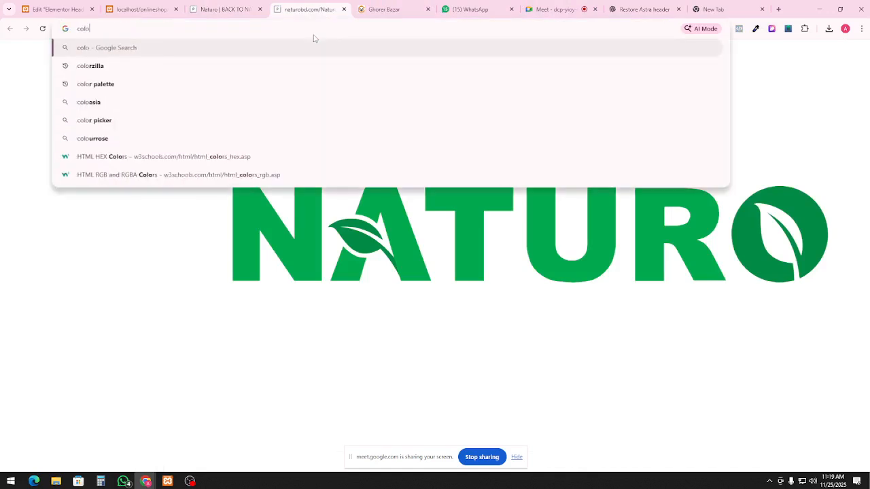
pyautogui.write('r zil')
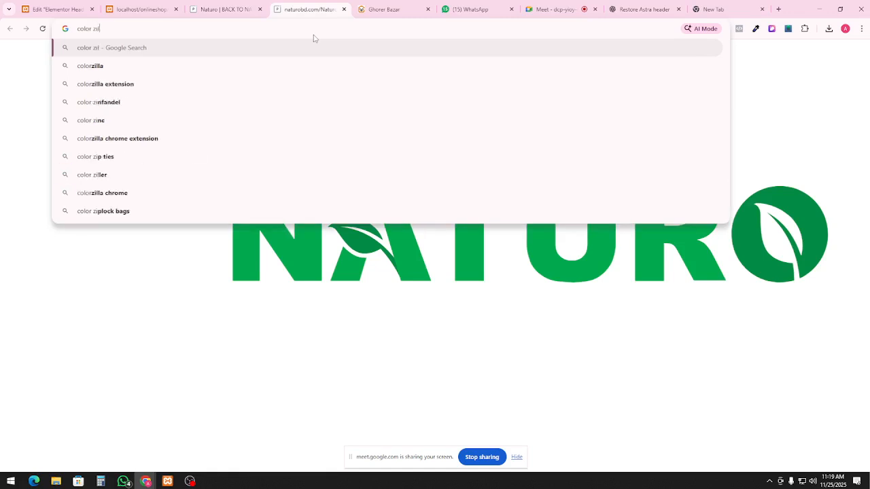
pyautogui.click(224, 9)
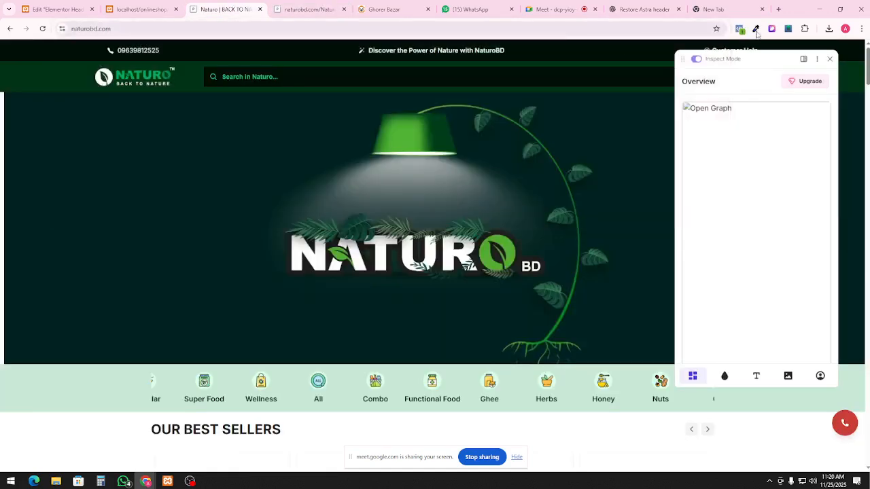
pyautogui.click(307, 8)
pyautogui.click(213, 6)
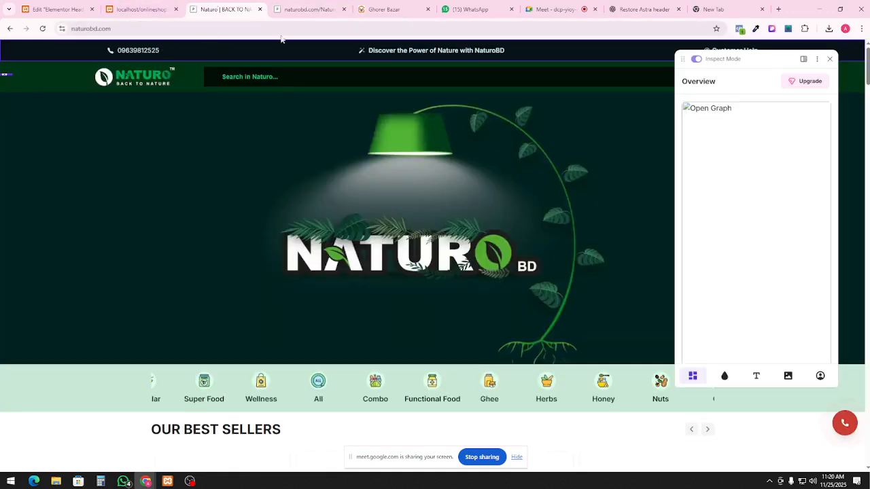
# Copy the Naturo top bar's dark colour with the ColorZilla eyedropper, then return to Elementor
pyautogui.click(770, 30)
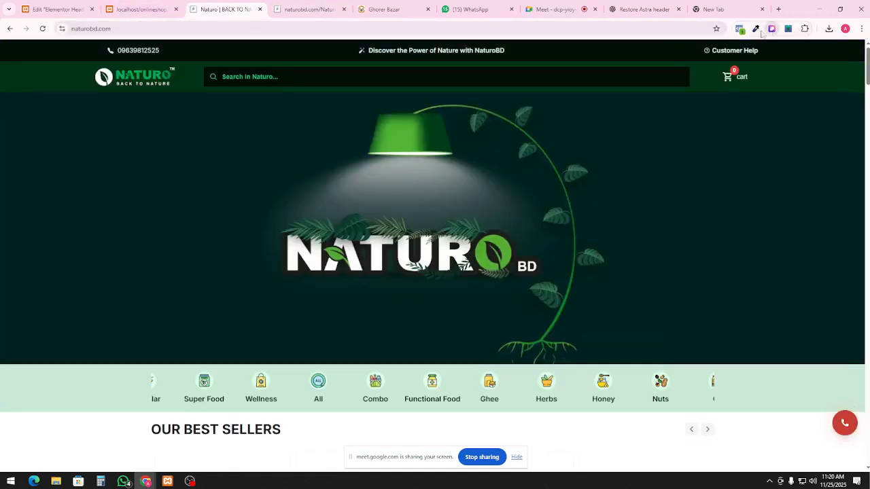
pyautogui.click(755, 28)
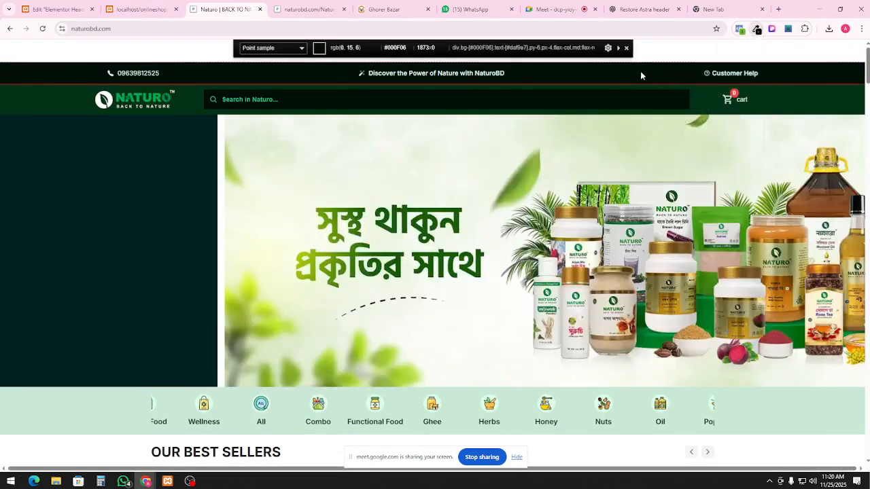
pyautogui.click(640, 71)
pyautogui.click(142, 9)
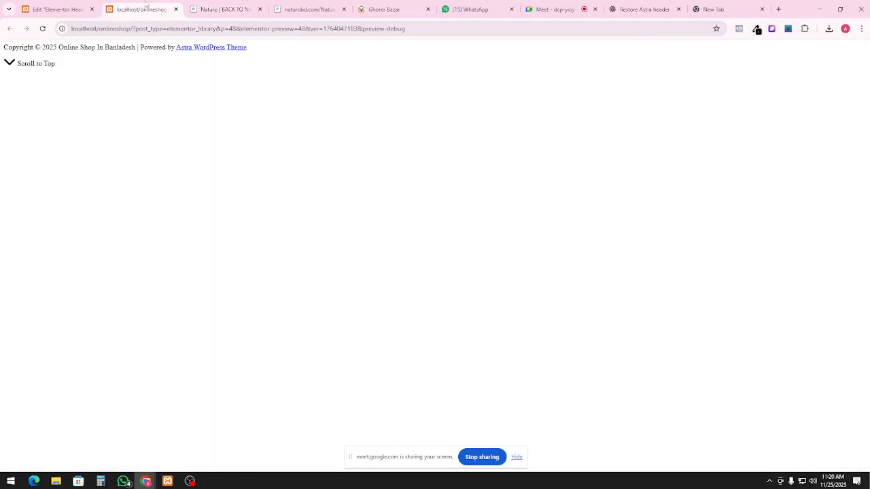
pyautogui.click(61, 9)
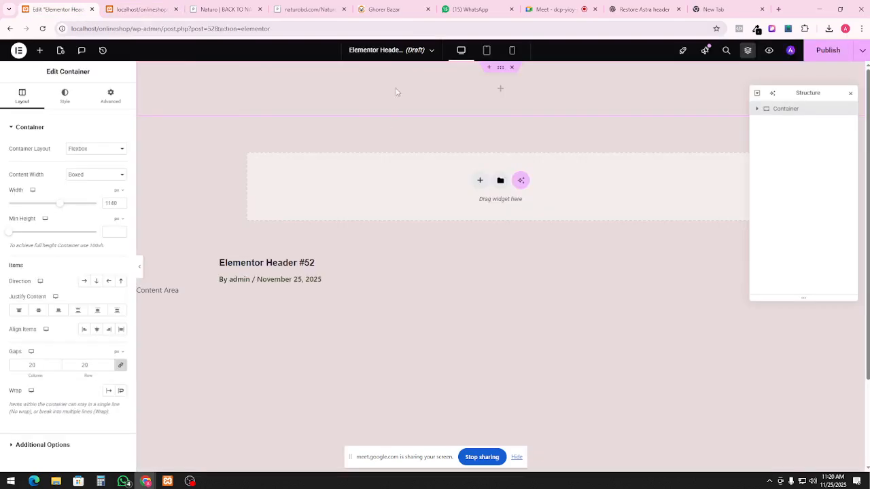
# Rename the container Top_Header and set its Style background type to Classic
pyautogui.doubleClick(779, 112)
pyautogui.write('Top_Header')
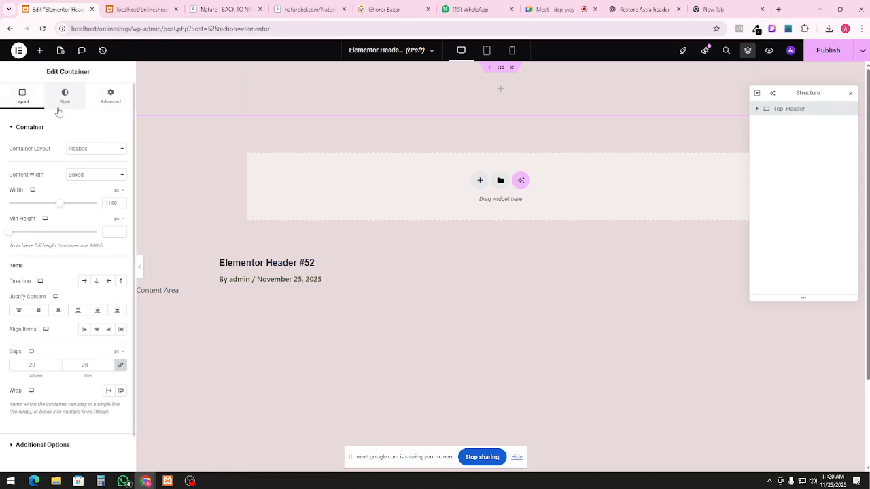
pyautogui.click(110, 97)
pyautogui.scroll(-3, 53, 281)
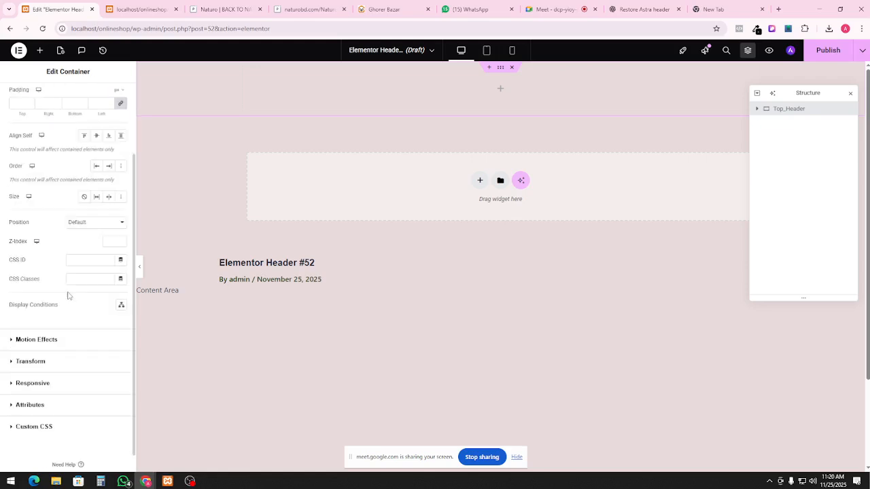
pyautogui.scroll(3, 80, 261)
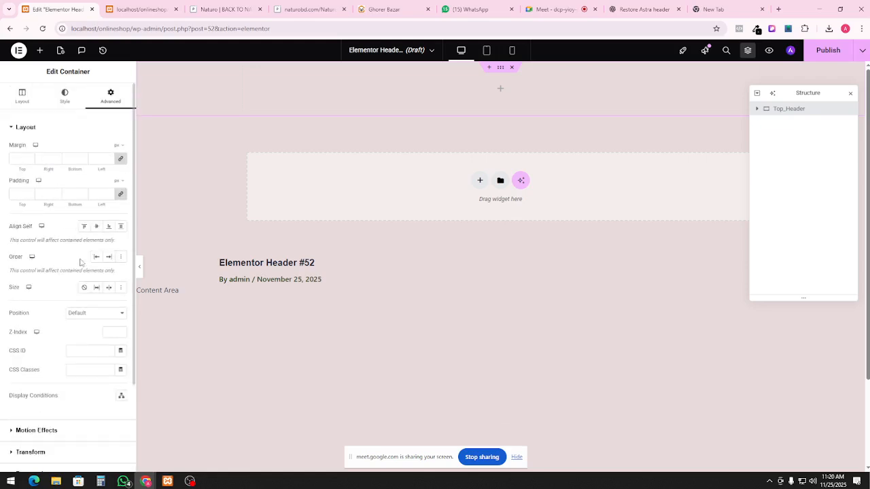
pyautogui.click(68, 100)
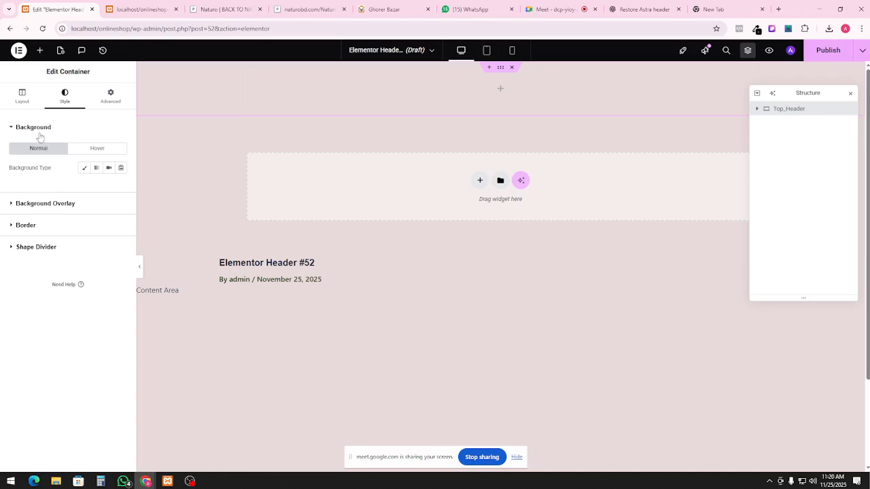
pyautogui.click(84, 173)
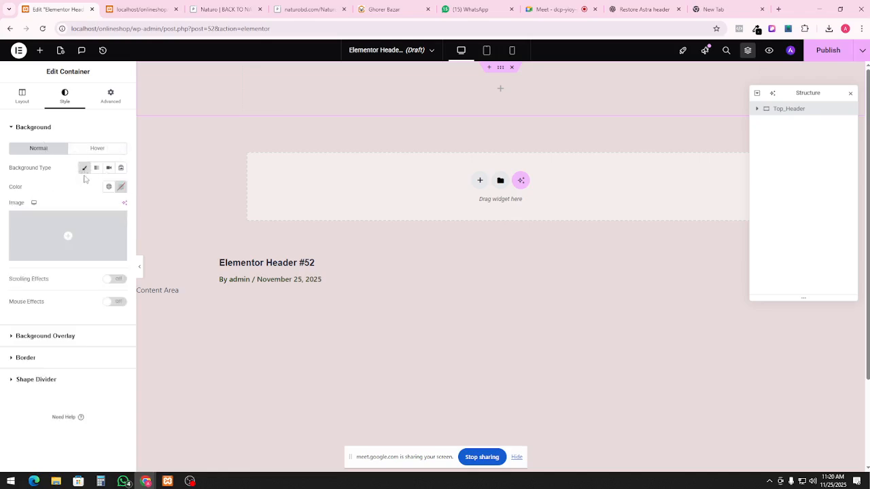
# Paste the copied dark green #000F06 as the Top_Header background colour
pyautogui.click(121, 188)
pyautogui.click(100, 318)
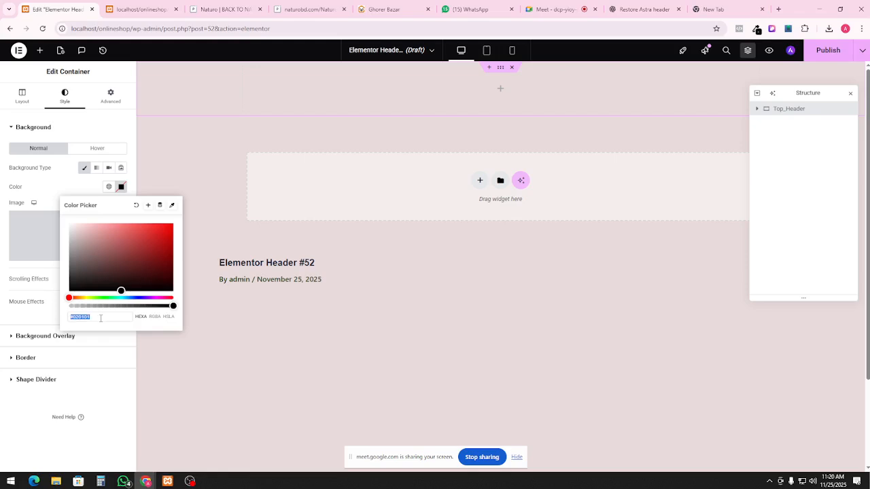
pyautogui.hotkey('ctrl', 'v')
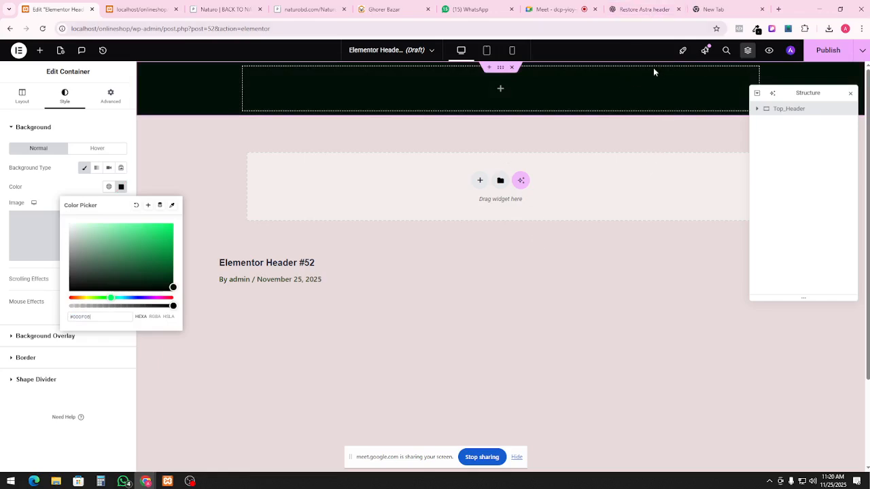
pyautogui.click(536, 100)
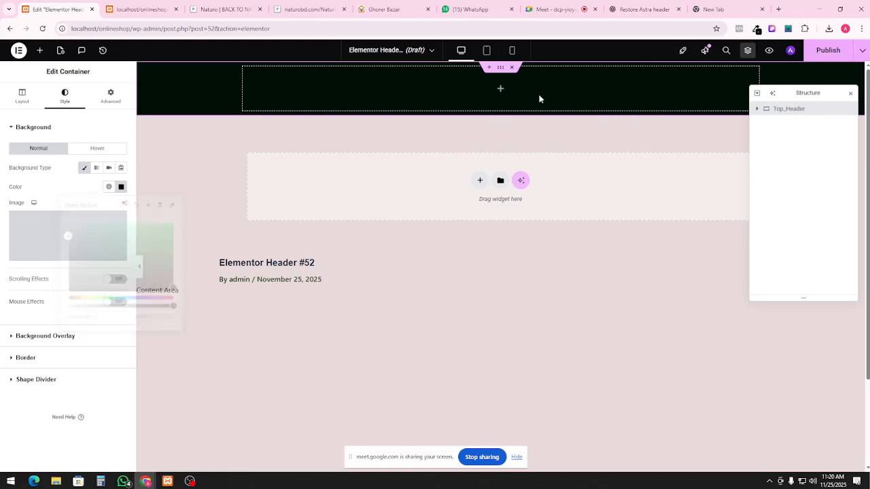
pyautogui.click(39, 52)
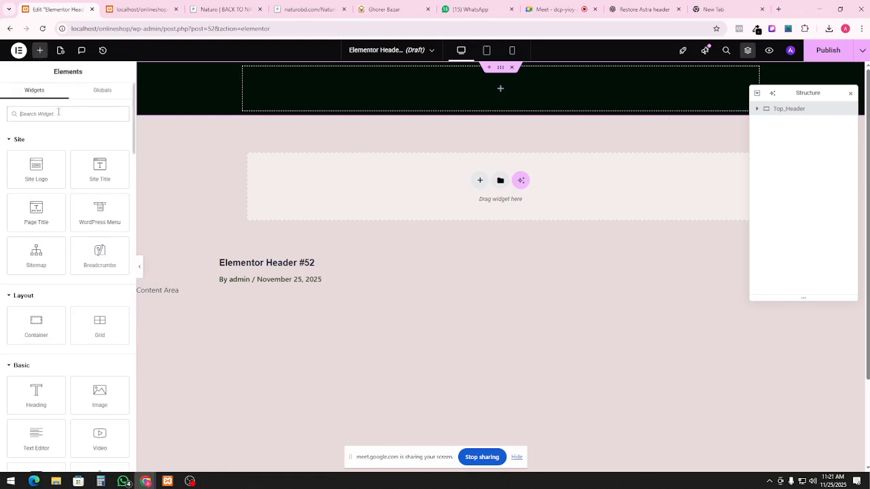
# Drag a new inner Container into the dark green Top_Header container
pyautogui.write('cont')
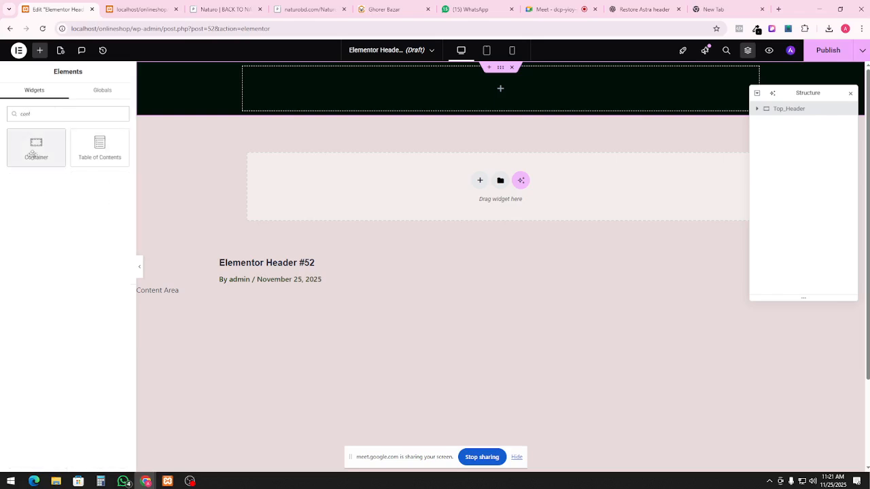
pyautogui.moveTo(36, 146); pyautogui.dragTo(342, 97)
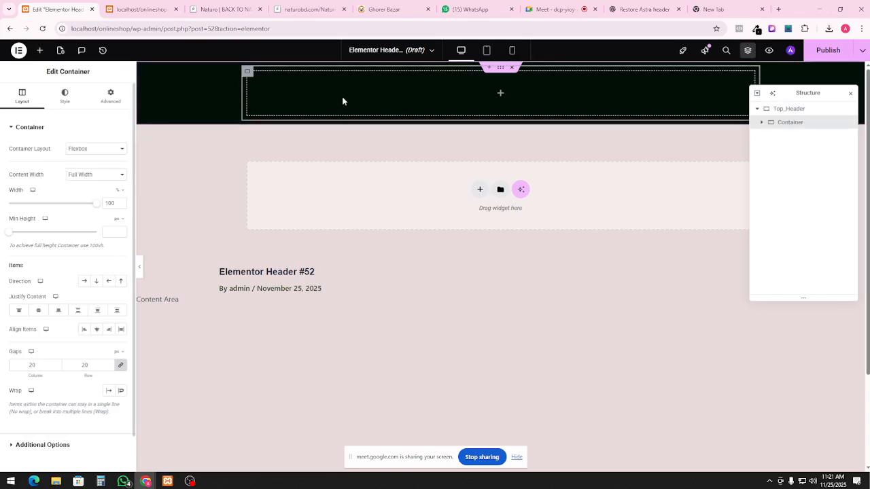
pyautogui.click(794, 141)
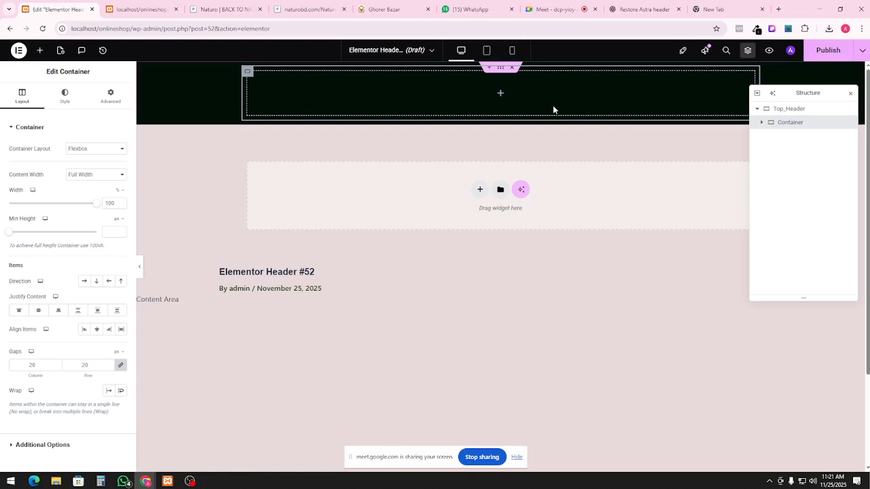
pyautogui.click(805, 111)
pyautogui.click(809, 128)
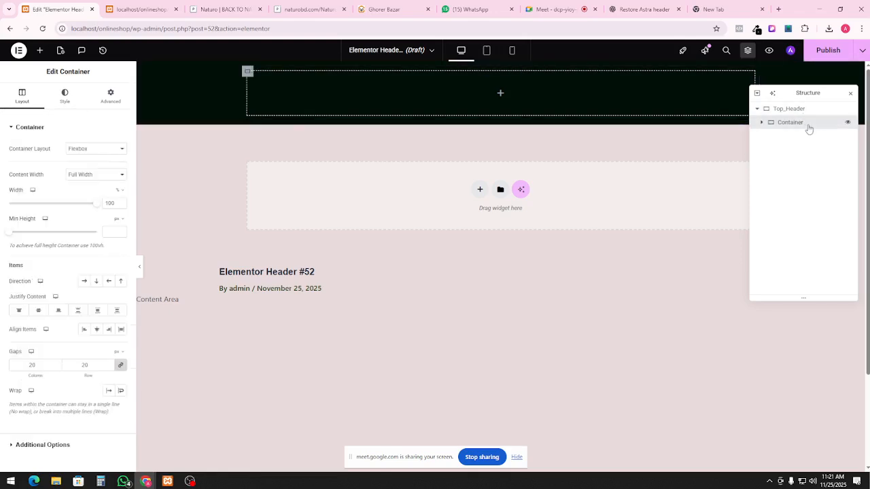
# Duplicate the inner container twice so Top_Header holds three stacked inner containers
pyautogui.rightClick(553, 91)
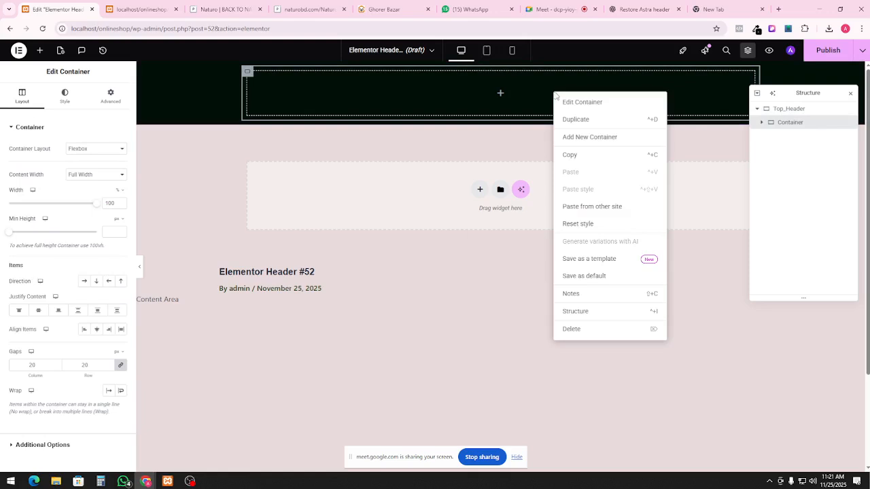
pyautogui.click(595, 125)
pyautogui.rightClick(564, 157)
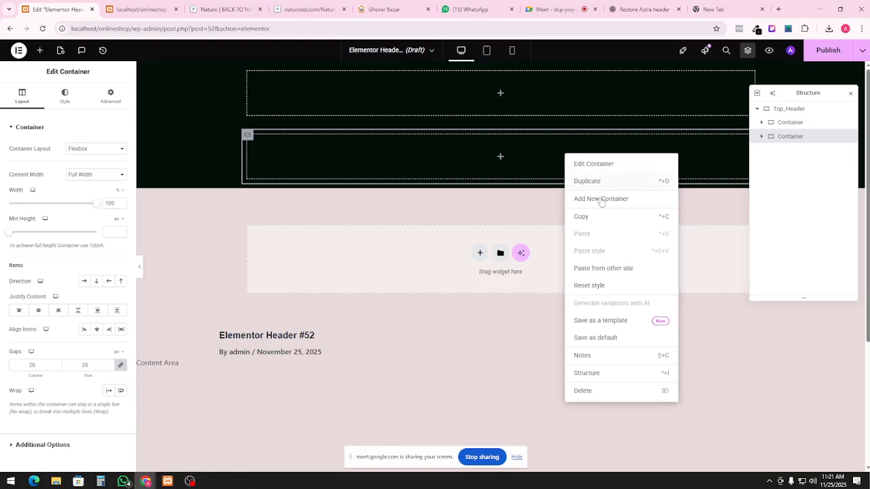
pyautogui.click(605, 183)
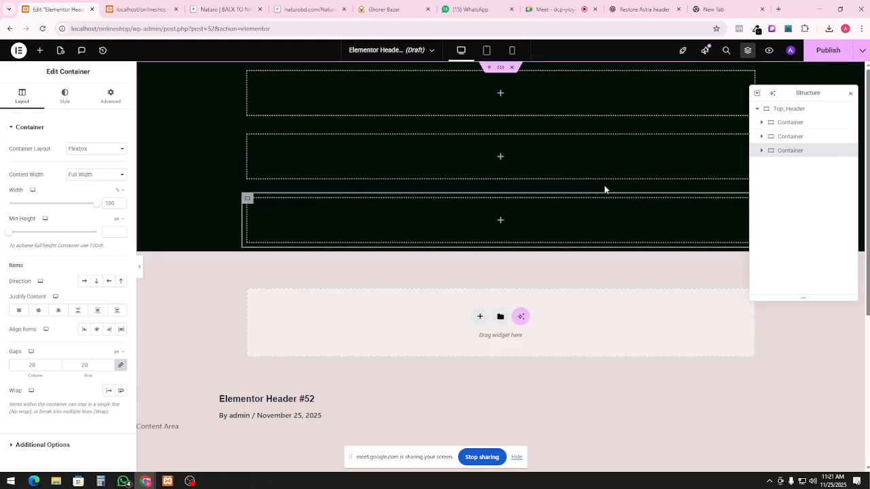
pyautogui.click(792, 110)
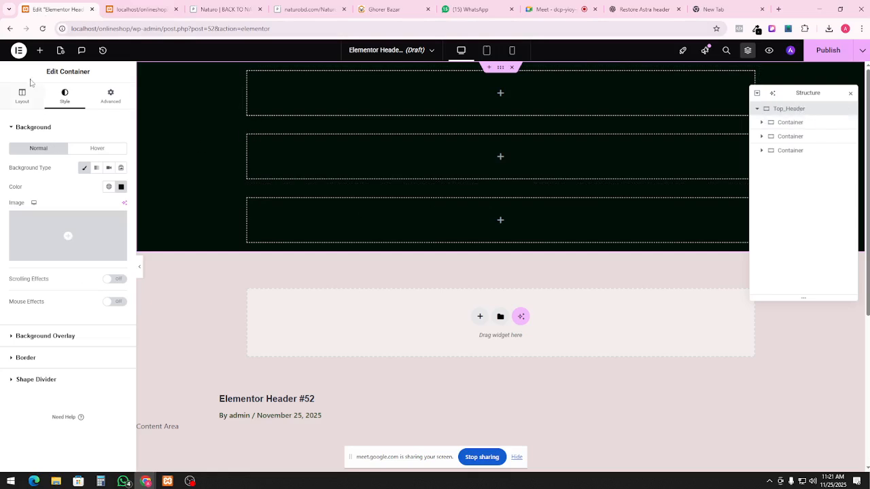
# Set Top_Header's Layout Direction to Row, placing the three inner containers side by side
pyautogui.click(22, 98)
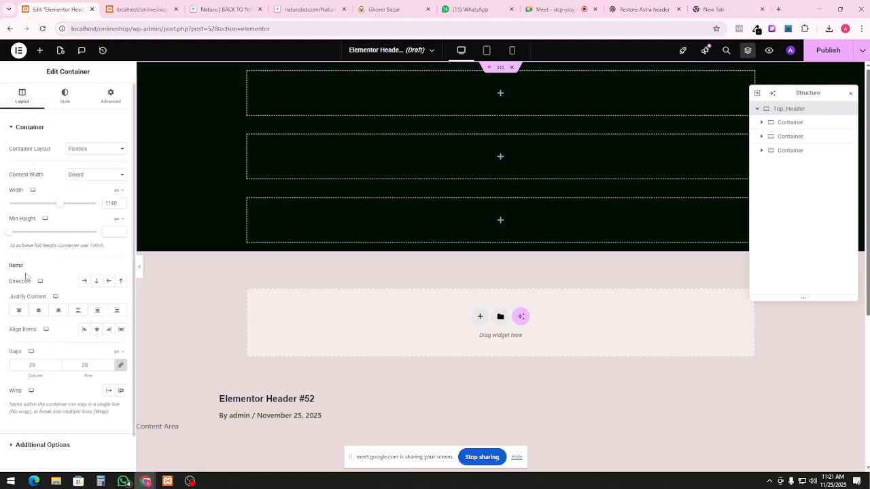
pyautogui.click(82, 281)
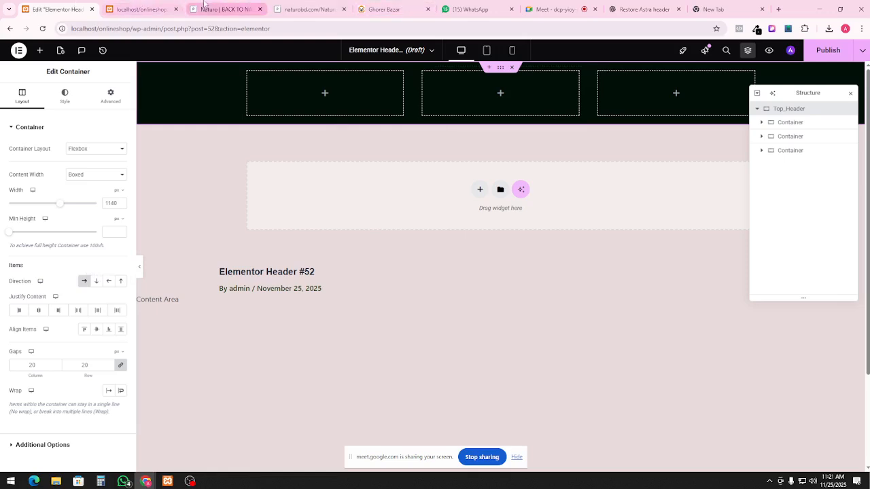
pyautogui.click(225, 9)
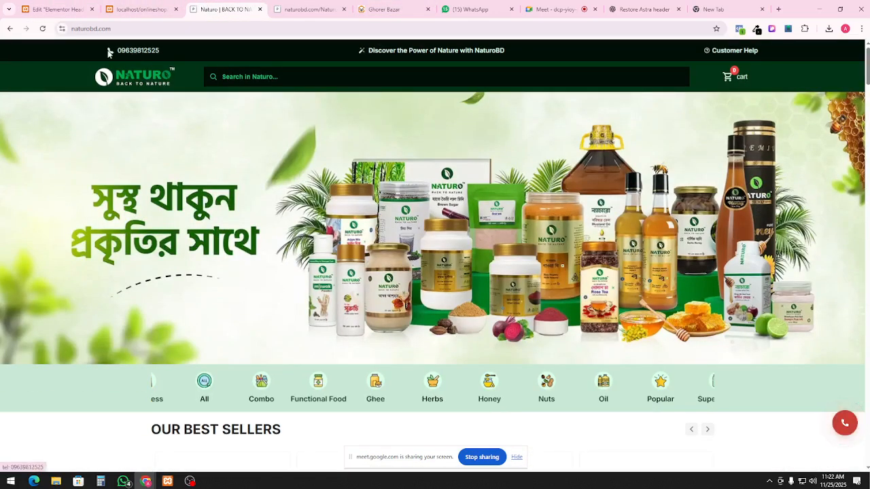
pyautogui.click(54, 8)
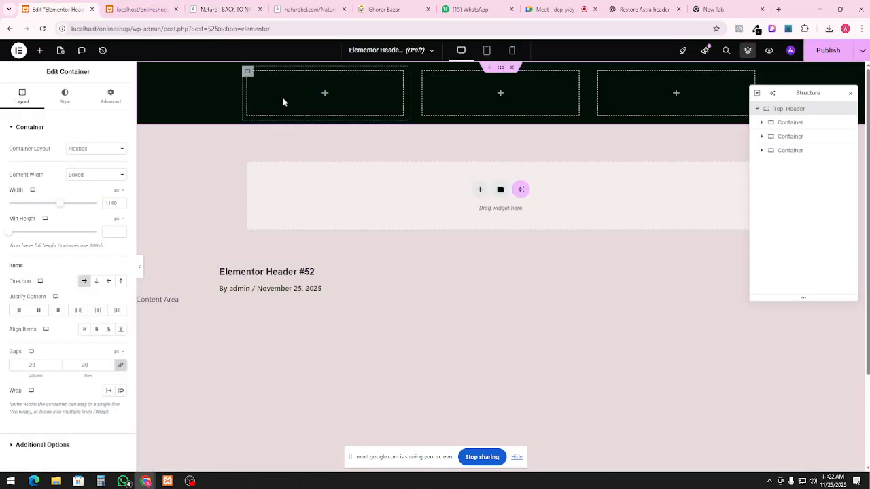
# Add an Icon widget, found by searching 'icon', to the first inner header container
pyautogui.click(788, 125)
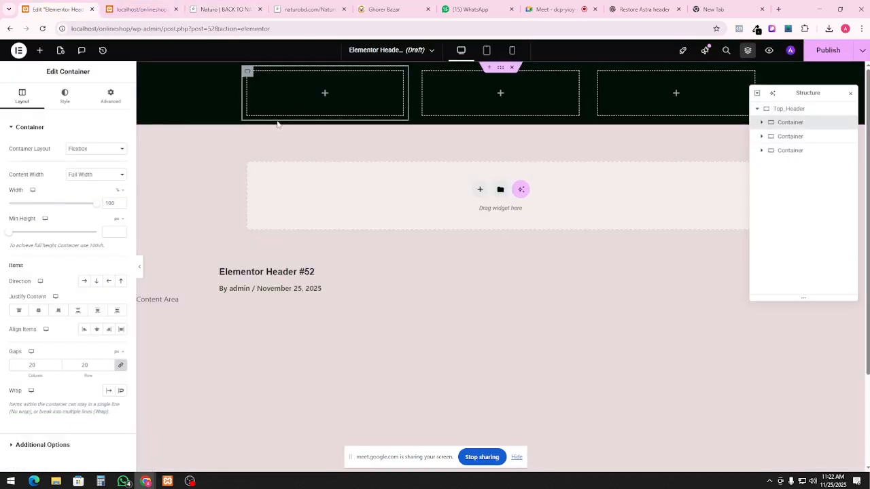
pyautogui.click(40, 50)
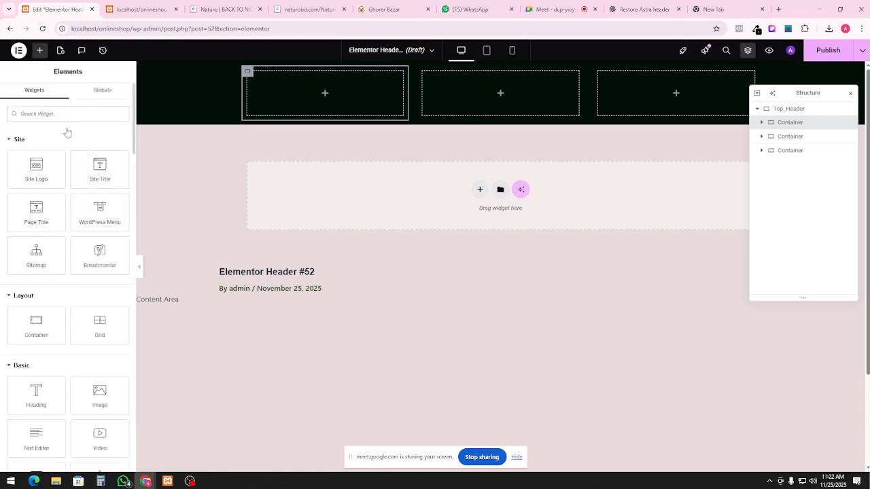
pyautogui.write('ico')
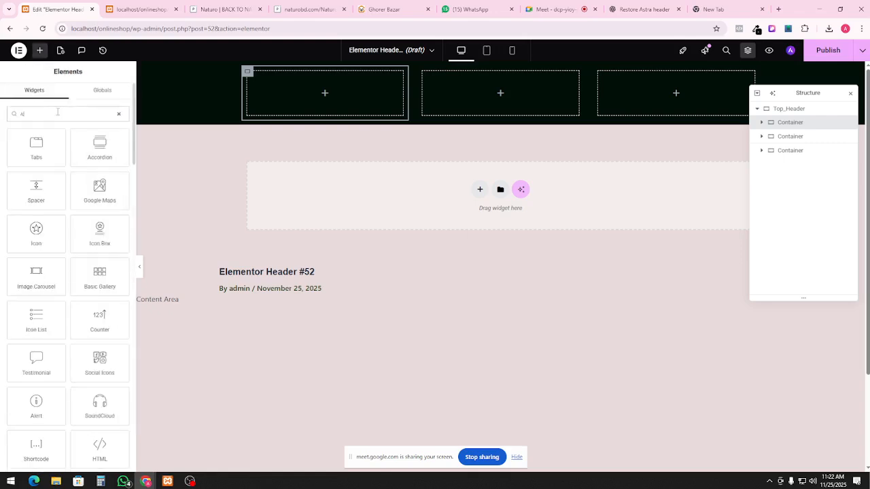
pyautogui.write('n')
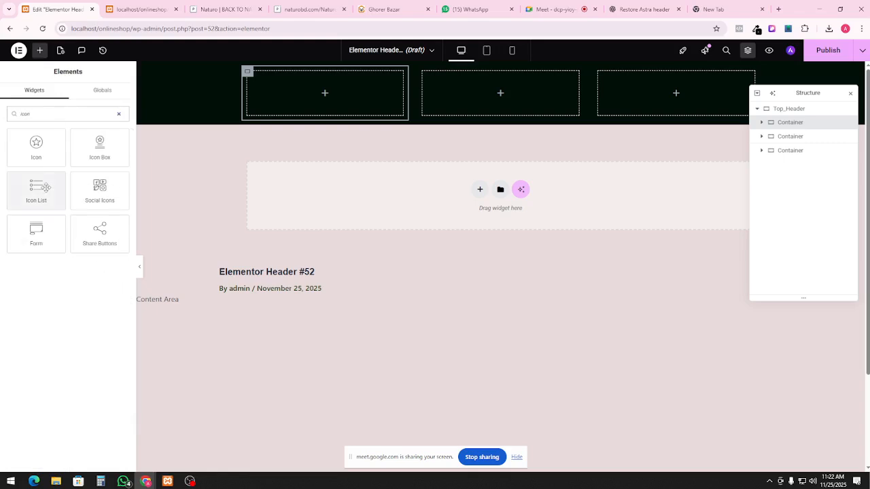
pyautogui.click(37, 150)
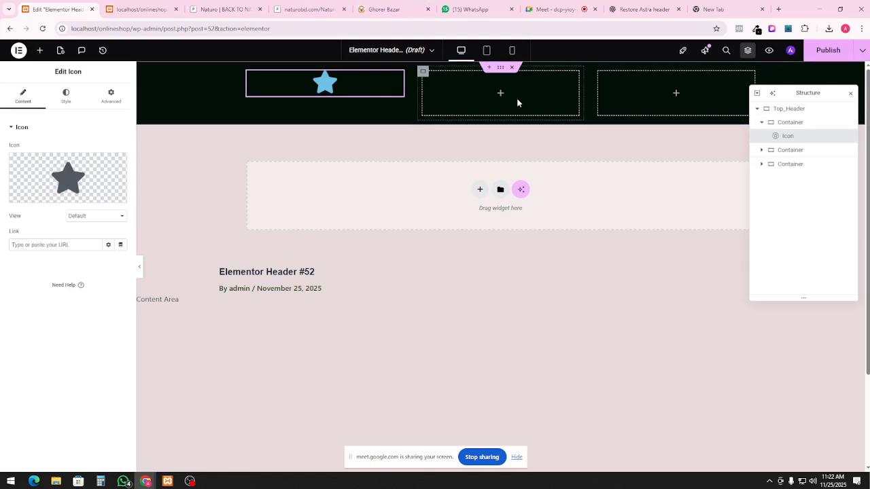
pyautogui.moveTo(117, 199)
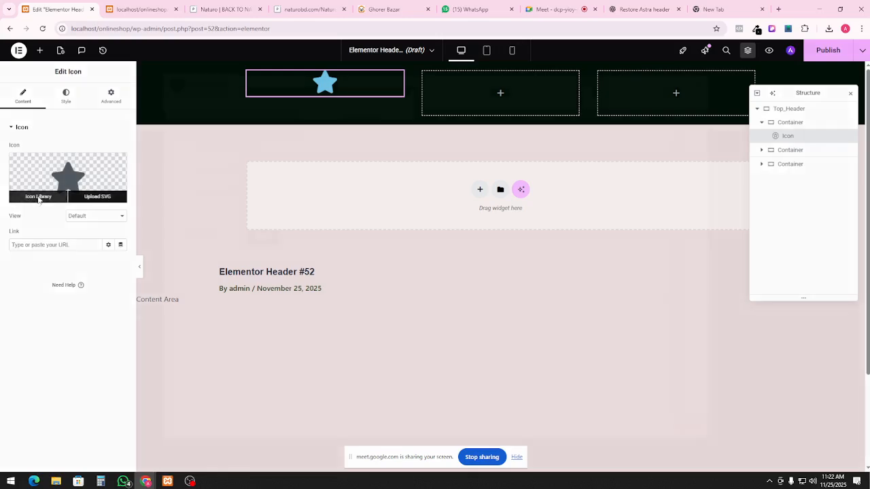
pyautogui.click(39, 198)
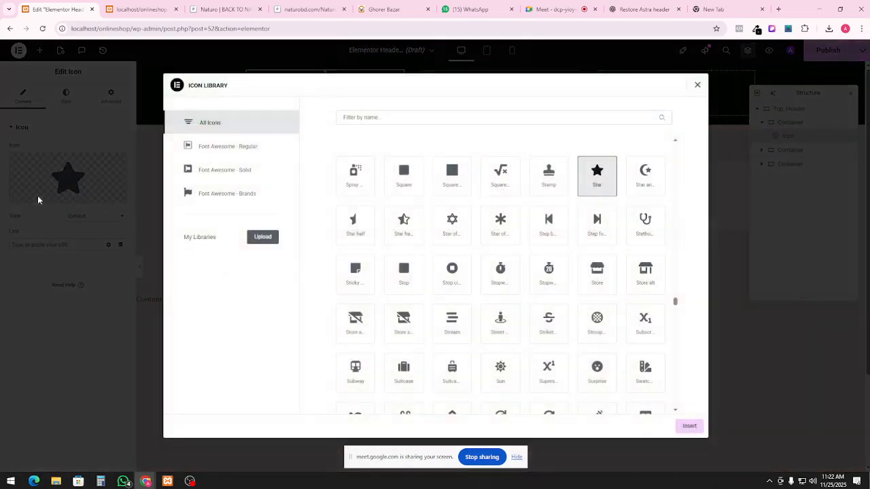
# Replace the star with the Font Awesome Solid phone-with-sound-waves icon found by searching 'phone'
pyautogui.click(368, 118)
pyautogui.write('ca')
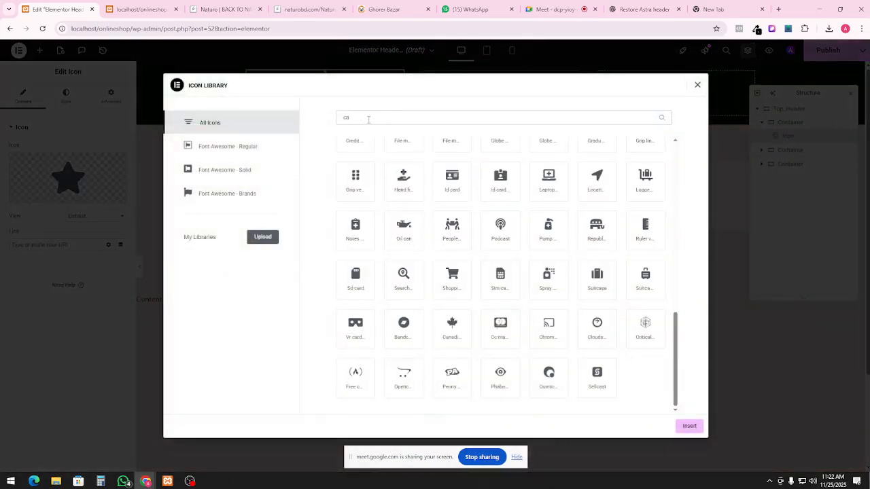
pyautogui.write('ll')
pyautogui.press('BackSpace')
pyautogui.press('BackSpace')
pyautogui.press('BackSpace')
pyautogui.press('BackSpace')
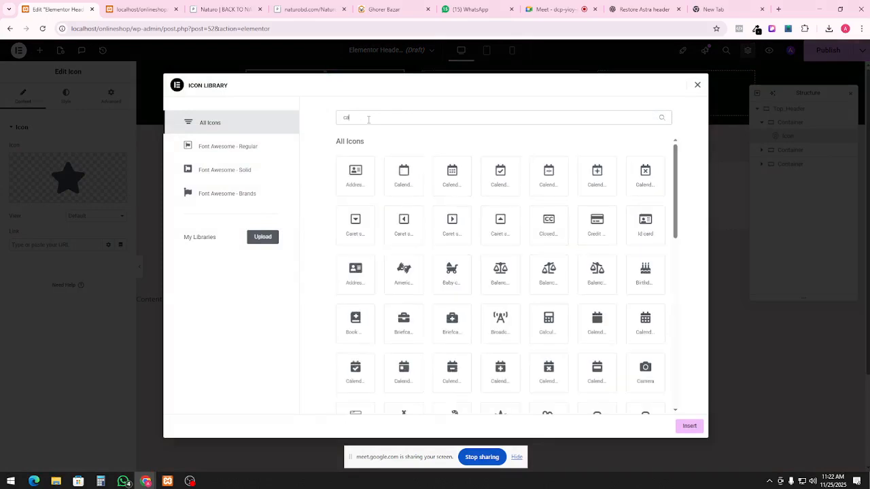
pyautogui.write('dai')
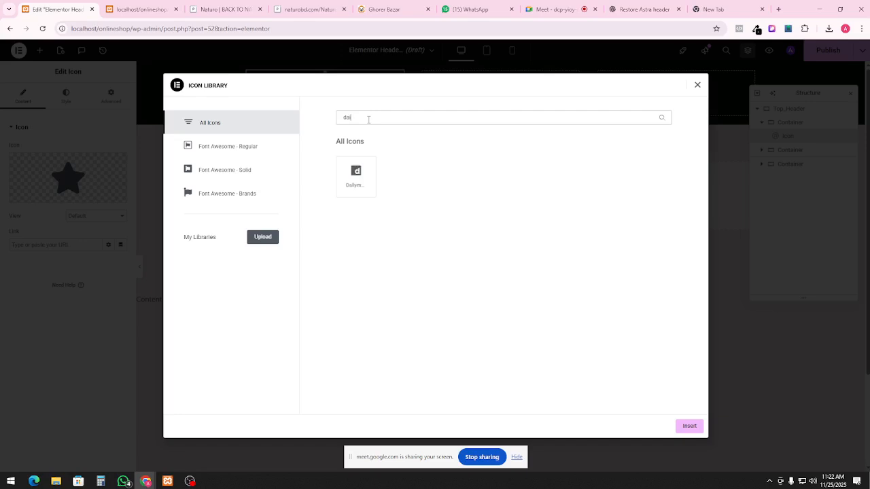
pyautogui.press('BackSpace')
pyautogui.press('BackSpace')
pyautogui.press('BackSpace')
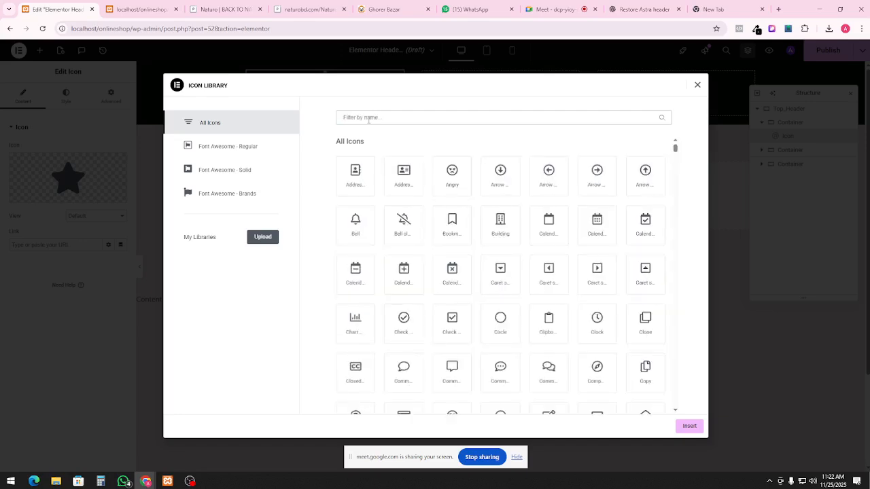
pyautogui.click(256, 179)
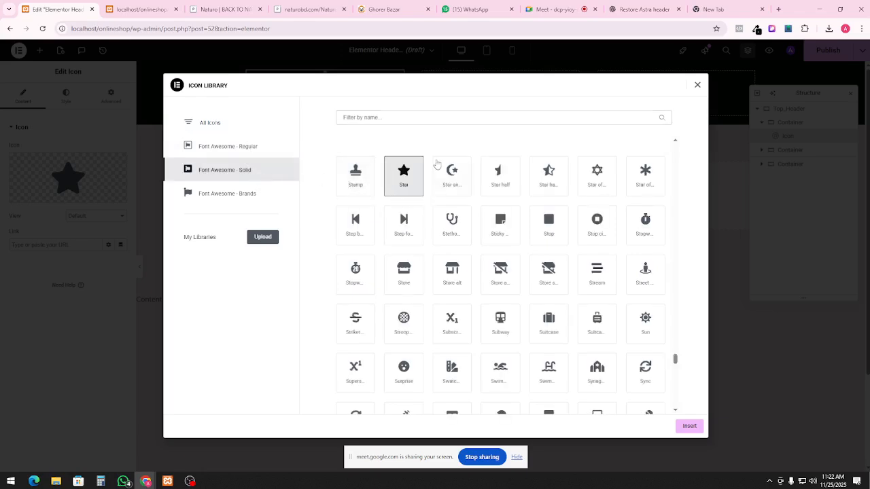
pyautogui.click(423, 117)
pyautogui.write('call')
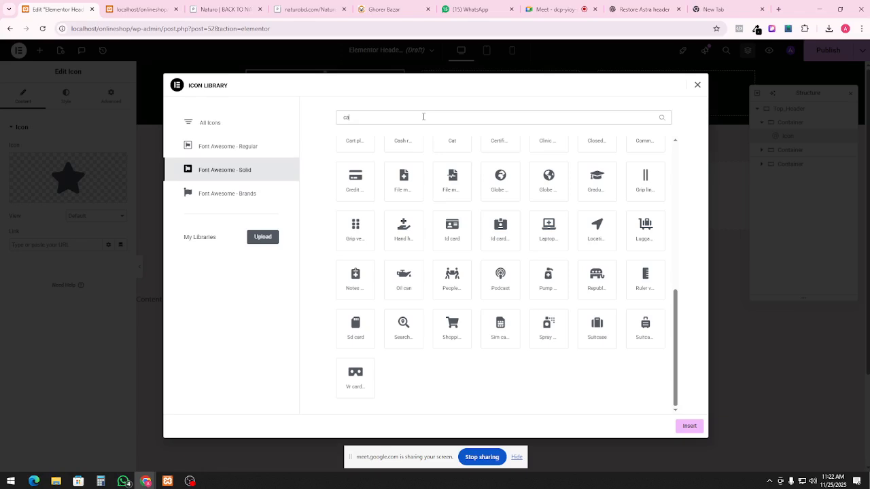
pyautogui.press('BackSpace')
pyautogui.press('BackSpace')
pyautogui.press('BackSpace')
pyautogui.press('BackSpace')
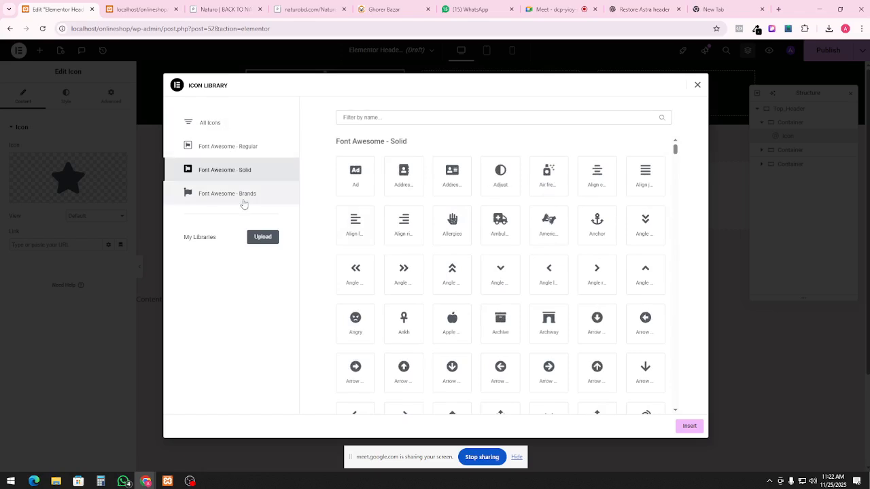
pyautogui.write('phone')
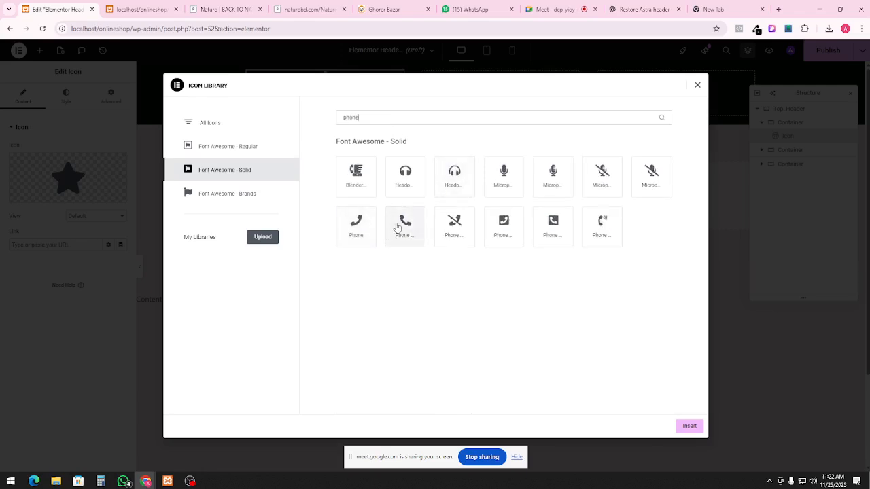
pyautogui.click(600, 233)
pyautogui.click(690, 427)
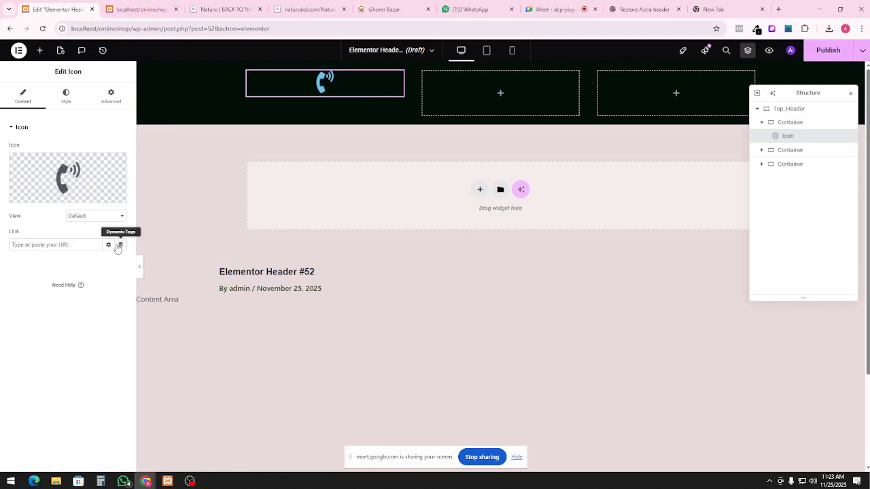
# Set the phone icon's primary colour to white (#FFFFFF), matching the reference site's header icon
pyautogui.click(68, 101)
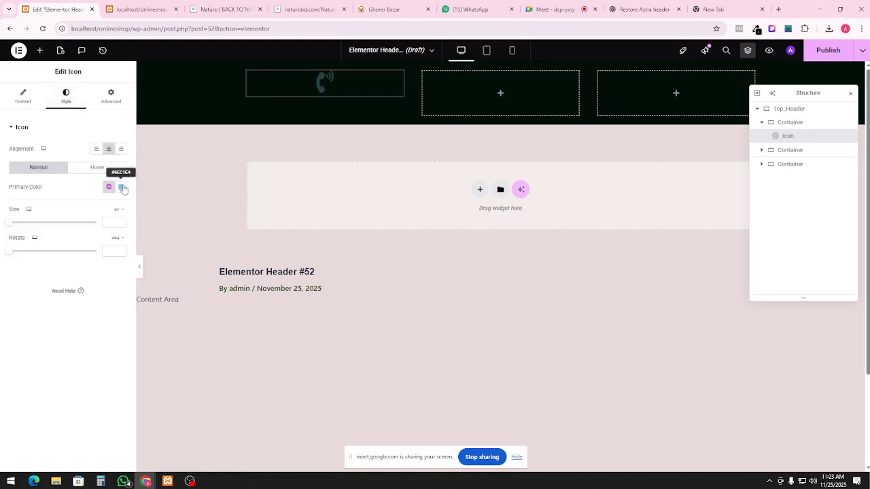
pyautogui.click(122, 187)
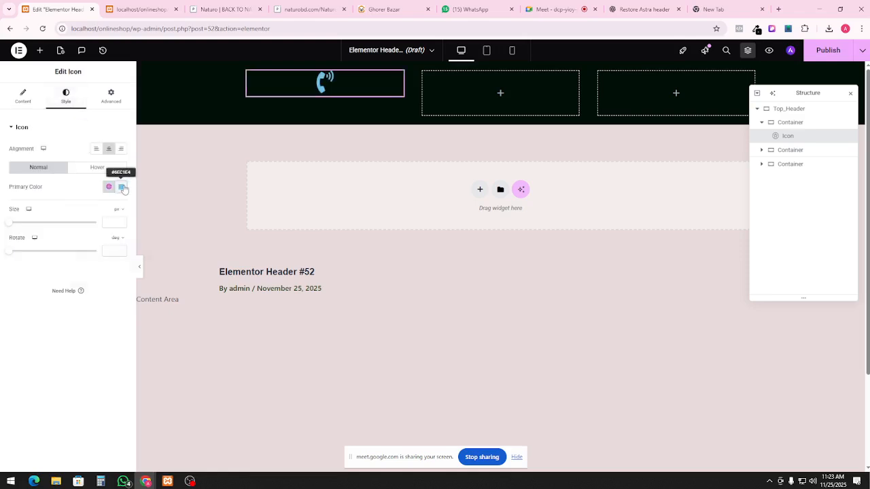
pyautogui.click(225, 9)
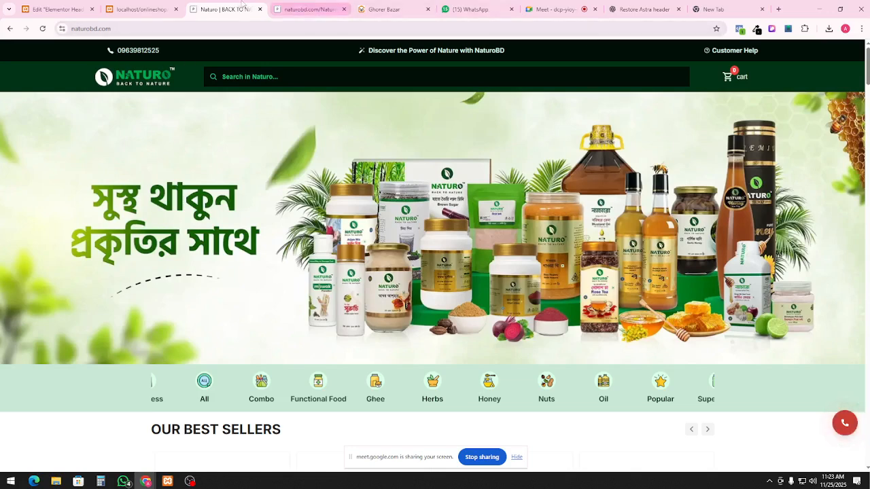
pyautogui.click(163, 7)
pyautogui.click(57, 9)
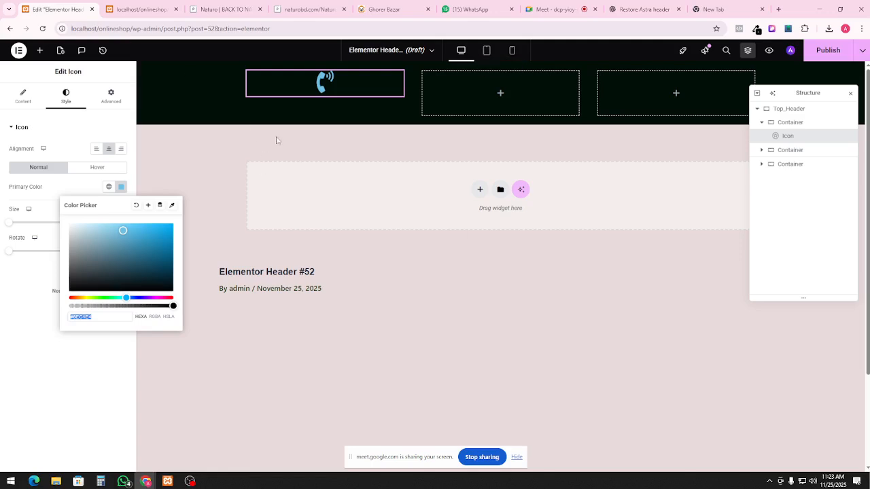
pyautogui.moveTo(122, 231); pyautogui.dragTo(65, 220)
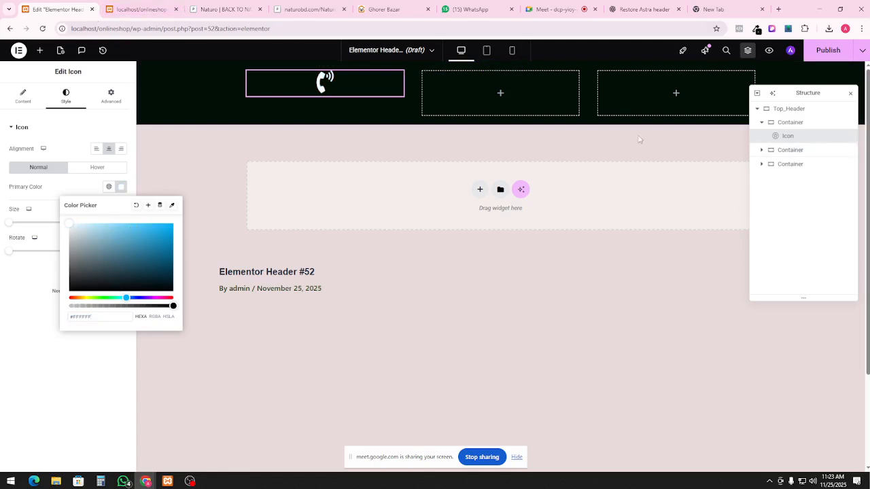
pyautogui.click(40, 50)
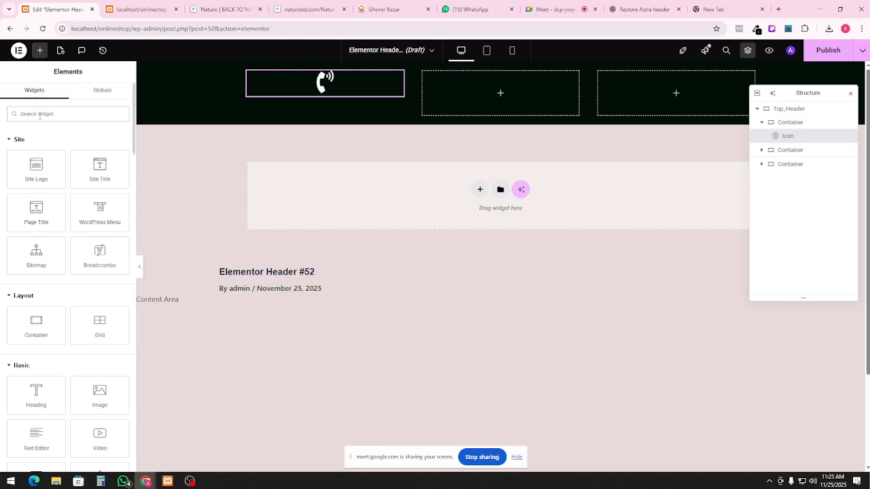
# Add a Text Editor widget into the phone icon's container
pyautogui.write('para')
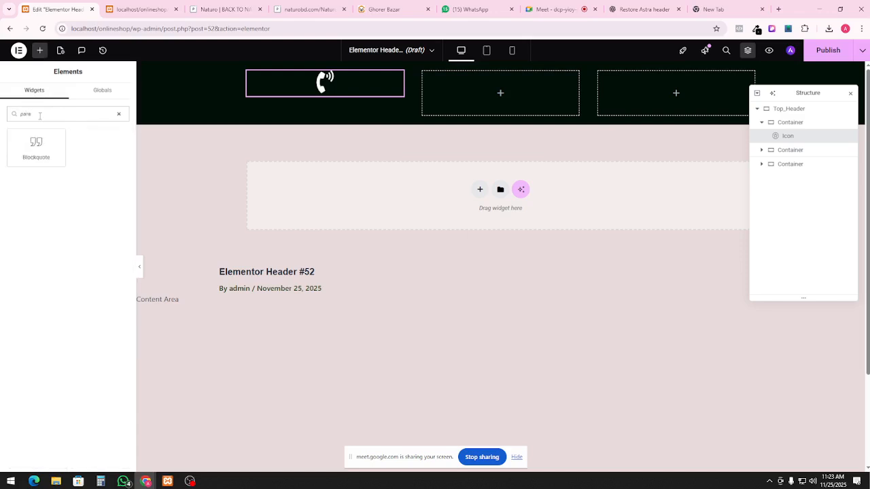
pyautogui.press('BackSpace')
pyautogui.press('BackSpace')
pyautogui.write('text')
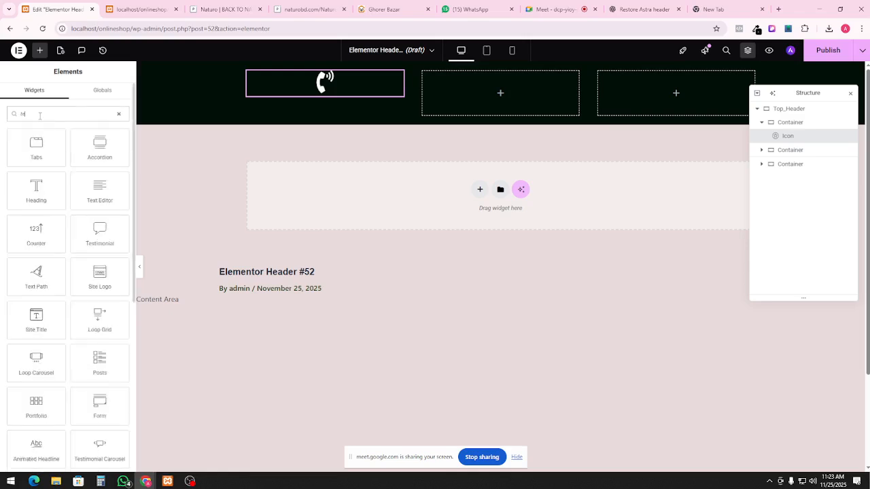
pyautogui.press('BackSpace')
pyautogui.press('BackSpace')
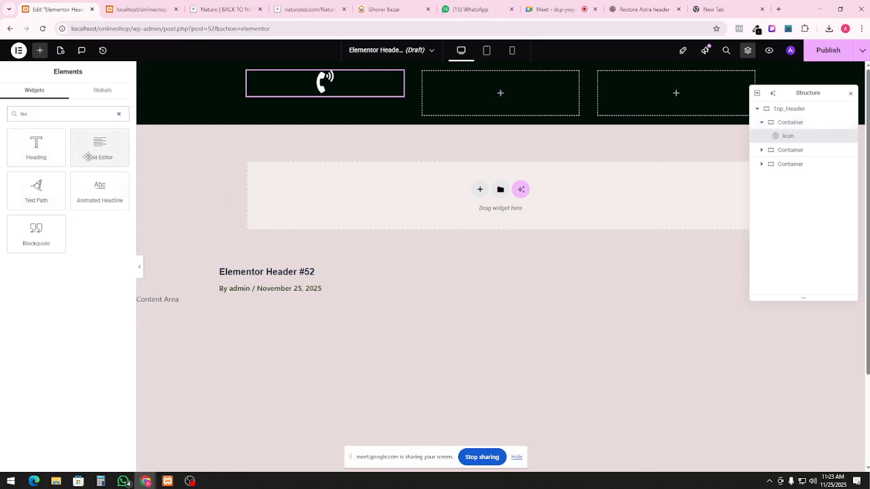
pyautogui.moveTo(88, 157); pyautogui.dragTo(355, 87)
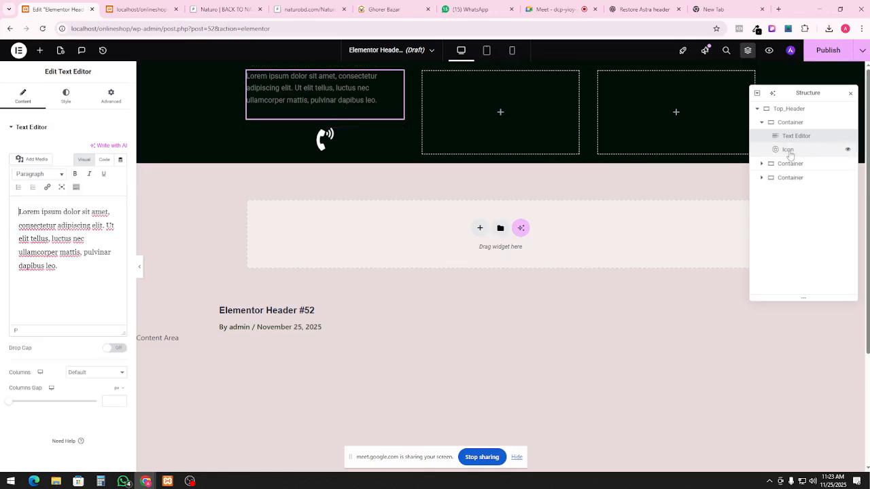
# Move the phone icon above the text block and select the Lorem placeholder paragraph
pyautogui.click(791, 153)
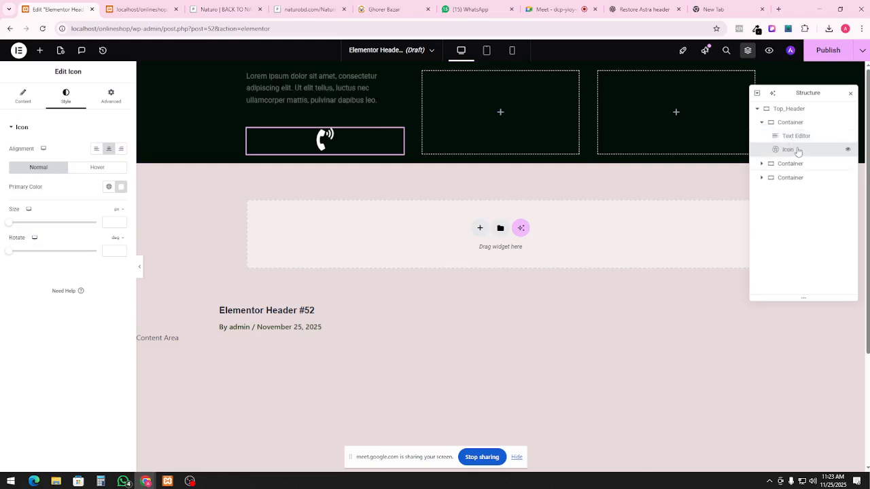
pyautogui.moveTo(797, 149); pyautogui.dragTo(810, 135)
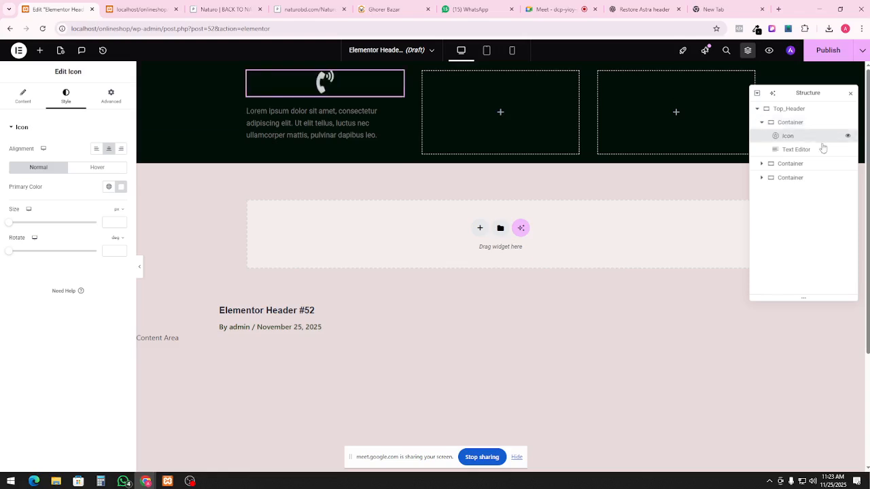
pyautogui.click(344, 119)
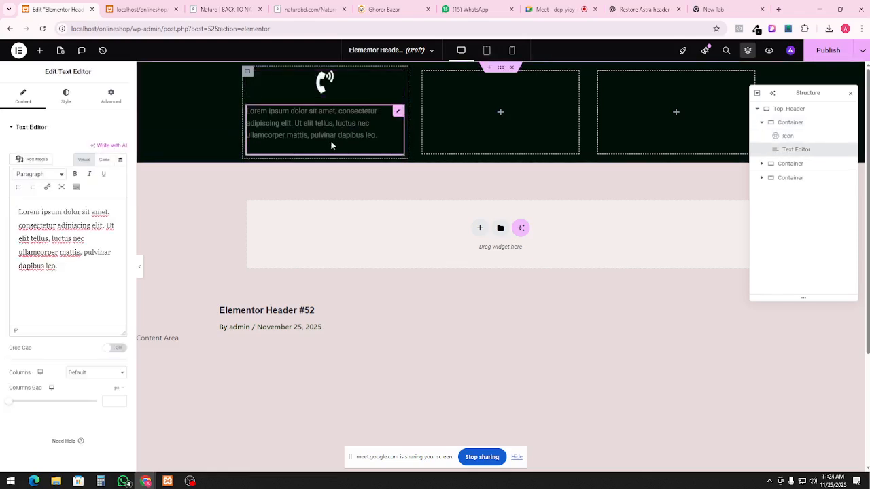
pyautogui.moveTo(70, 277); pyautogui.dragTo(1, 206)
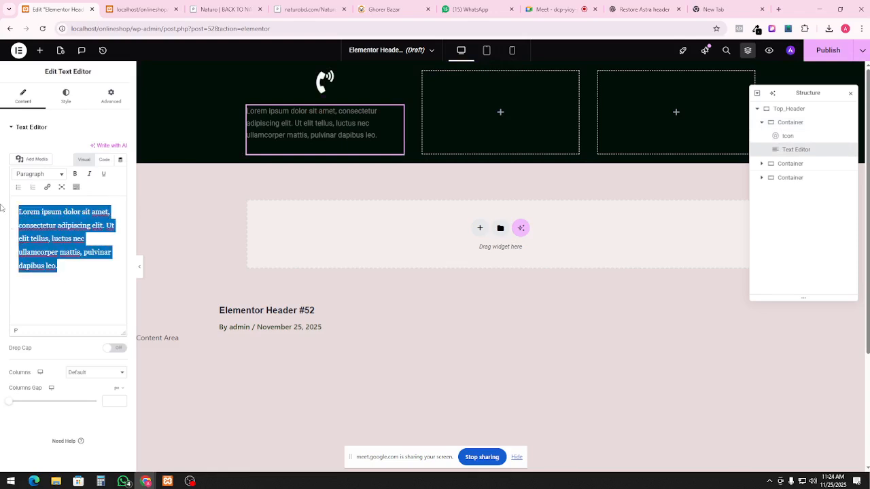
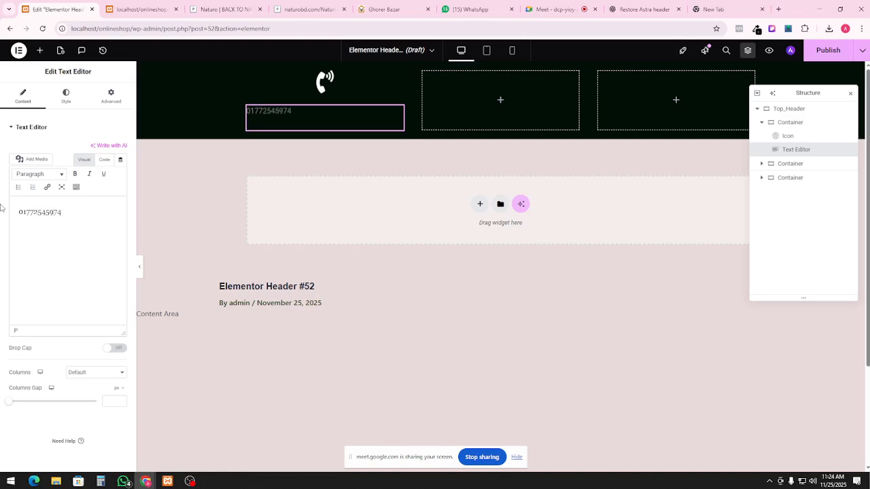
# Replace the placeholder with the shop's phone number and set its text colour to white (#FFFFFF)
pyautogui.click(65, 96)
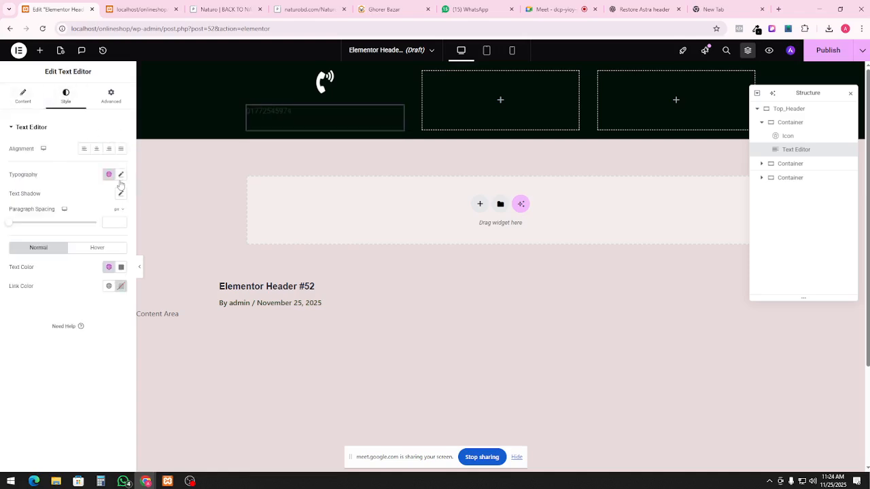
pyautogui.click(122, 268)
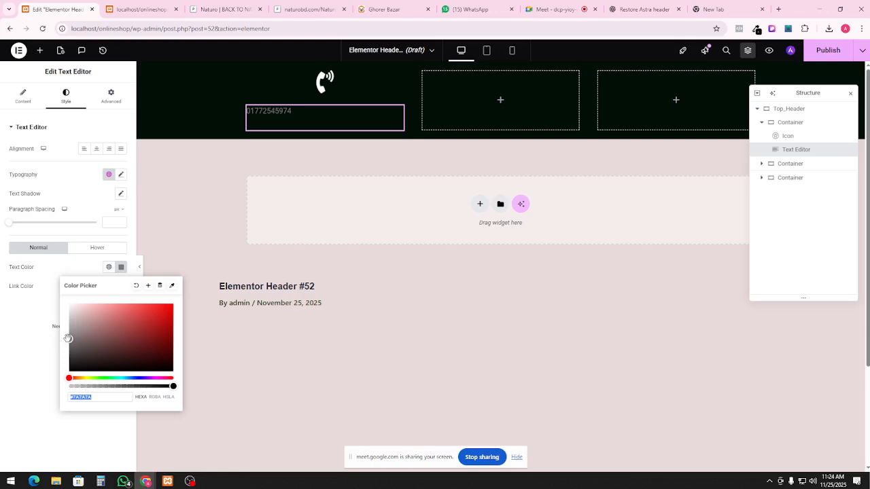
pyautogui.moveTo(68, 338); pyautogui.dragTo(69, 304)
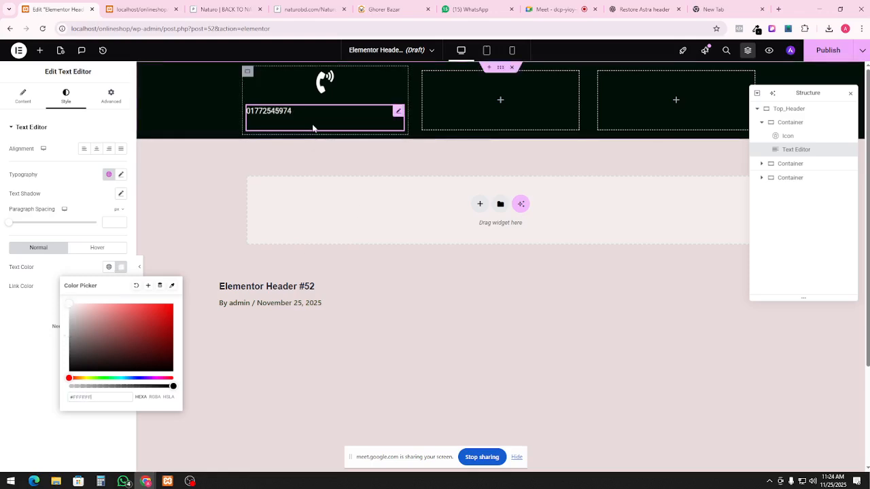
pyautogui.click(304, 116)
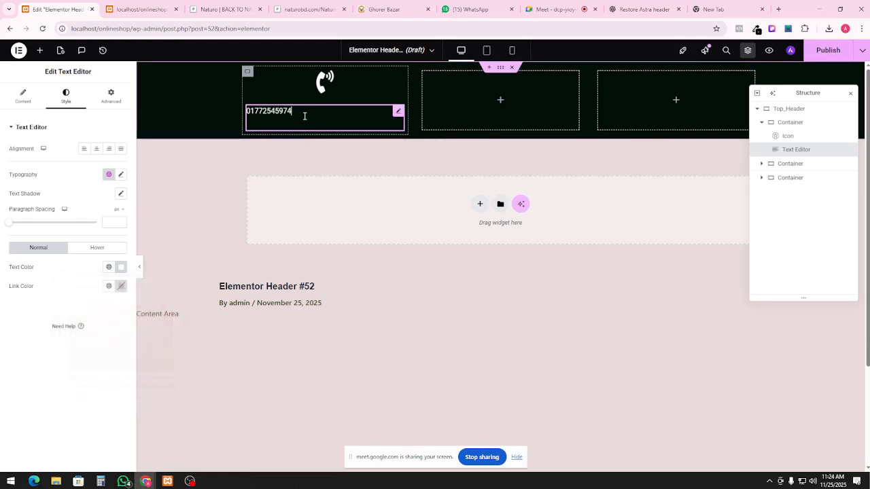
pyautogui.write('221')
pyautogui.click(339, 160)
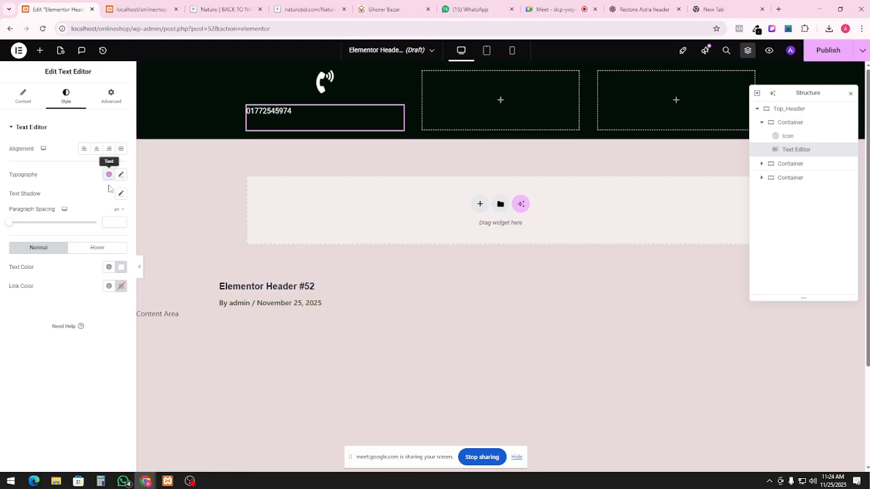
pyautogui.click(123, 271)
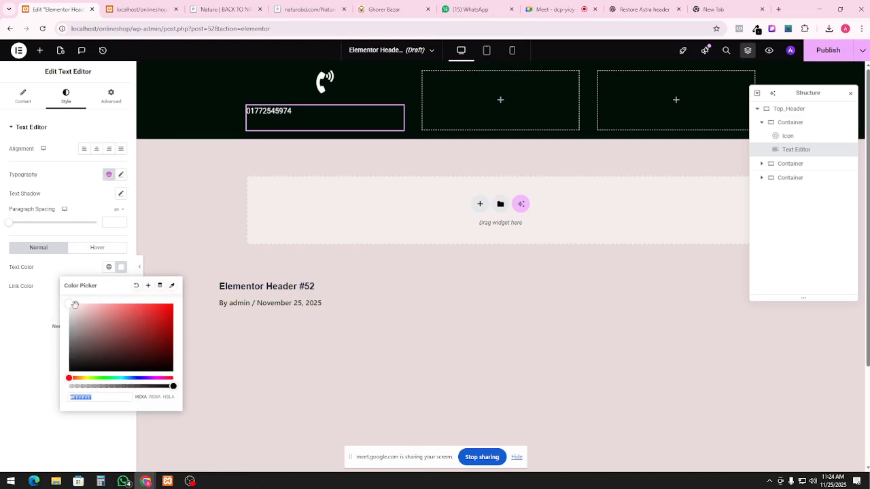
pyautogui.click(324, 143)
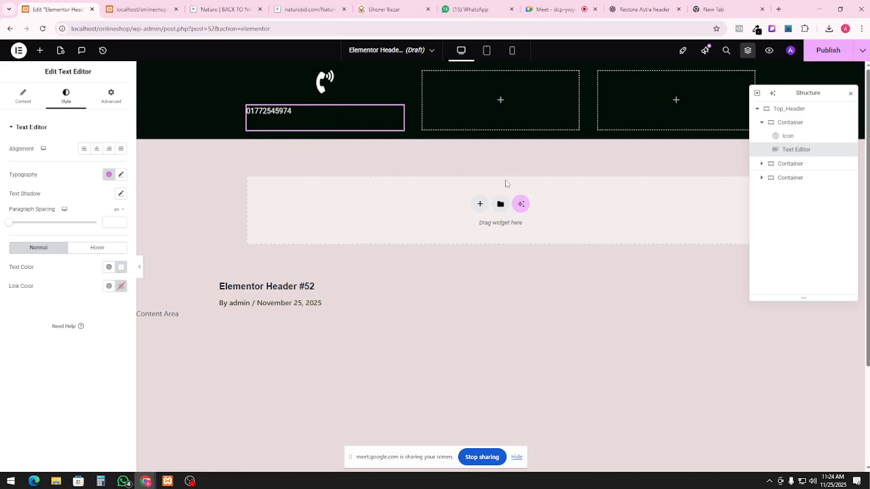
pyautogui.click(790, 123)
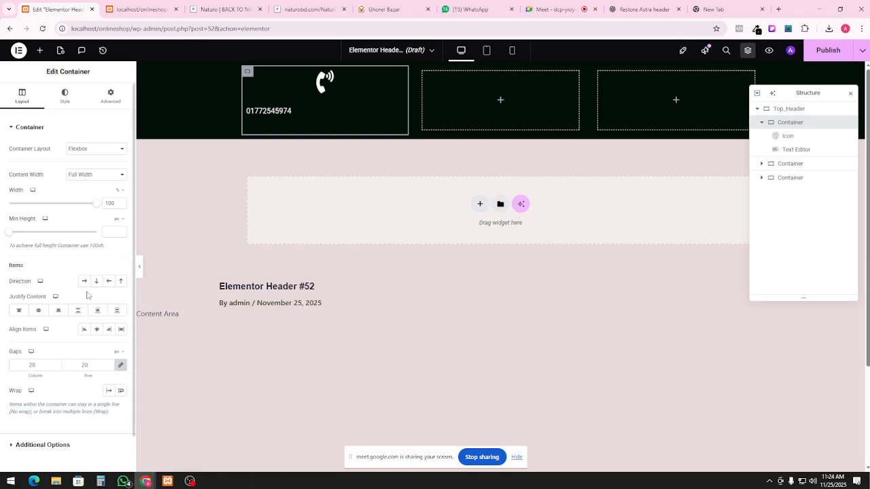
# Set the column direction to Row and shrink the phone icon's size
pyautogui.click(84, 281)
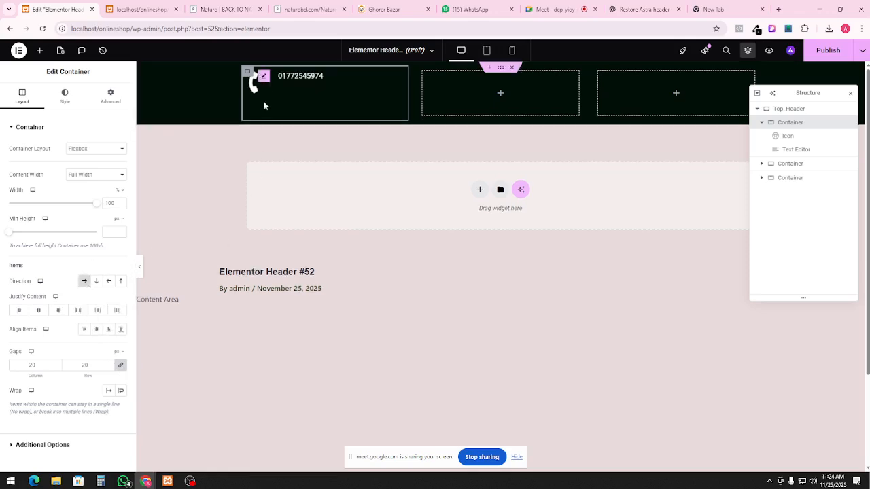
pyautogui.click(262, 97)
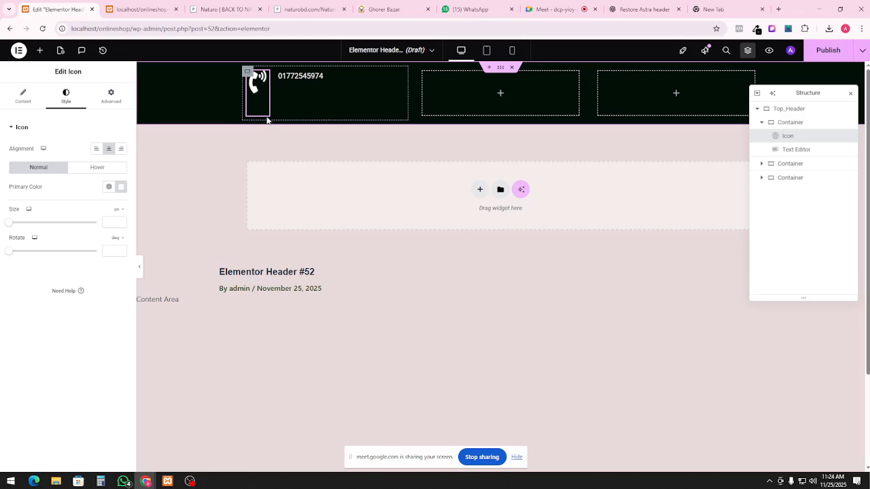
pyautogui.moveTo(270, 102)
pyautogui.mouseDown()
pyautogui.moveTo(299, 103)
pyautogui.moveTo(265, 100)
pyautogui.mouseUp()
pyautogui.moveTo(268, 84); pyautogui.dragTo(267, 88)
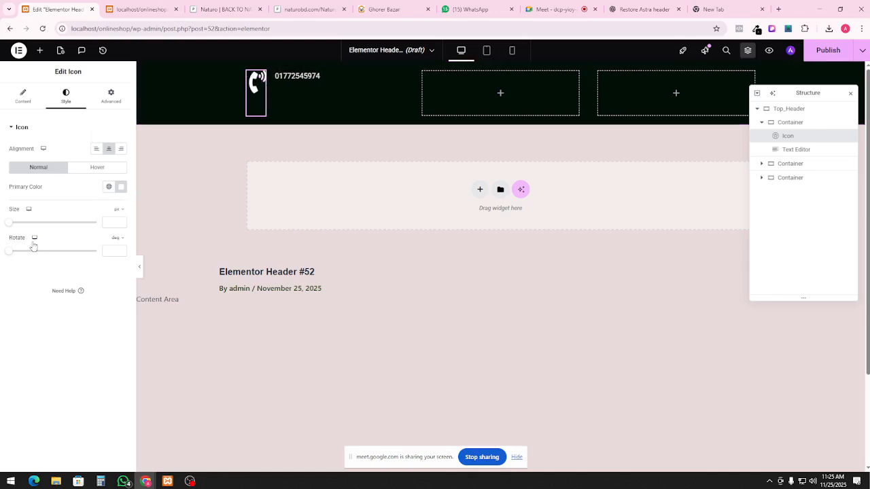
pyautogui.moveTo(10, 226)
pyautogui.mouseDown()
pyautogui.moveTo(87, 228)
pyautogui.moveTo(15, 226)
pyautogui.mouseUp()
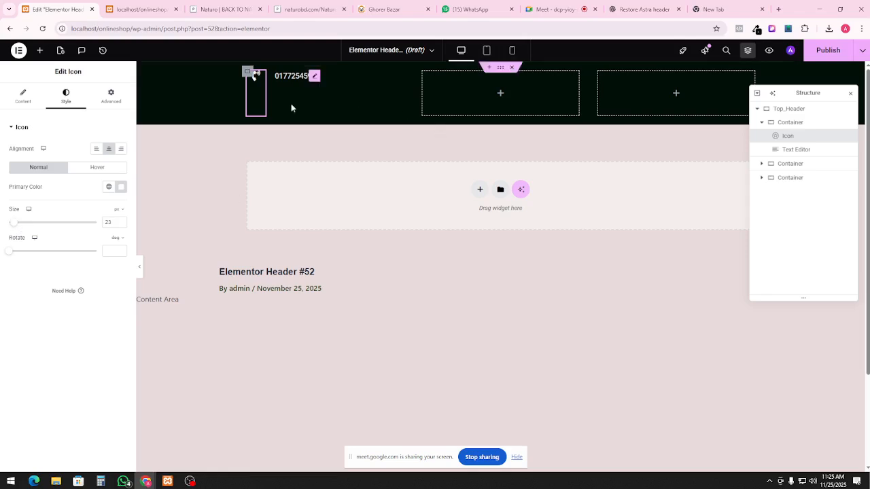
pyautogui.click(24, 96)
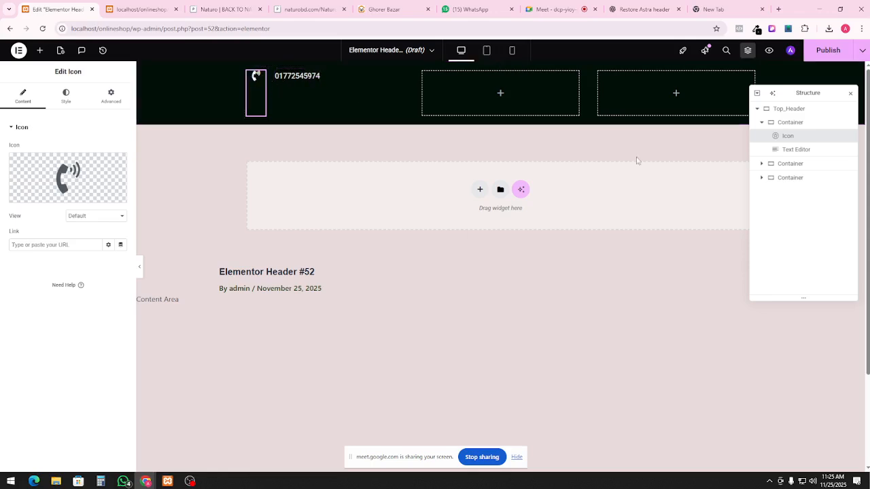
# Justify the column's content to Start and set its gap to 0
pyautogui.click(796, 124)
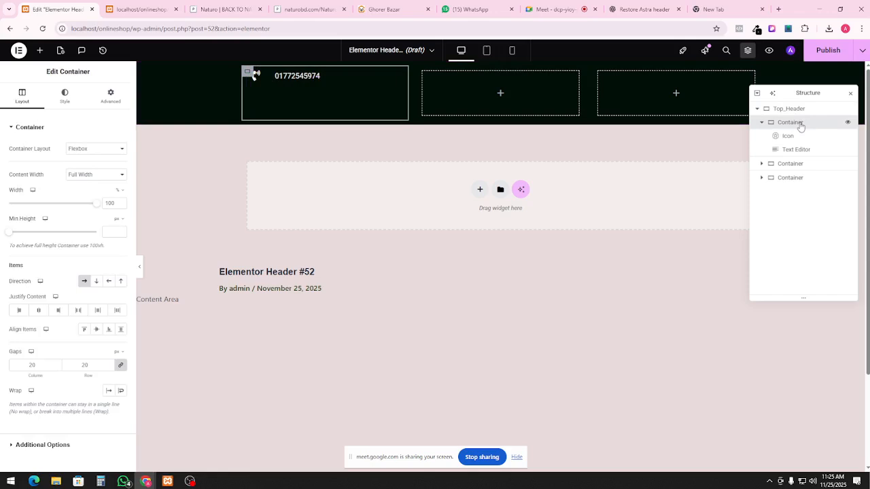
pyautogui.click(20, 311)
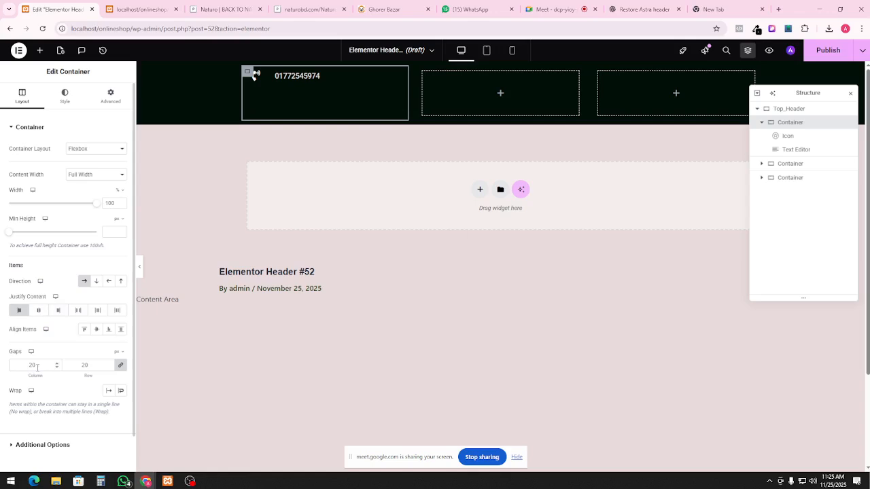
pyautogui.click(122, 367)
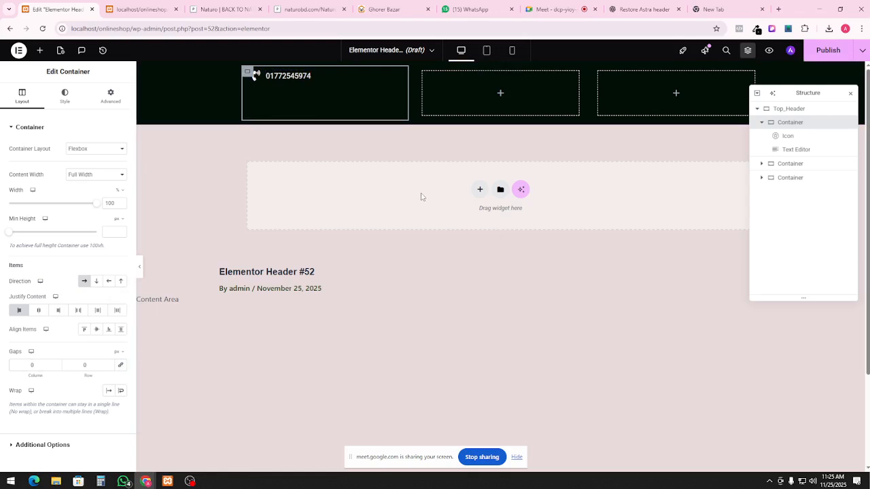
pyautogui.click(762, 123)
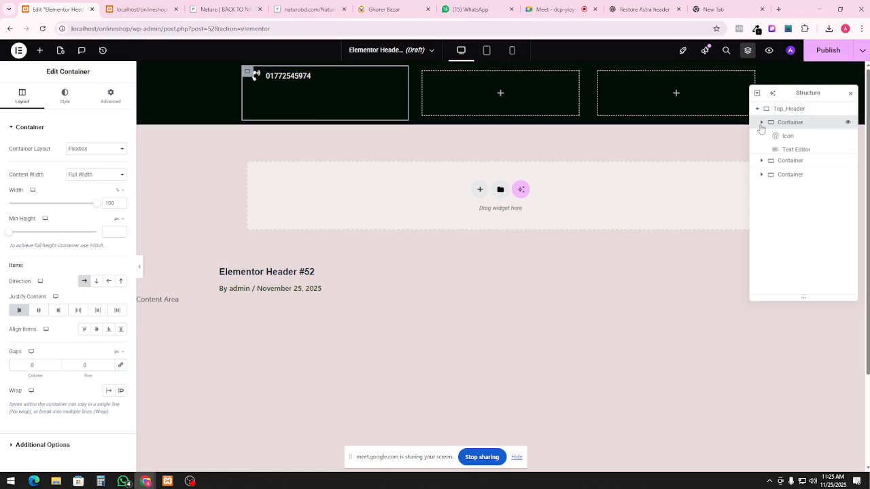
pyautogui.click(761, 123)
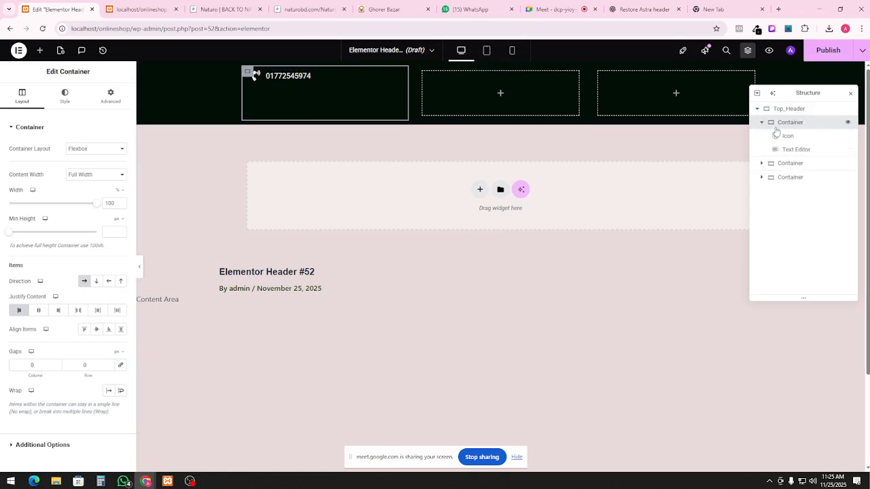
# Copy the tagline 'Discover the Power of Nature with NaturoBD' from naturobd.com, then return to Elementor
pyautogui.click(227, 9)
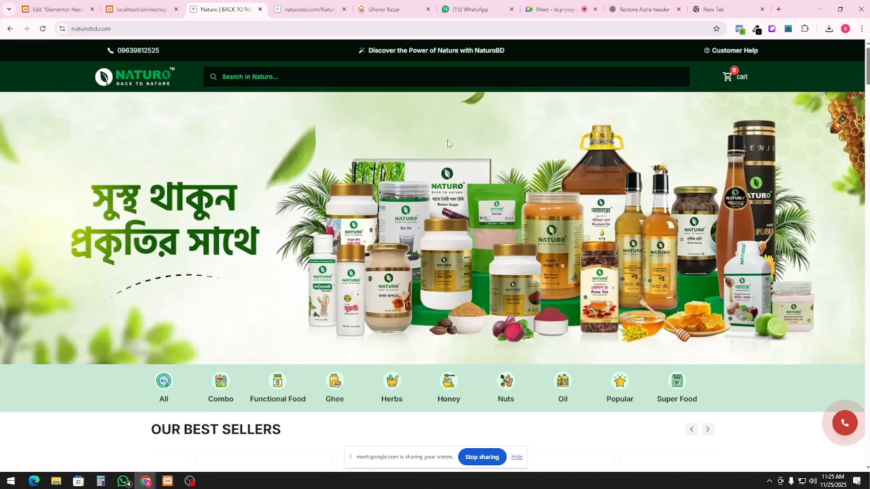
pyautogui.tripleClick(369, 51)
pyautogui.rightClick(370, 51)
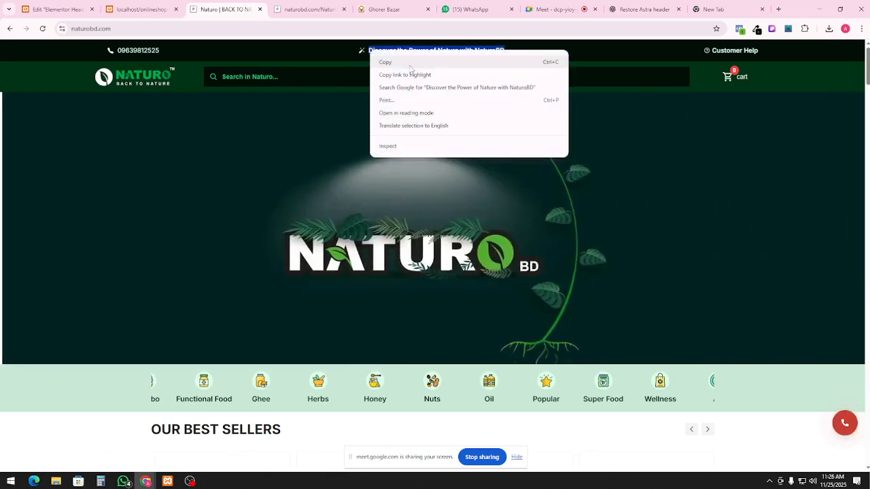
pyautogui.click(409, 64)
pyautogui.click(150, 8)
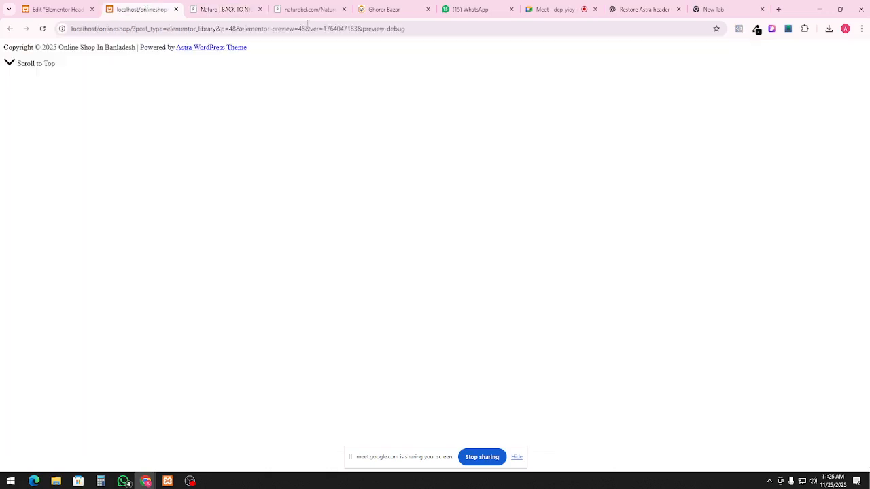
pyautogui.click(57, 9)
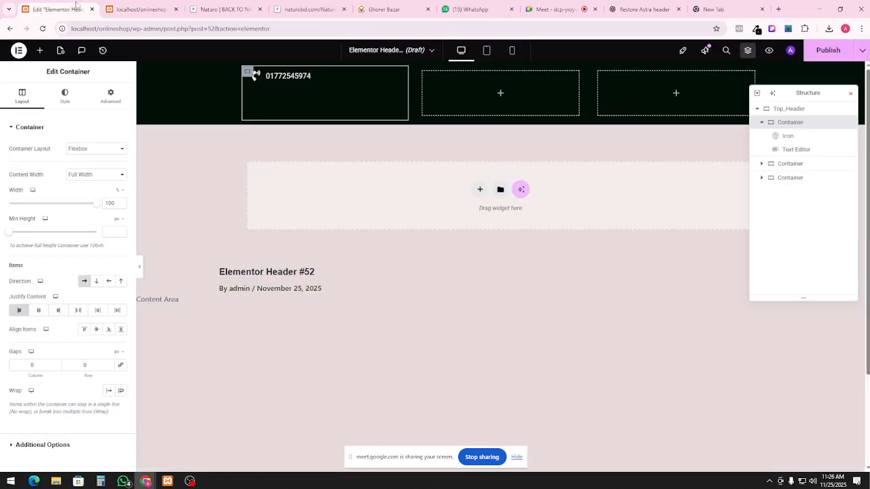
# Rename the first header column to Phone in the Navigator
pyautogui.rightClick(346, 93)
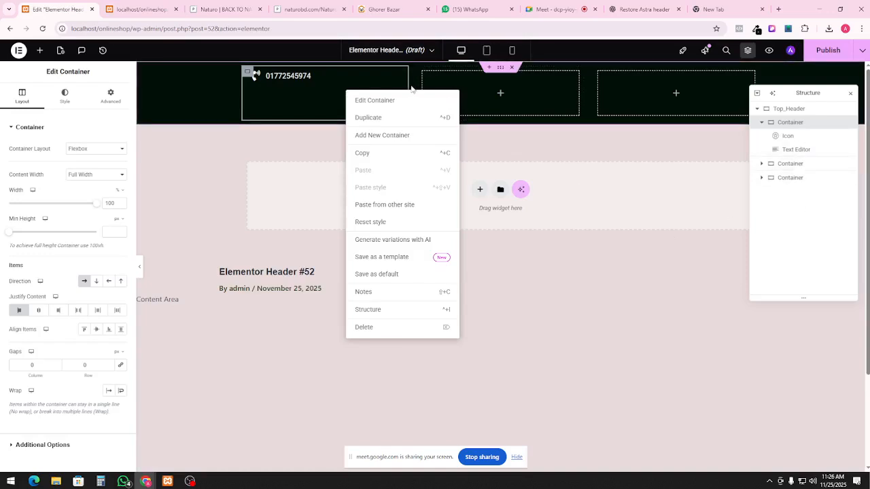
pyautogui.click(333, 86)
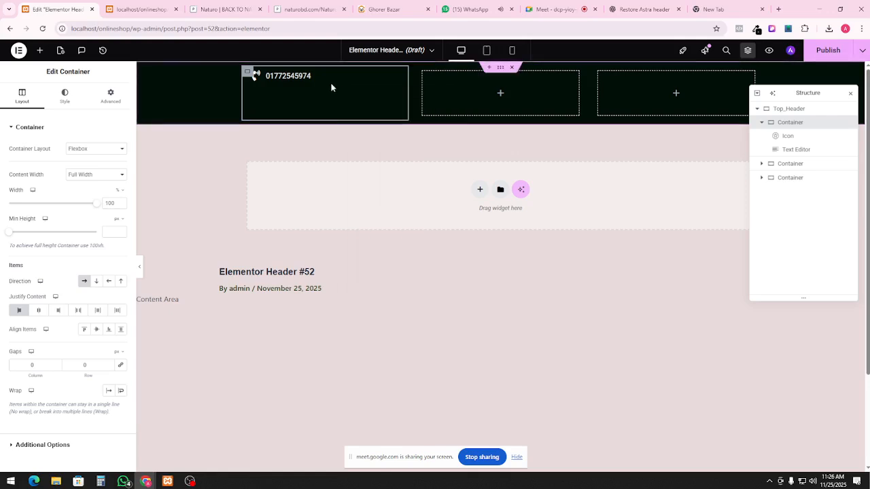
pyautogui.doubleClick(802, 127)
pyautogui.write('Pl')
# Duplicate the Phone column, delete one empty column, and rename the copy to Magic
pyautogui.rightClick(787, 127)
pyautogui.click(780, 151)
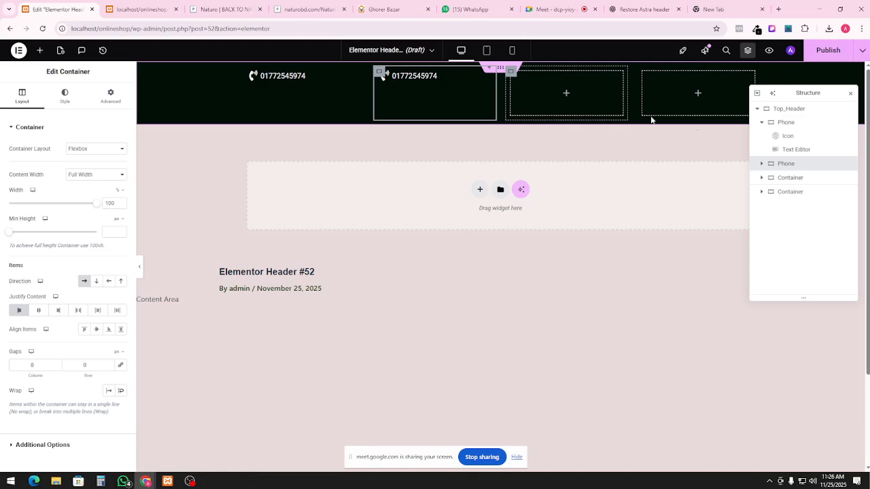
pyautogui.click(797, 178)
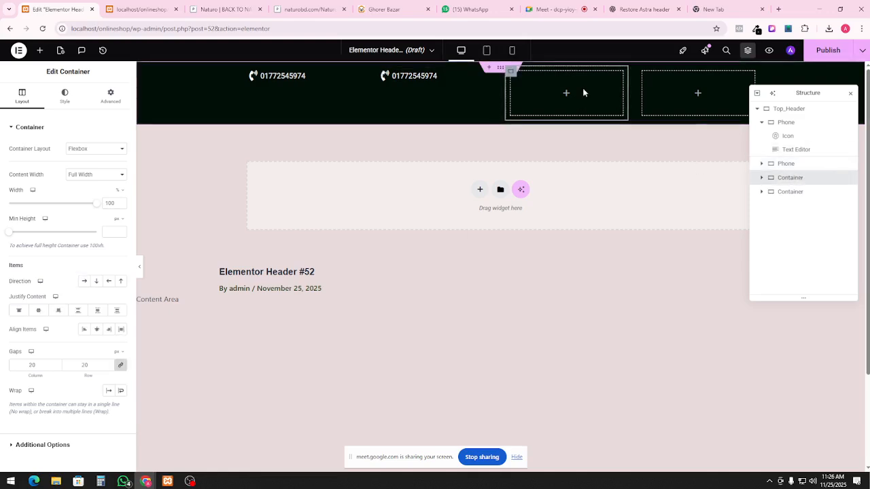
pyautogui.rightClick(583, 99)
pyautogui.click(601, 326)
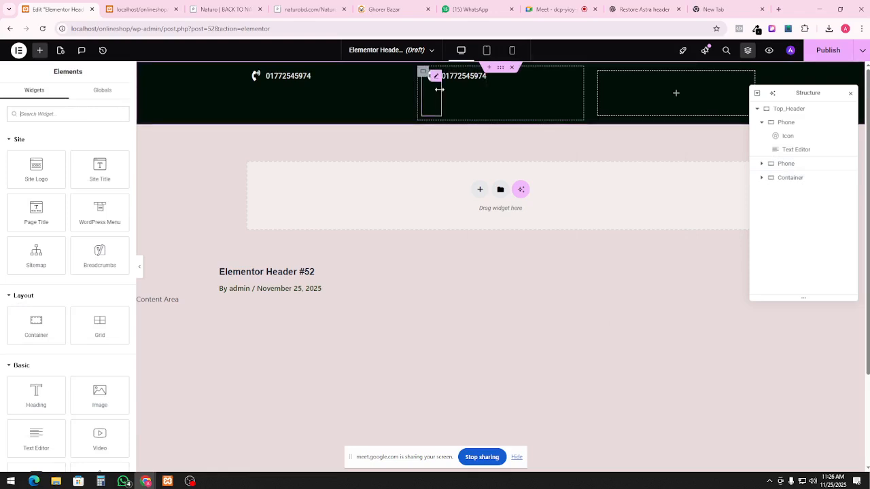
pyautogui.click(796, 169)
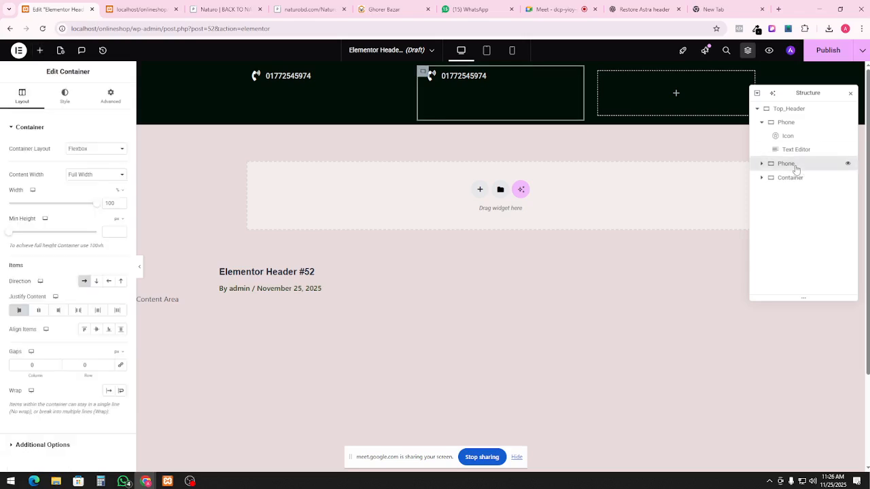
pyautogui.doubleClick(785, 169)
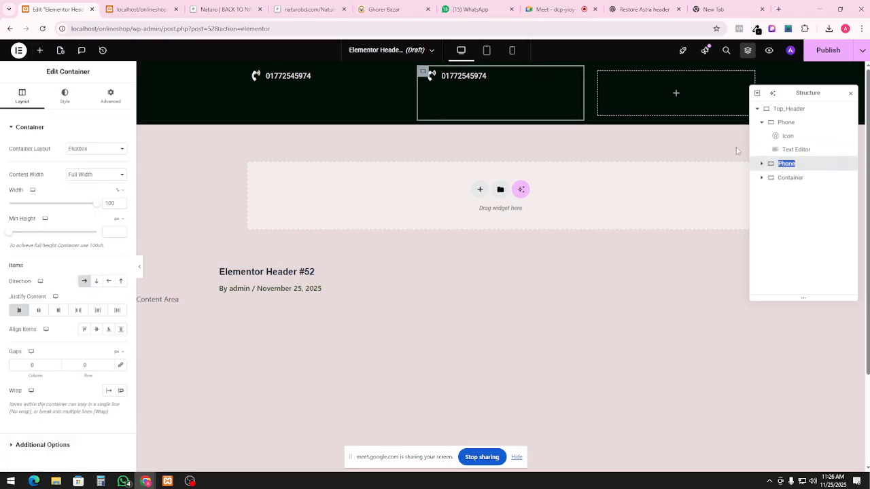
pyautogui.write('Magic')
# Swap the Magic column's icon for the Magic wand icon found by searching 'magi'
pyautogui.click(762, 164)
pyautogui.click(773, 177)
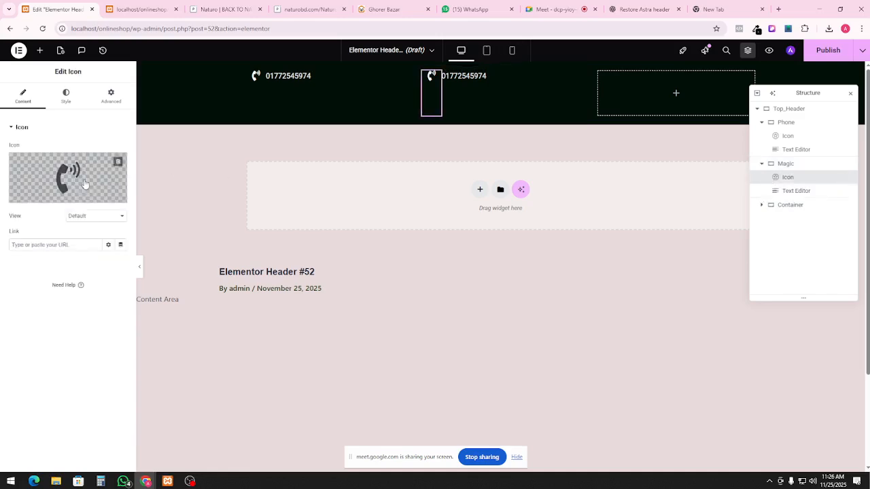
pyautogui.click(60, 196)
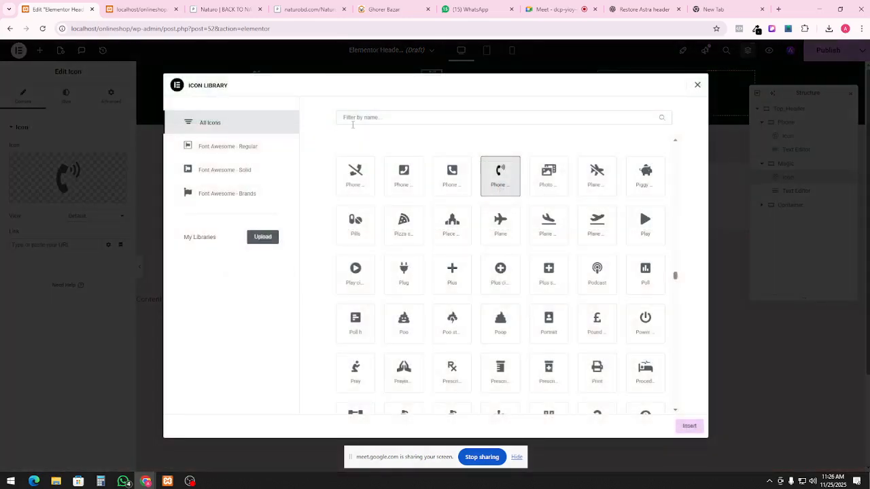
pyautogui.write('magi')
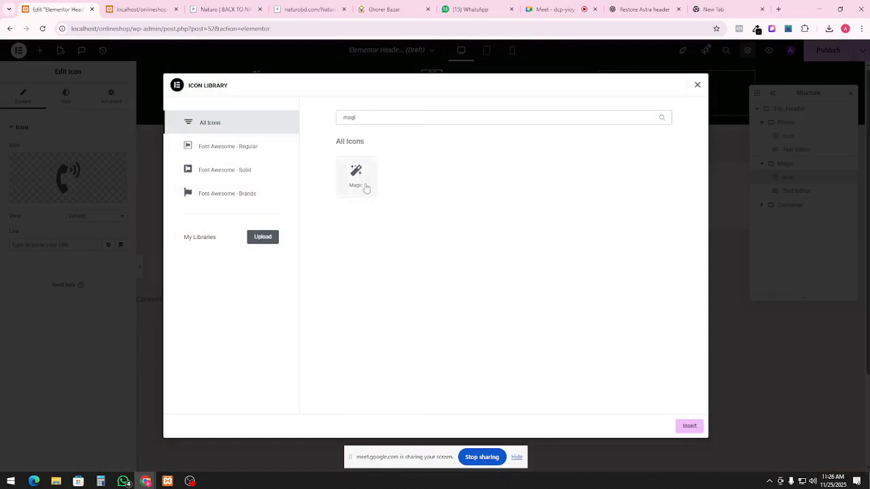
pyautogui.click(362, 182)
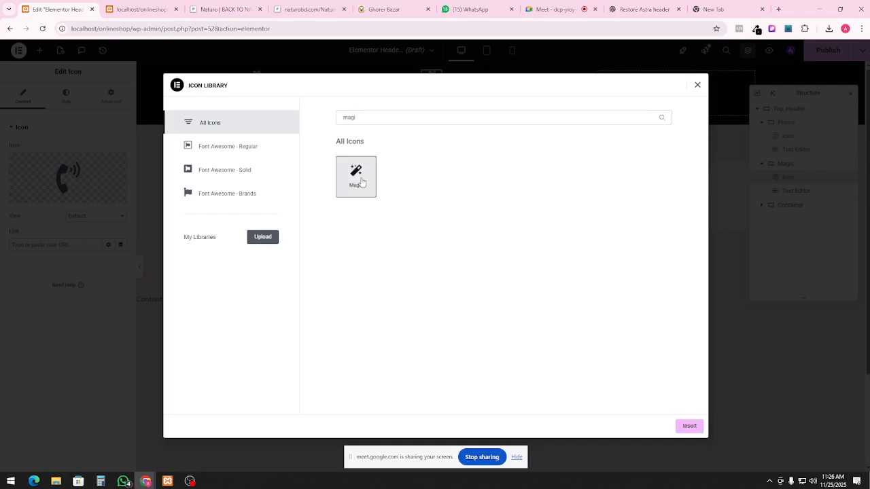
pyautogui.click(689, 425)
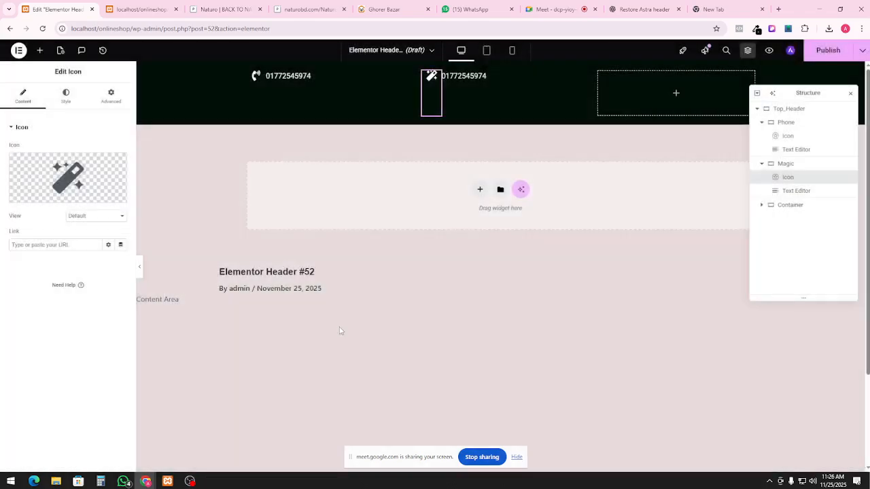
pyautogui.click(460, 79)
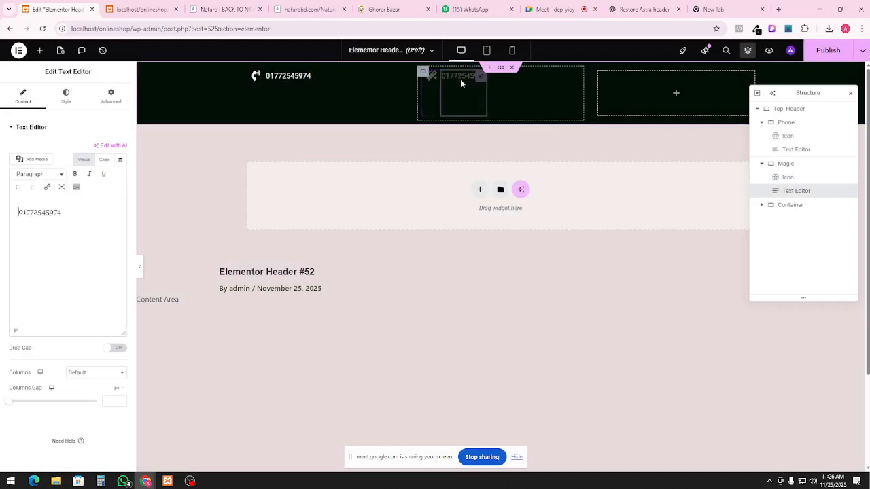
pyautogui.click(250, 5)
pyautogui.rightClick(405, 50)
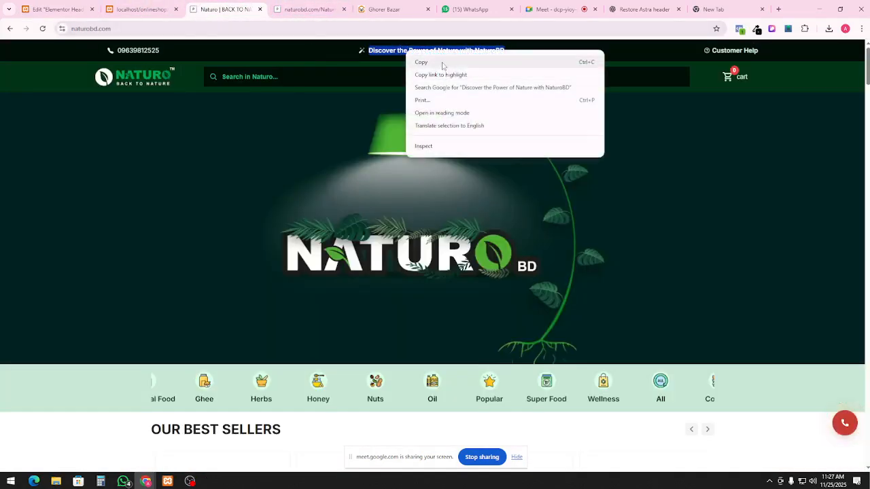
pyautogui.click(442, 64)
pyautogui.click(139, 9)
pyautogui.click(58, 9)
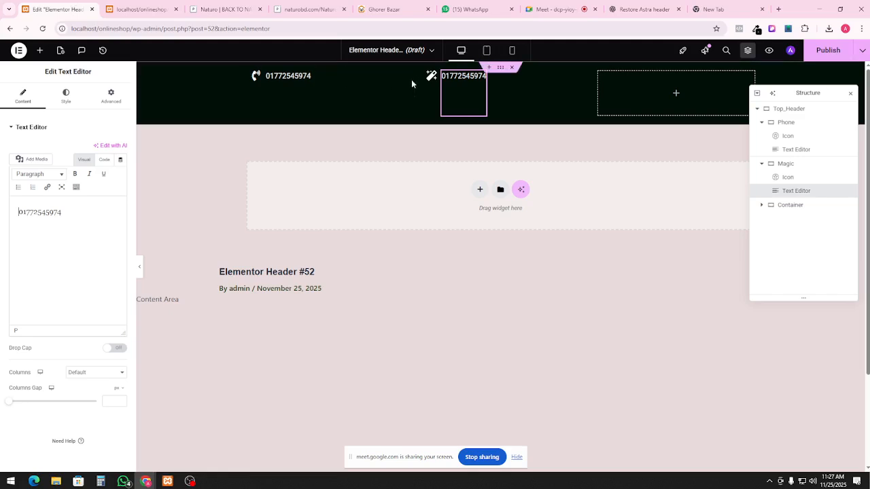
pyautogui.doubleClick(464, 76)
pyautogui.rightClick(466, 78)
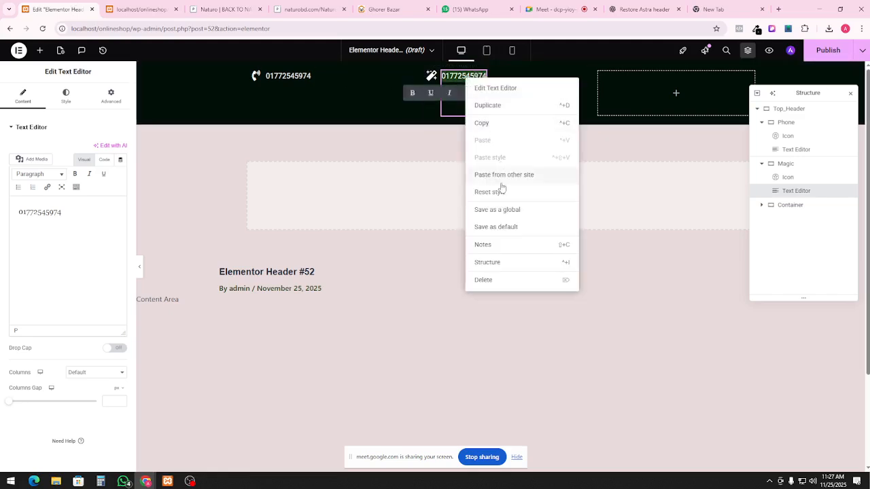
pyautogui.click(456, 76)
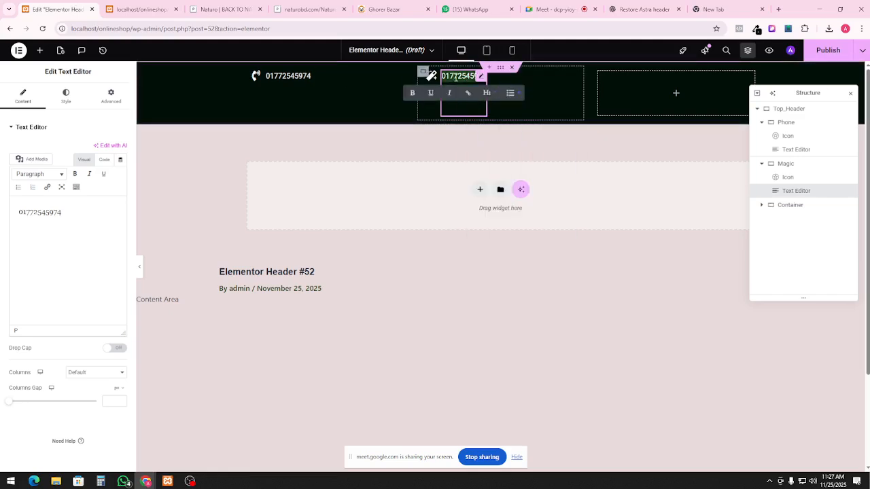
pyautogui.hotkey('ctrl', 'v')
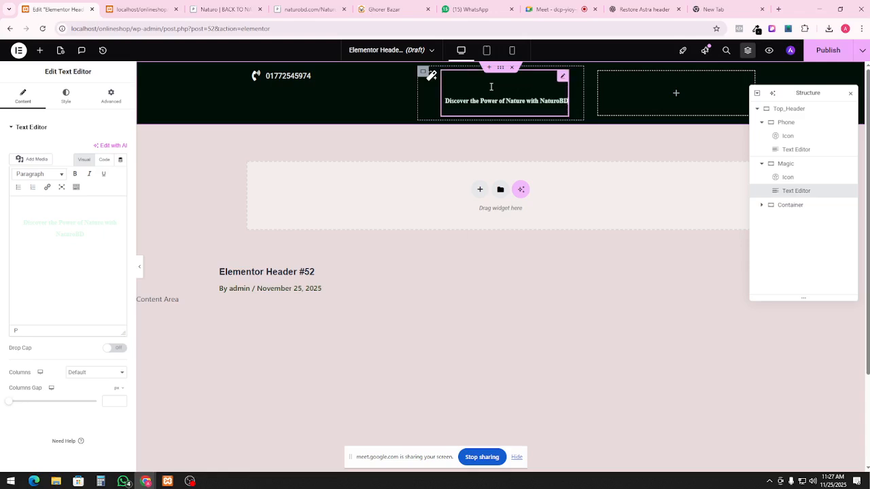
pyautogui.tripleClick(491, 89)
pyautogui.click(490, 98)
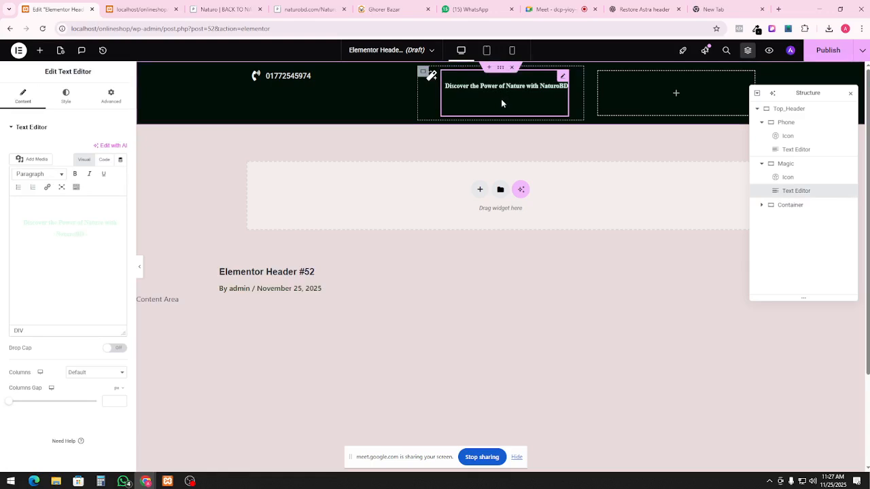
pyautogui.hotkey('ctrl', 'z')
pyautogui.hotkey('ctrl', 'z')
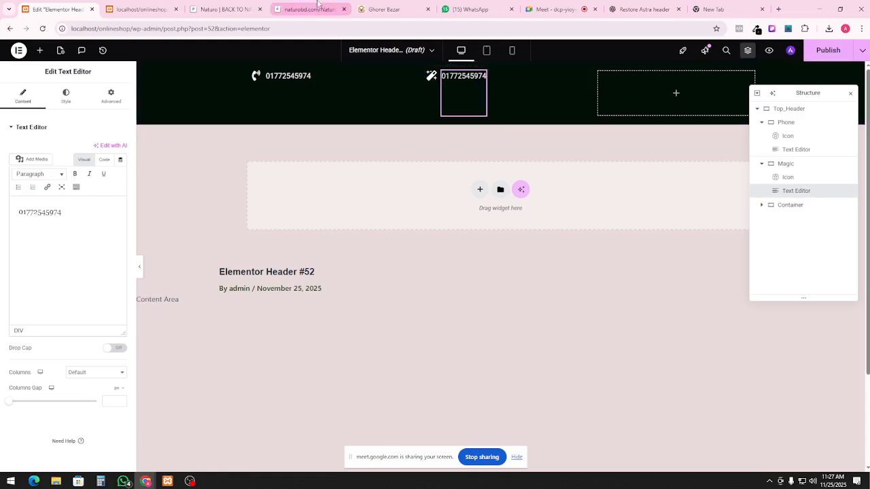
# Copy the naturobd.com header tagline and paste it into the Naturo logo tab's address bar to check it
pyautogui.click(224, 8)
pyautogui.rightClick(422, 52)
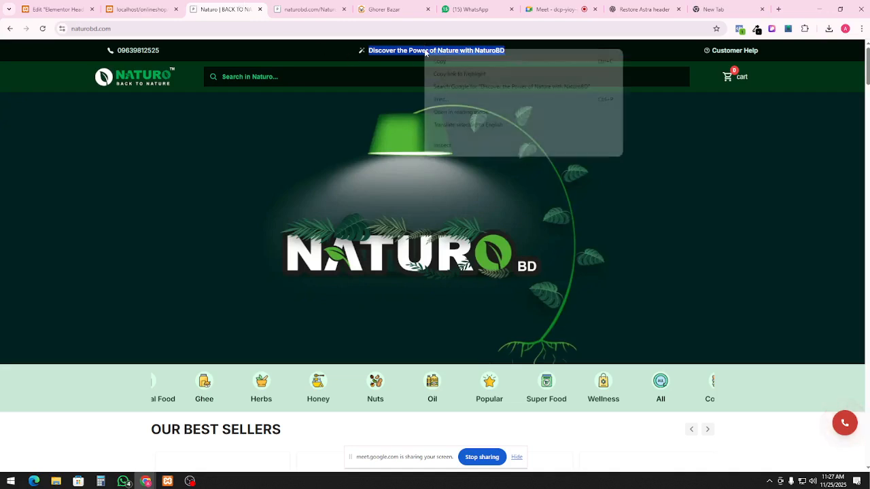
pyautogui.click(438, 60)
pyautogui.click(285, 10)
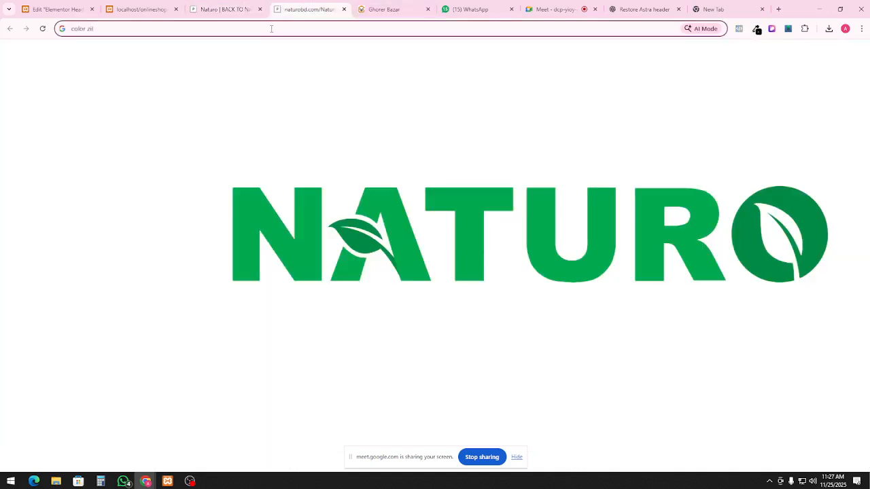
pyautogui.hotkey('ctrl', 'shift', 'Left')
pyautogui.hotkey('ctrl', 'shift', 'Left')
pyautogui.hotkey('ctrl', 'v')
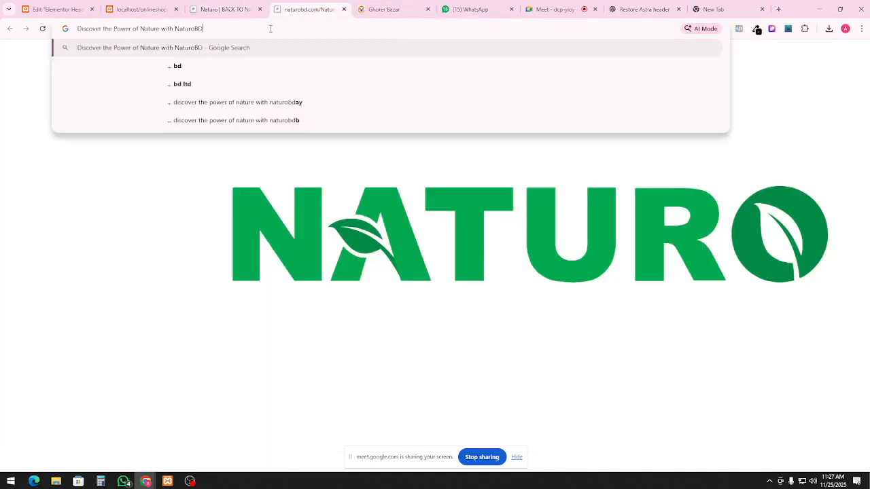
pyautogui.hotkey('ctrl', 'shift', 'Left')
pyautogui.hotkey('ctrl', 'shift', 'Left')
pyautogui.hotkey('ctrl', 'shift', 'Left')
pyautogui.hotkey('ctrl', 'shift', 'Left')
pyautogui.hotkey('ctrl', 'shift', 'Left')
pyautogui.hotkey('ctrl', 'shift', 'Left')
pyautogui.hotkey('ctrl', 'shift', 'Left')
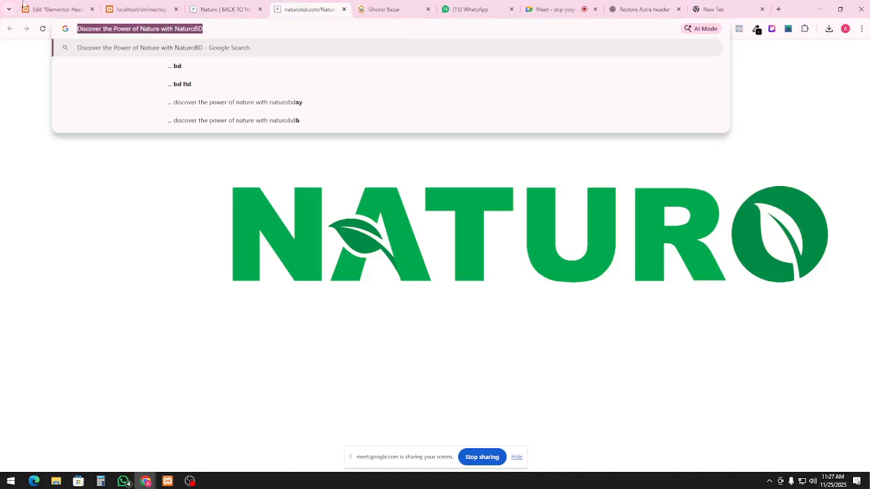
pyautogui.click(25, 5)
# Replace the Magic column's phone number with the pasted tagline
pyautogui.doubleClick(474, 80)
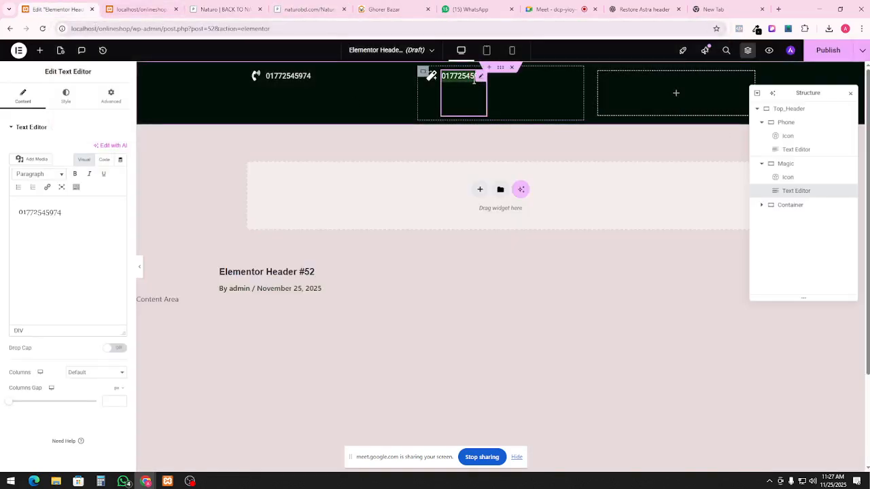
pyautogui.hotkey('ctrl', 'v')
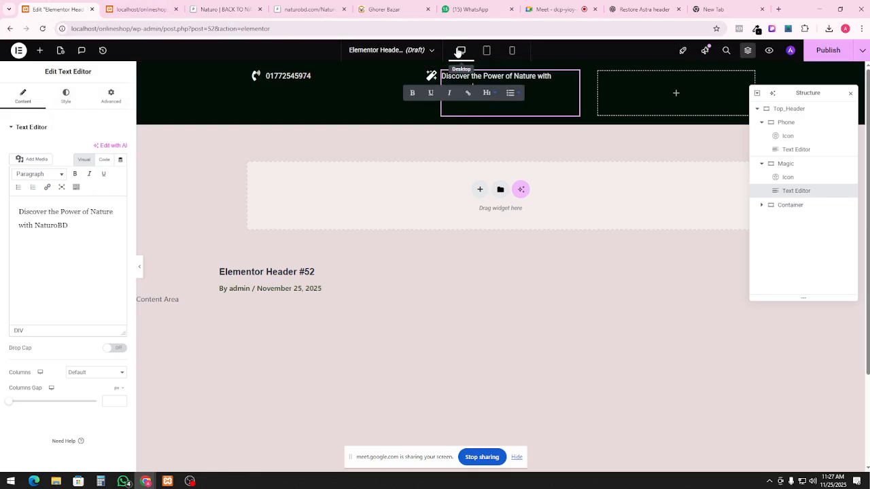
pyautogui.click(503, 134)
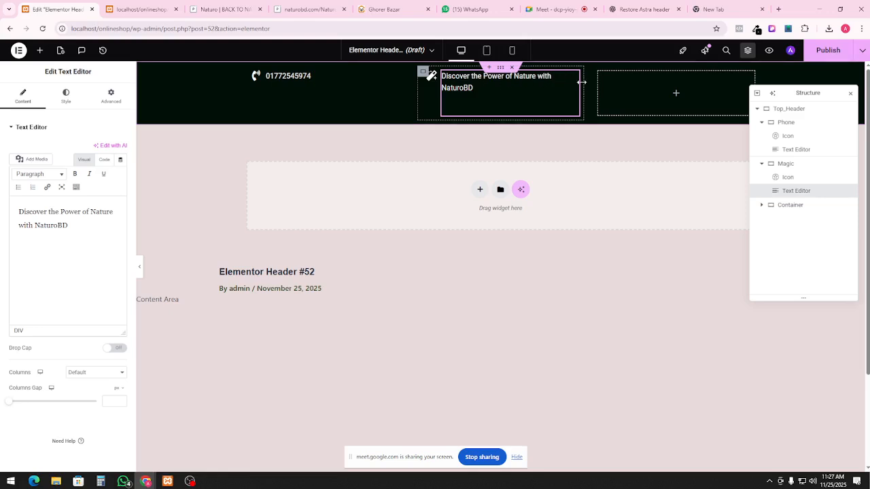
# Widen the Magic column to about 35% so the tagline fits one line, then compare with naturobd.com
pyautogui.moveTo(582, 82)
pyautogui.mouseDown()
pyautogui.moveTo(607, 80)
pyautogui.moveTo(576, 92)
pyautogui.moveTo(637, 89)
pyautogui.moveTo(569, 88)
pyautogui.mouseUp()
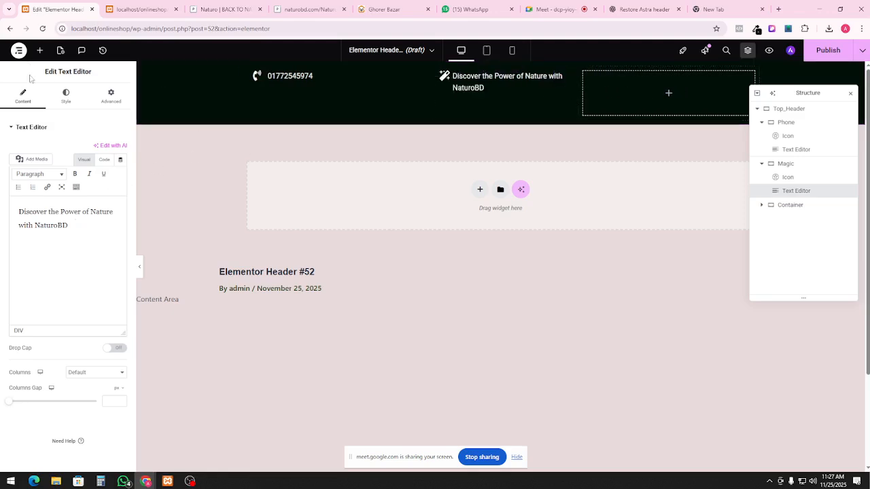
pyautogui.click(787, 164)
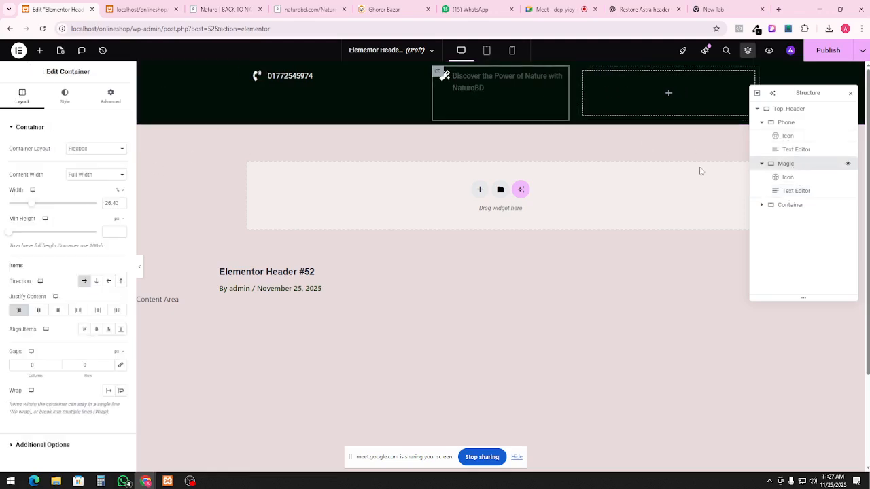
pyautogui.moveTo(32, 203); pyautogui.dragTo(40, 210)
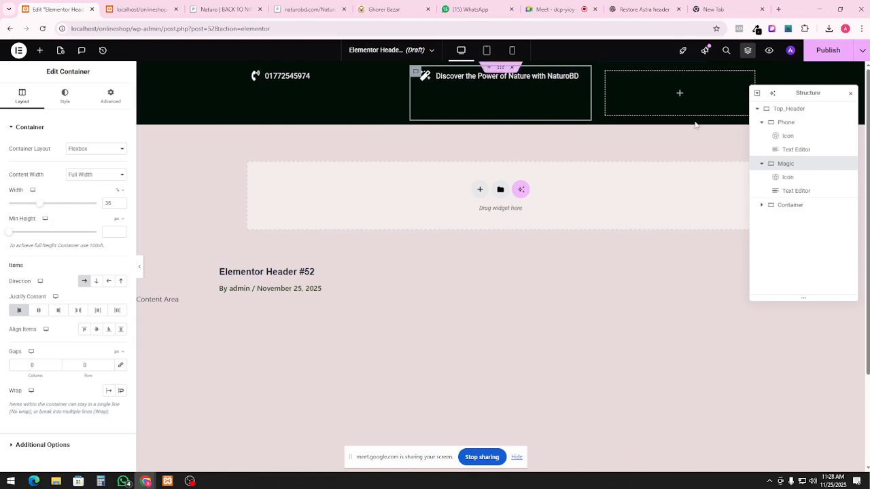
pyautogui.click(153, 8)
pyautogui.click(215, 4)
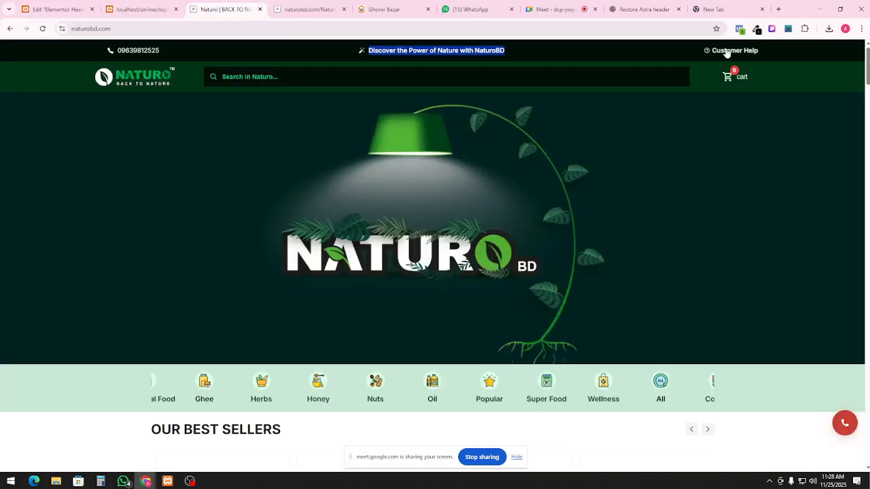
# Duplicate the Magic container in the header's Structure panel
pyautogui.click(142, 9)
pyautogui.click(50, 5)
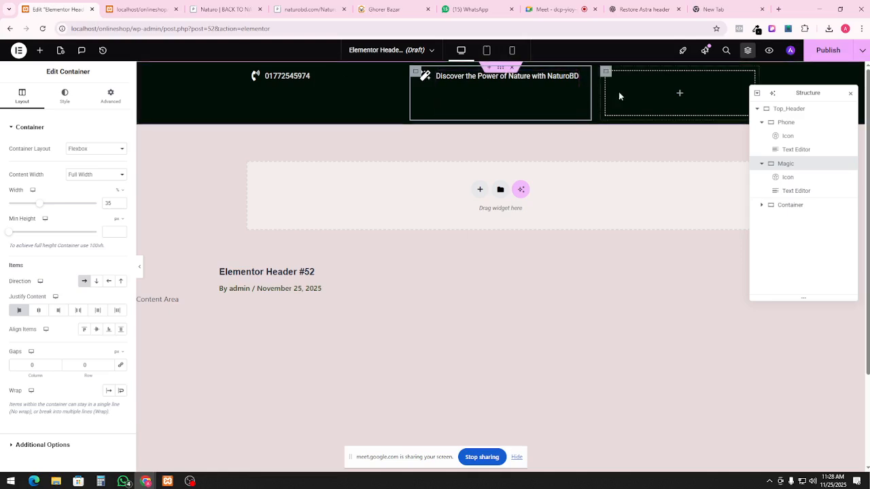
pyautogui.rightClick(799, 168)
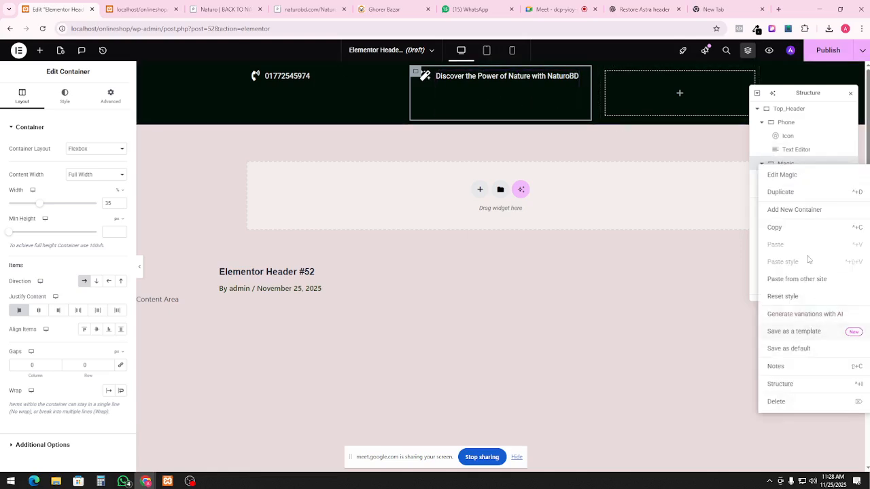
pyautogui.click(794, 193)
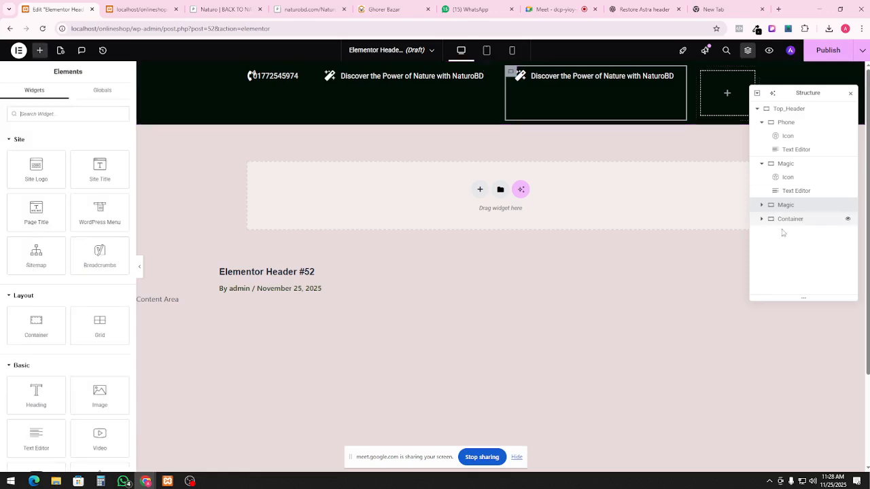
# Delete the empty container and rename the Magic copy to 'Help'
pyautogui.rightClick(791, 220)
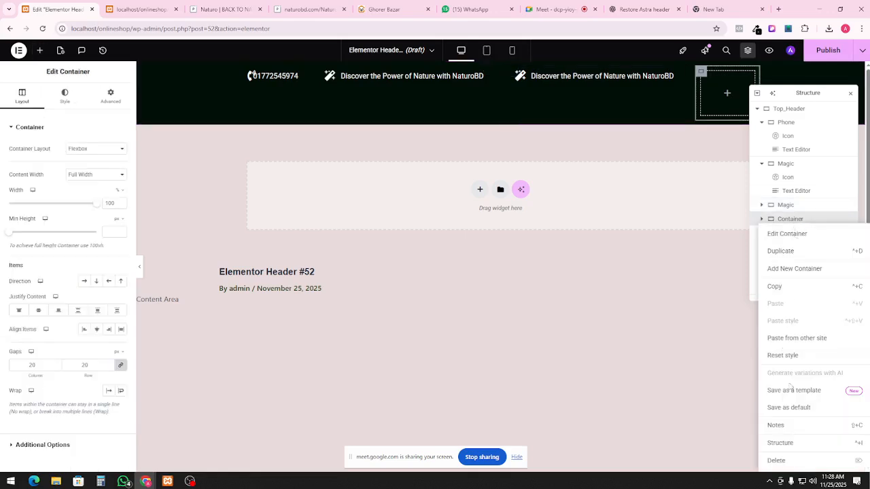
pyautogui.click(786, 460)
pyautogui.doubleClick(785, 205)
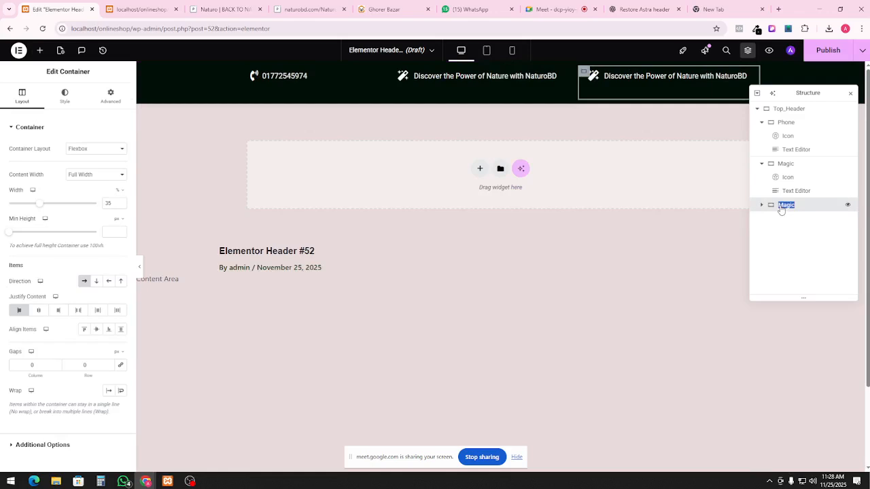
pyautogui.write('Help')
# Replace the Help block's magic-wand icon with the question-circle icon from the Icon Library
pyautogui.click(761, 204)
pyautogui.click(786, 218)
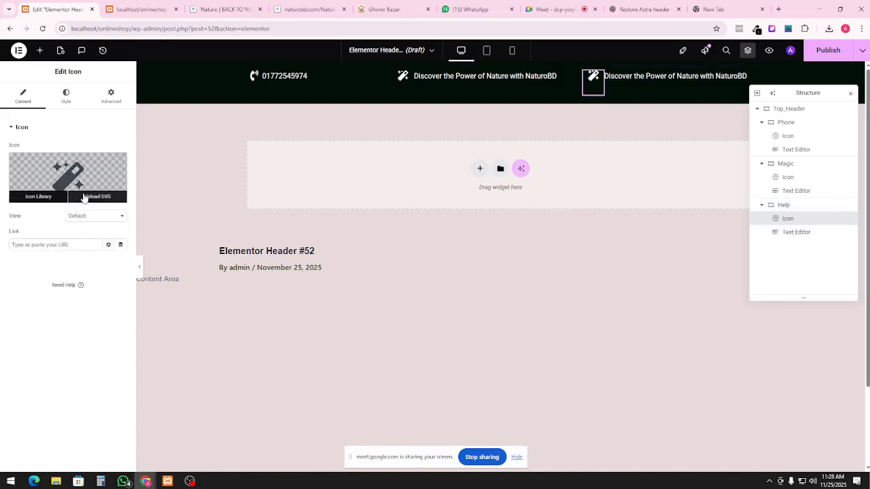
pyautogui.click(84, 197)
pyautogui.click(469, 286)
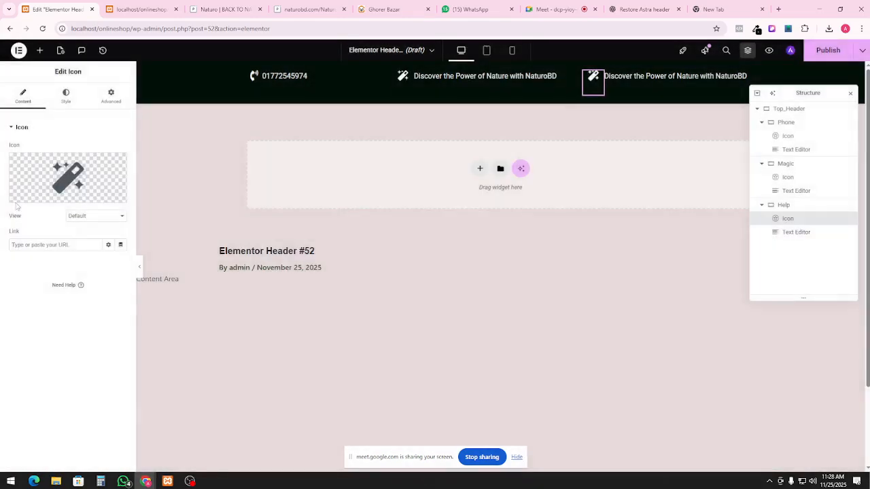
pyautogui.click(27, 198)
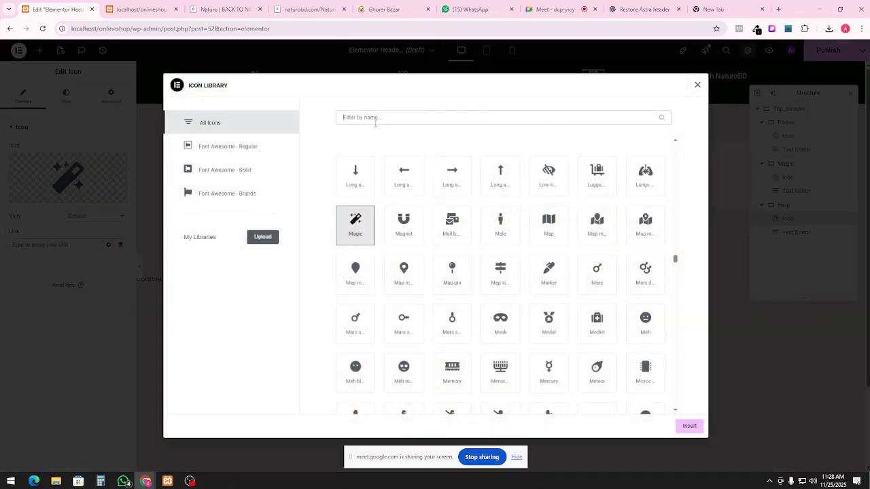
pyautogui.write('hel')
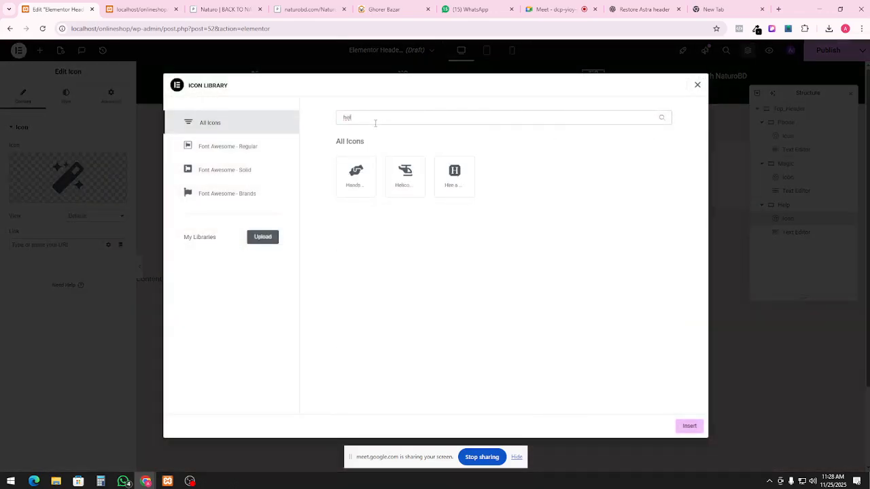
pyautogui.press('BackSpace')
pyautogui.press('BackSpace')
pyautogui.press('BackSpace')
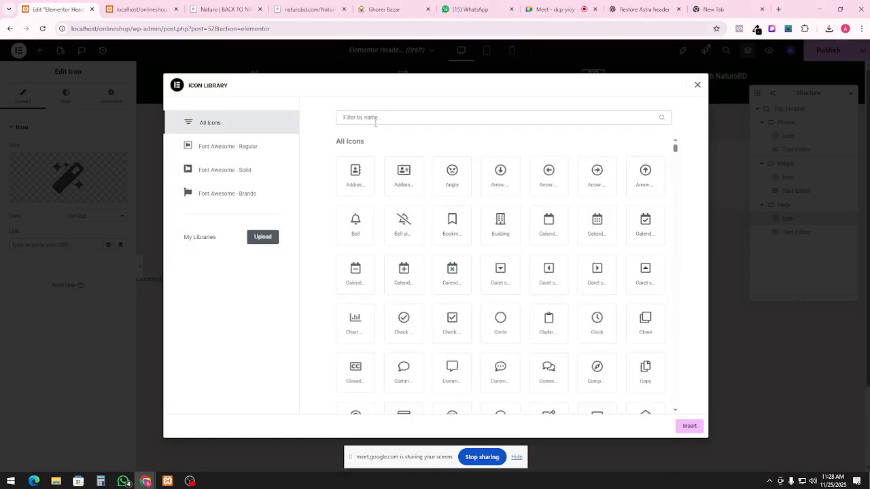
pyautogui.write('que')
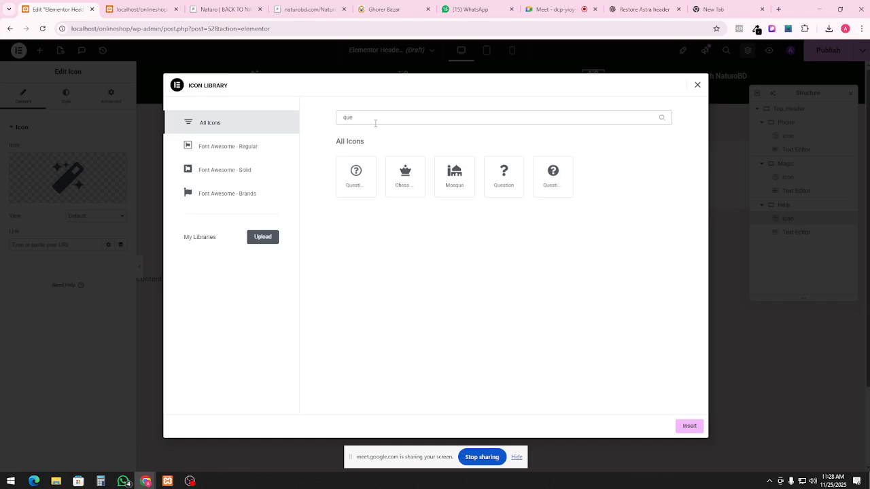
pyautogui.click(364, 175)
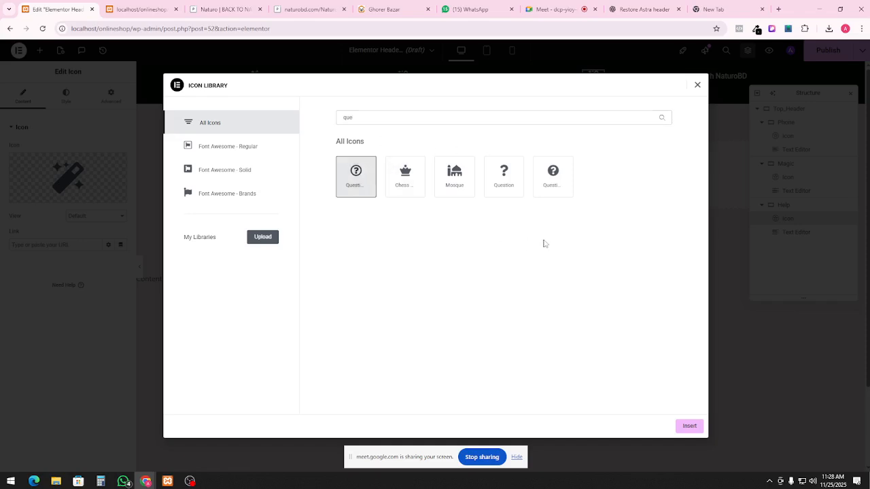
pyautogui.click(689, 427)
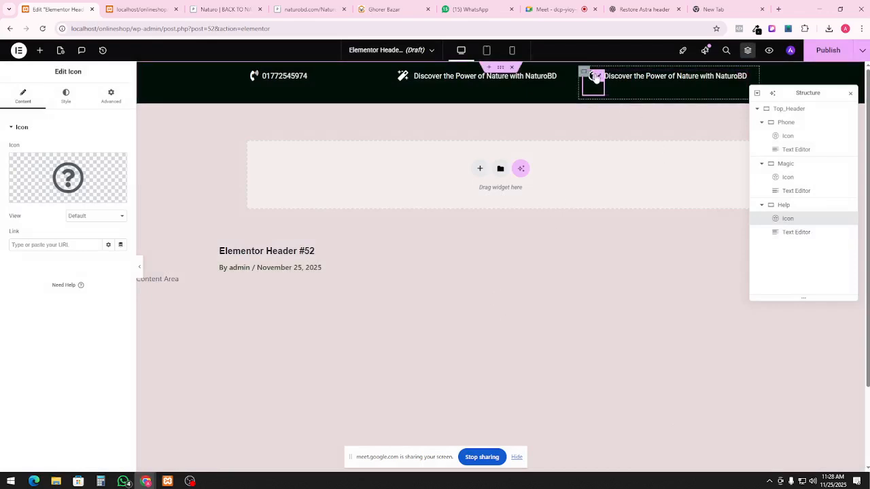
# Select the Help block's text and compare it with the naturobd.com reference header
pyautogui.click(639, 75)
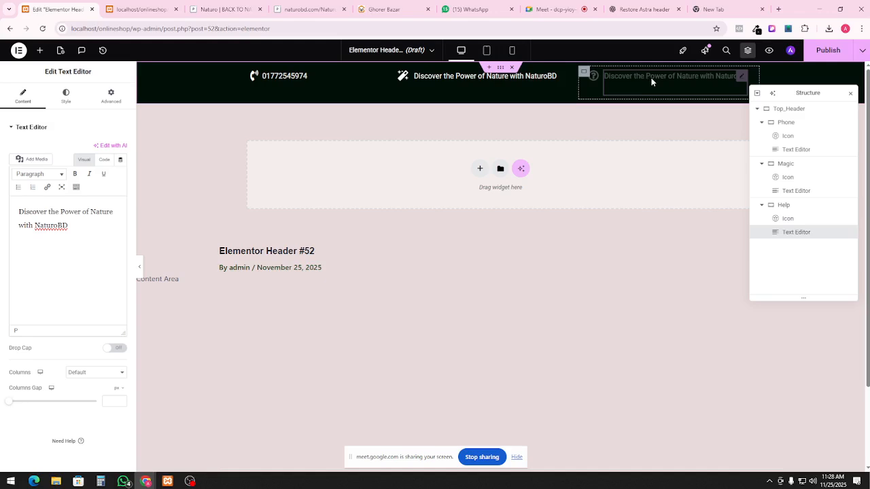
pyautogui.click(651, 79)
pyautogui.hotkey('ctrl', 'a')
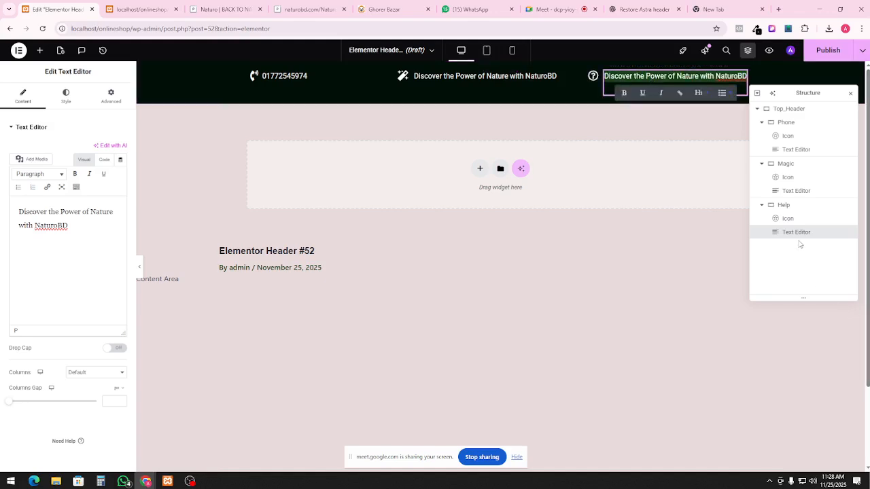
pyautogui.click(232, 8)
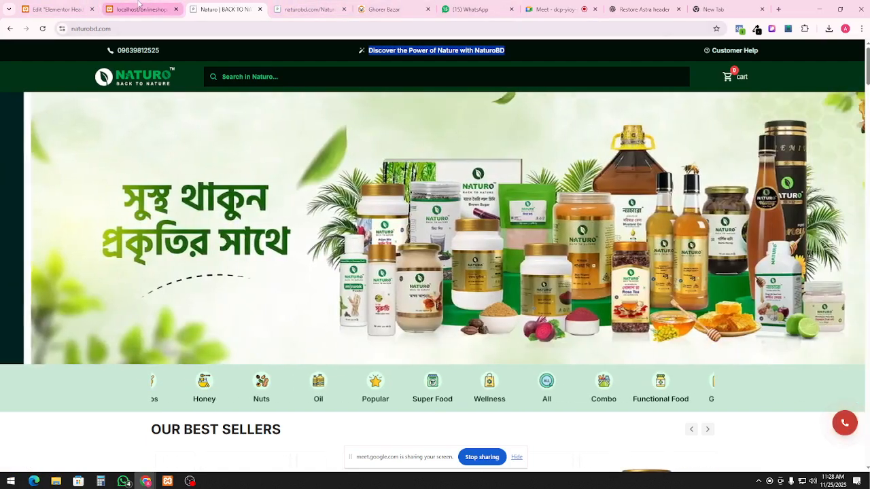
pyautogui.click(139, 8)
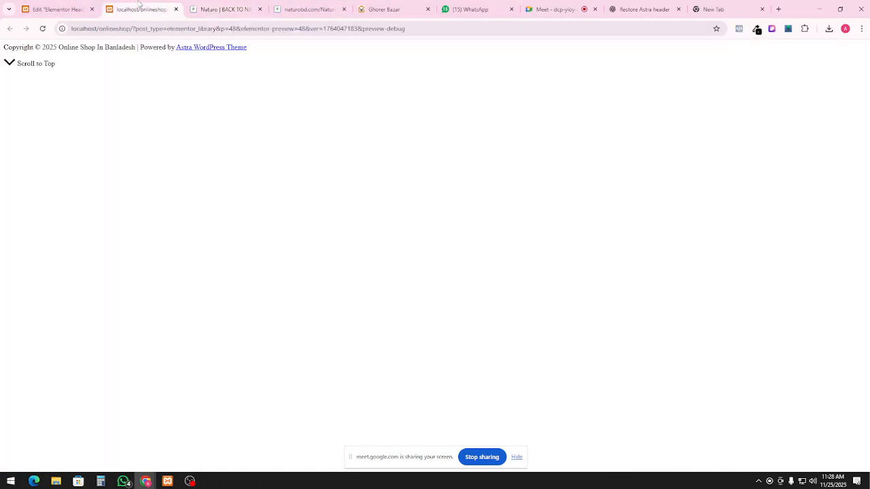
pyautogui.click(58, 9)
# Delete the Help block's copied Text Editor widget
pyautogui.rightClick(800, 240)
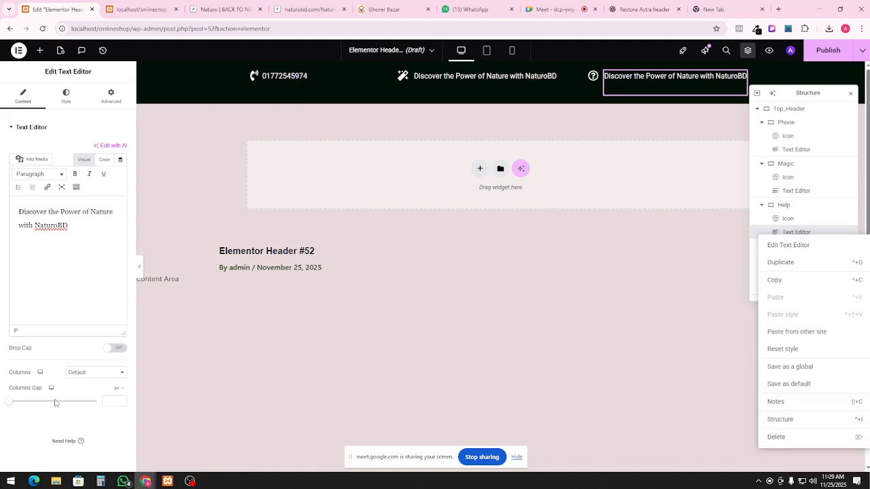
pyautogui.click(776, 231)
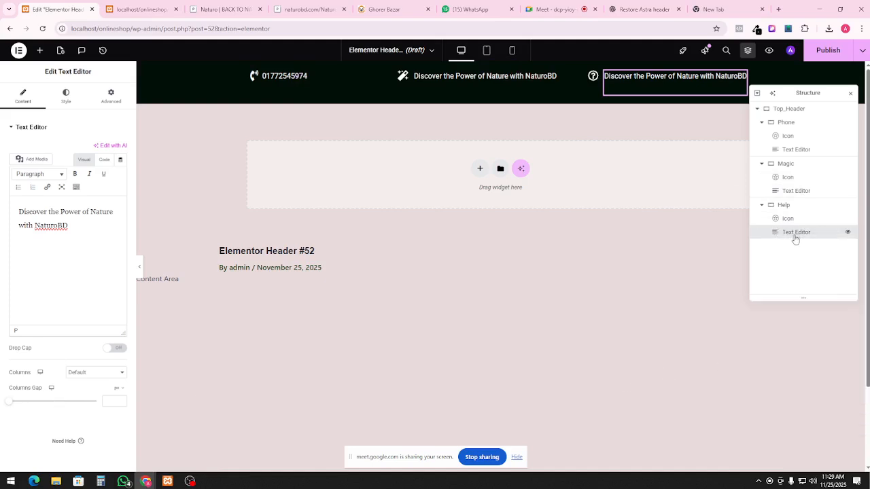
pyautogui.rightClick(795, 237)
pyautogui.click(781, 436)
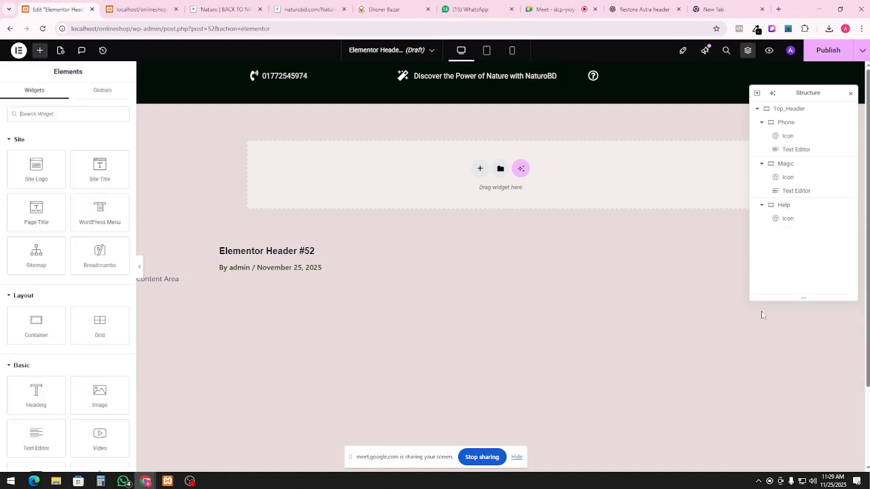
# Drop a Links widget into the Help block, then delete it again
pyautogui.click(46, 113)
pyautogui.write('link')
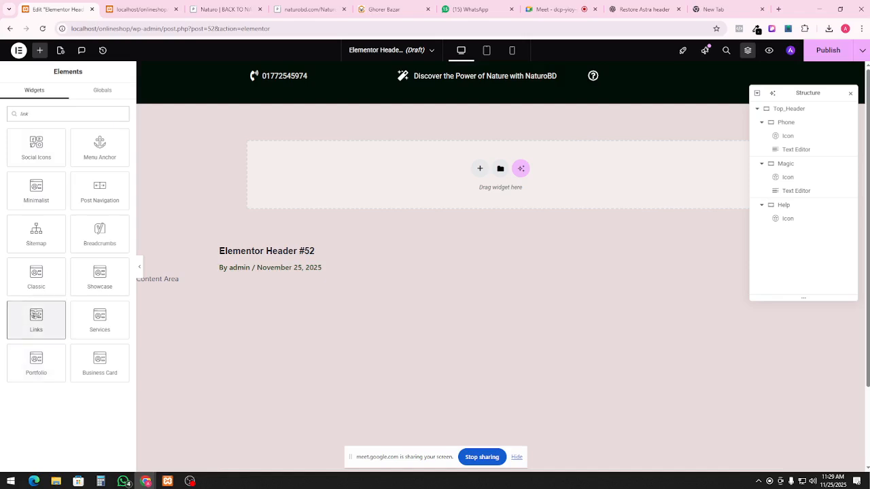
pyautogui.moveTo(36, 317); pyautogui.dragTo(711, 81)
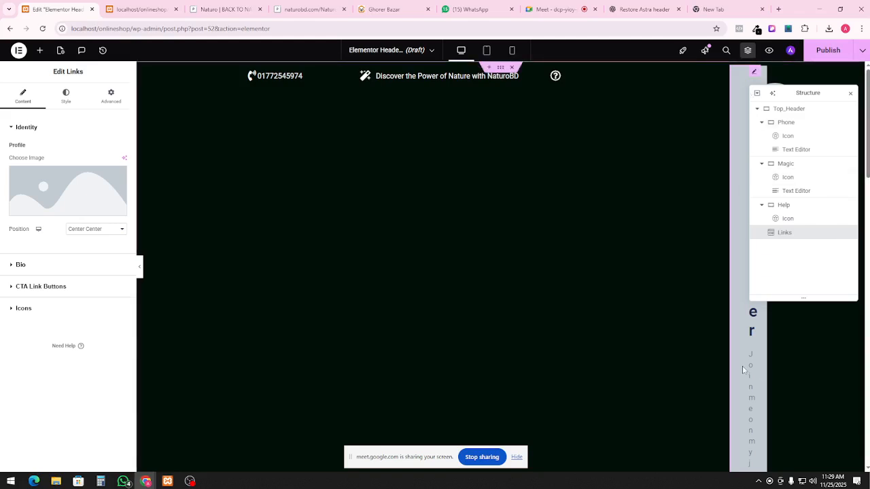
pyautogui.rightClick(783, 237)
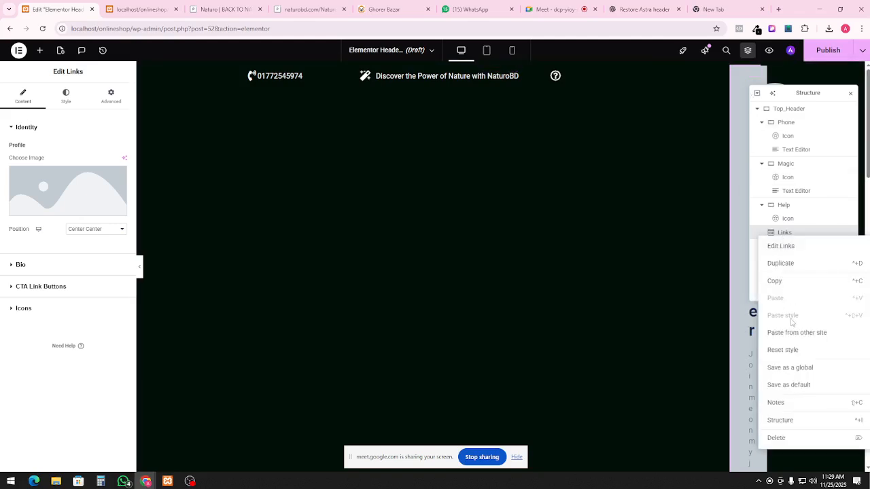
pyautogui.click(791, 440)
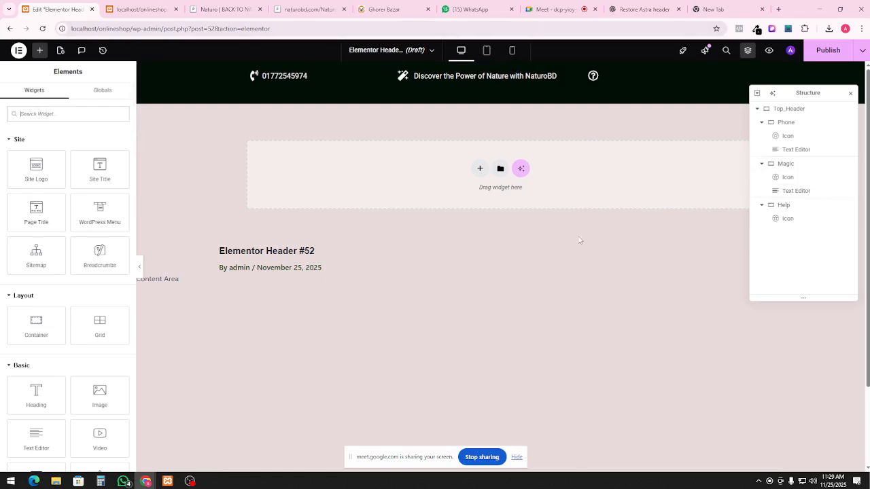
# Undo to restore the Help text widget and change its text to 'Customer Help'
pyautogui.hotkey('ctrl', 'z')
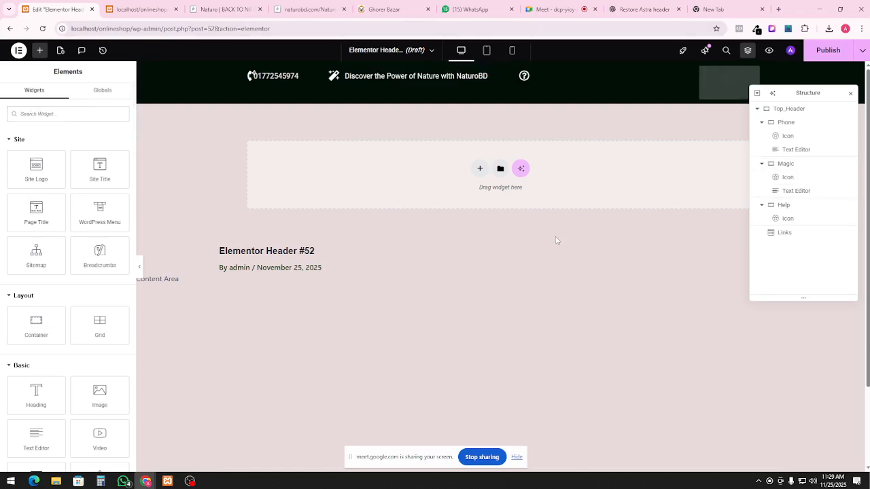
pyautogui.hotkey('ctrl', 'z')
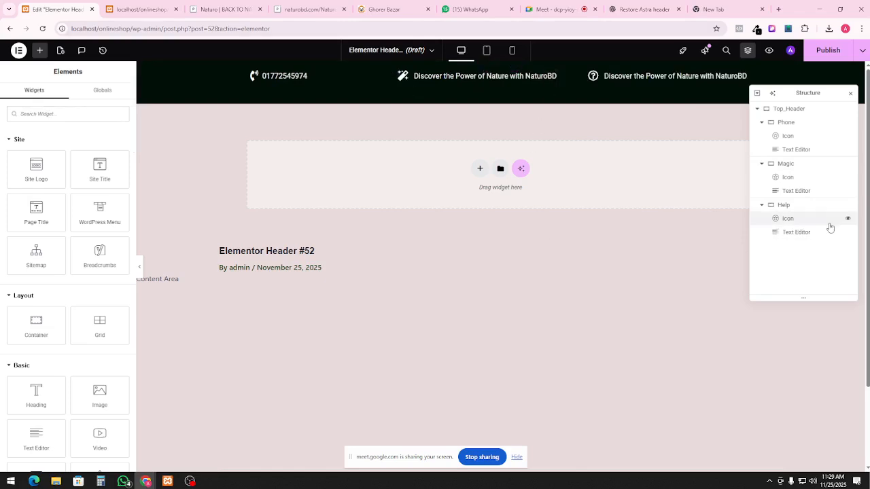
pyautogui.click(809, 235)
pyautogui.tripleClick(680, 77)
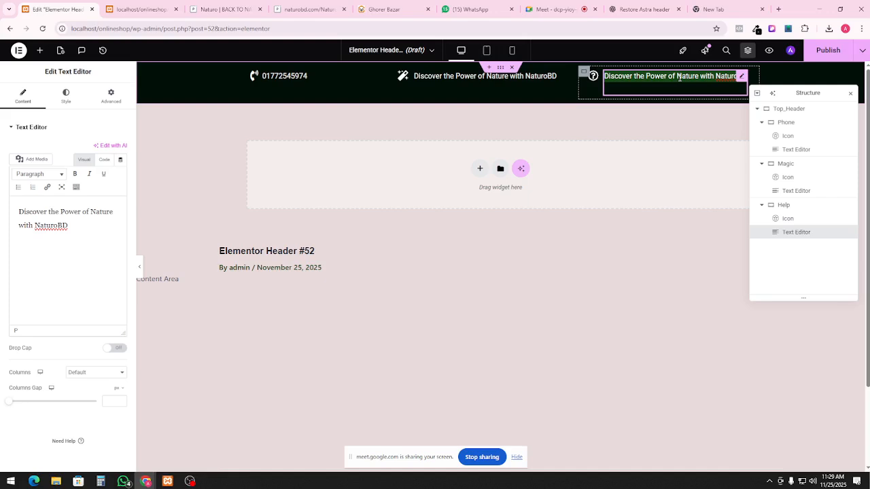
pyautogui.write('Cus')
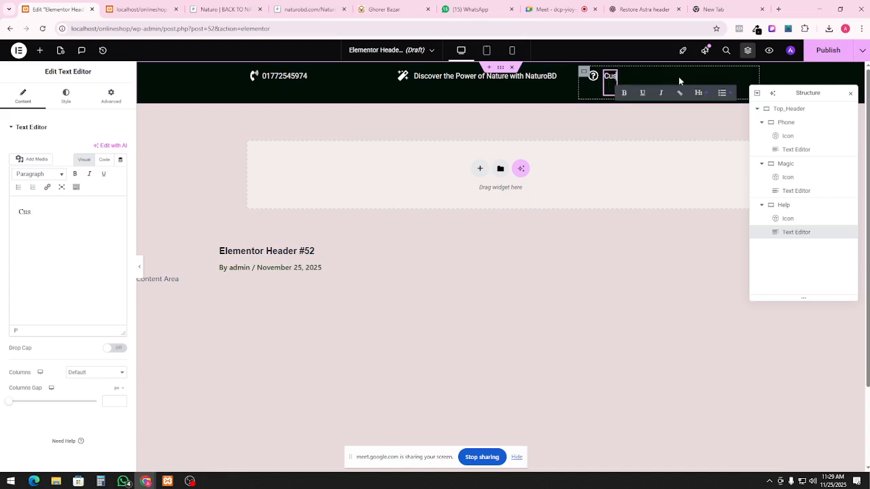
pyautogui.write('tomer Help')
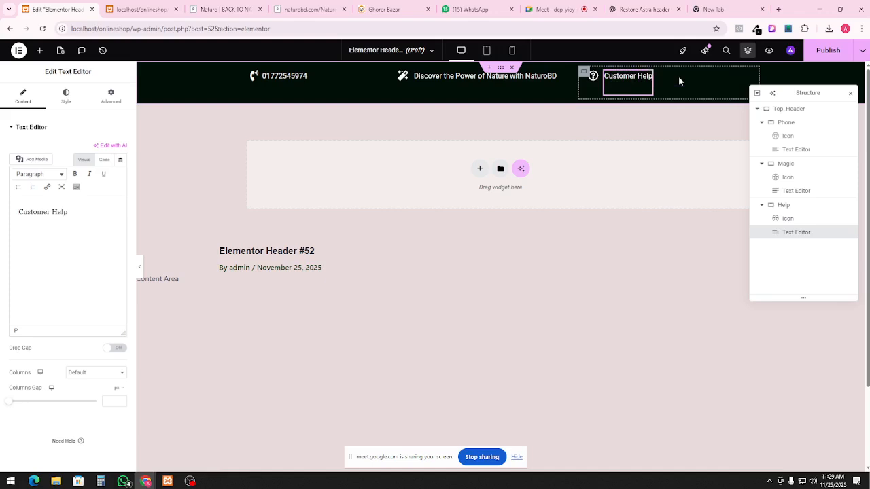
pyautogui.click(611, 260)
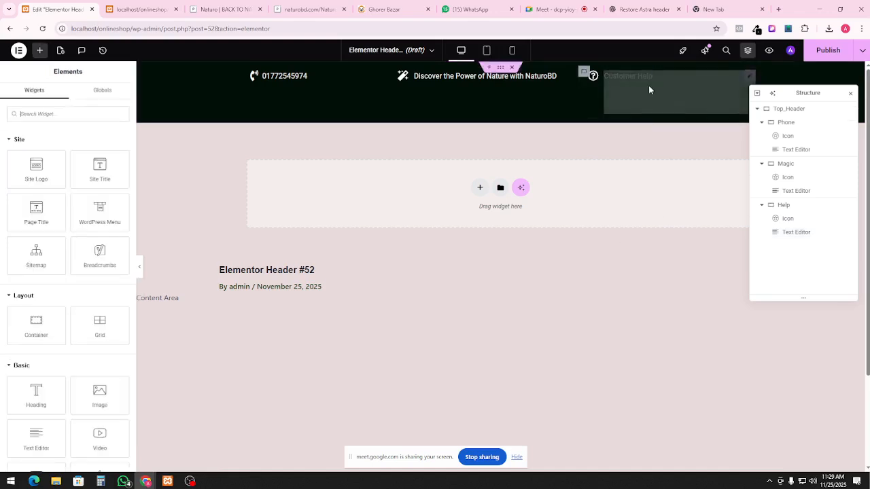
# Reselect the Customer Help widget and review its Content and Advanced settings
pyautogui.click(644, 82)
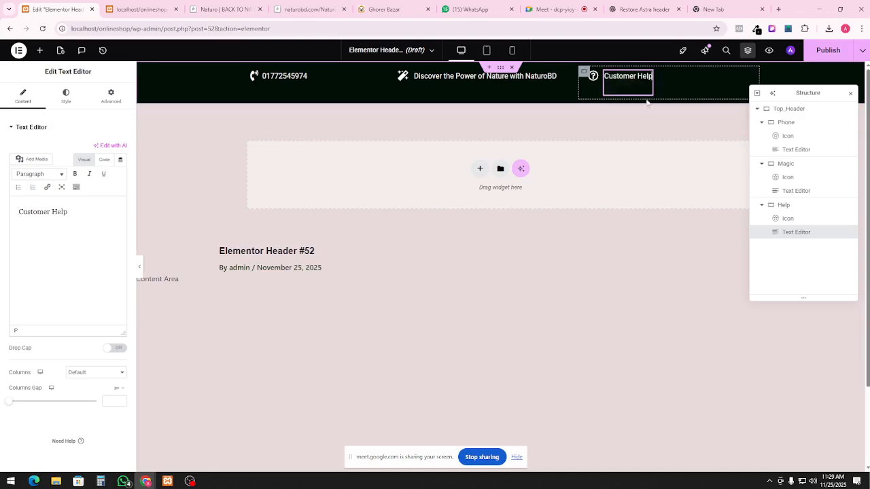
pyautogui.click(26, 90)
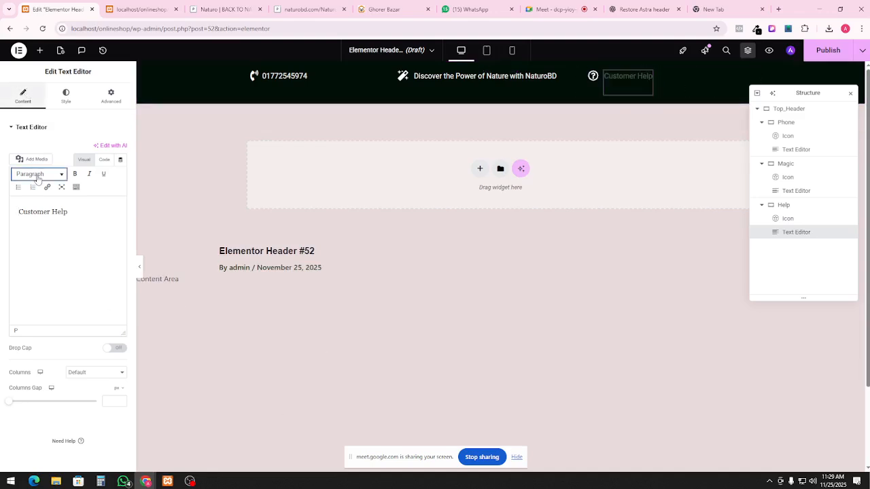
pyautogui.click(10, 129)
pyautogui.click(11, 129)
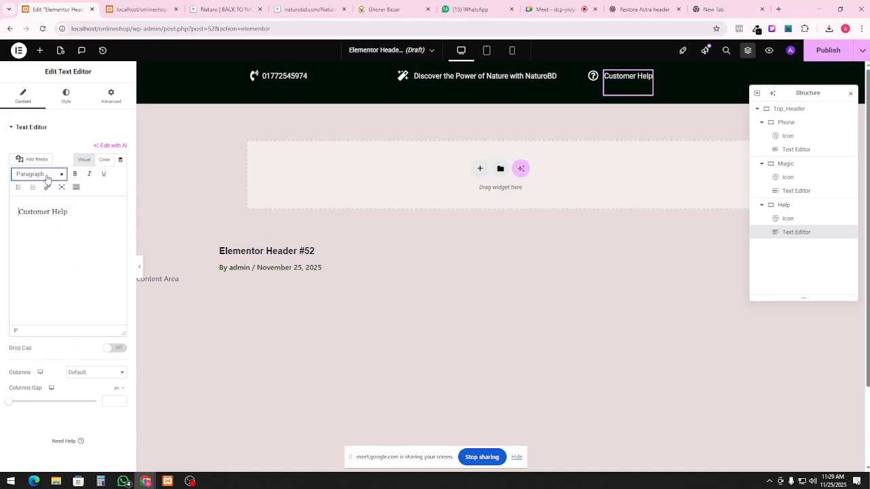
pyautogui.click(10, 128)
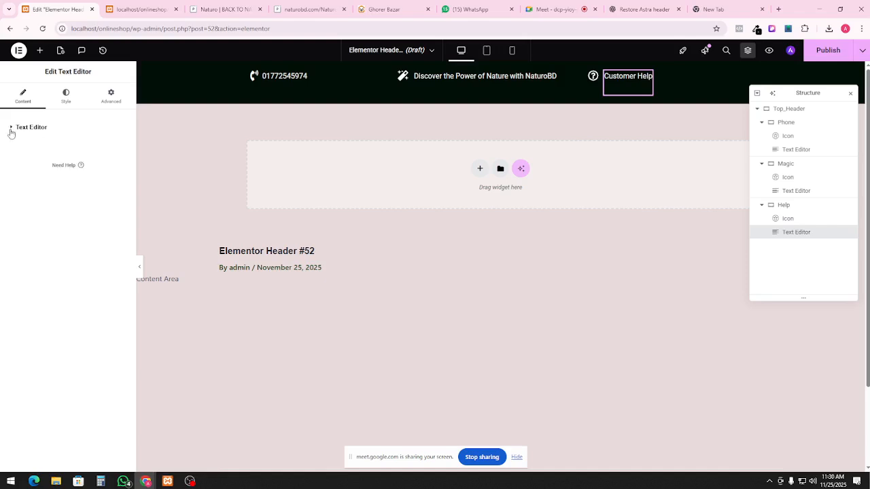
pyautogui.click(10, 128)
pyautogui.click(113, 101)
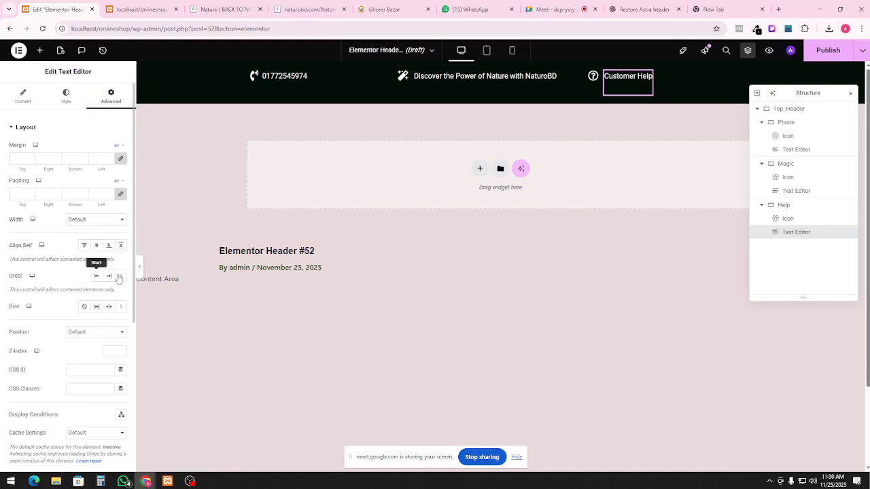
pyautogui.scroll(-5, 99, 190)
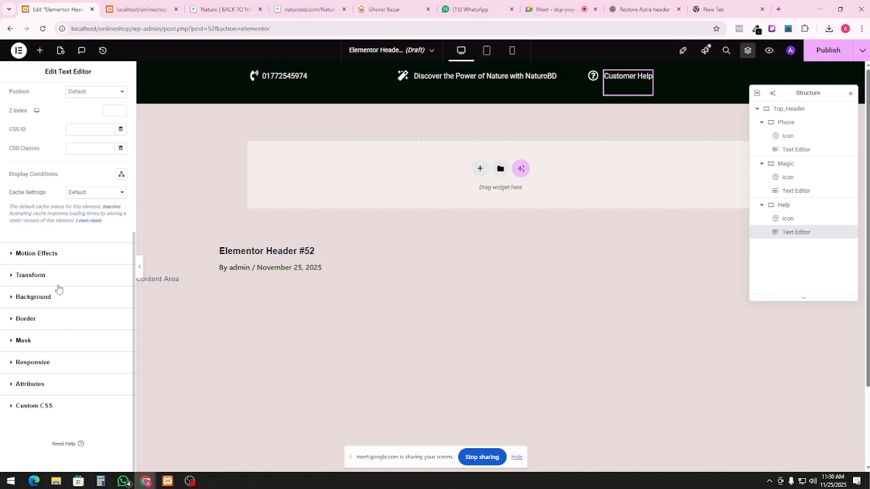
pyautogui.scroll(5, 55, 302)
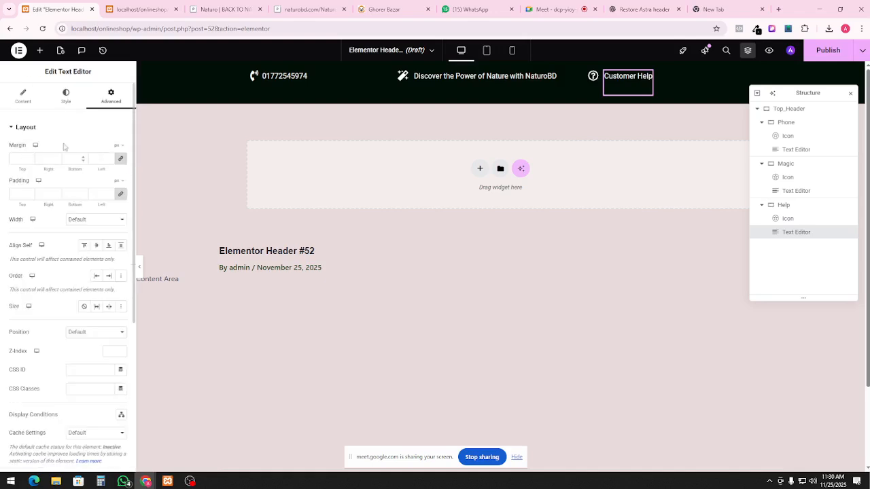
pyautogui.click(23, 95)
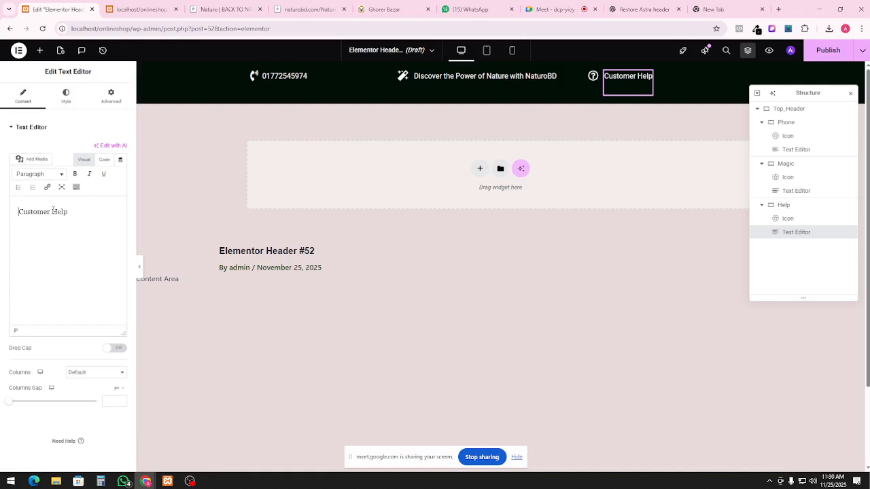
# Link the Customer Help text to /help
pyautogui.tripleClick(62, 212)
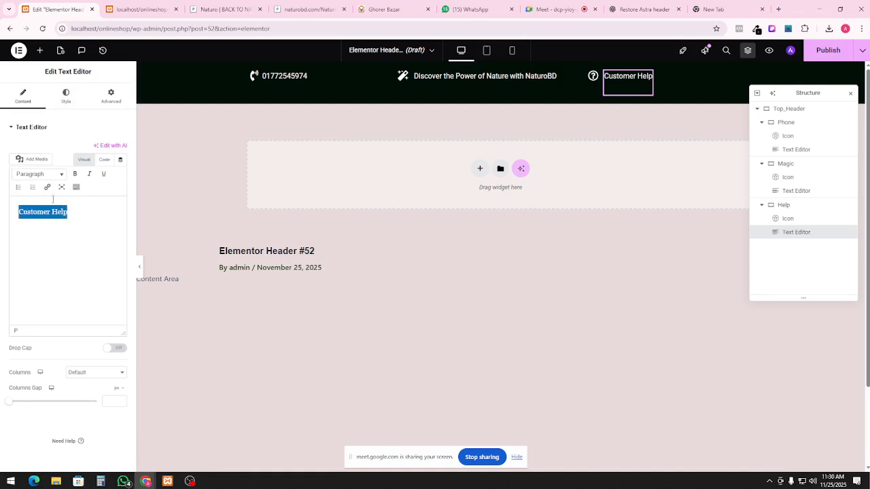
pyautogui.click(47, 187)
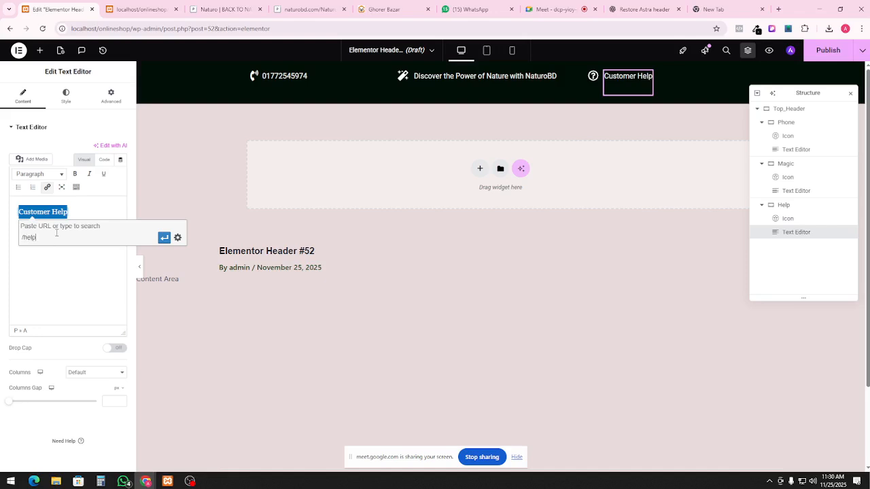
pyautogui.click(163, 238)
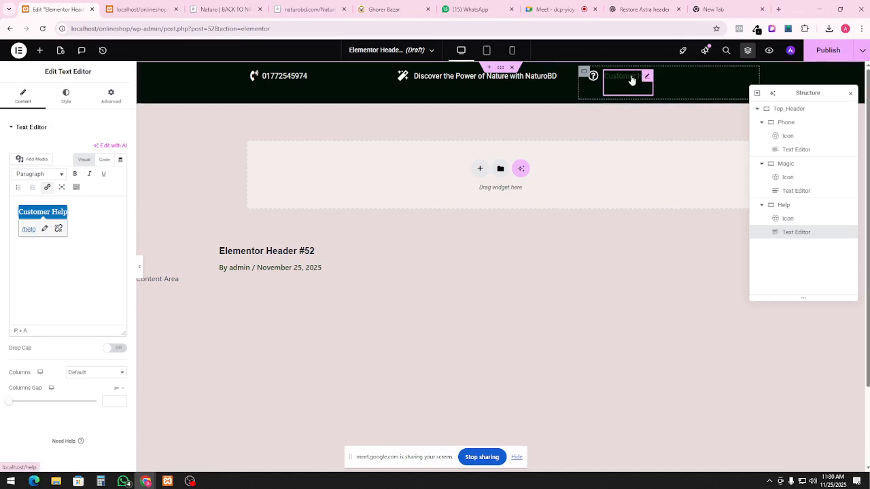
# Set the Customer Help text colour and link colour to near-white
pyautogui.click(66, 95)
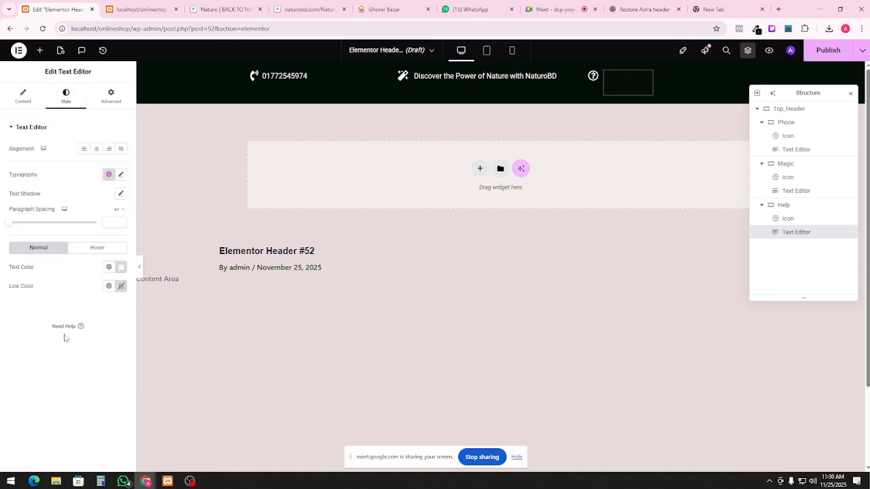
pyautogui.click(121, 267)
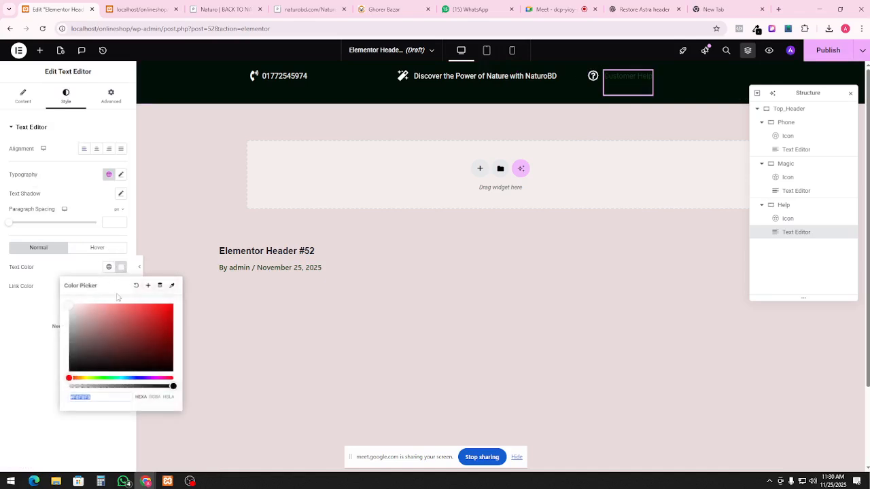
pyautogui.click(70, 306)
pyautogui.click(15, 321)
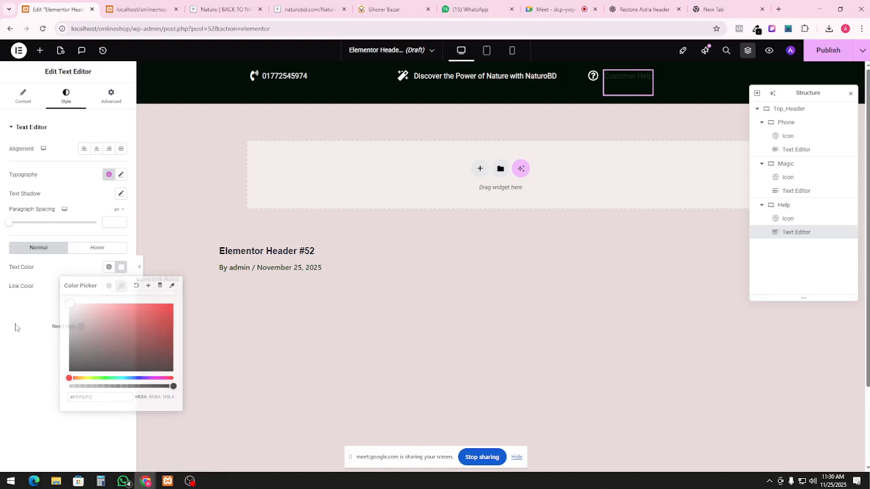
pyautogui.click(121, 291)
pyautogui.moveTo(120, 396); pyautogui.dragTo(60, 327)
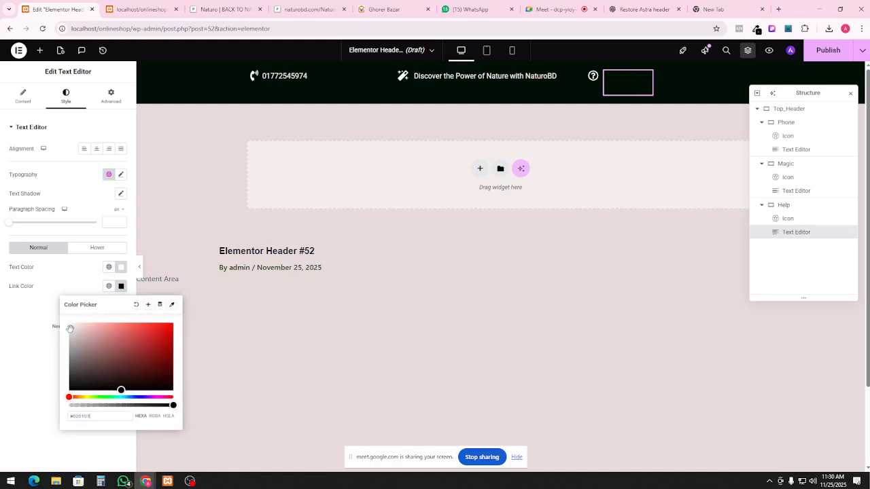
pyautogui.click(71, 327)
pyautogui.click(74, 331)
pyautogui.moveTo(76, 331); pyautogui.dragTo(71, 323)
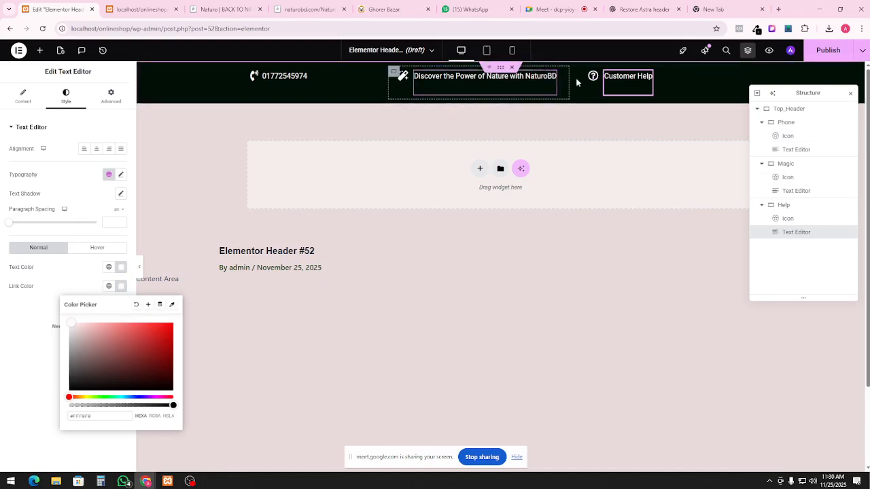
pyautogui.click(256, 90)
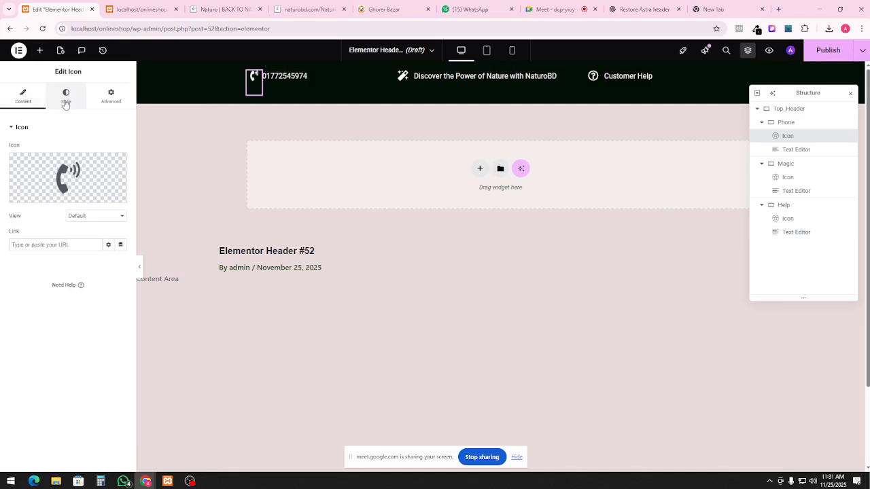
# Resize the phone and wand icons to 15 and the question-mark icon to 18
pyautogui.click(66, 102)
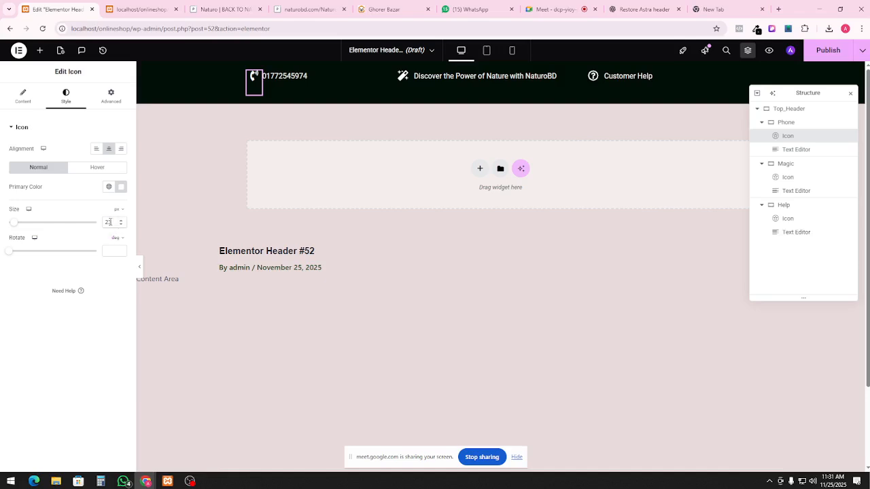
pyautogui.write('1')
pyautogui.press('BackSpace')
pyautogui.write('5')
pyautogui.click(402, 77)
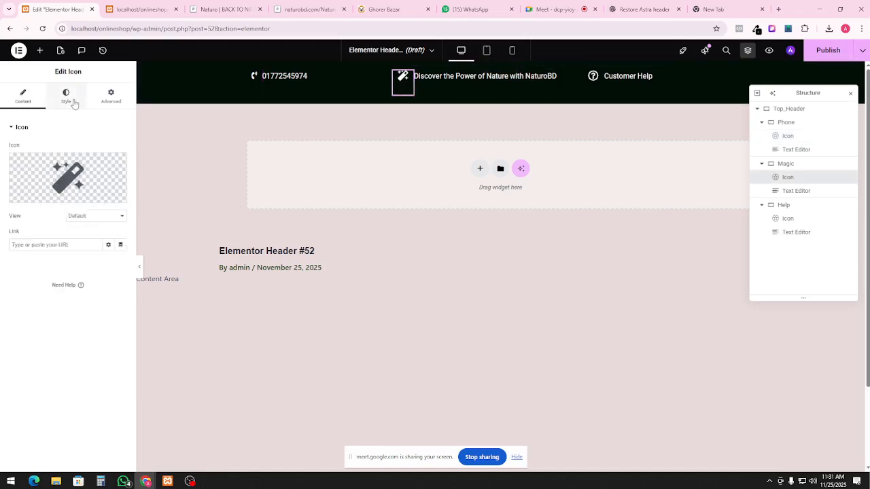
pyautogui.click(71, 102)
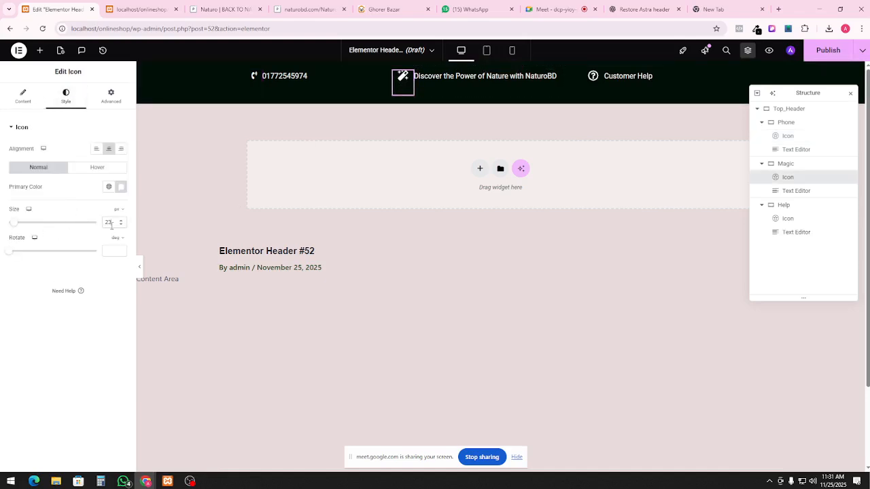
pyautogui.write('15')
pyautogui.click(593, 76)
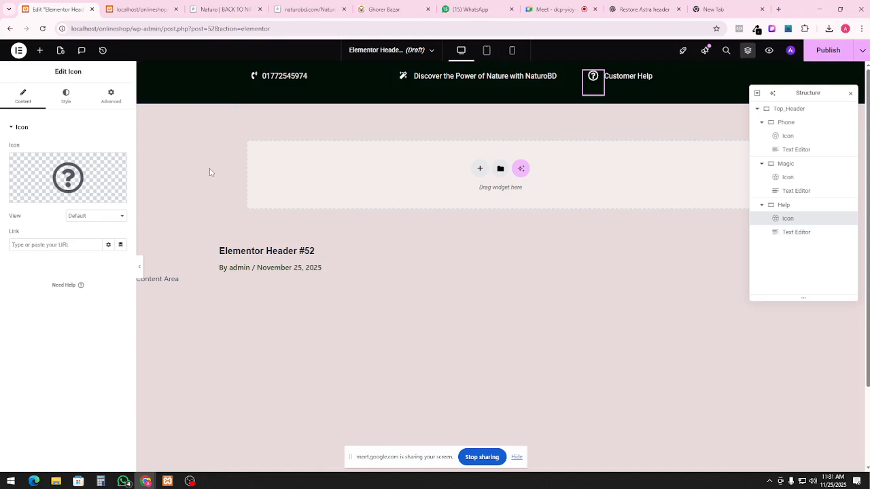
pyautogui.click(68, 102)
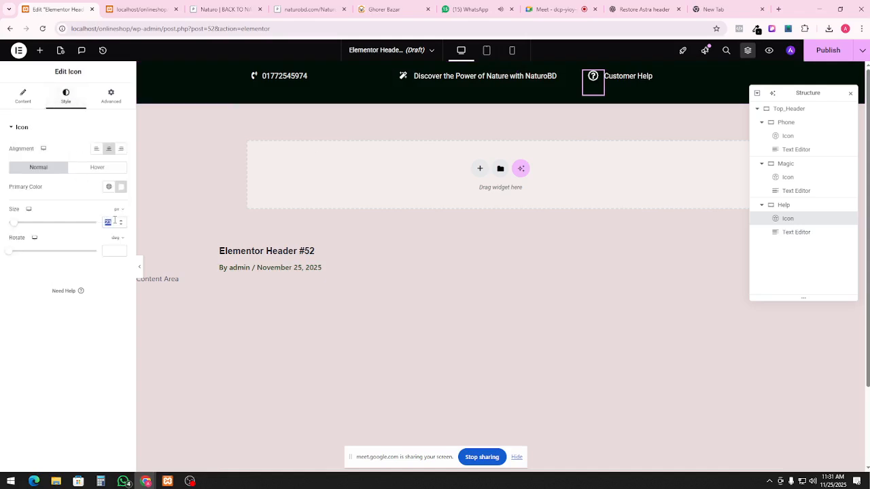
pyautogui.write('18')
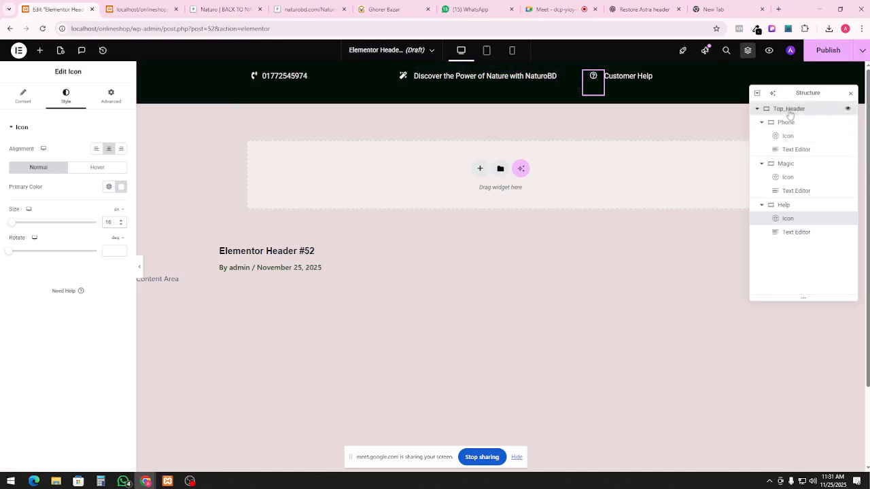
pyautogui.click(787, 109)
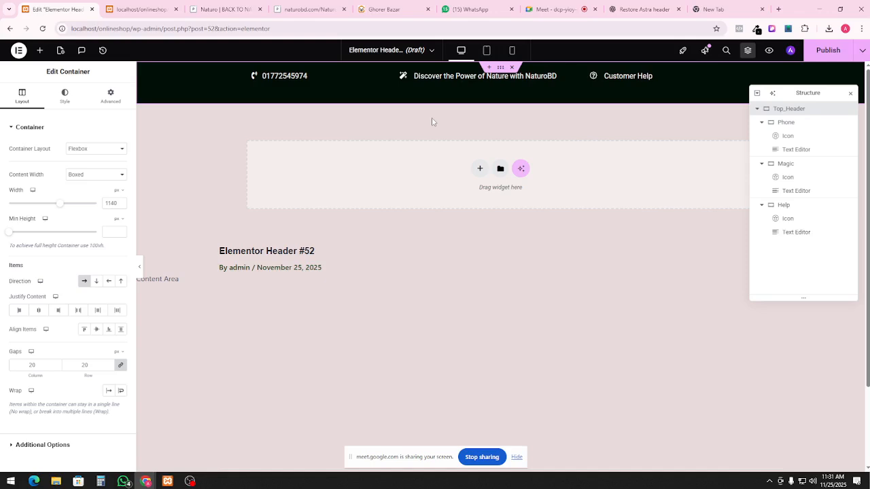
# Make the Top_Header content boxed with a width of 1140 px
pyautogui.scroll(-1, 57, 350)
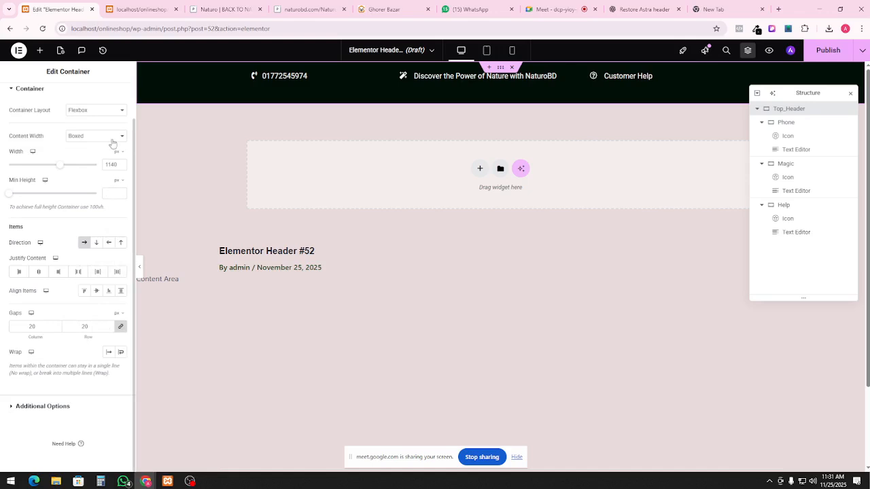
pyautogui.scroll(1, 105, 160)
pyautogui.click(101, 175)
pyautogui.click(83, 195)
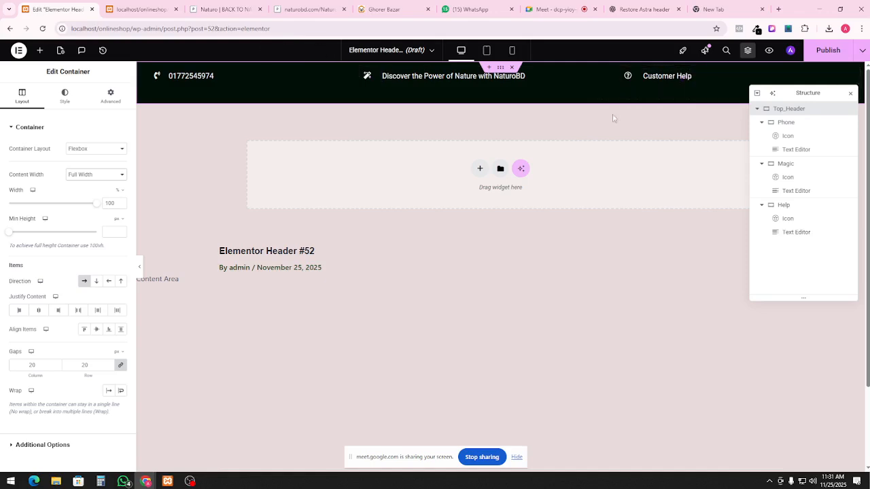
pyautogui.click(105, 174)
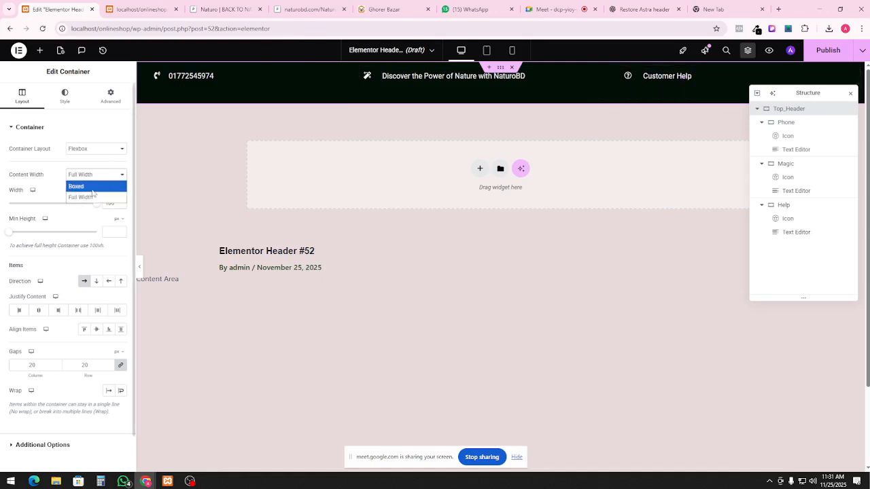
pyautogui.click(85, 186)
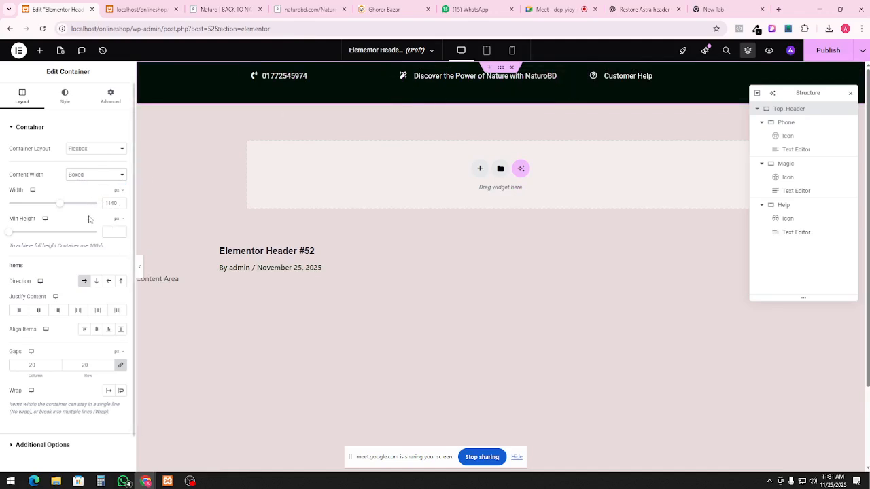
pyautogui.moveTo(58, 208)
pyautogui.mouseDown()
pyautogui.moveTo(92, 208)
pyautogui.moveTo(60, 209)
pyautogui.mouseUp()
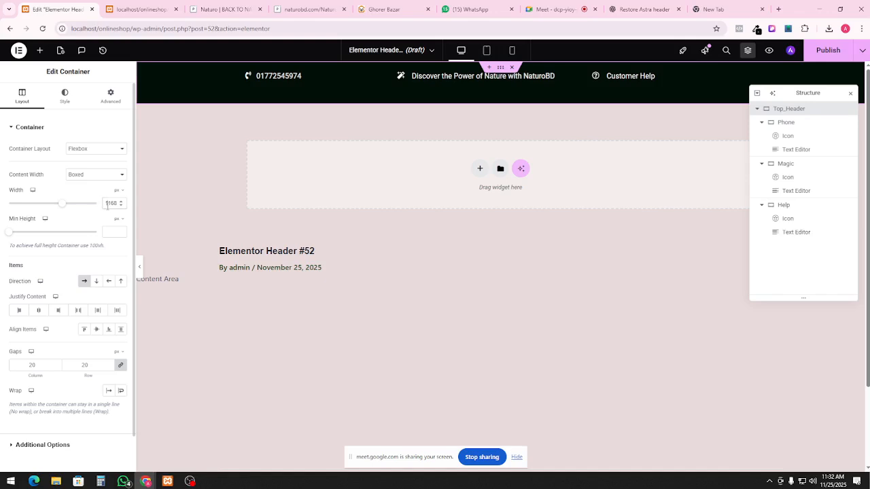
pyautogui.write('1140')
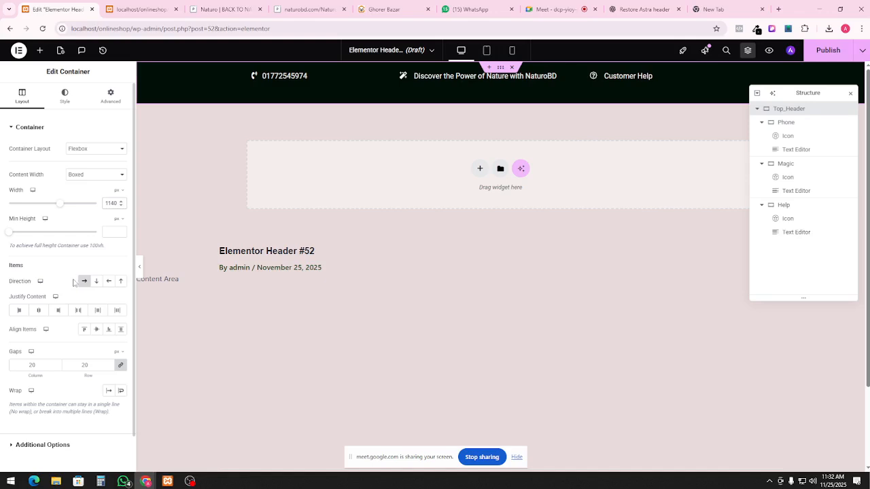
# Centre the header items horizontally and vertically and set padding to 0
pyautogui.scroll(-1, 74, 278)
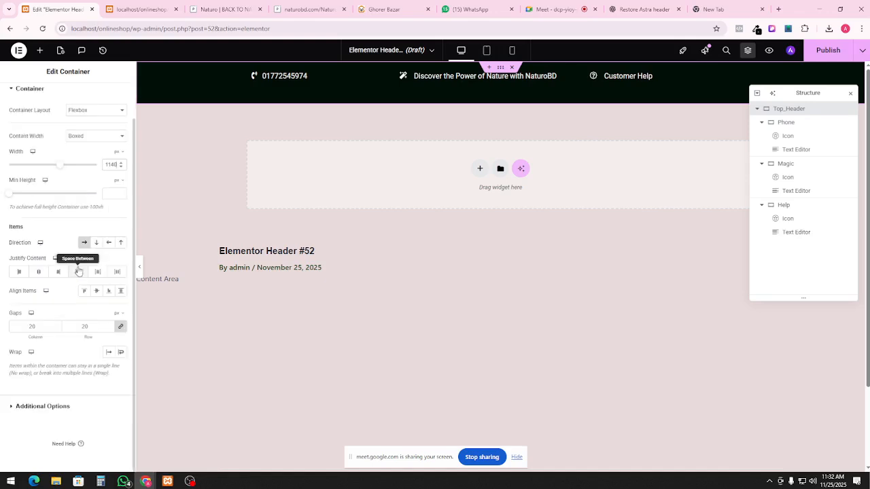
pyautogui.click(39, 275)
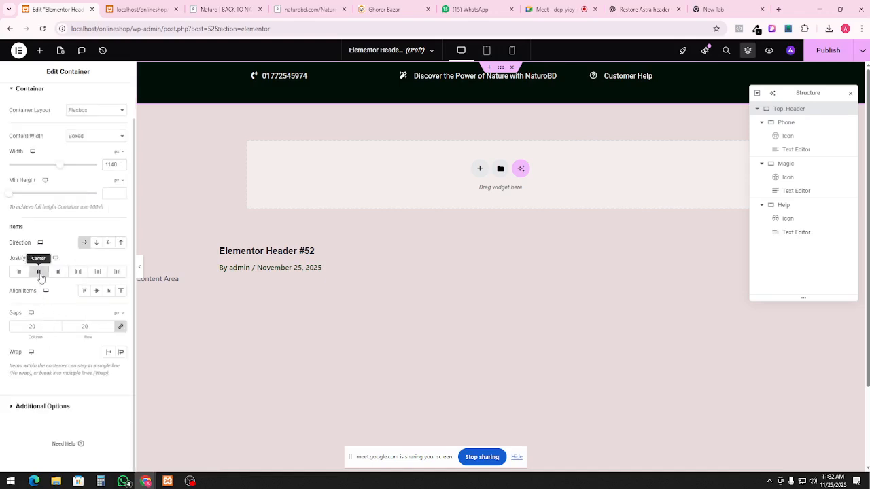
pyautogui.click(96, 292)
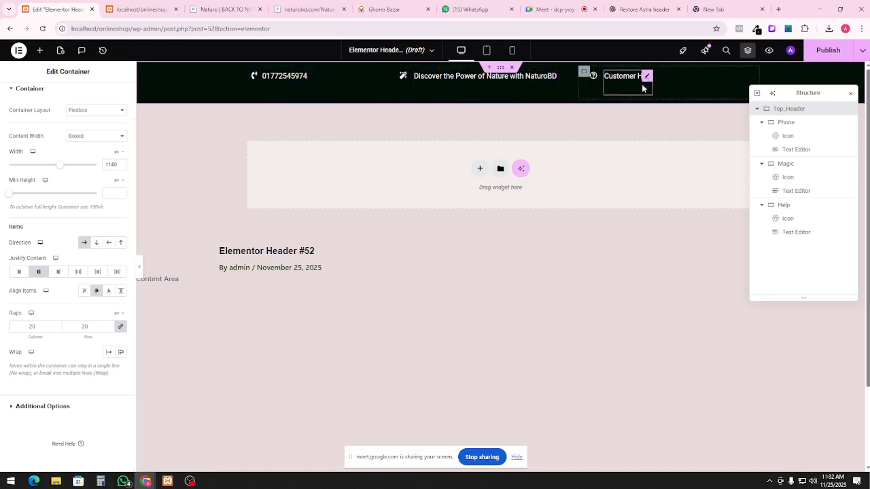
pyautogui.scroll(2, 122, 112)
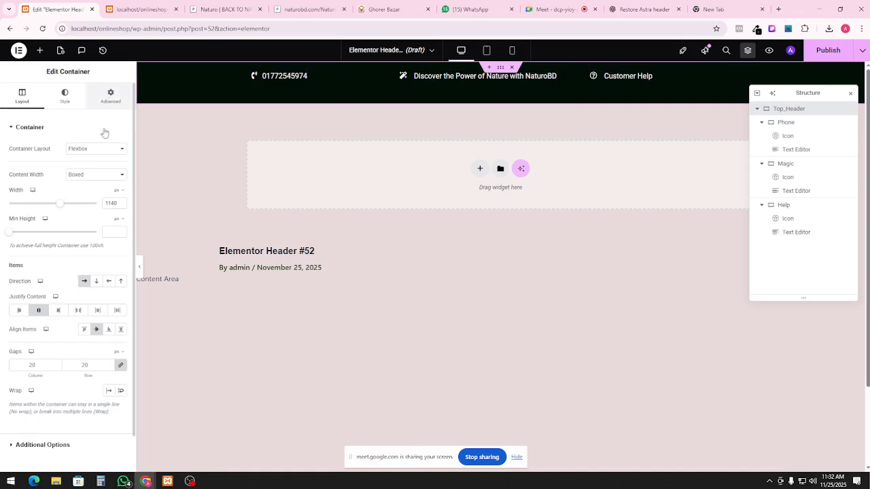
pyautogui.click(110, 96)
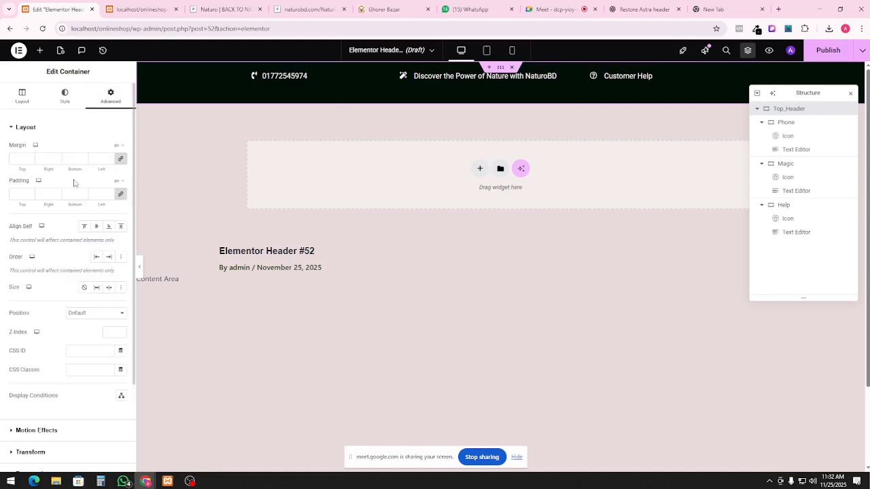
pyautogui.click(121, 196)
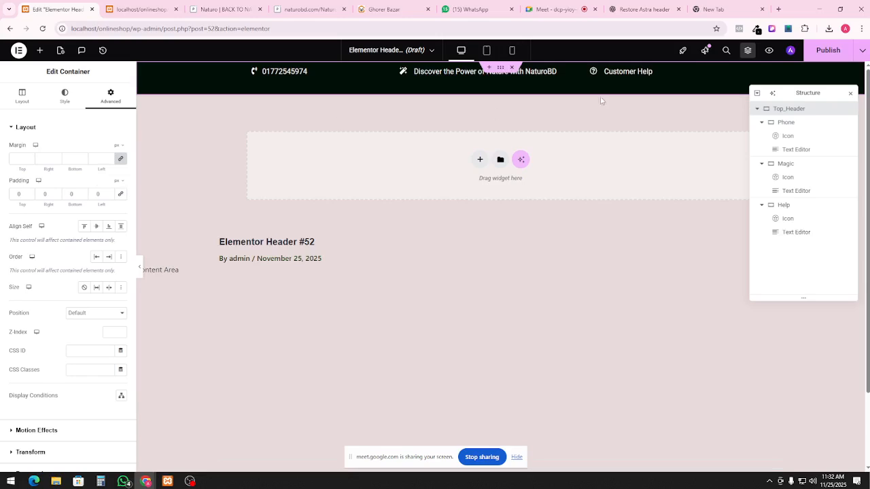
# Publish the header with an Include > Entire Site display condition
pyautogui.click(814, 54)
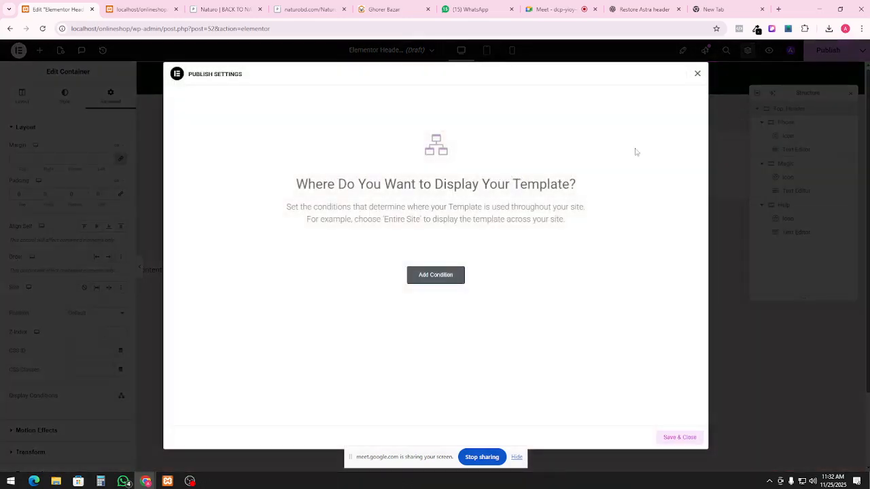
pyautogui.click(423, 285)
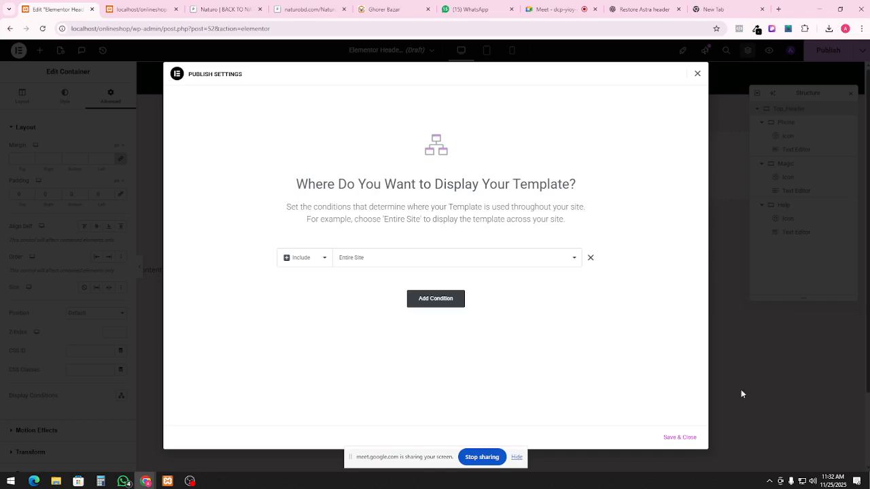
pyautogui.click(694, 436)
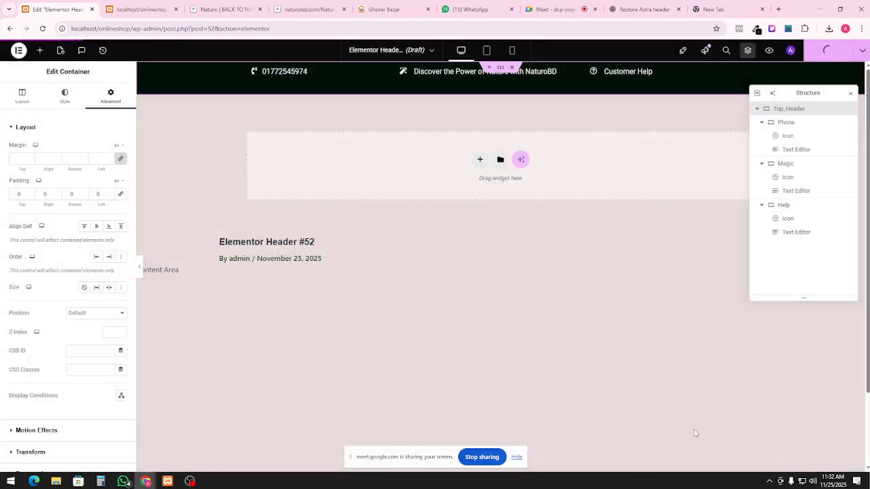
# Load the home page at localhost/onlineshop/ in the other browser tab
pyautogui.click(139, 9)
pyautogui.moveTo(134, 29); pyautogui.dragTo(515, 37)
pyautogui.press('BackSpace')
pyautogui.press('Return')
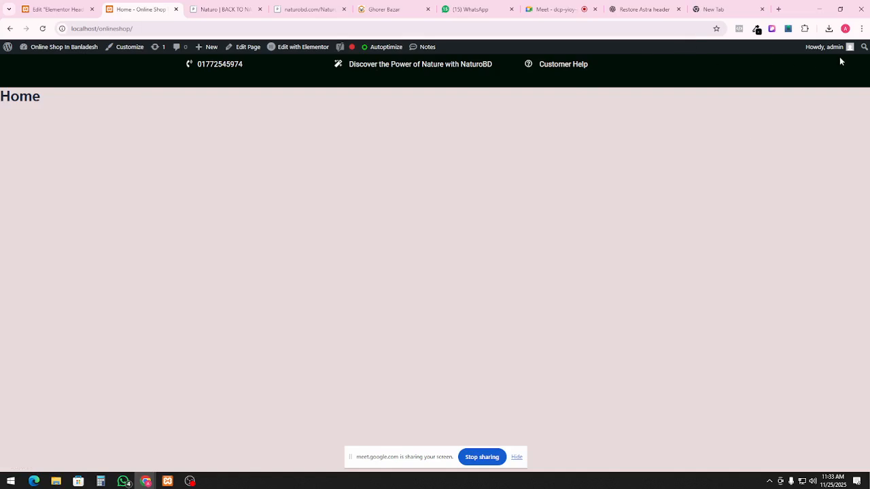
# After viewing the home page, return to the Edit 'Elementor Header' tab
pyautogui.click(58, 9)
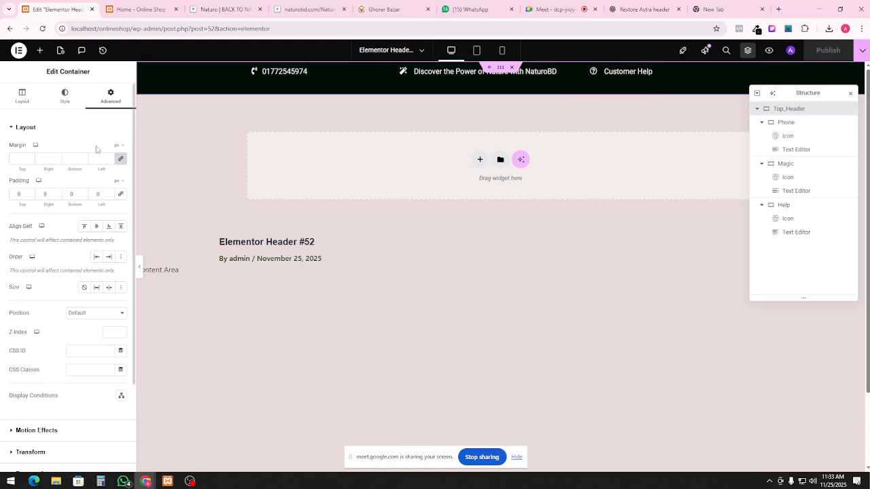
# Widen the Top_Header content to 1600 px, publish, and reload the home page to check
pyautogui.click(23, 95)
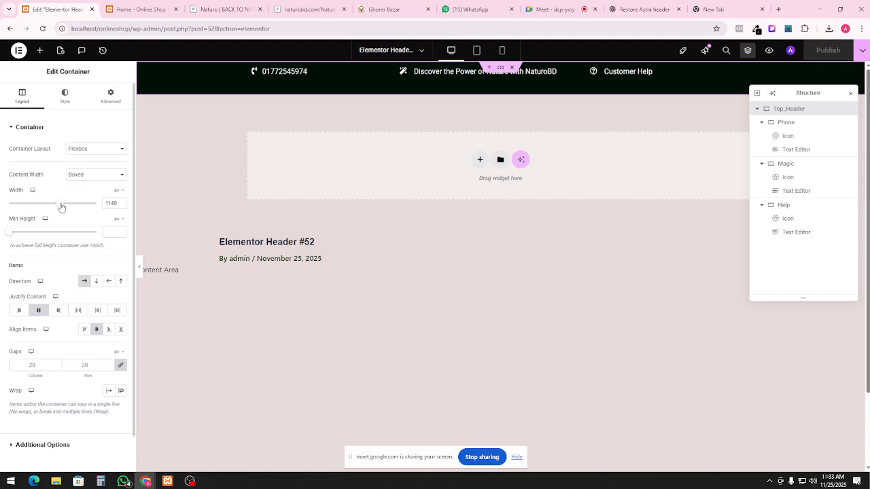
pyautogui.moveTo(61, 207); pyautogui.dragTo(99, 208)
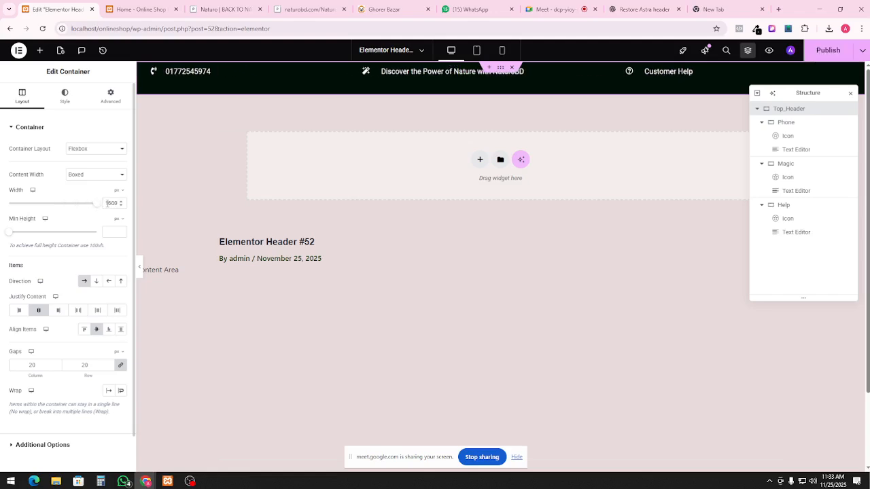
pyautogui.click(822, 50)
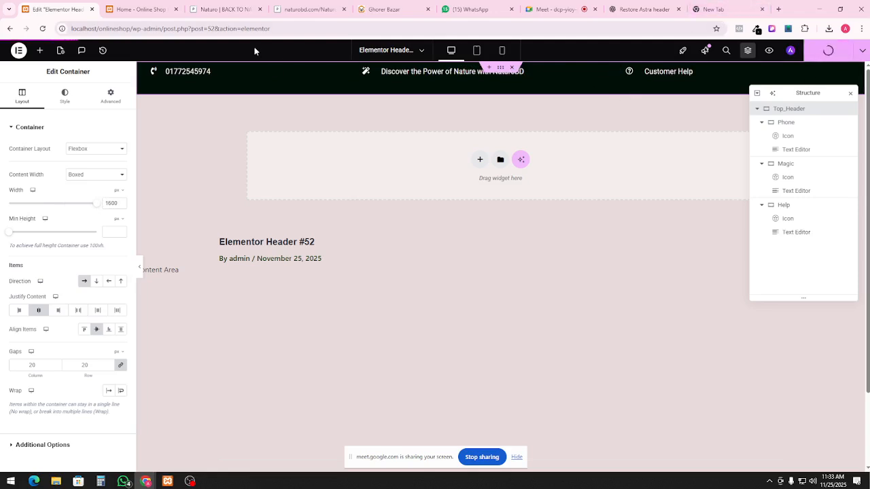
pyautogui.click(144, 10)
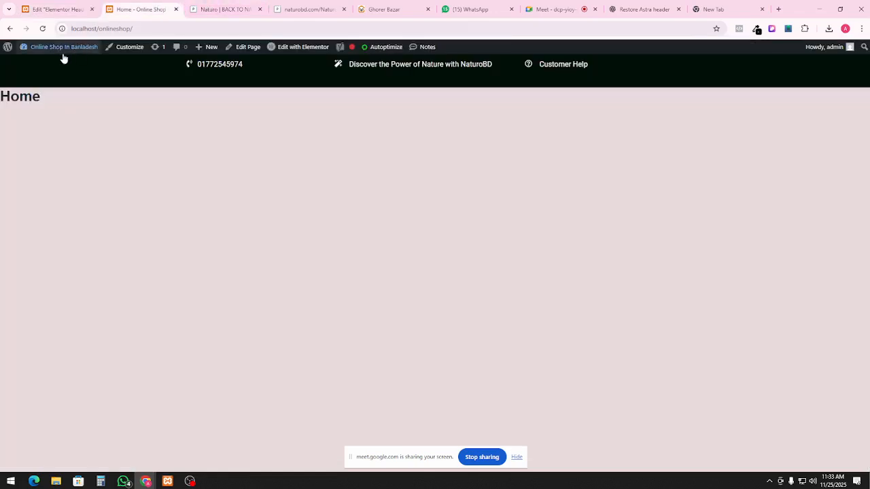
pyautogui.click(96, 47)
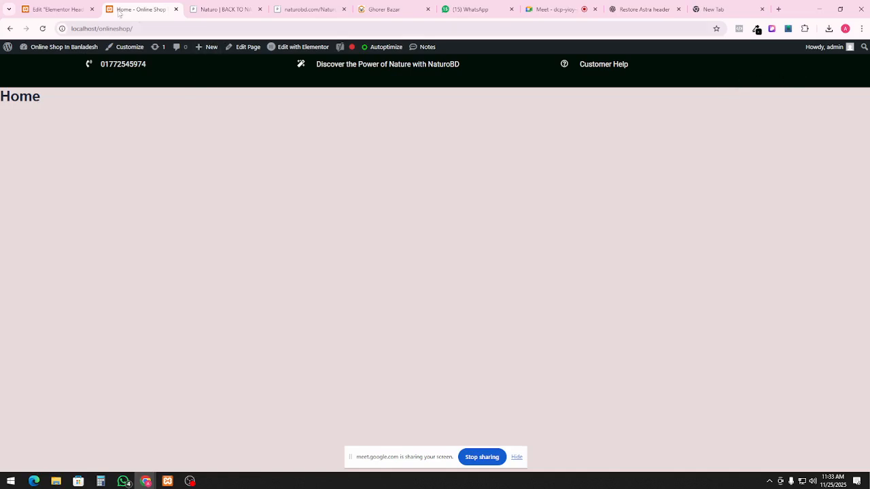
pyautogui.click(60, 10)
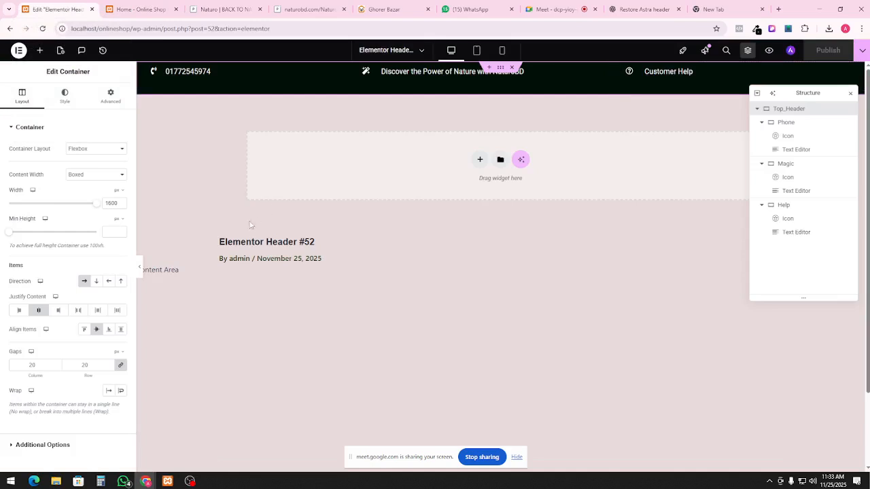
# Set the Top_Header column and row gaps to 0, save, and preview the spacing
pyautogui.click(140, 268)
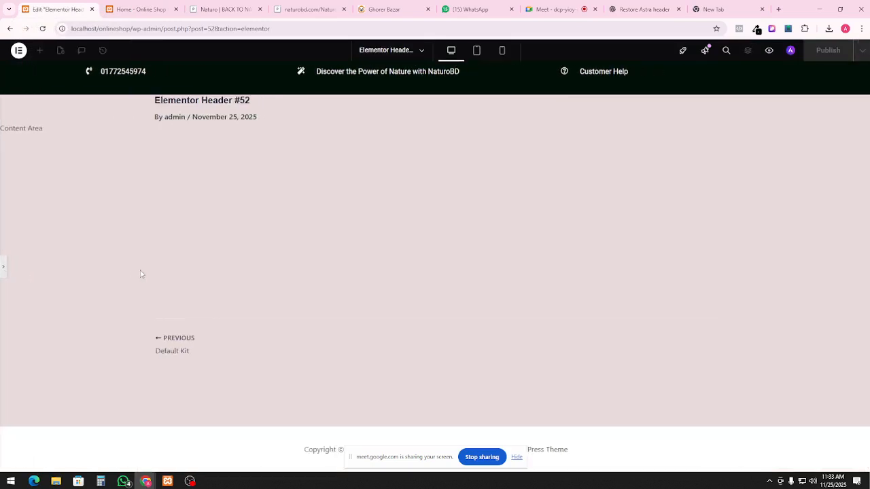
pyautogui.click(3, 271)
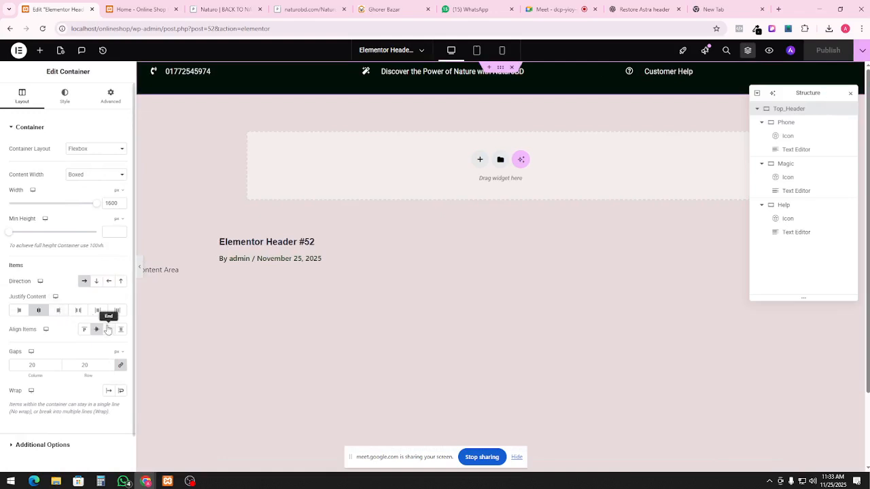
pyautogui.click(120, 365)
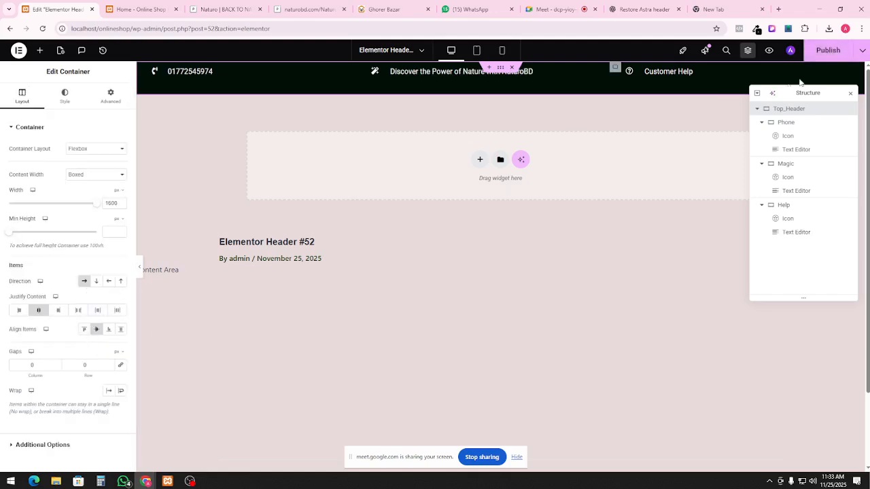
pyautogui.hotkey('ctrl', 's')
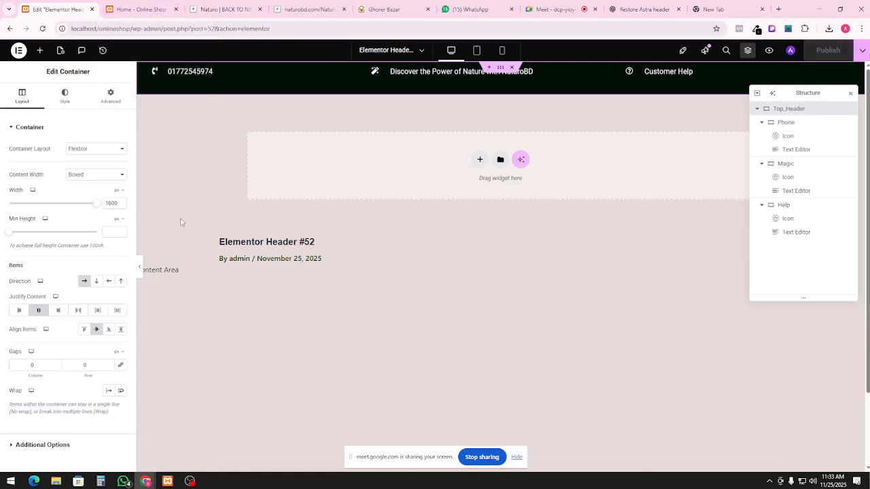
pyautogui.click(139, 267)
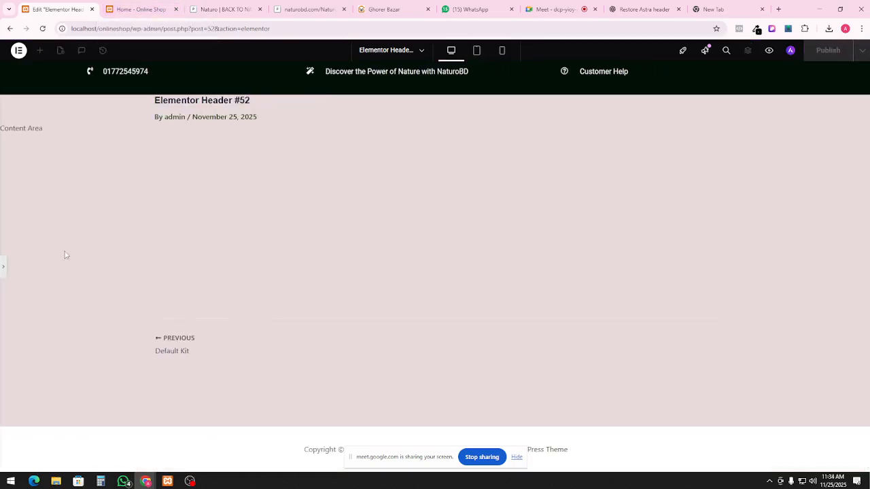
pyautogui.click(2, 269)
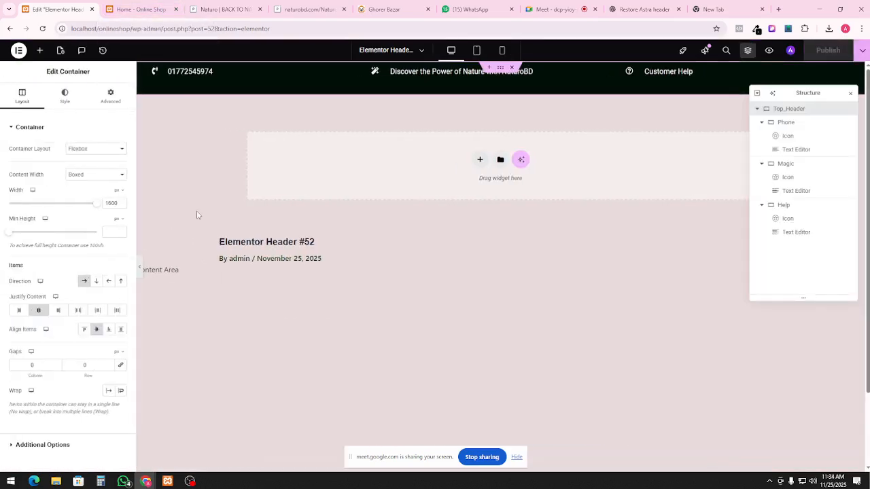
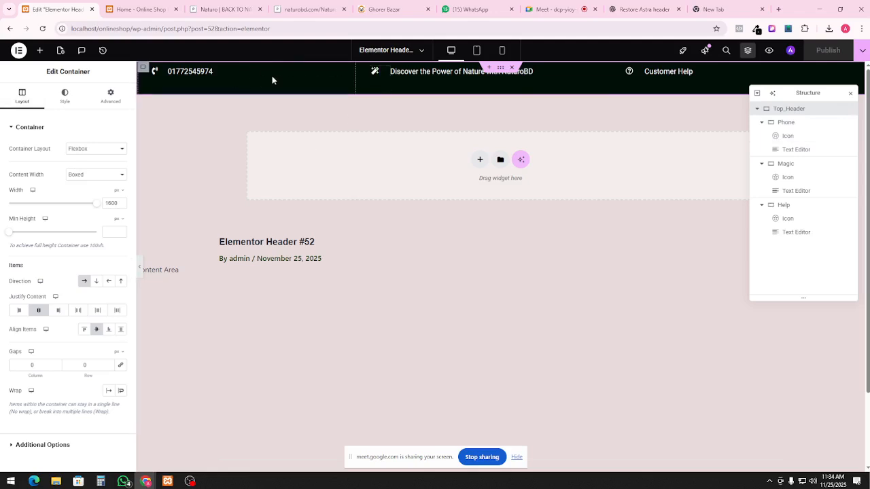
# Resize the Phone and Customer Help blocks to 25% and the Magic tagline to 50%, then publish
pyautogui.click(785, 124)
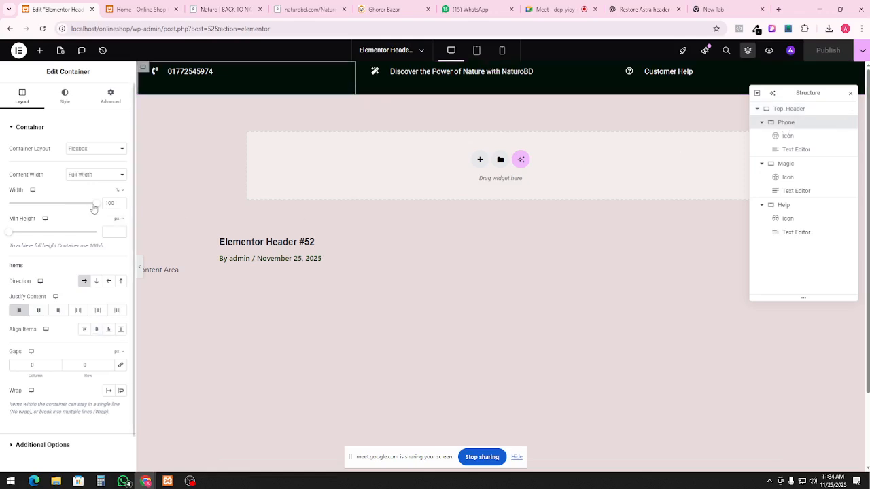
pyautogui.moveTo(121, 196)
pyautogui.moveTo(99, 206); pyautogui.dragTo(33, 212)
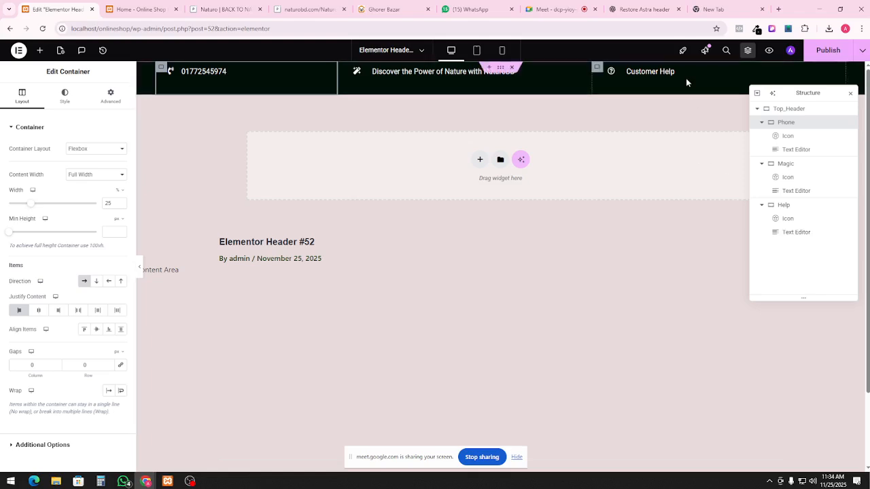
pyautogui.click(785, 204)
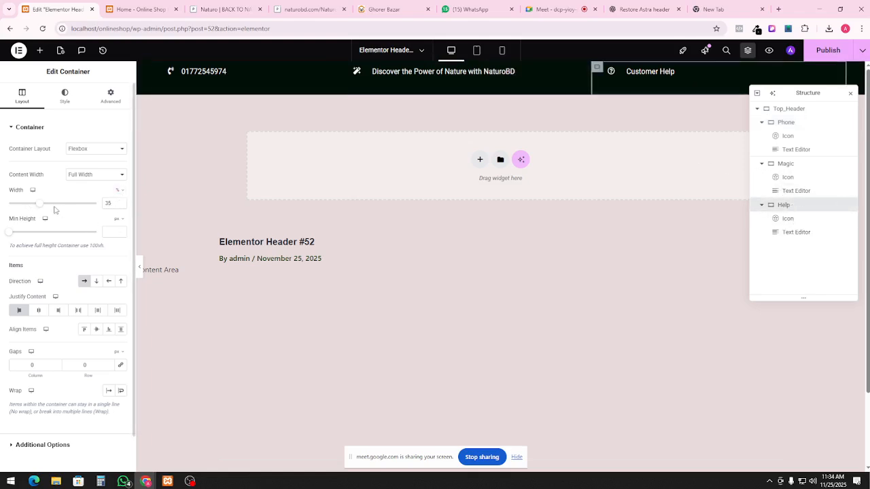
pyautogui.moveTo(38, 206); pyautogui.dragTo(31, 209)
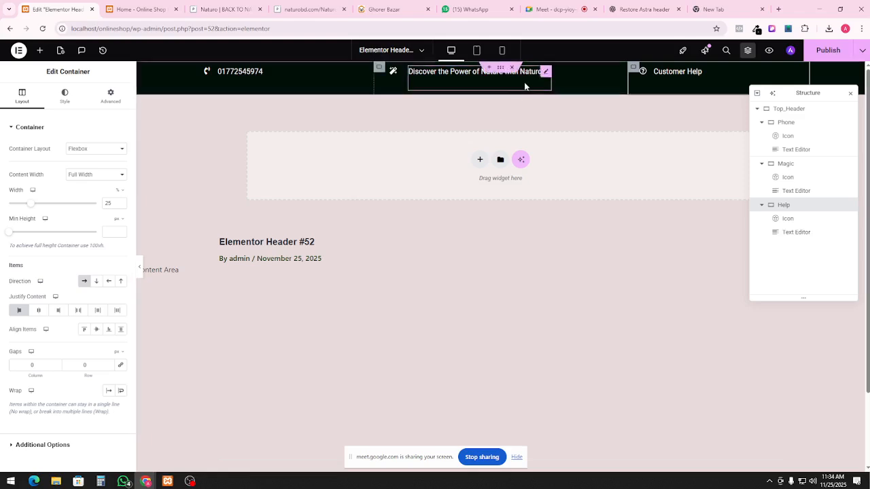
pyautogui.click(801, 170)
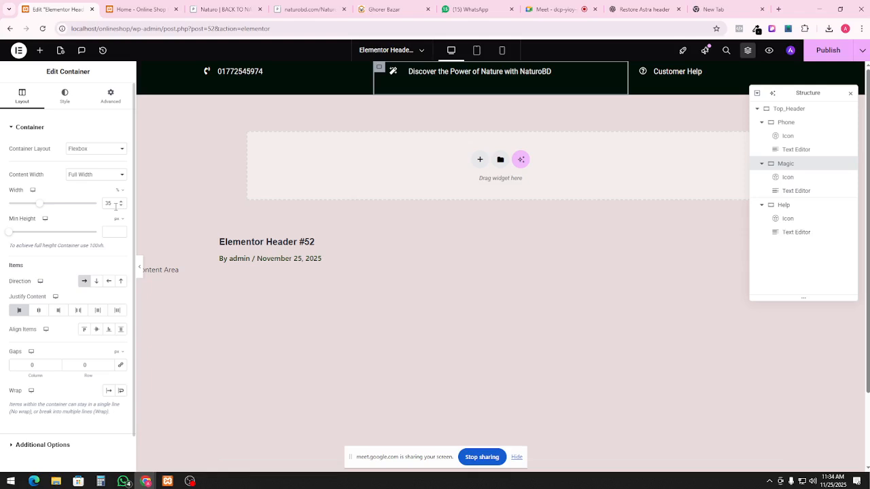
pyautogui.moveTo(42, 208); pyautogui.dragTo(55, 211)
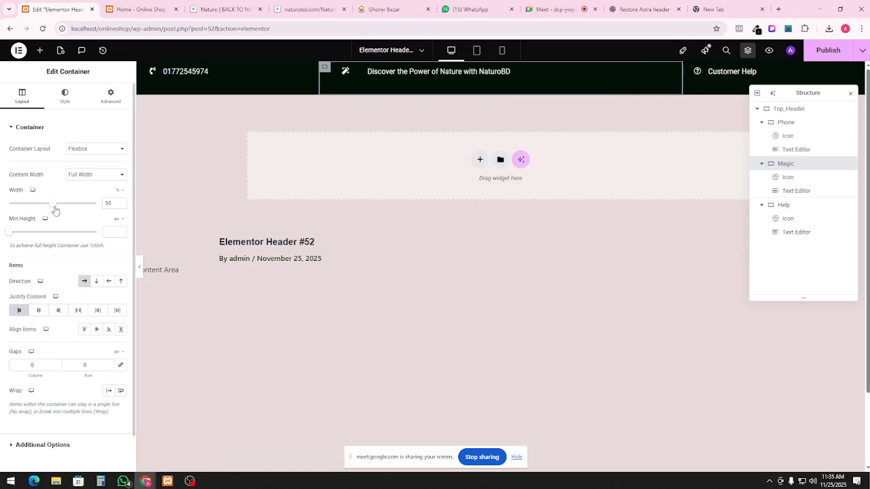
pyautogui.click(829, 51)
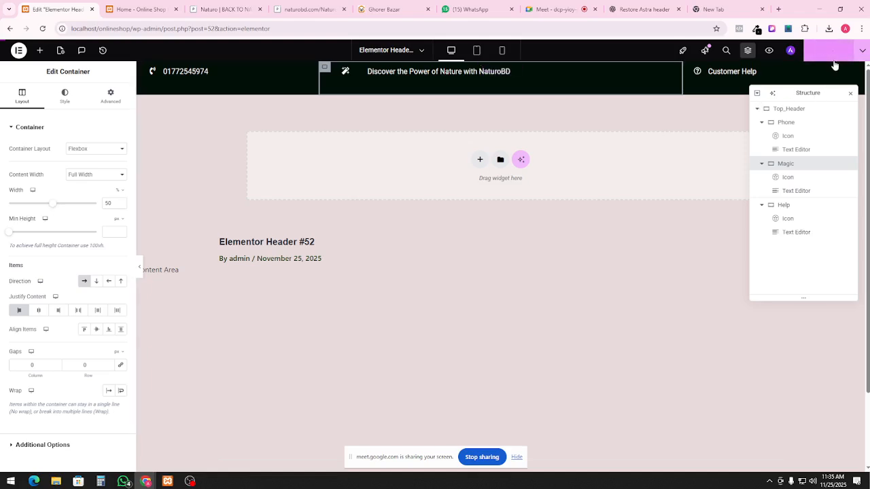
# Reload the live homepage to check the 25/50/25 header, then return to the Elementor Header tab
pyautogui.click(136, 9)
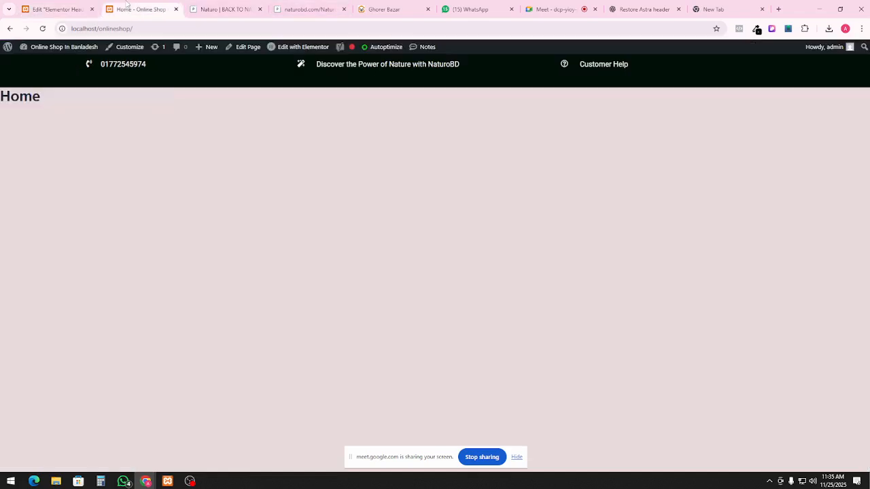
pyautogui.click(43, 29)
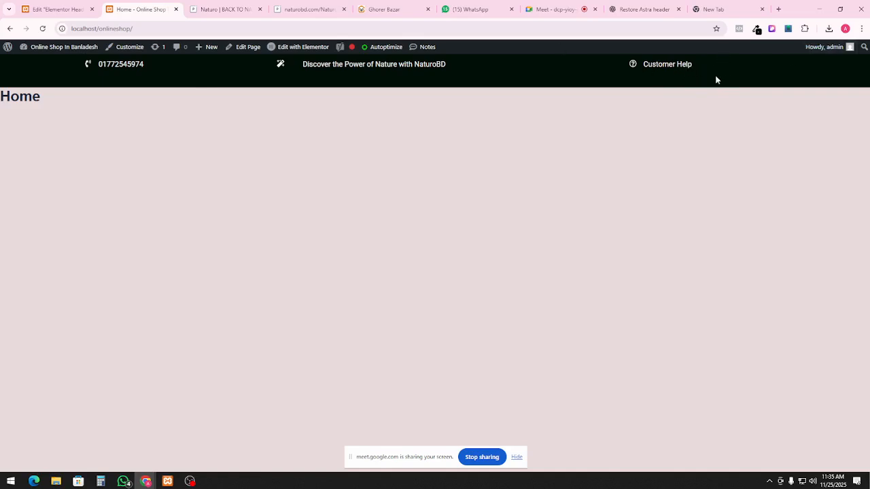
pyautogui.click(79, 6)
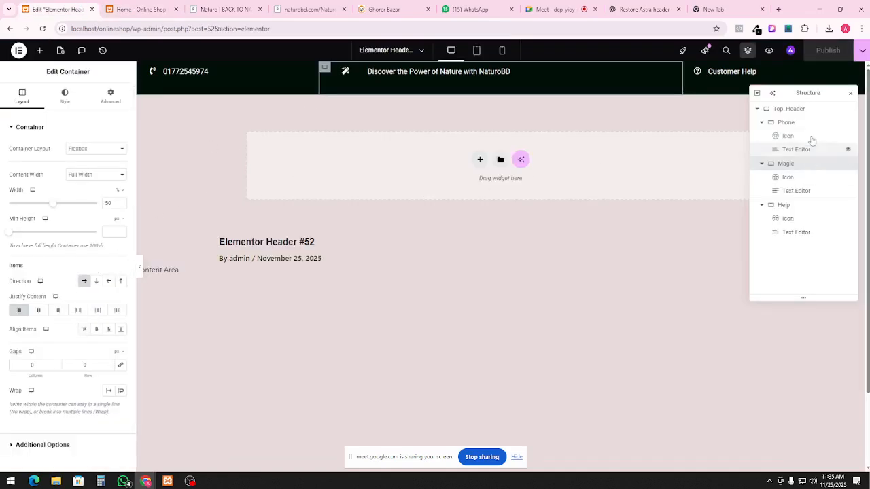
# Set Justify Content to Center for the Phone, Magic and Customer Help containers, preview, and publish
pyautogui.click(796, 123)
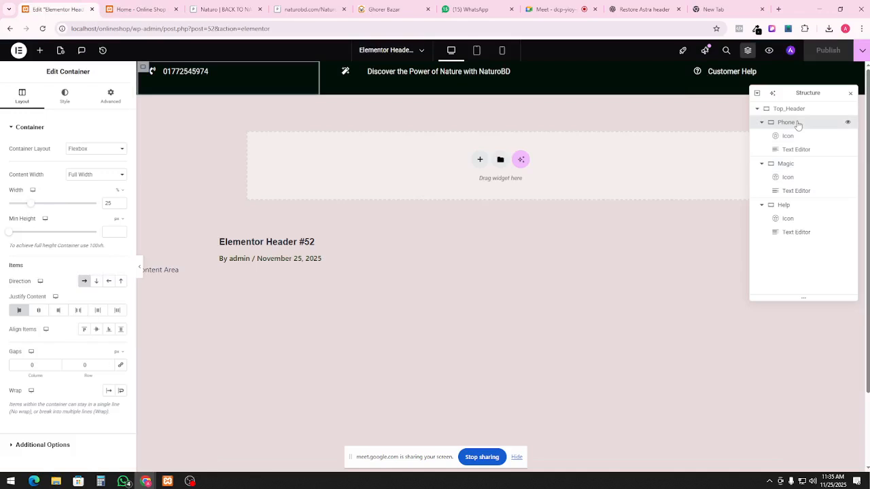
pyautogui.click(40, 311)
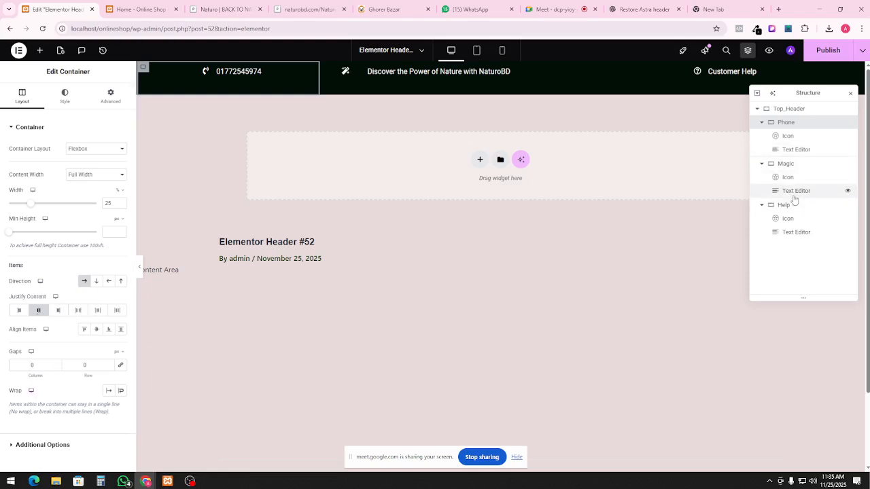
pyautogui.click(782, 163)
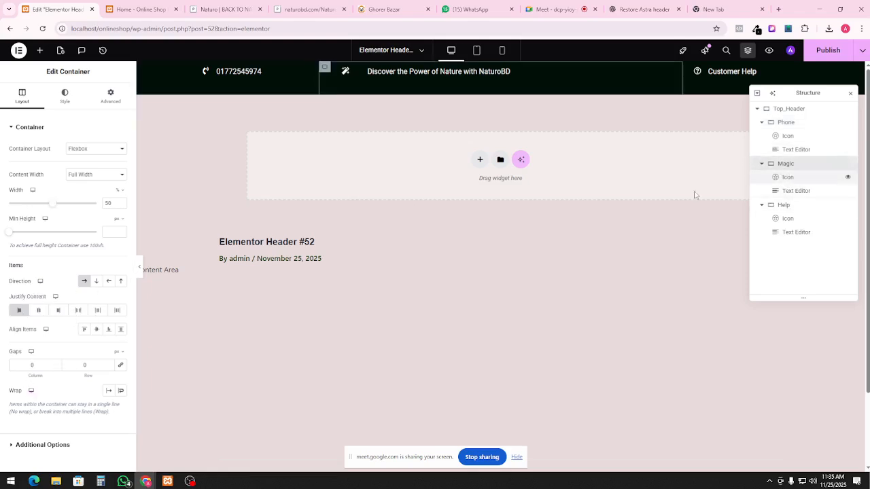
pyautogui.click(39, 312)
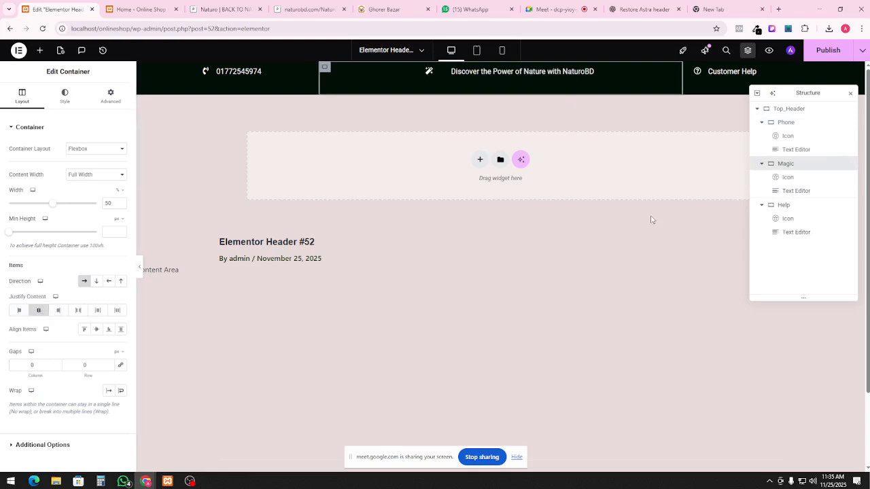
pyautogui.click(788, 206)
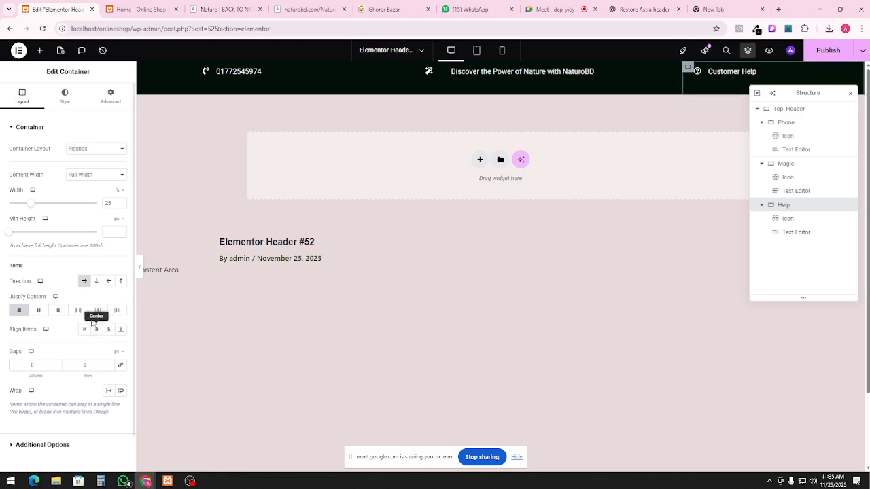
pyautogui.click(39, 313)
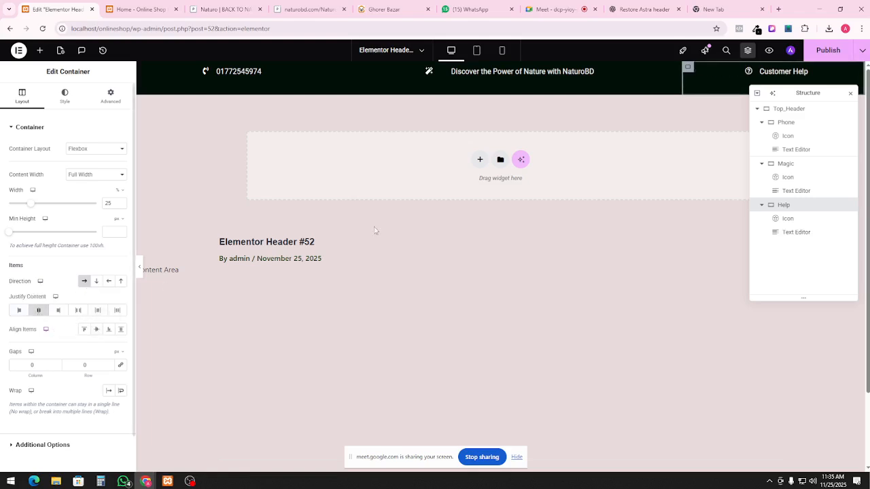
pyautogui.click(139, 267)
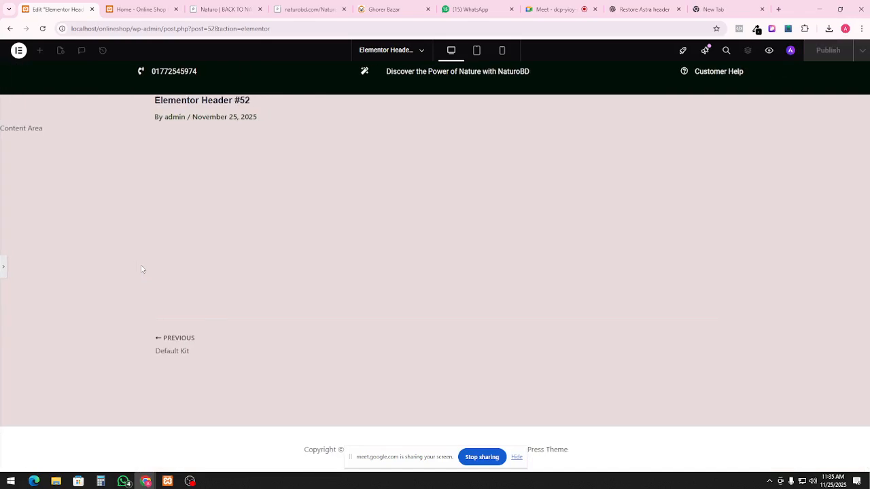
pyautogui.click(3, 268)
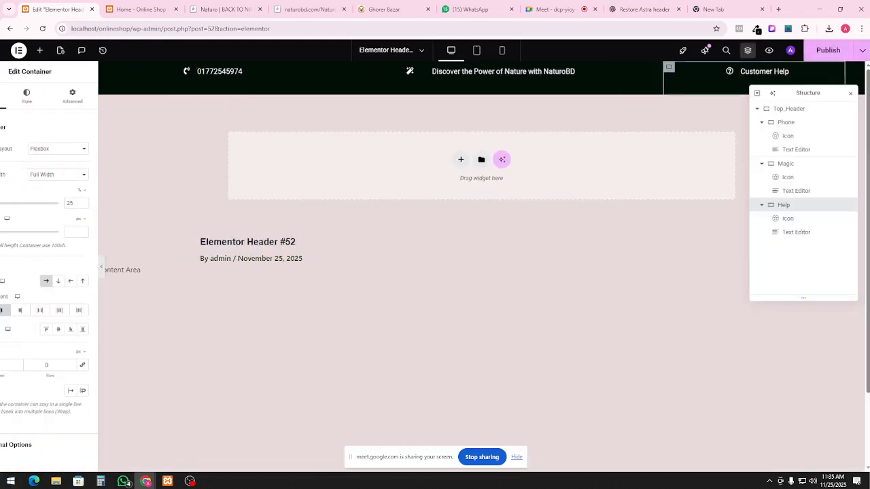
pyautogui.click(837, 56)
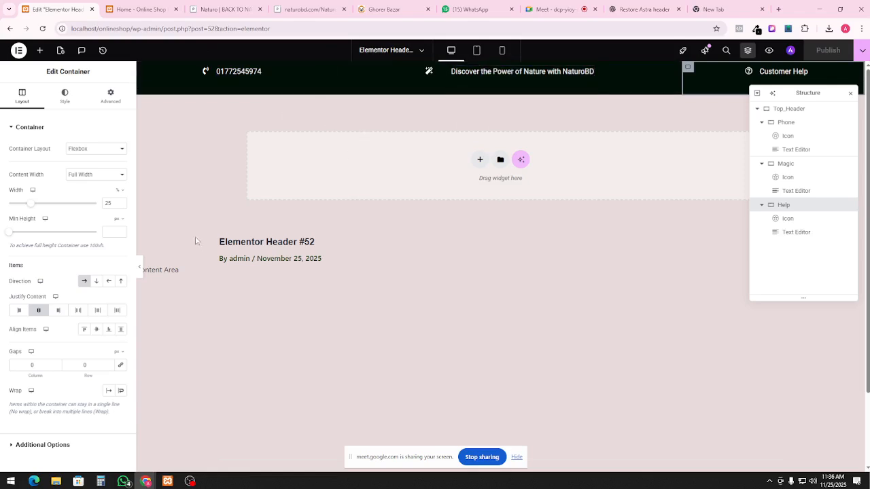
# Add an empty Container below Top_Header using the 'con' widget search, then view the NaturoBD site
pyautogui.click(39, 52)
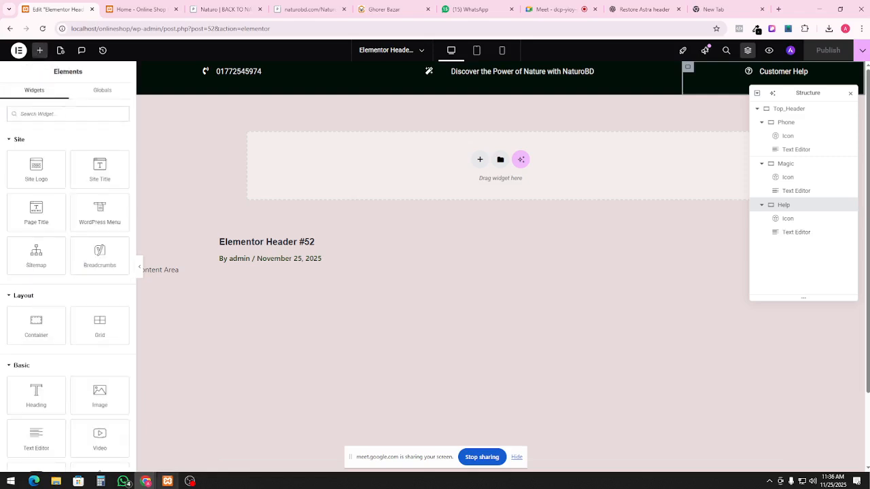
pyautogui.click(196, 483)
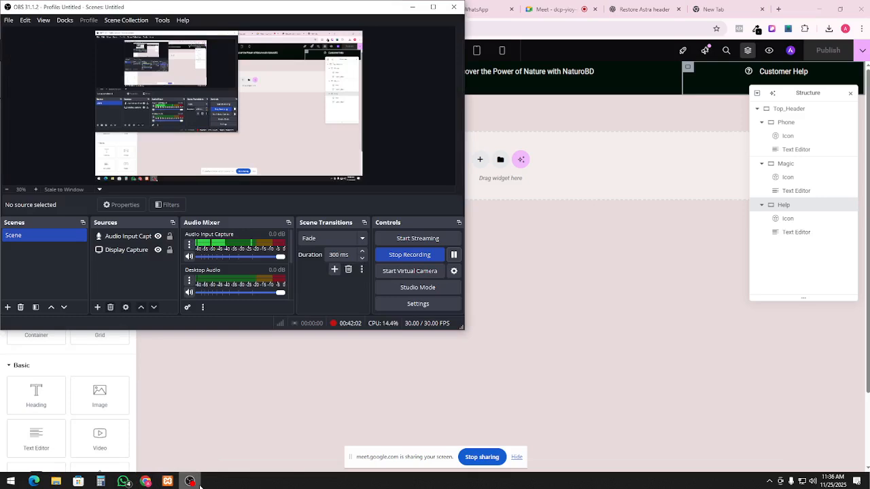
pyautogui.click(191, 482)
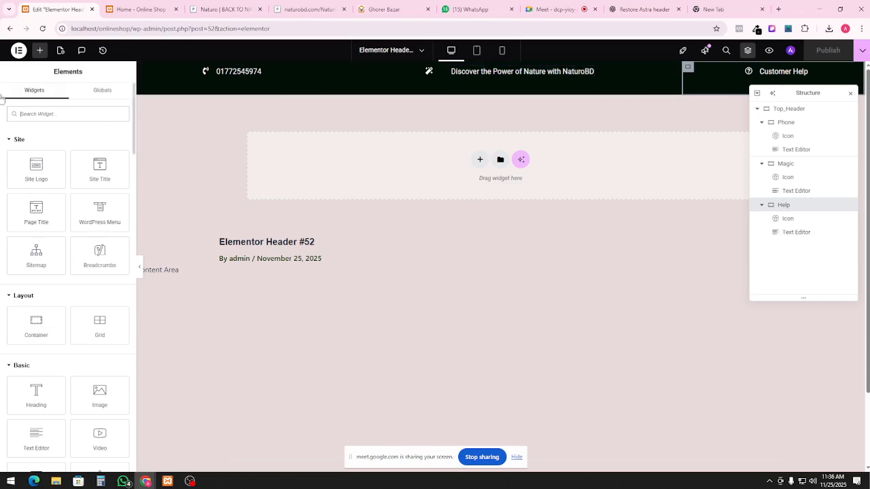
pyautogui.click(47, 114)
pyautogui.write('cont')
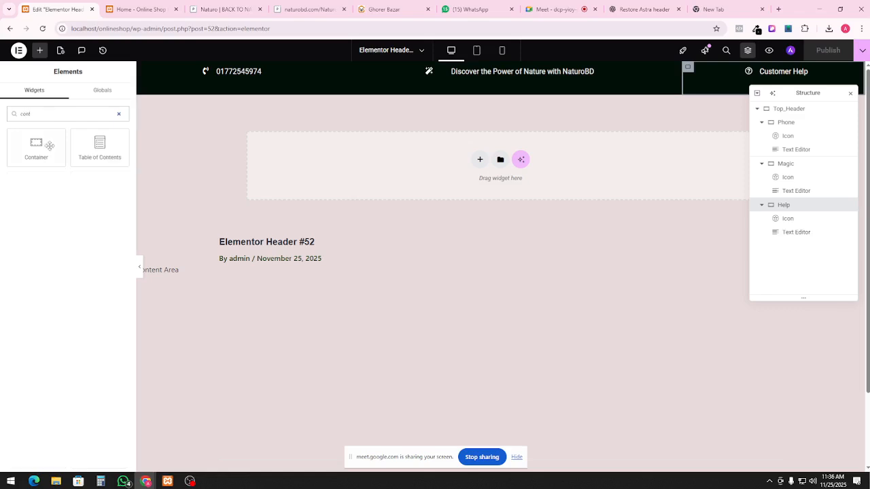
pyautogui.moveTo(50, 146); pyautogui.dragTo(378, 169)
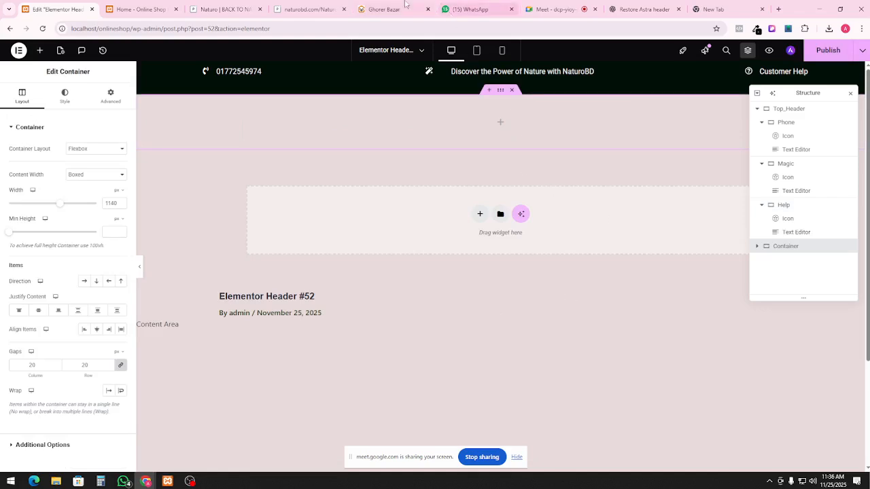
pyautogui.click(219, 8)
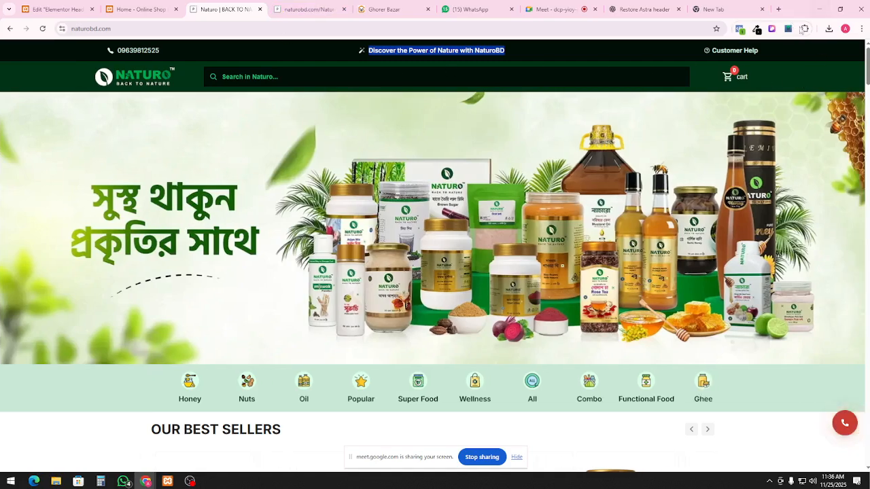
# Pick the dark green #003315 from the NaturoBD header with ColorZilla
pyautogui.click(757, 30)
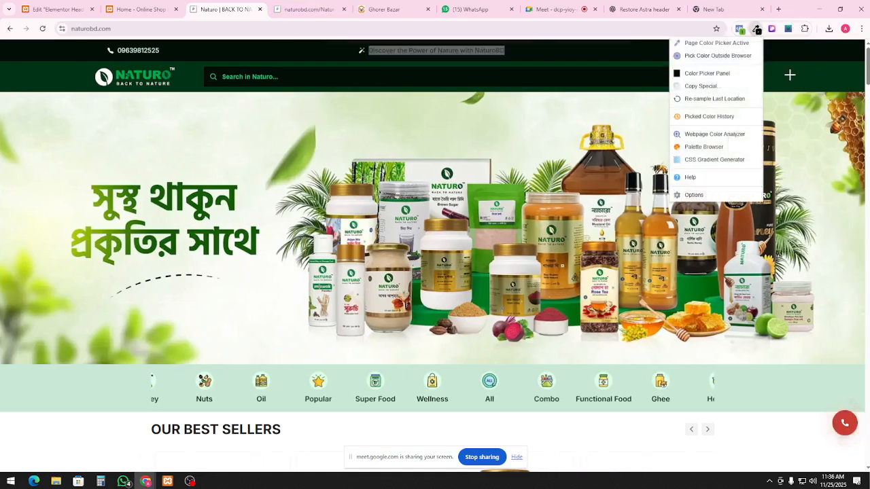
pyautogui.click(714, 41)
pyautogui.click(162, 56)
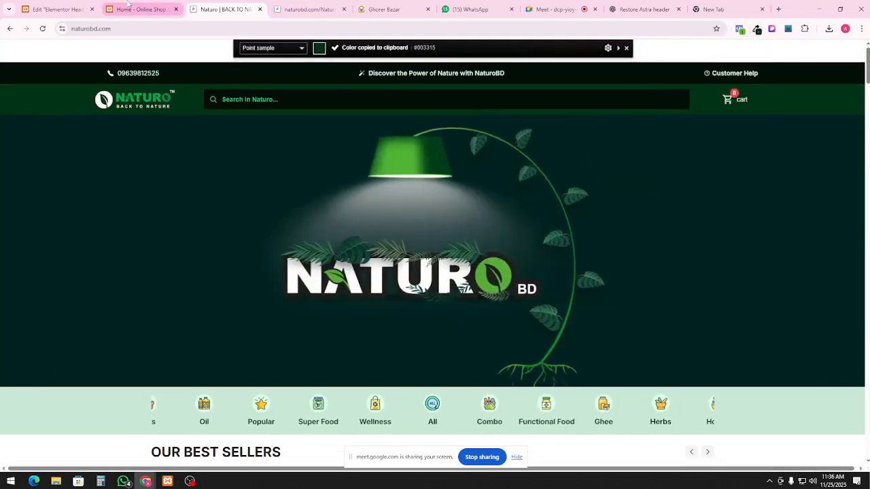
pyautogui.click(139, 9)
pyautogui.click(58, 9)
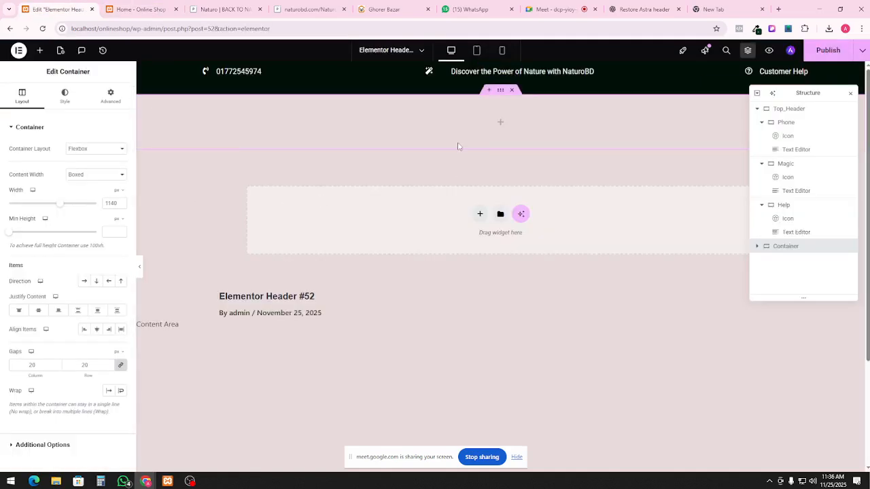
# Rename the new container in Structure to Header
pyautogui.doubleClick(796, 249)
pyautogui.write('Header')
pyautogui.click(40, 50)
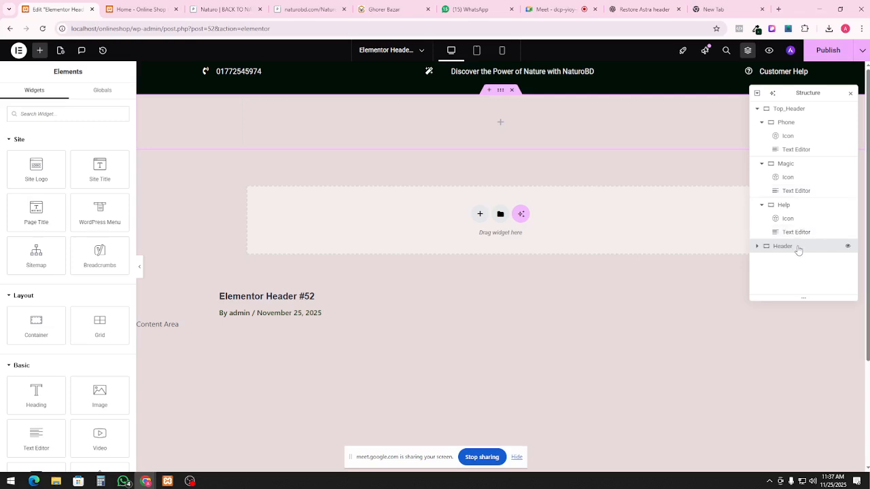
# Give the Header container a Classic background colour of #003315
pyautogui.click(768, 249)
pyautogui.click(111, 95)
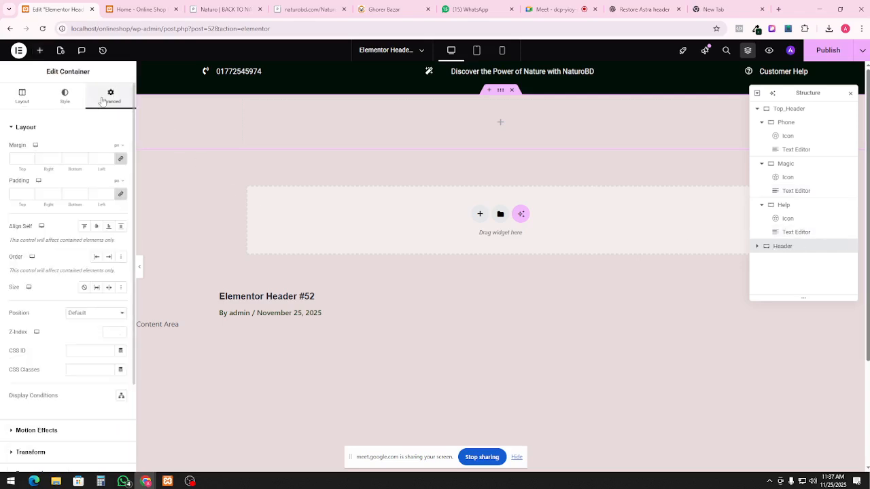
pyautogui.click(8, 99)
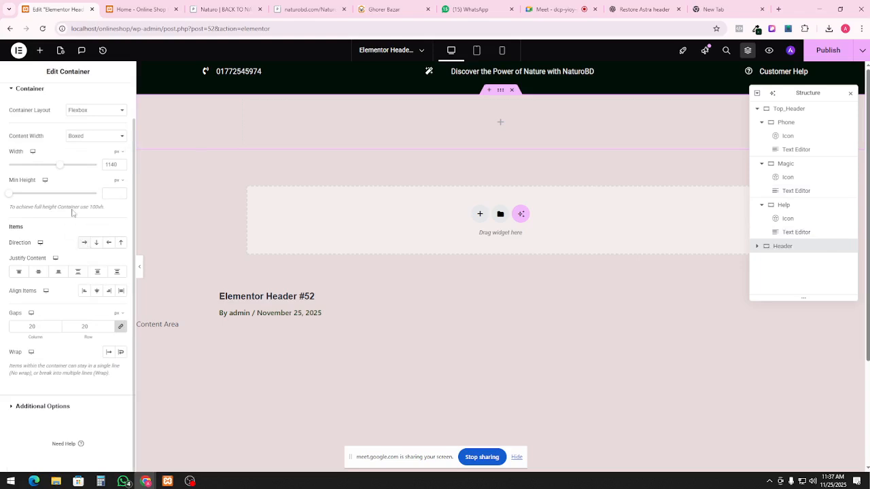
pyautogui.click(61, 102)
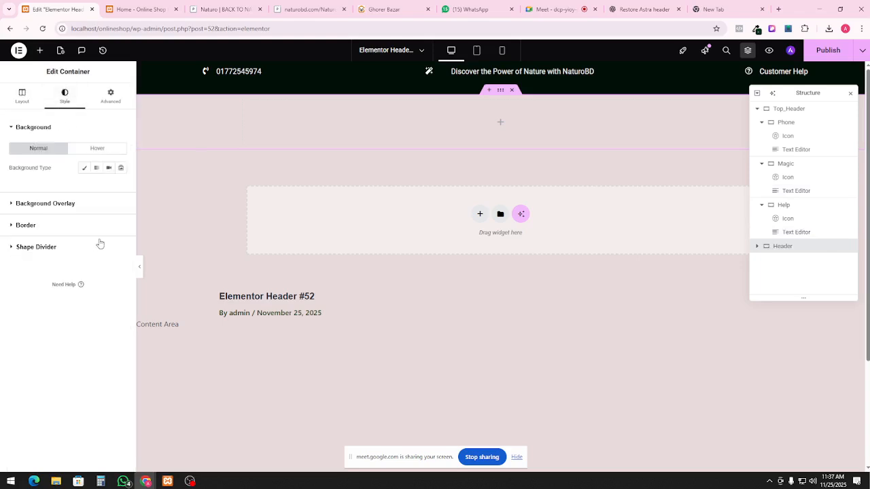
pyautogui.click(84, 168)
pyautogui.click(121, 187)
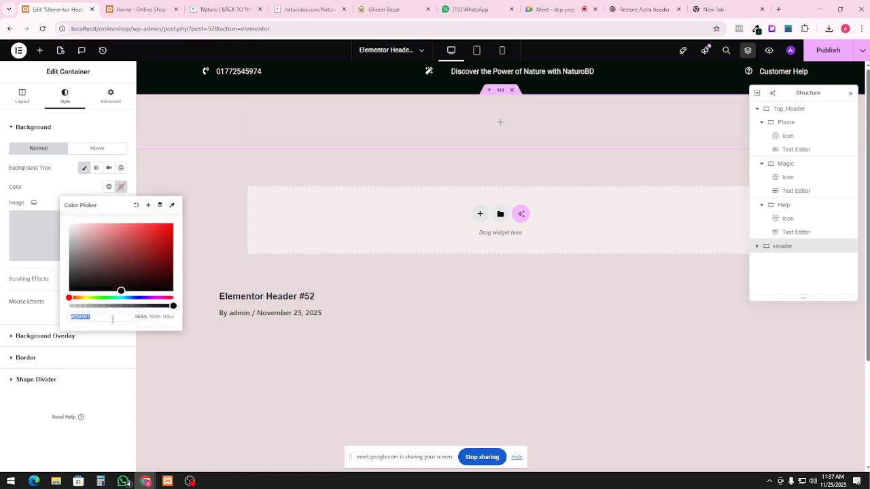
pyautogui.hotkey('ctrl', 'v')
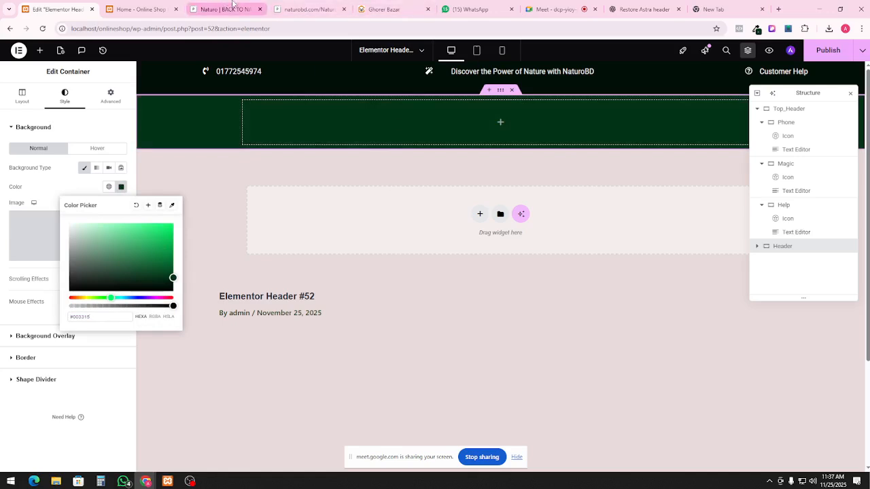
# Compare against the NaturoBD header and search field, then close the colour picker
pyautogui.click(231, 9)
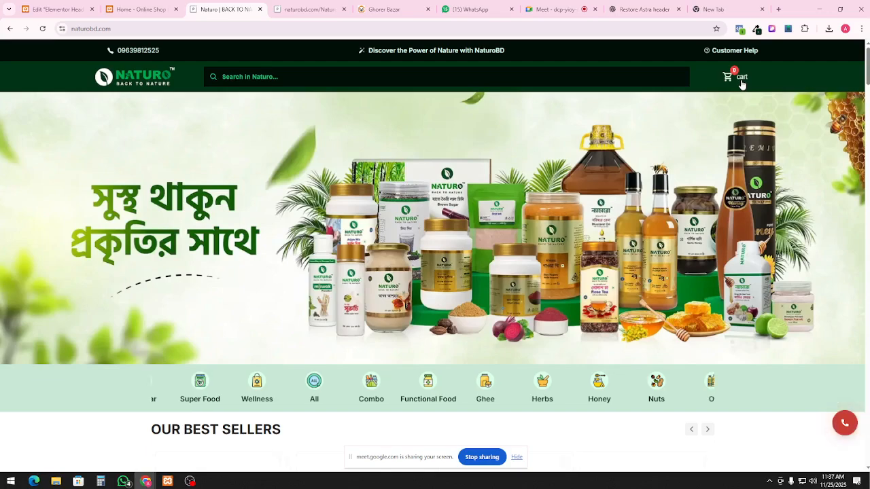
pyautogui.click(606, 82)
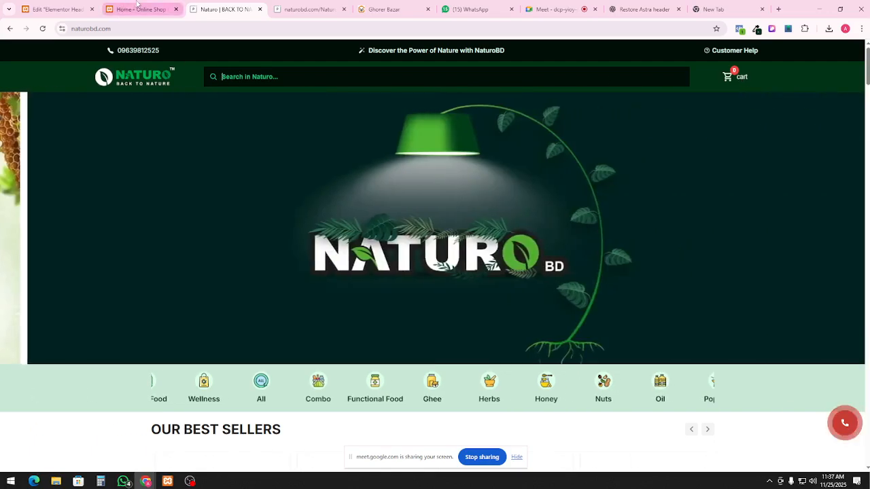
pyautogui.click(145, 11)
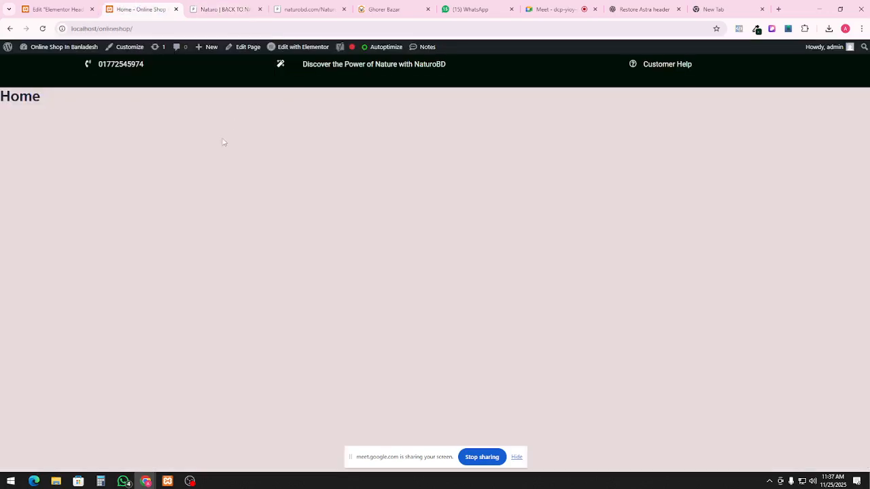
pyautogui.click(76, 10)
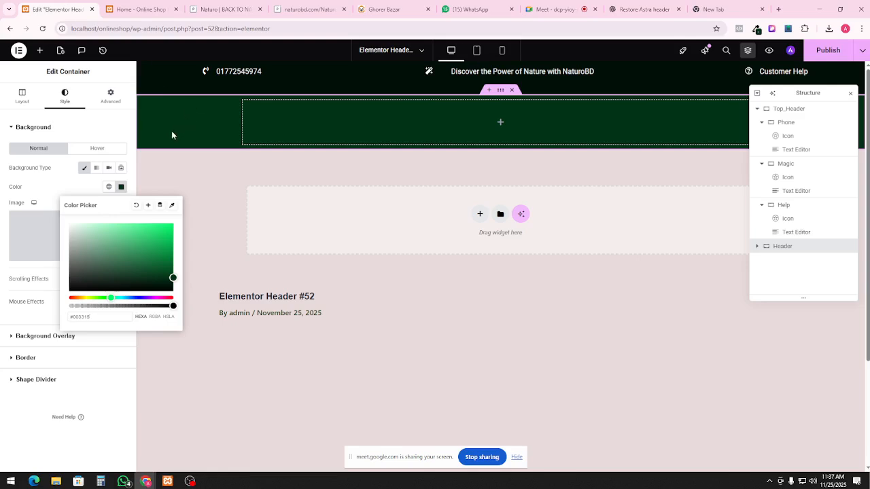
pyautogui.click(317, 113)
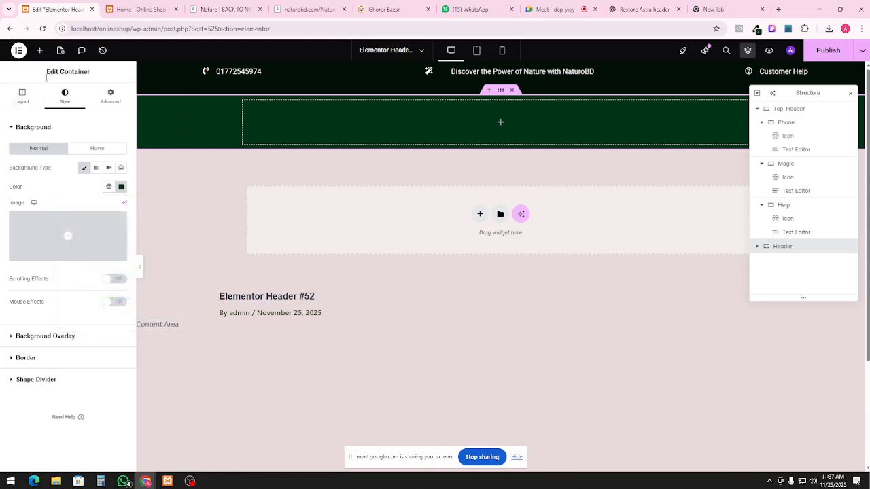
pyautogui.click(39, 50)
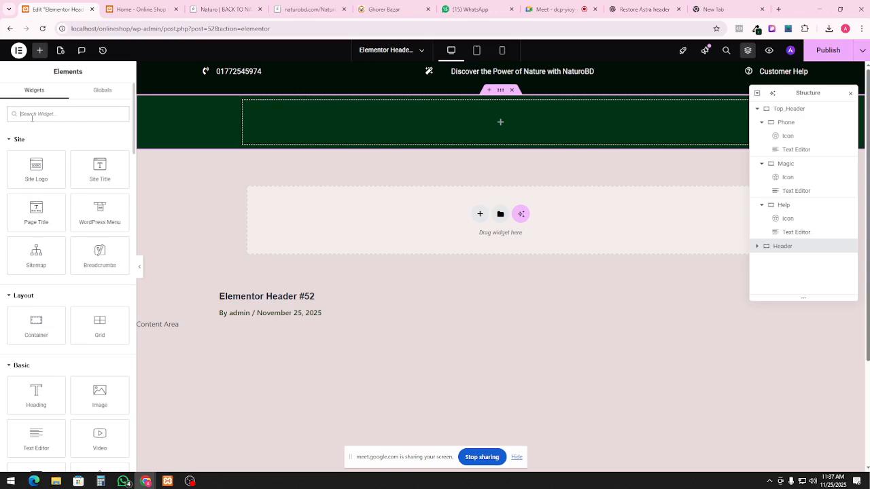
# Delete the empty green container and duplicate Top_Header with a #003315 background
pyautogui.rightClick(373, 124)
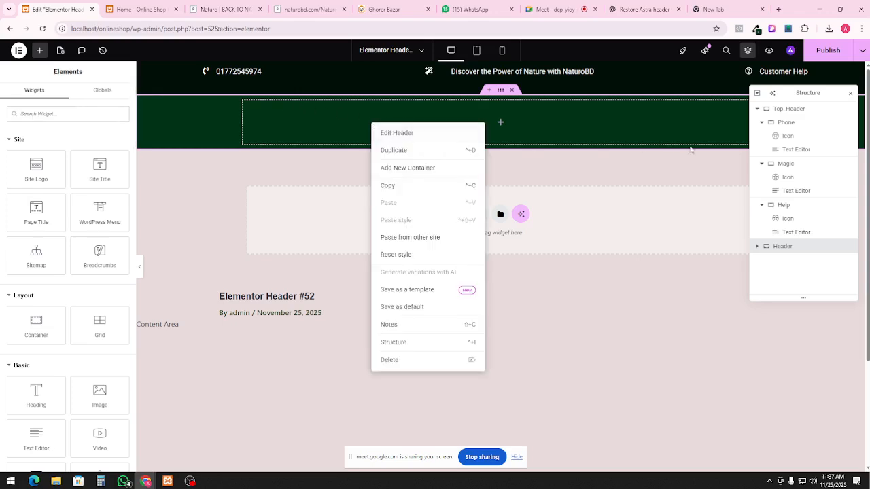
pyautogui.click(408, 361)
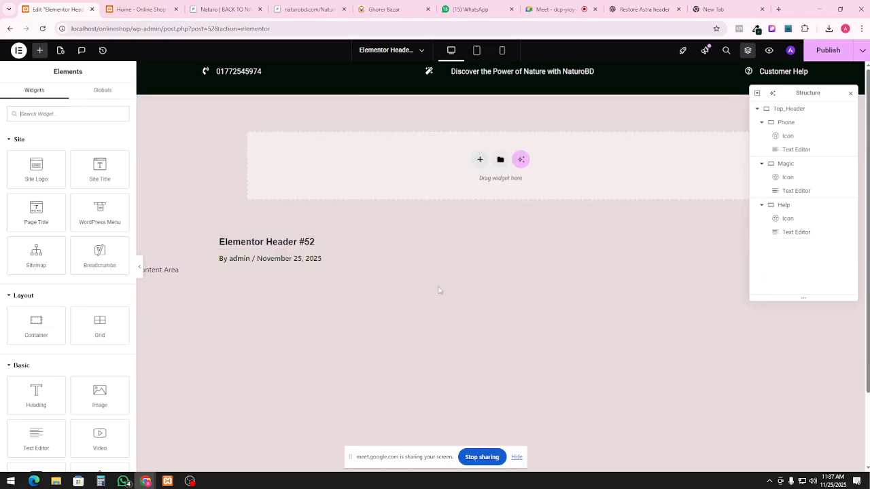
pyautogui.click(790, 109)
pyautogui.rightClick(791, 110)
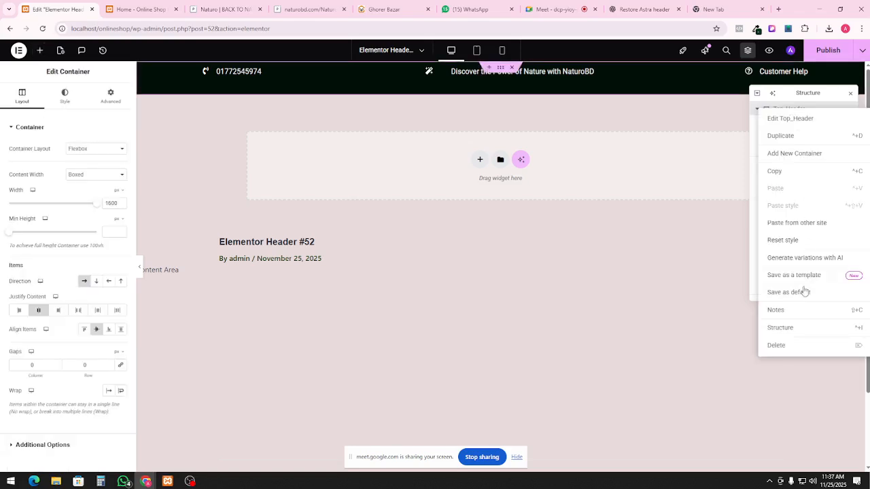
pyautogui.click(781, 136)
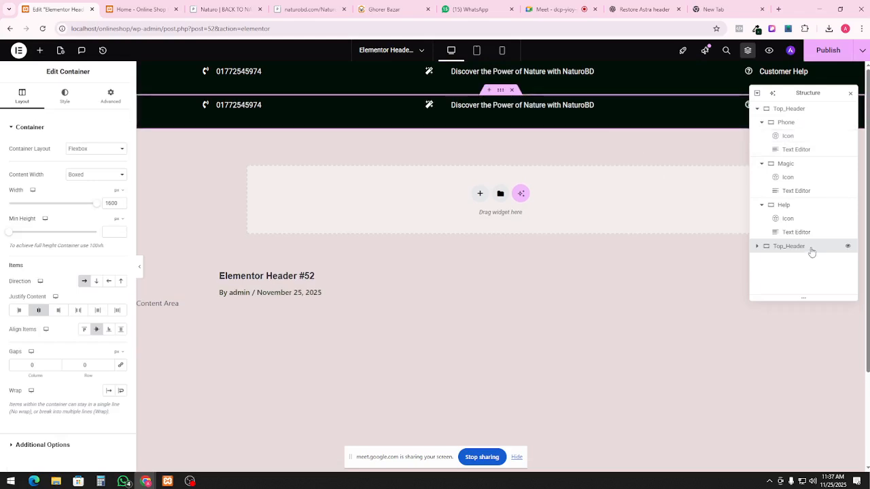
pyautogui.click(65, 95)
pyautogui.click(121, 188)
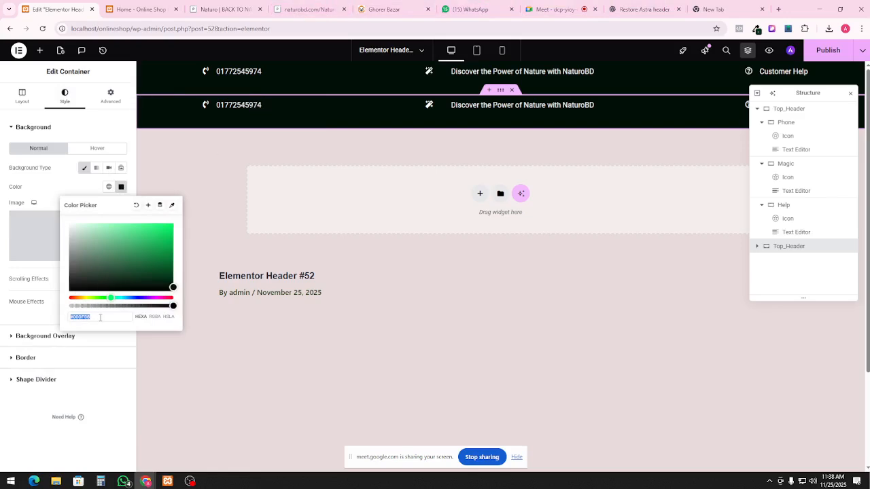
pyautogui.write('#003315')
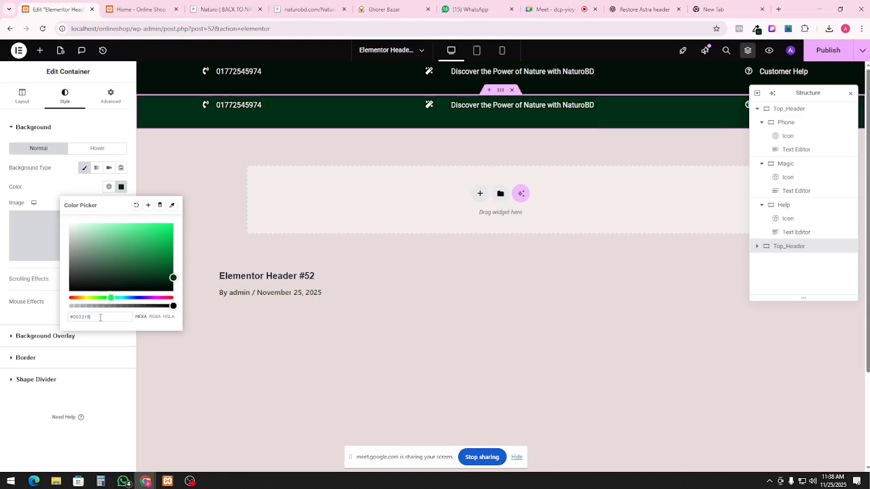
pyautogui.click(278, 110)
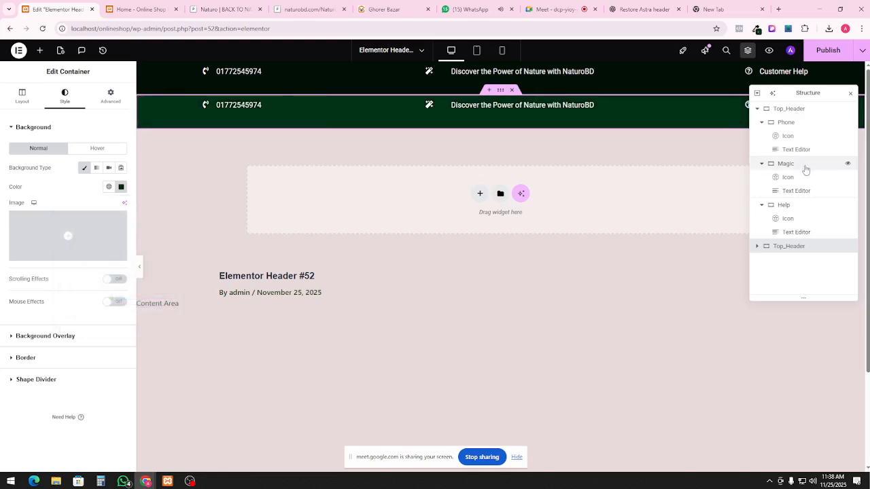
# Rename the duplicated bar to Header and its Phone column to logo in Structure
pyautogui.click(788, 135)
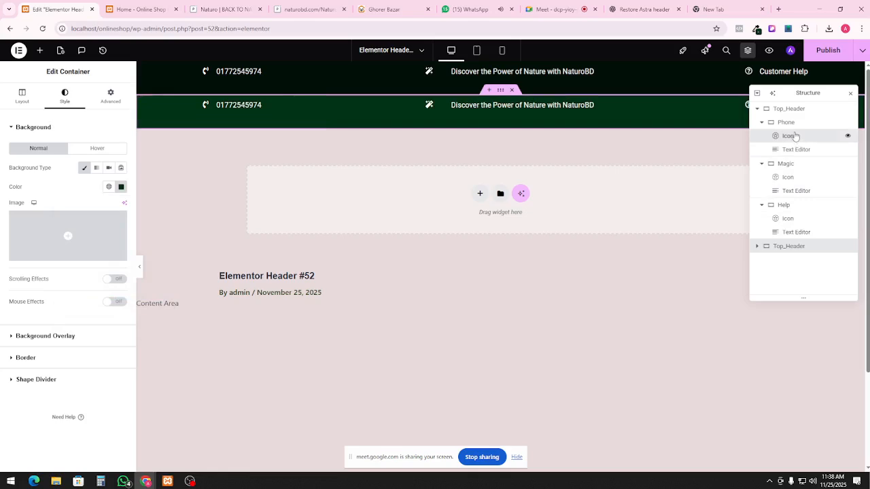
pyautogui.click(785, 122)
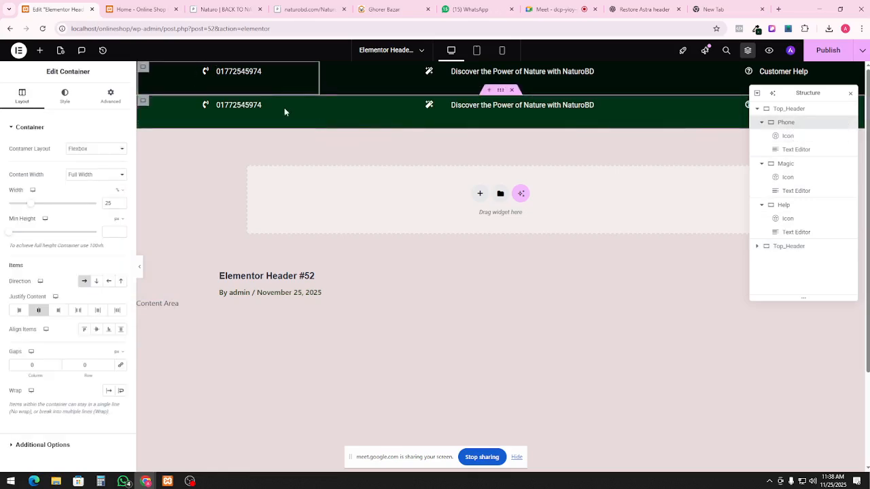
pyautogui.click(762, 121)
pyautogui.click(757, 108)
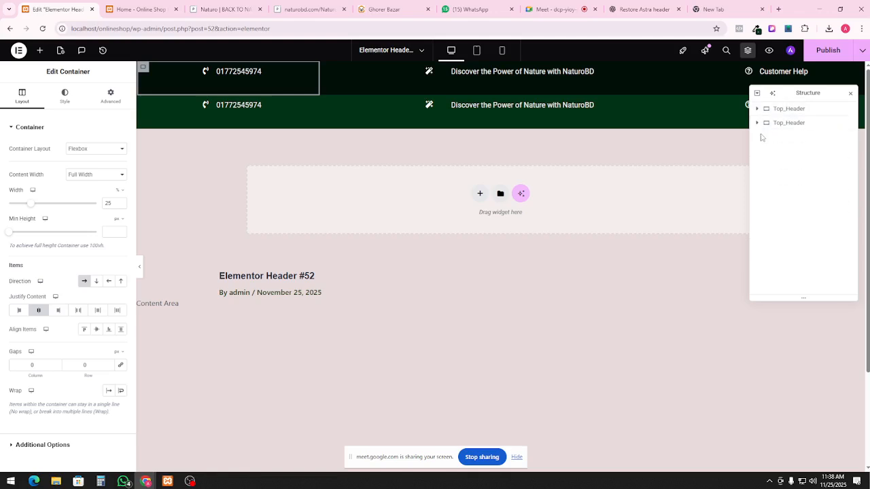
pyautogui.click(757, 122)
pyautogui.doubleClick(778, 125)
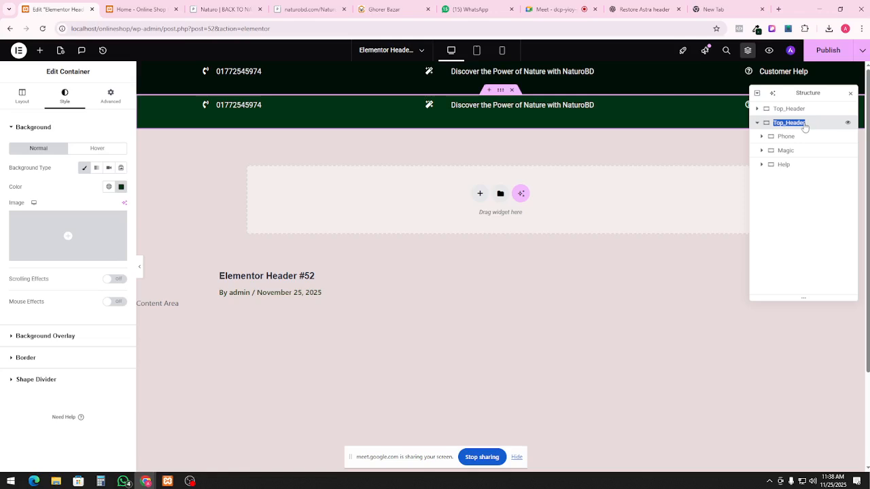
pyautogui.click(804, 125)
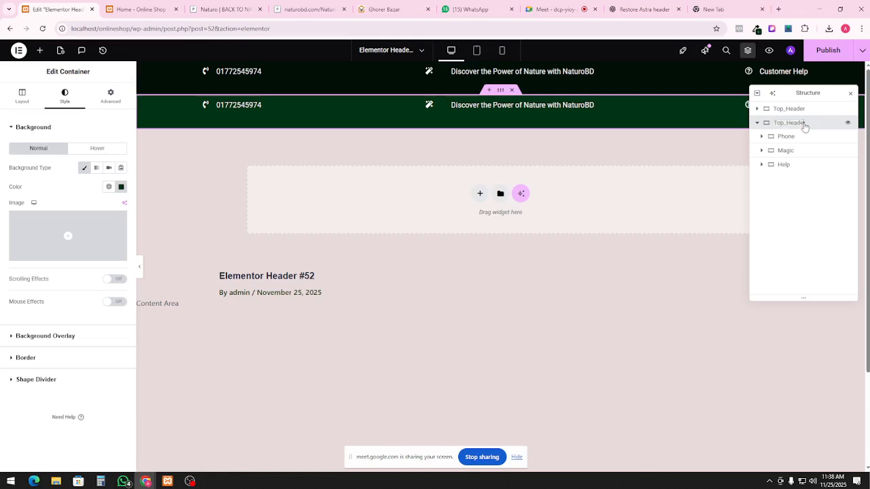
pyautogui.click(540, 139)
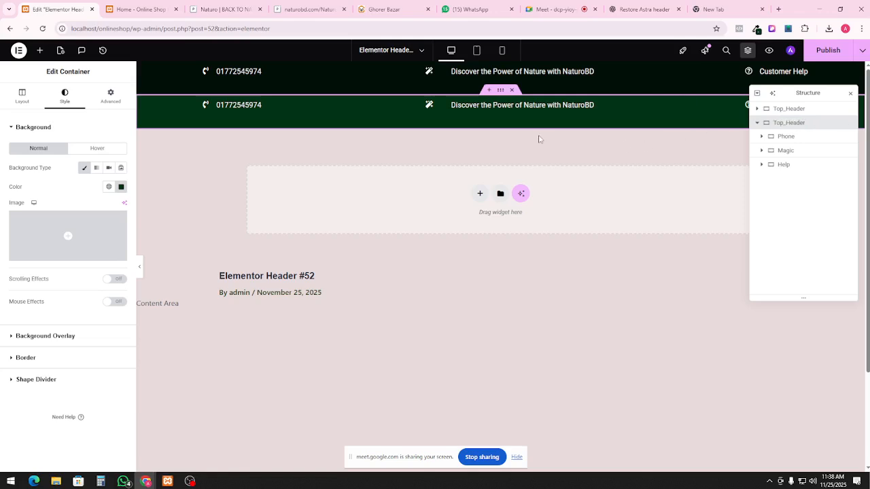
pyautogui.doubleClick(782, 126)
pyautogui.write('Hel')
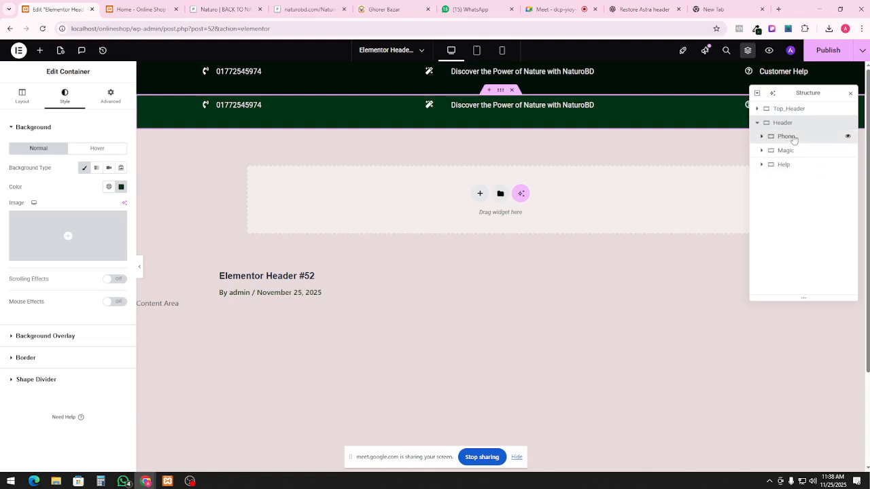
pyautogui.click(792, 138)
pyautogui.doubleClick(793, 138)
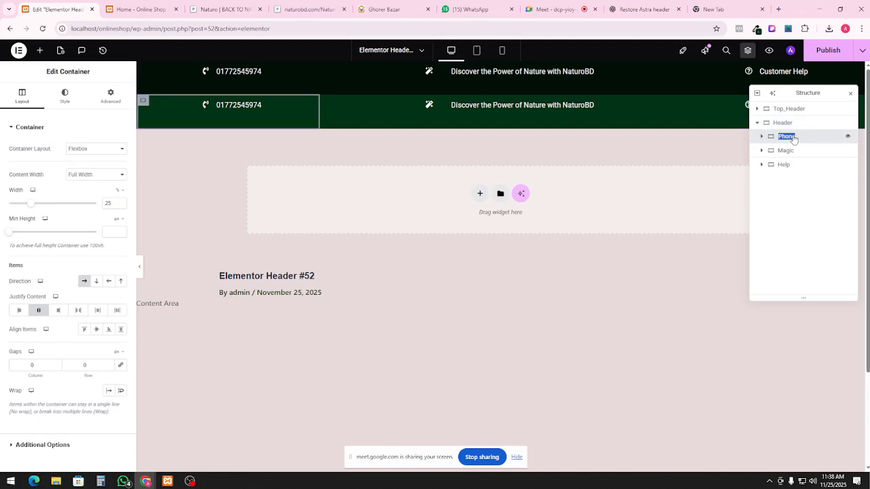
pyautogui.write('L')
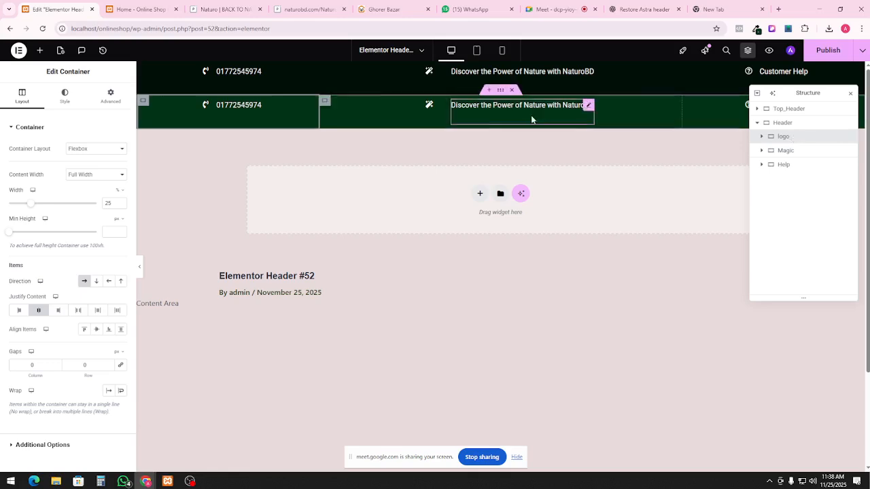
pyautogui.click(805, 128)
# Delete the duplicated Header bar and add a fresh empty container below the top bar
pyautogui.rightClick(800, 124)
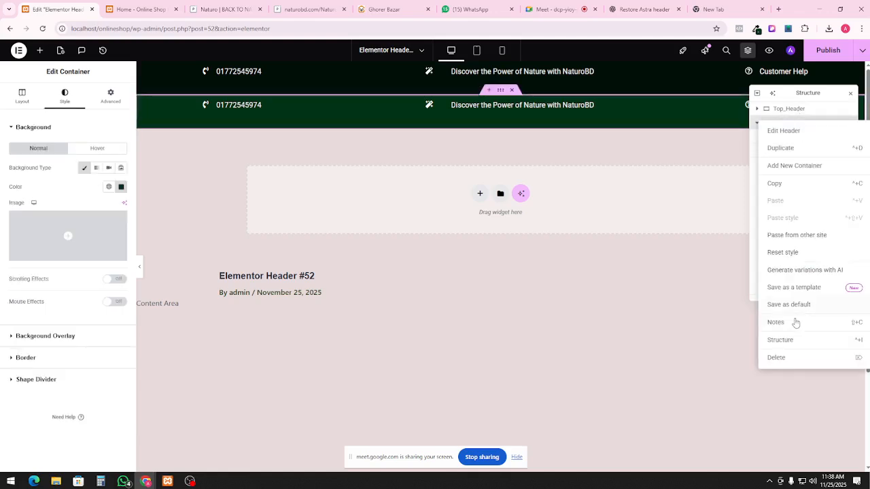
pyautogui.click(783, 358)
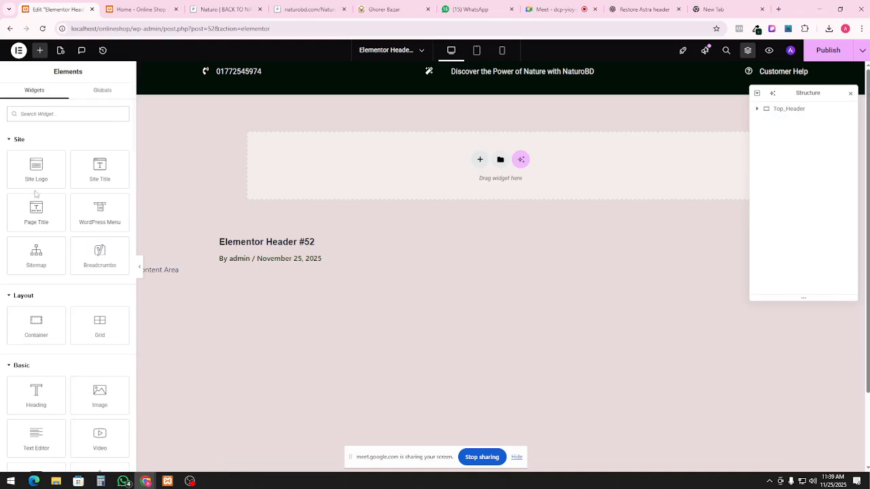
pyautogui.write('contain')
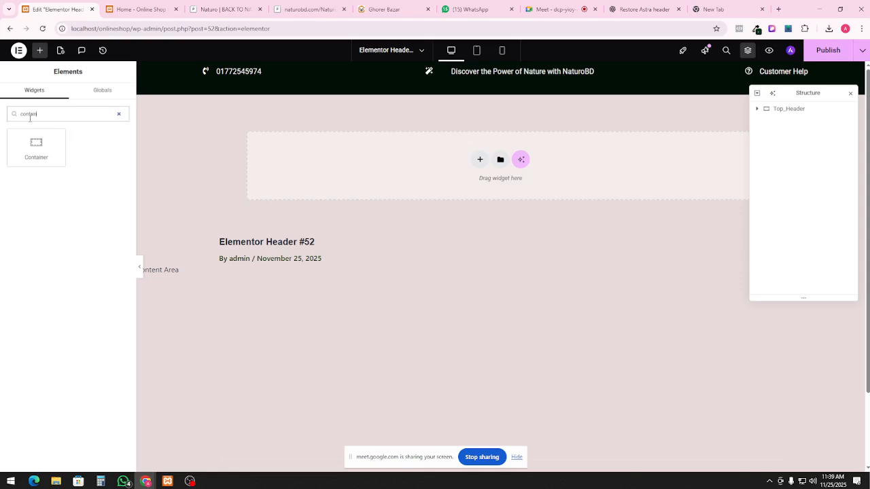
pyautogui.moveTo(36, 146); pyautogui.dragTo(342, 162)
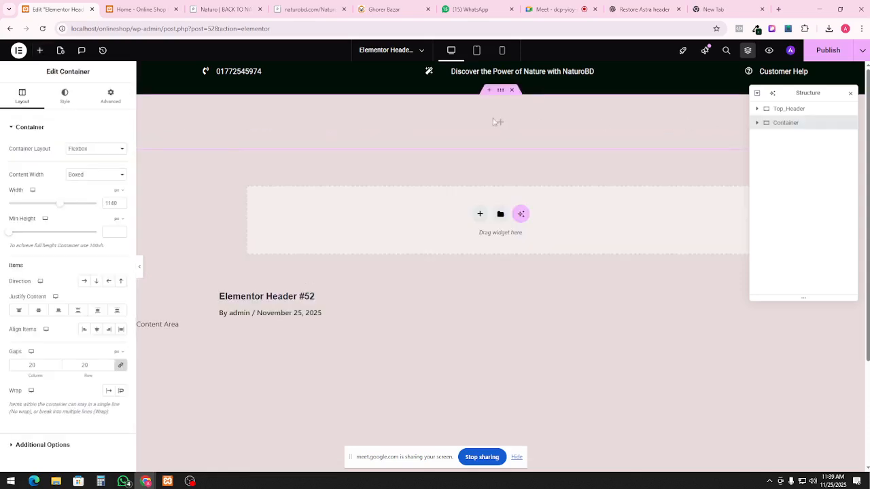
# Set the new container's Classic background colour to dark green #003315
pyautogui.click(65, 96)
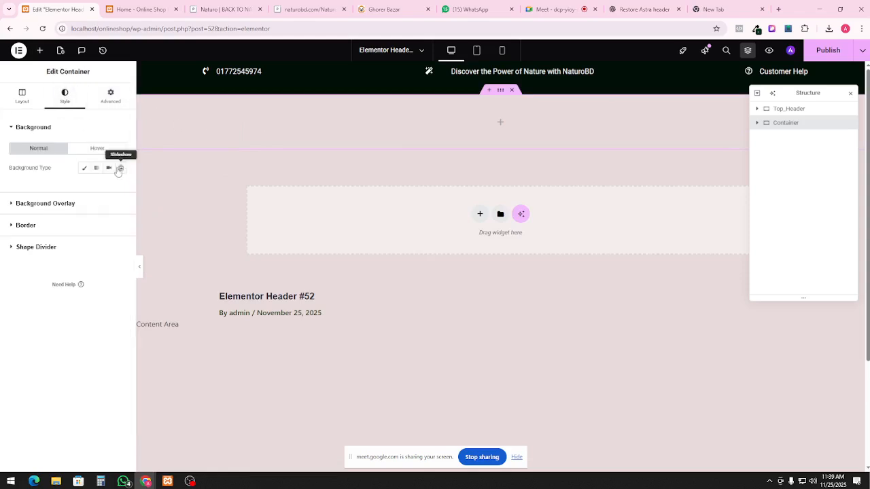
pyautogui.click(83, 168)
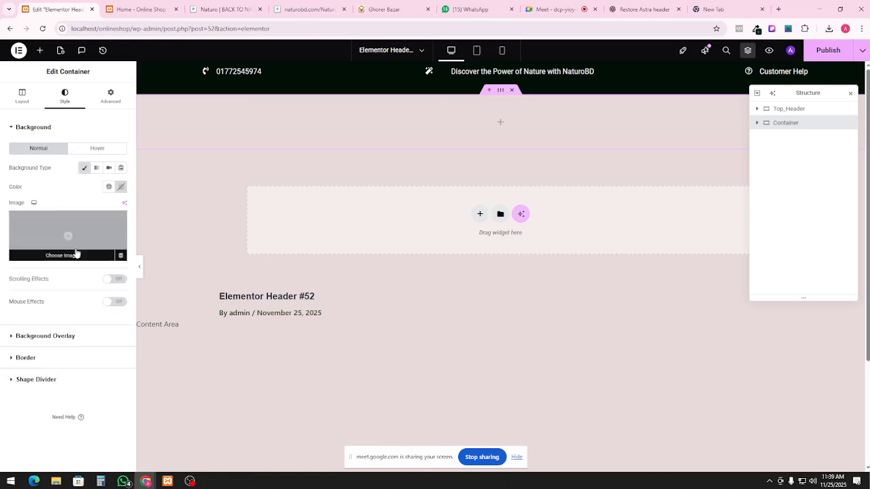
pyautogui.click(109, 187)
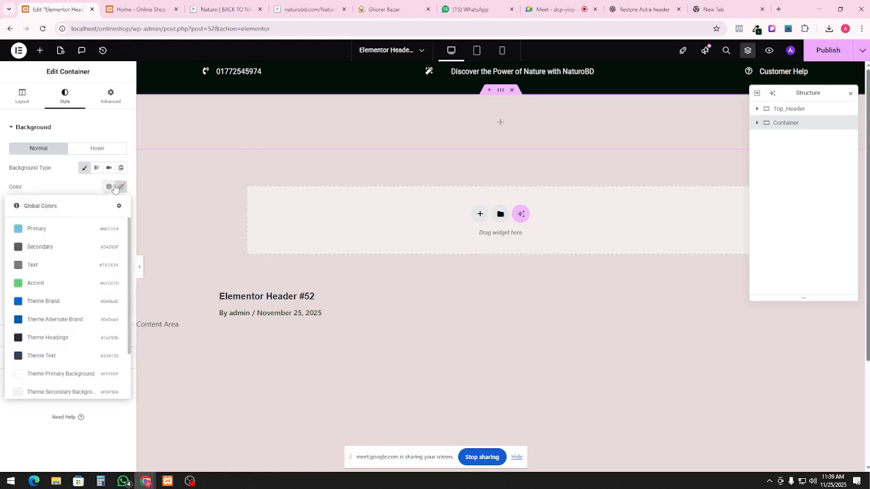
pyautogui.click(119, 186)
pyautogui.click(92, 315)
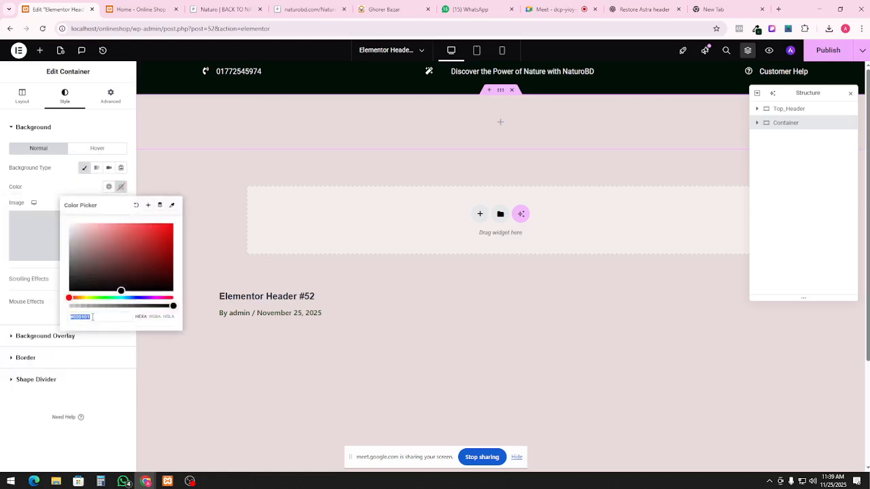
pyautogui.write('#003315')
pyautogui.click(399, 127)
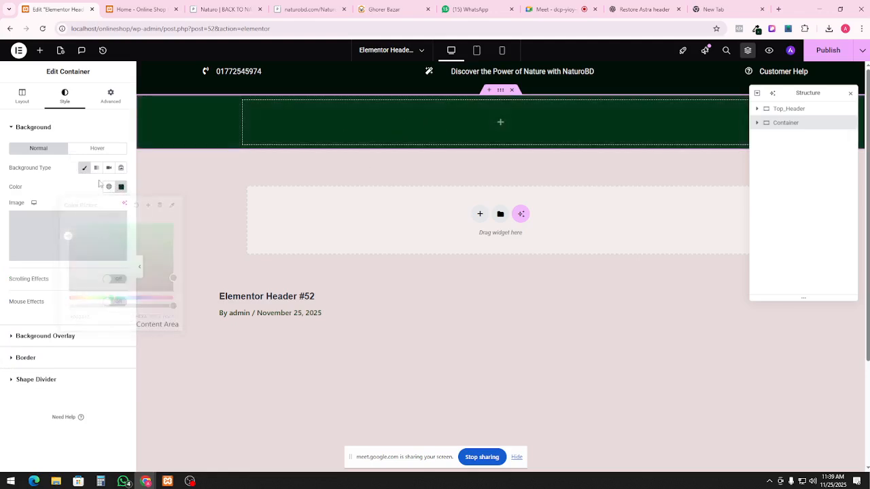
# Nest a new inner Container inside the green section, found via the 'cont' search
pyautogui.click(39, 50)
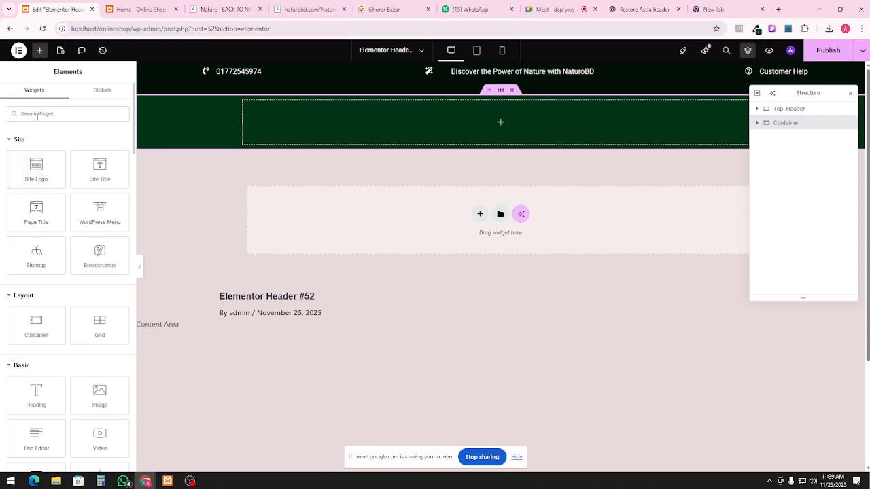
pyautogui.write('cont')
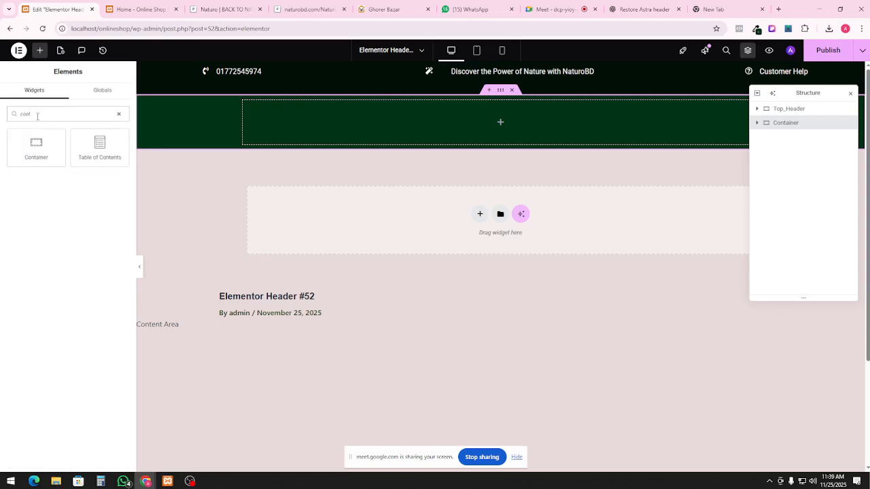
pyautogui.moveTo(36, 147); pyautogui.dragTo(517, 129)
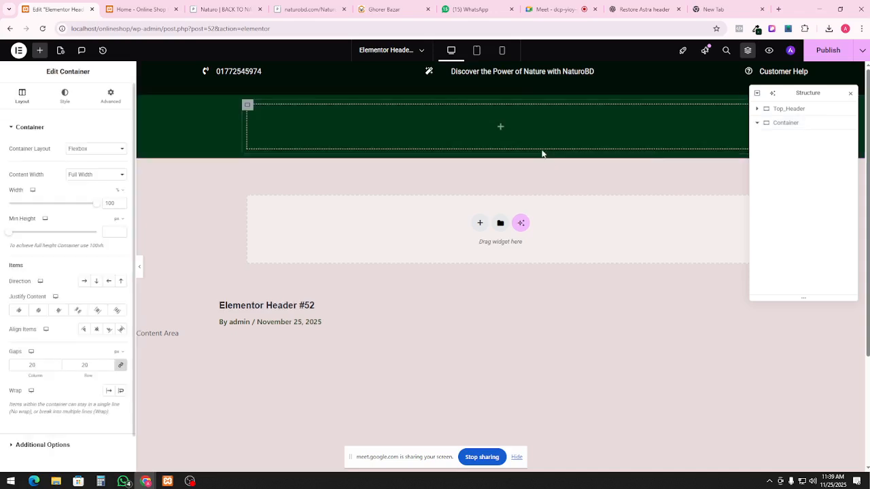
pyautogui.click(786, 123)
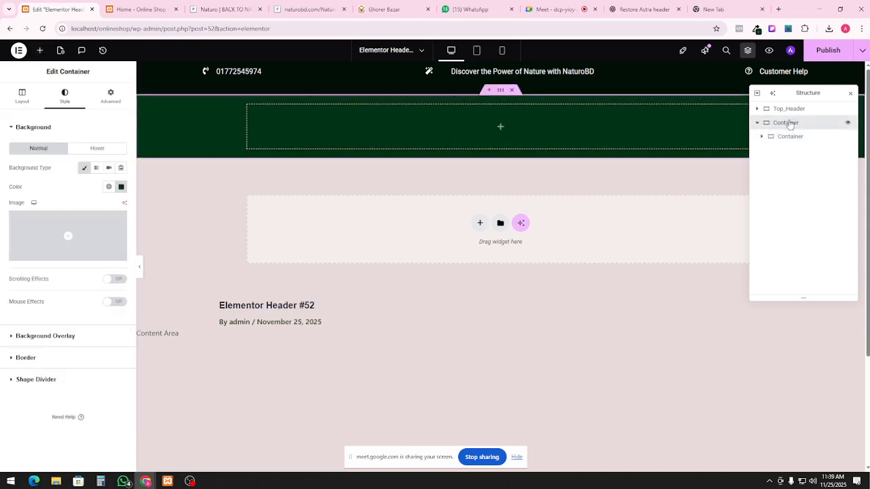
pyautogui.doubleClick(790, 124)
pyautogui.hotkey('ctrl', 'h')
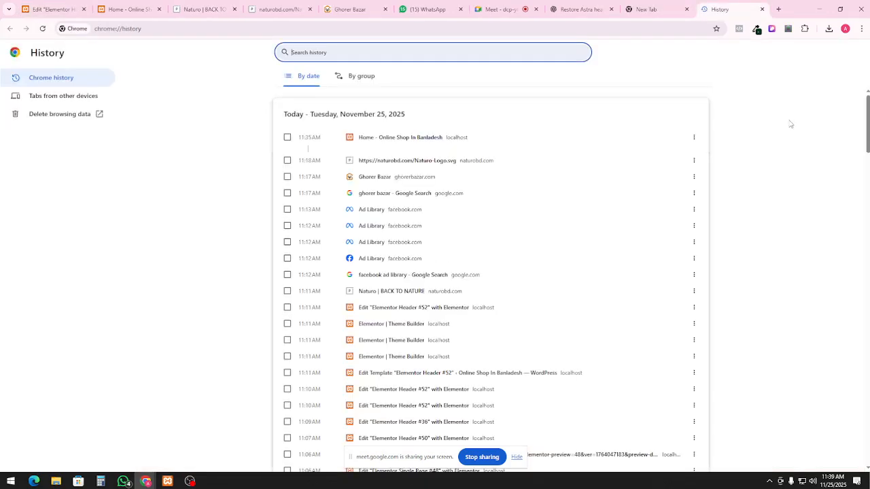
pyautogui.click(148, 6)
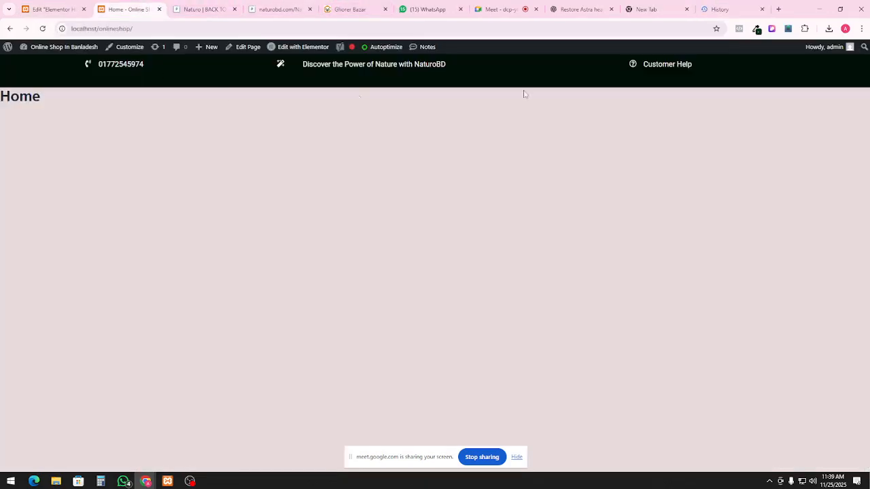
pyautogui.click(77, 7)
# Rename the outer container to Header and the inner one to Logo
pyautogui.click(791, 125)
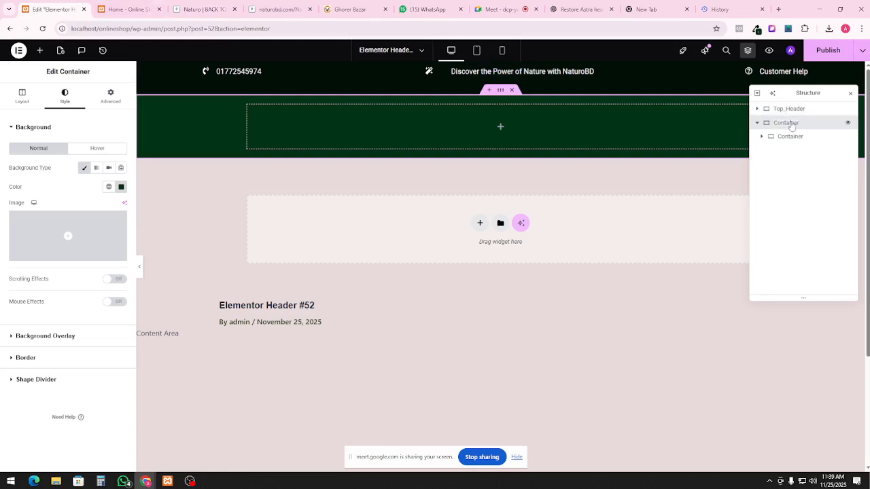
pyautogui.doubleClick(791, 126)
pyautogui.write('Header')
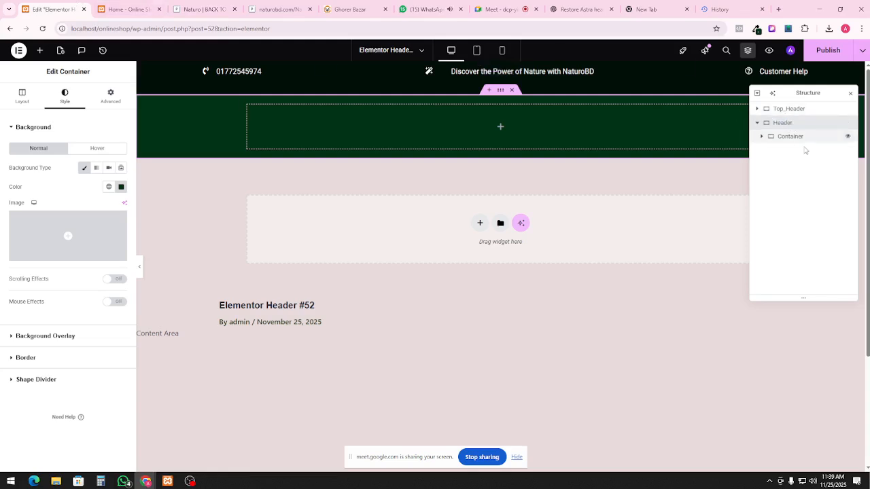
pyautogui.doubleClick(794, 138)
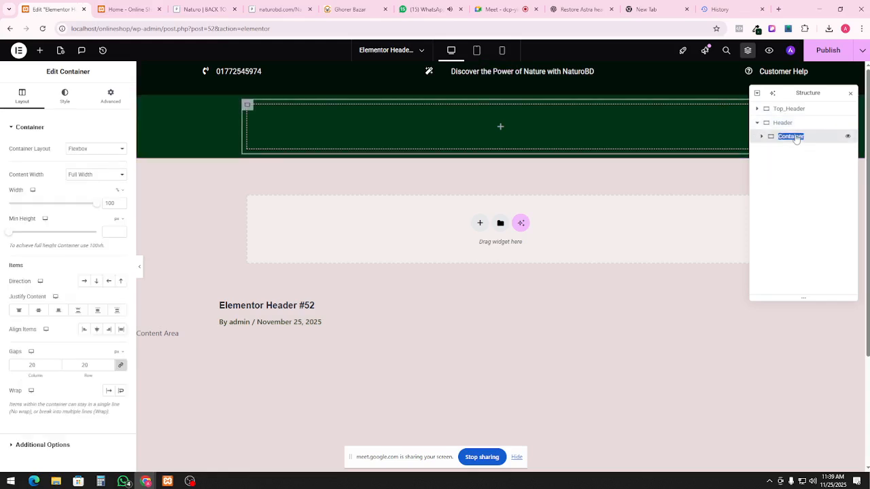
pyautogui.write('C')
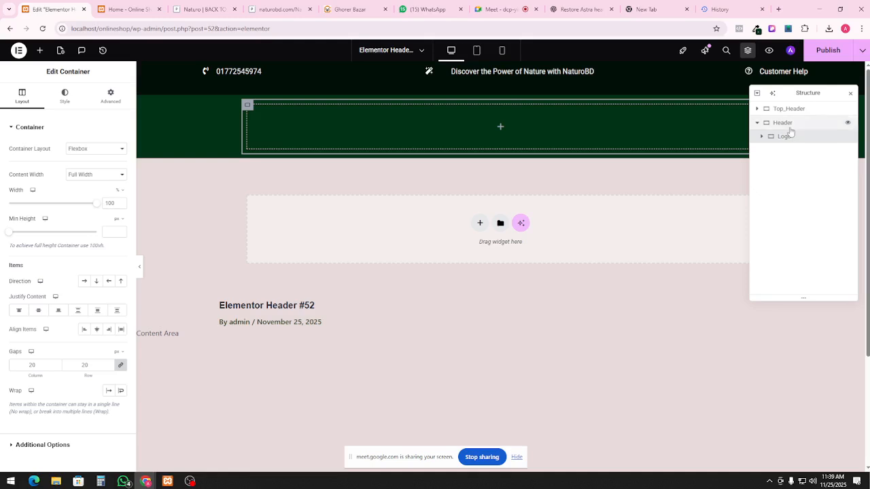
# Duplicate Logo twice and set the Header's layout direction to Row
pyautogui.rightClick(427, 129)
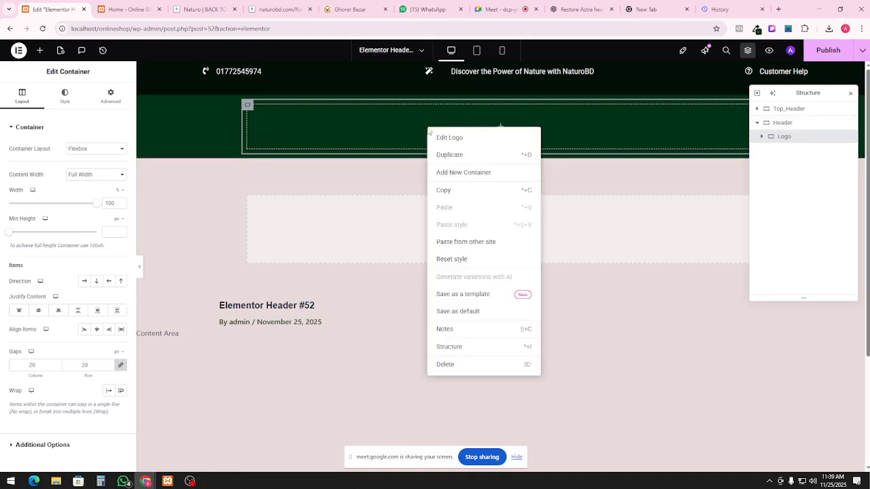
pyautogui.click(788, 139)
pyautogui.rightClick(537, 134)
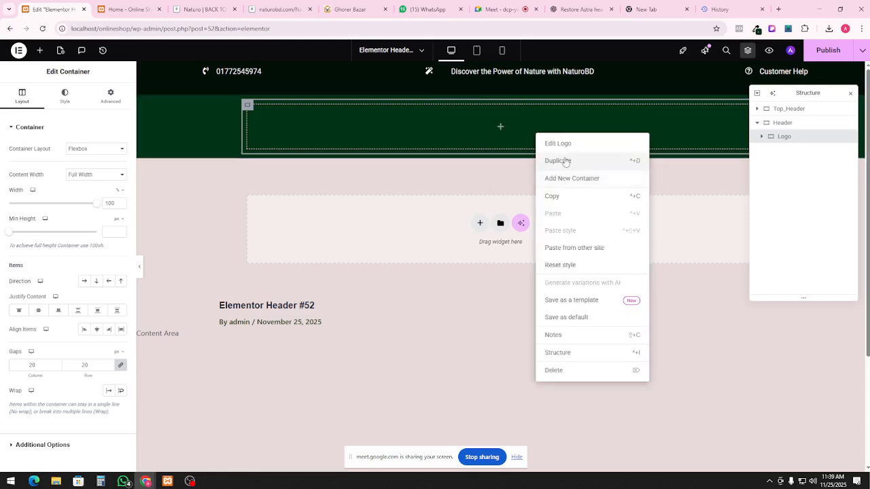
pyautogui.click(564, 161)
pyautogui.rightClick(538, 187)
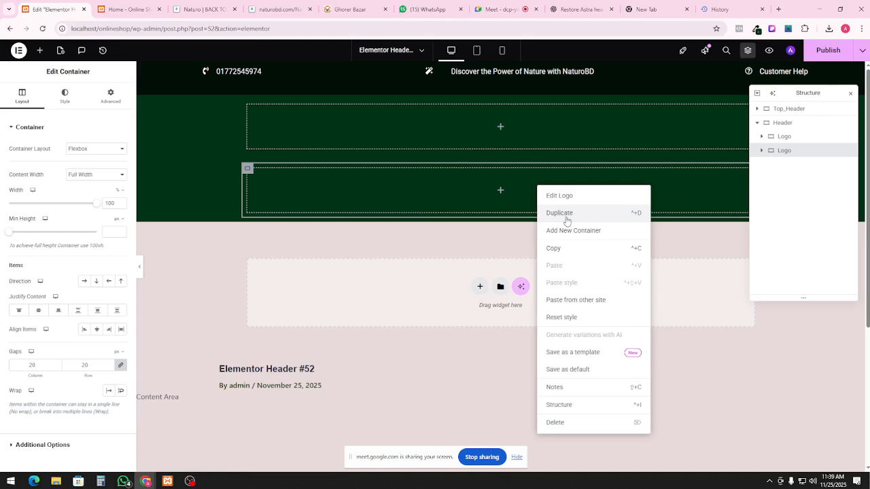
pyautogui.click(560, 213)
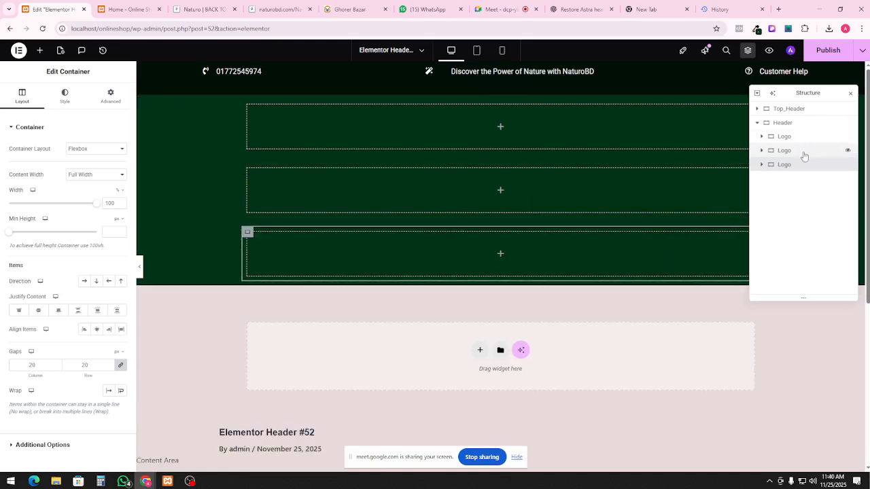
pyautogui.click(782, 124)
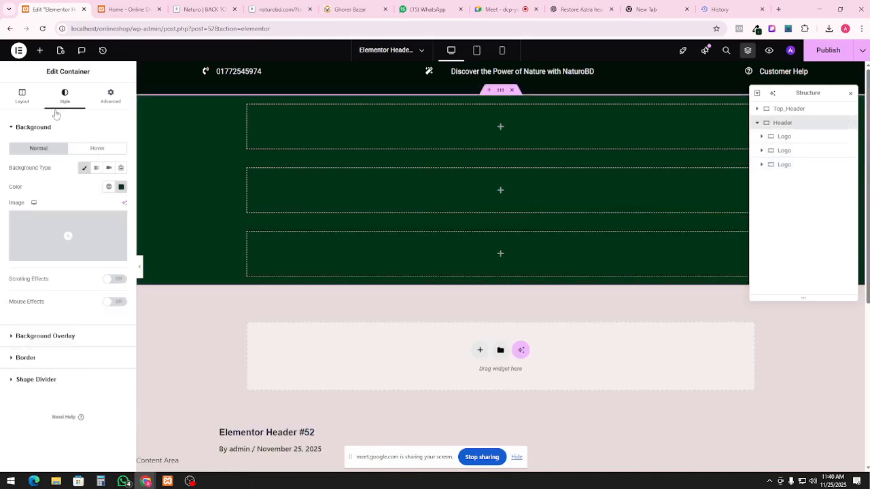
pyautogui.click(21, 96)
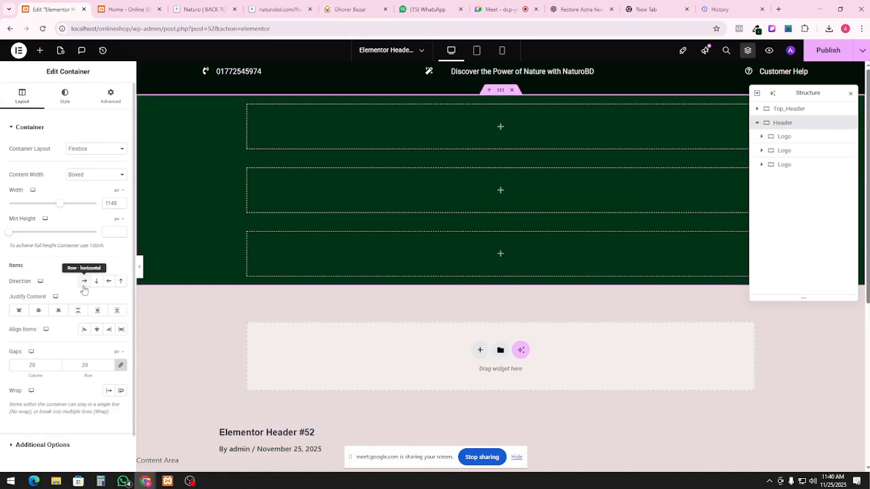
pyautogui.click(84, 282)
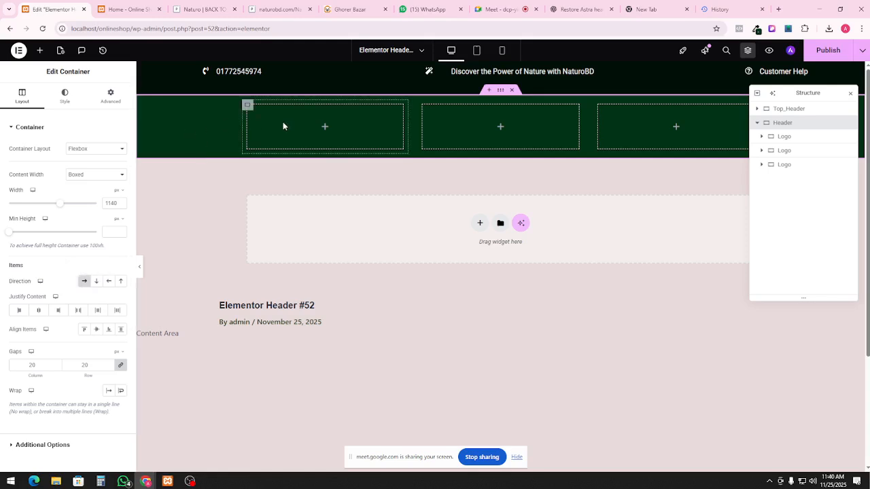
# Drag an Image widget into the first Logo container and open Choose Image
pyautogui.click(785, 137)
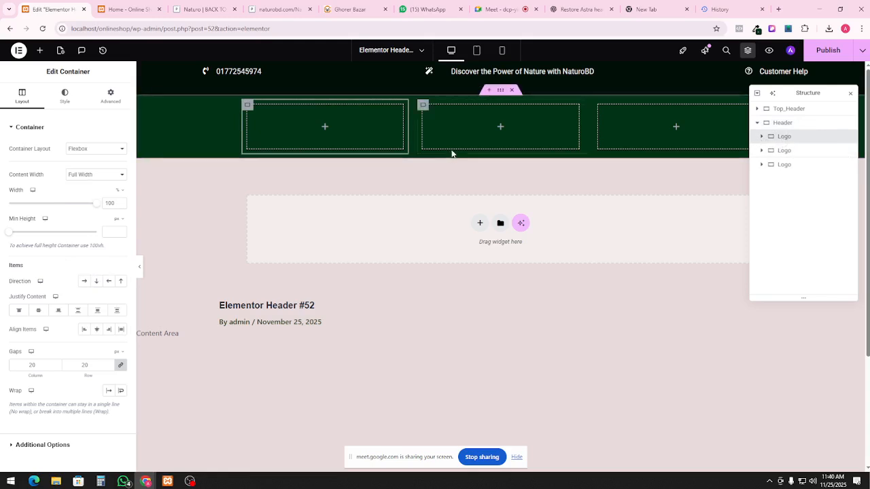
pyautogui.click(39, 50)
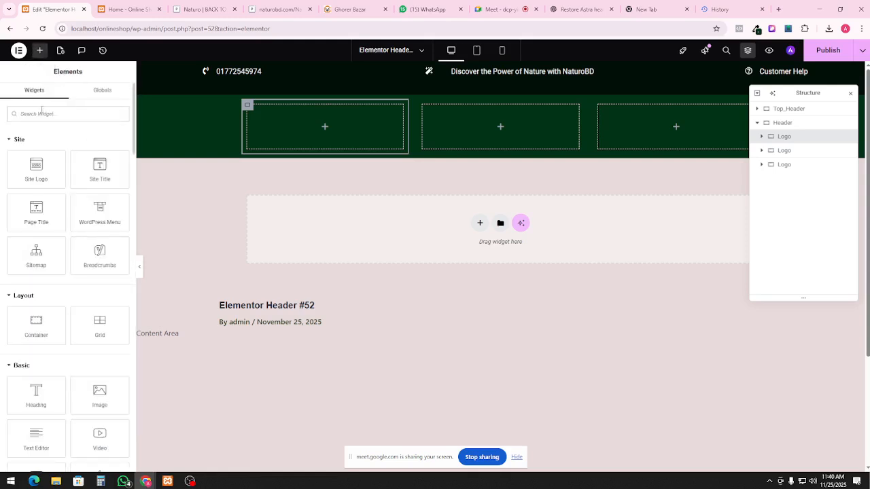
pyautogui.write('image')
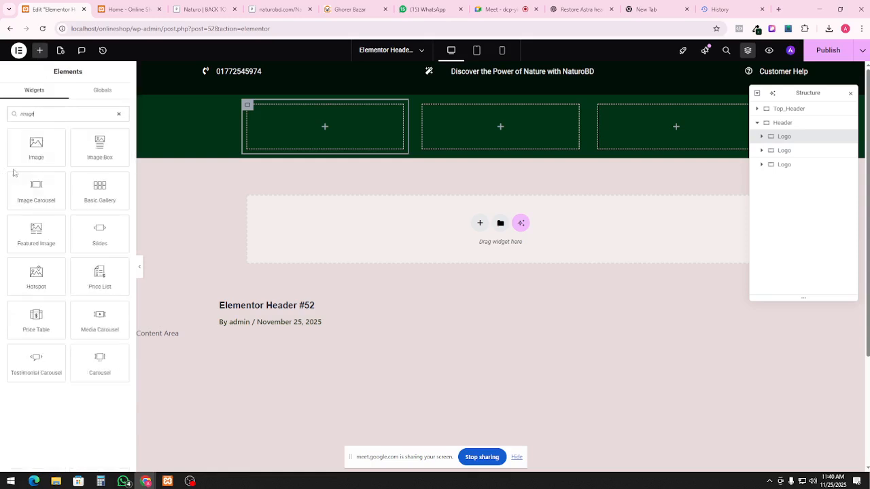
pyautogui.moveTo(36, 147); pyautogui.dragTo(293, 119)
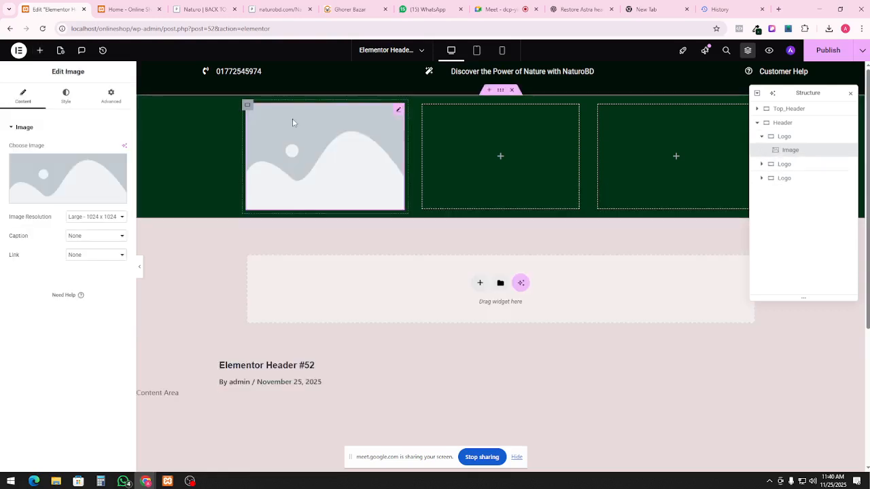
pyautogui.click(76, 174)
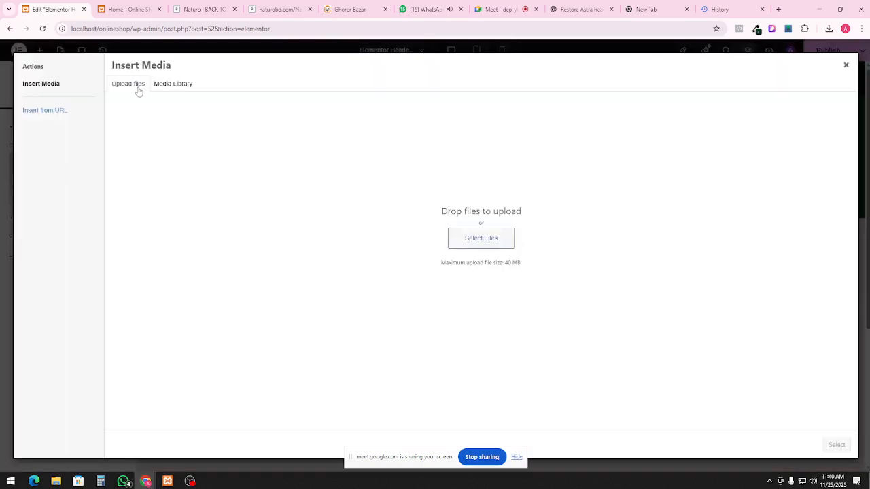
# Try uploading Naturo-Logo.svg from Desktop > soft, then close Insert Media after the server rejects it
pyautogui.click(477, 246)
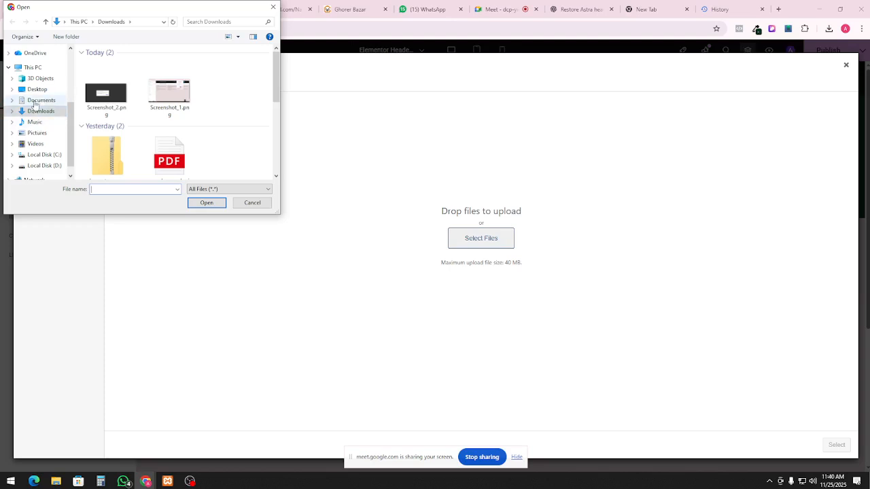
pyautogui.click(39, 89)
pyautogui.doubleClick(112, 121)
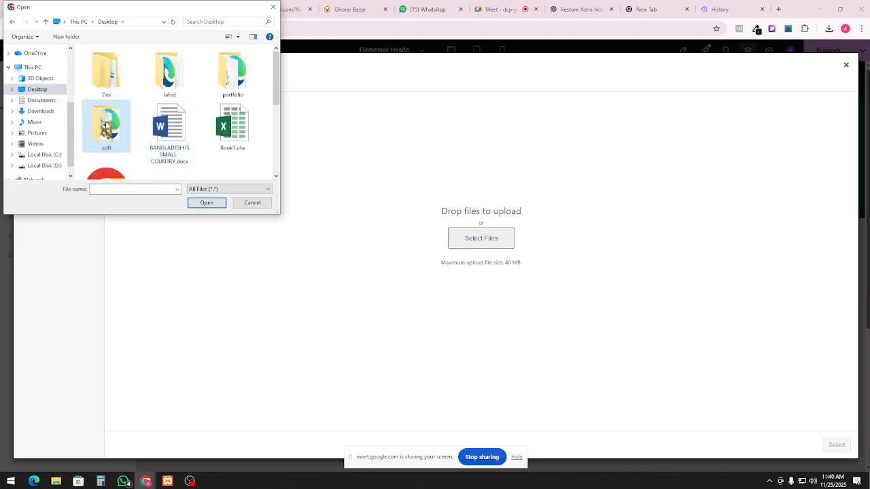
pyautogui.scroll(-1, 180, 115)
pyautogui.scroll(2, 180, 112)
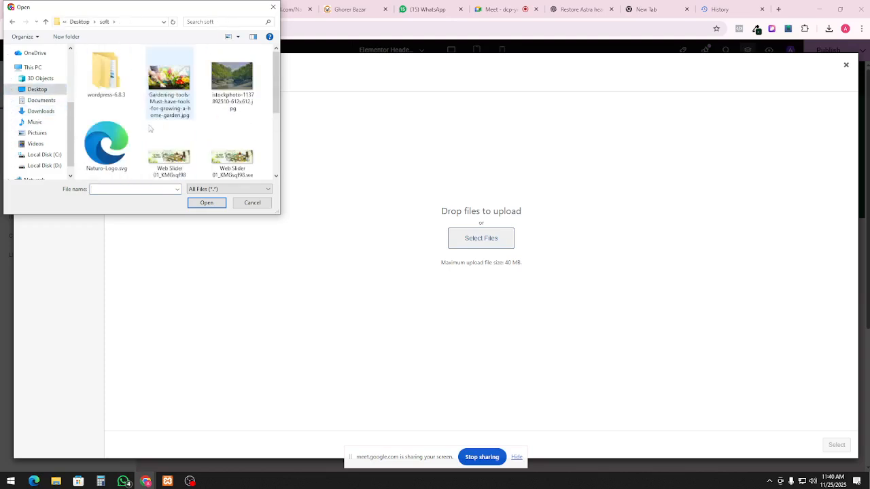
pyautogui.click(107, 156)
pyautogui.doubleClick(106, 156)
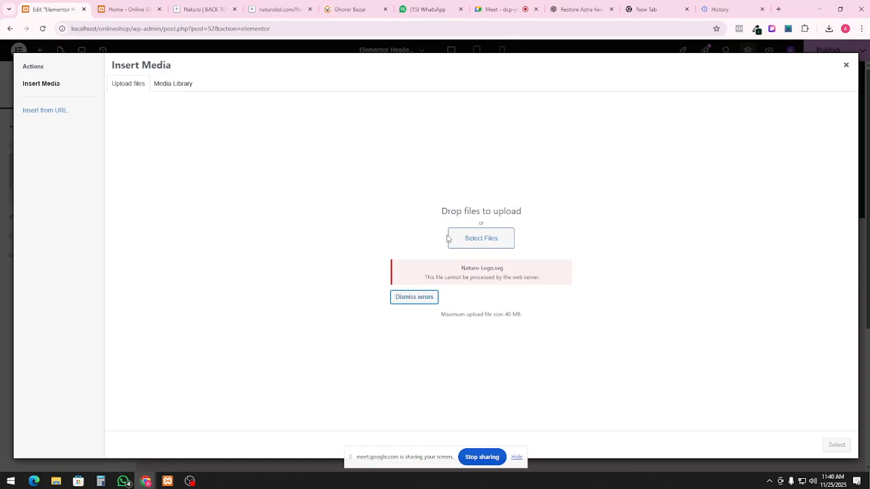
pyautogui.click(846, 65)
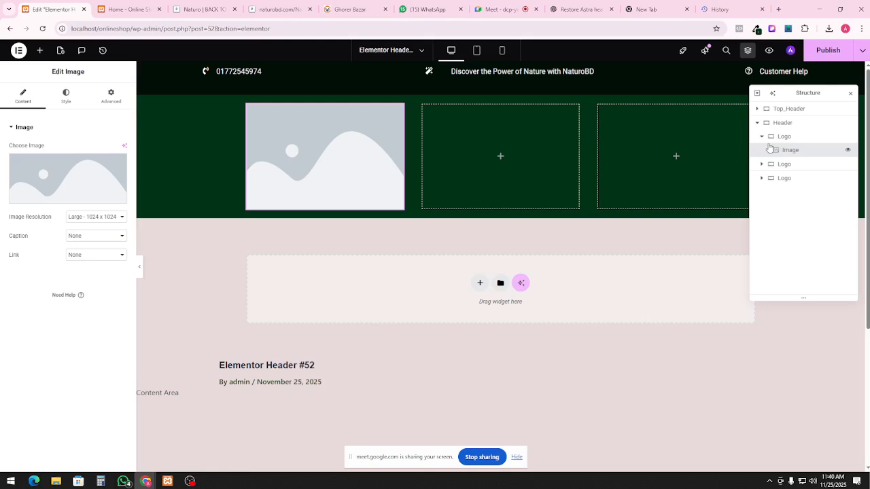
# Delete the placeholder Image widget from the first Logo column and search widgets for 'logo'
pyautogui.rightClick(791, 150)
pyautogui.click(779, 349)
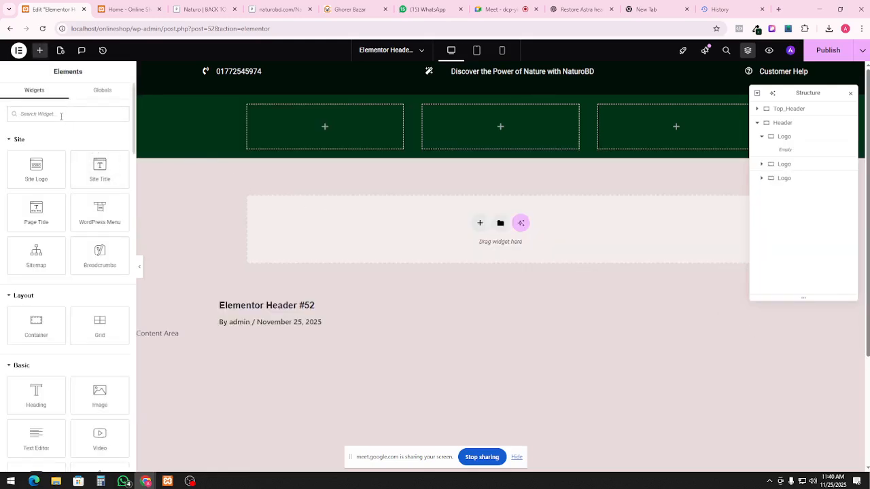
pyautogui.write('logo')
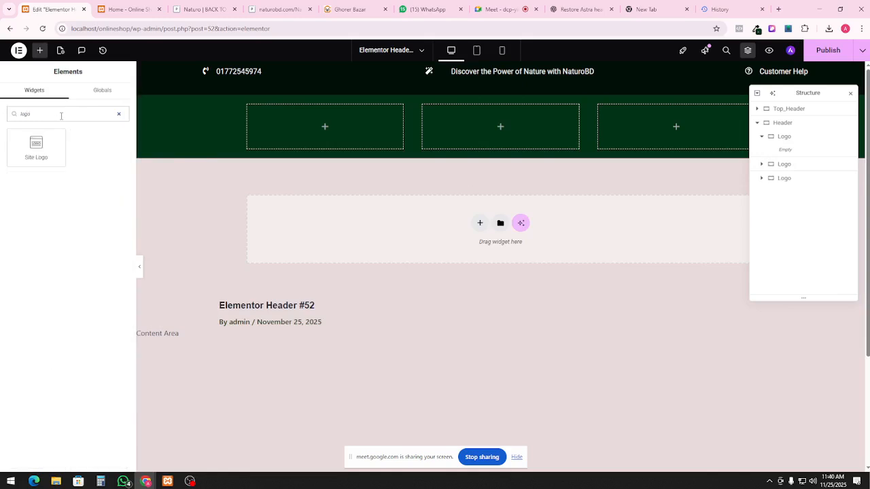
# Drop the Site Logo widget into the first header column, close Site Settings and decline the AI logo offer
pyautogui.moveTo(36, 146); pyautogui.dragTo(280, 133)
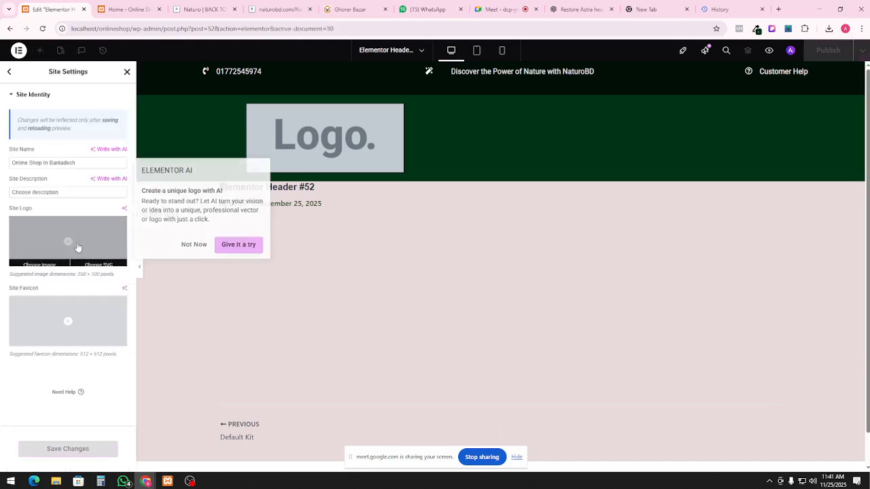
pyautogui.click(8, 72)
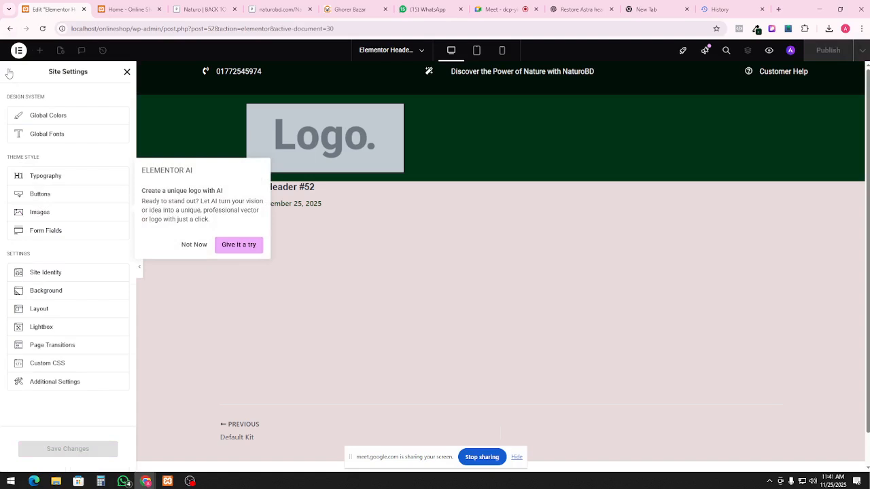
pyautogui.click(8, 72)
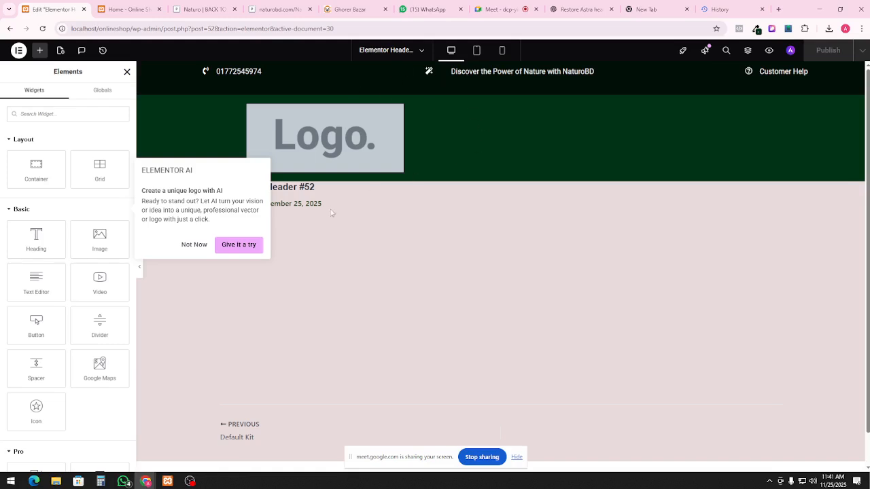
pyautogui.click(195, 246)
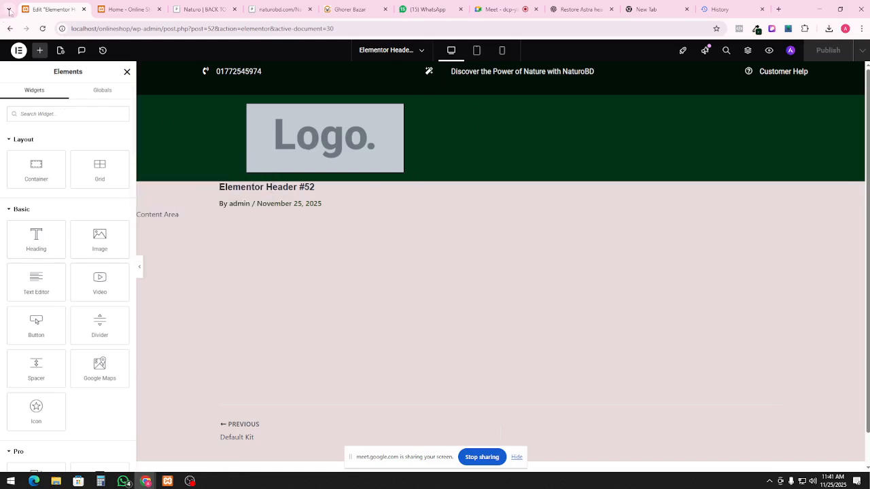
pyautogui.click(414, 56)
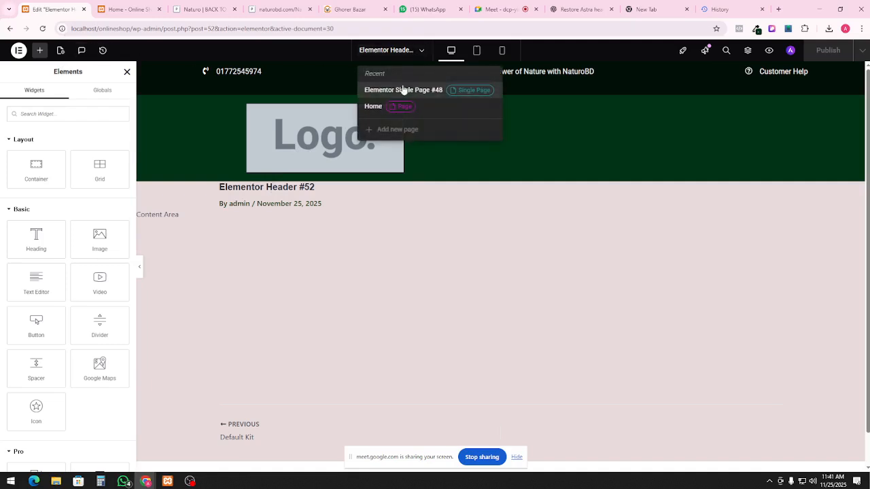
# Switch the editor to Elementor Single Page #48 from the Recent documents list
pyautogui.click(403, 90)
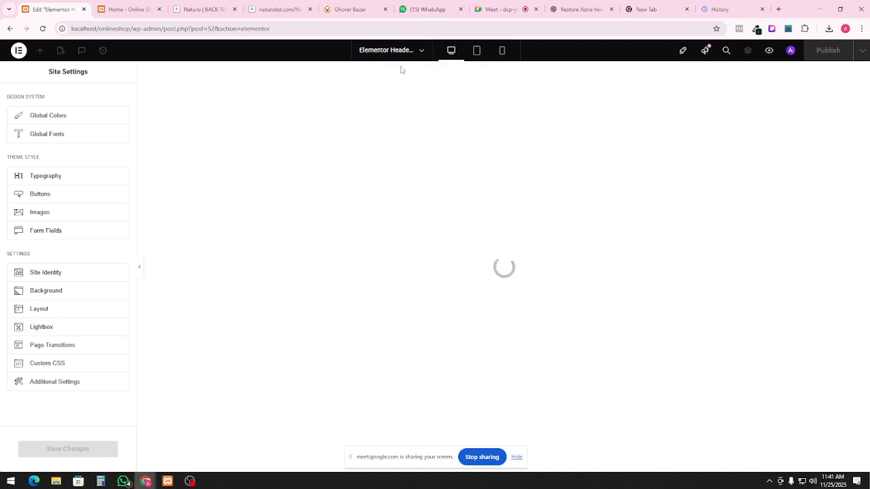
pyautogui.click(404, 58)
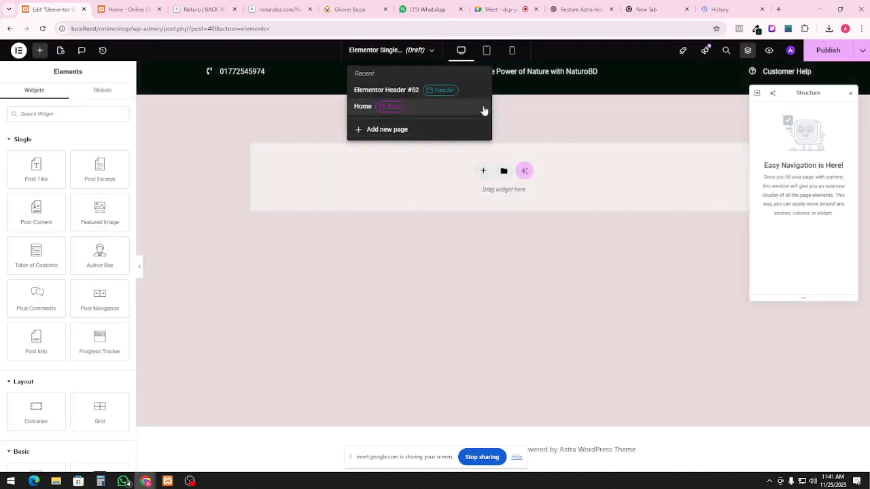
pyautogui.click(587, 135)
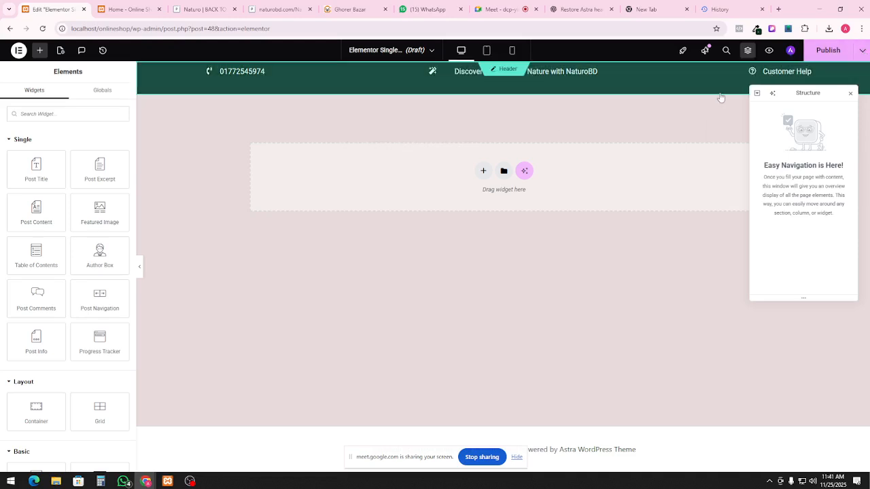
pyautogui.click(862, 51)
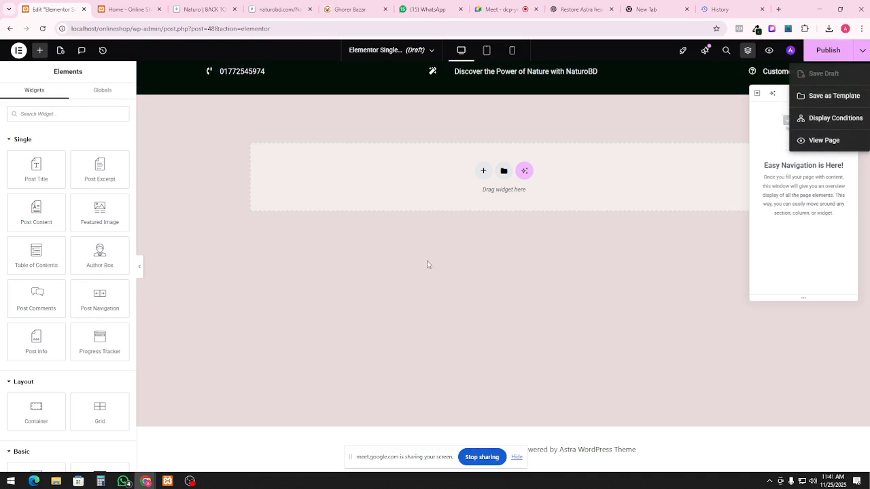
pyautogui.click(353, 291)
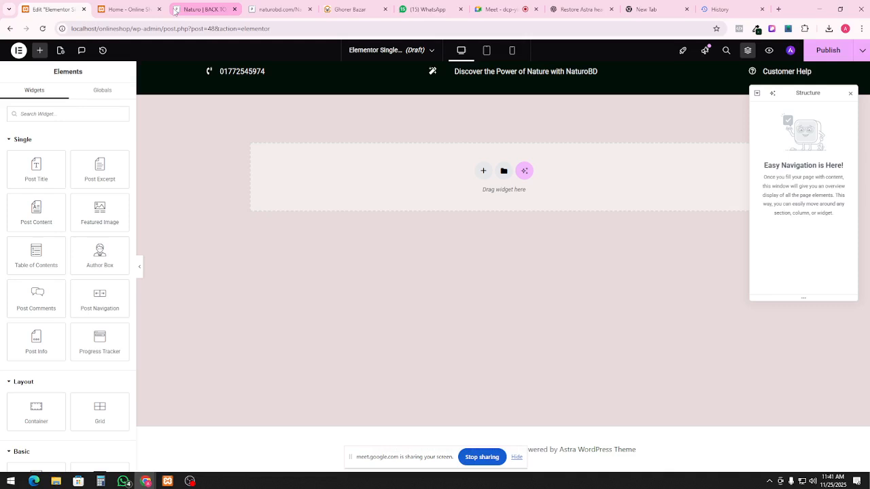
# Add an empty Container as the first element of the page
pyautogui.click(48, 115)
pyautogui.write('cont')
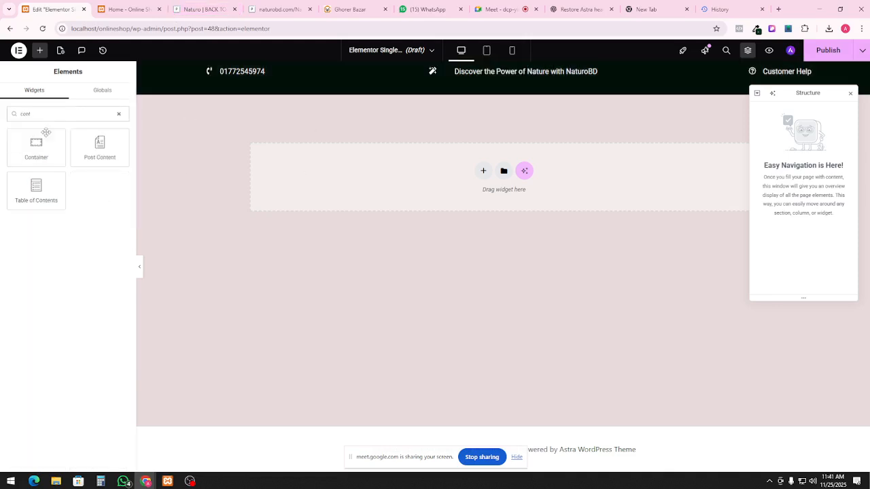
pyautogui.moveTo(46, 132); pyautogui.dragTo(367, 188)
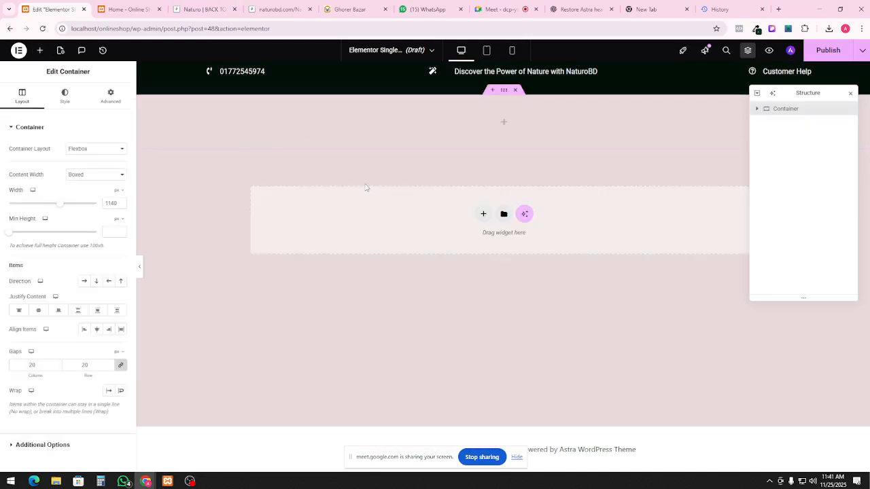
# Give the top container a Classic background with colour #003315
pyautogui.click(72, 98)
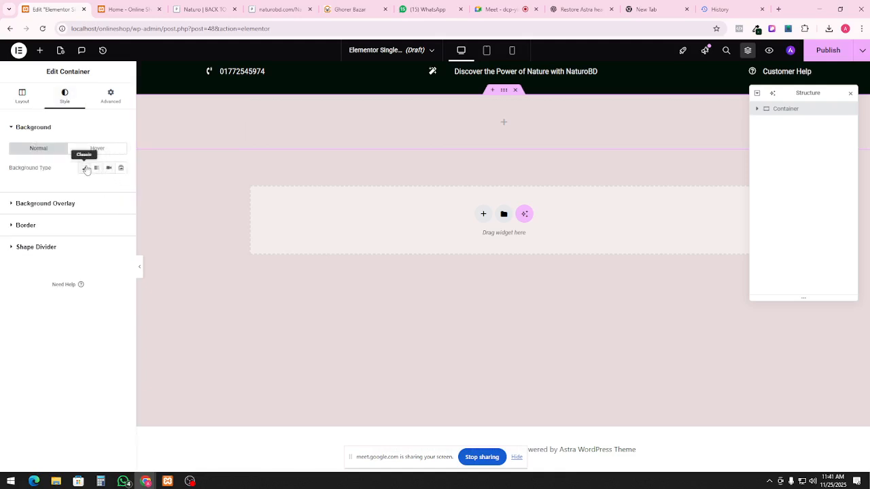
pyautogui.click(84, 168)
pyautogui.click(120, 187)
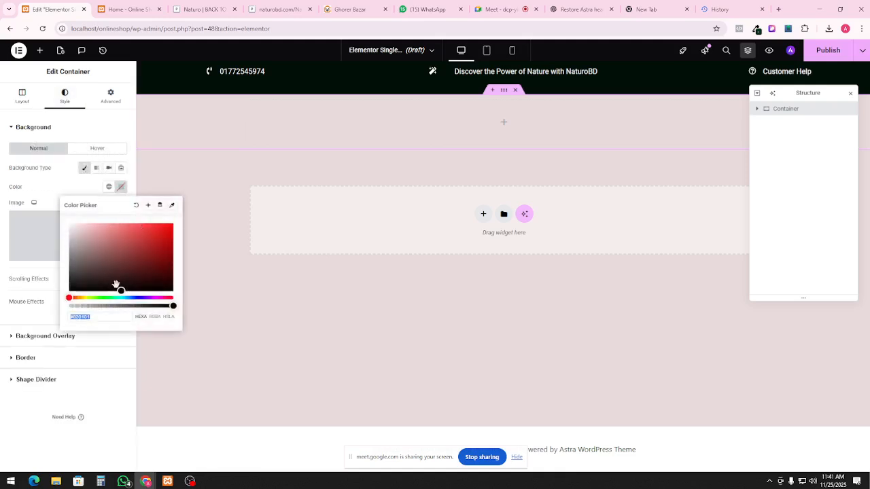
pyautogui.tripleClick(94, 319)
pyautogui.write('#003315')
pyautogui.click(363, 136)
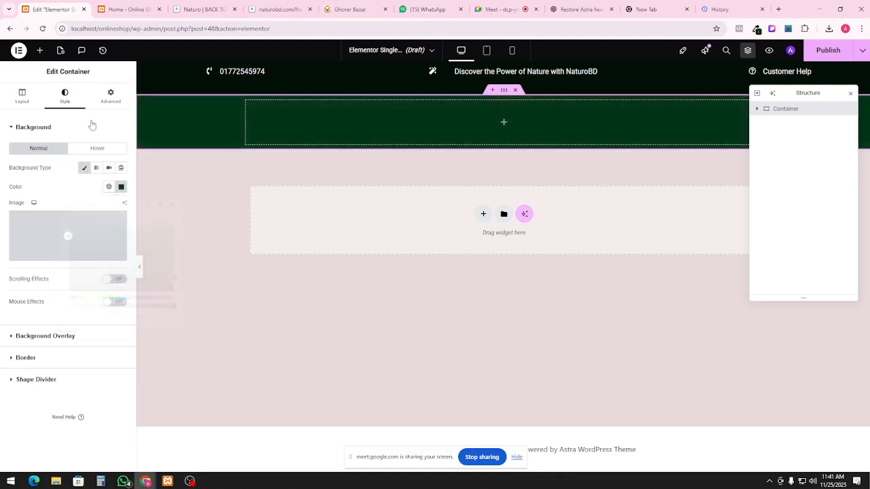
# Add an inner container inside the green section and duplicate it twice, making three stacked boxes
pyautogui.click(40, 50)
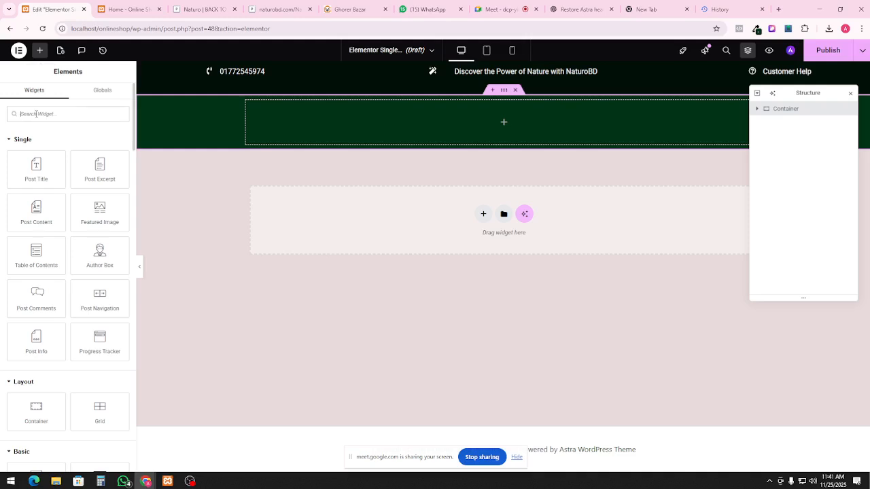
pyautogui.write('cont')
pyautogui.moveTo(38, 134); pyautogui.dragTo(414, 126)
pyautogui.rightClick(412, 126)
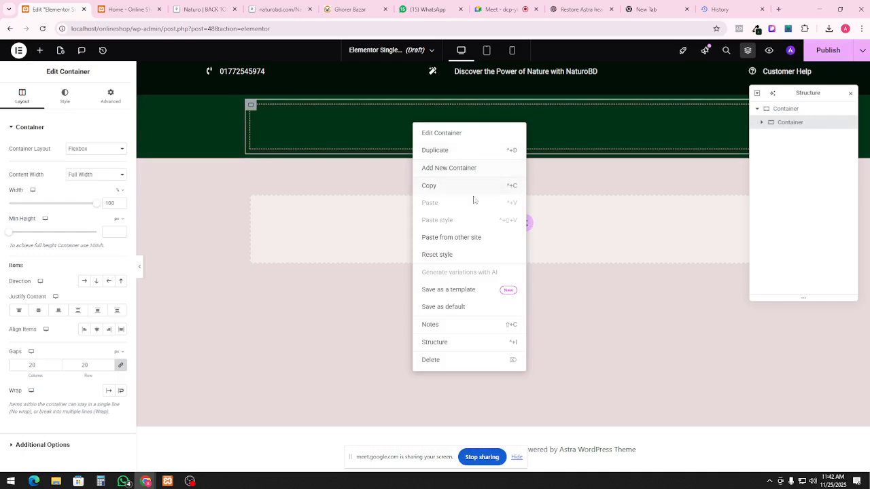
pyautogui.click(423, 147)
pyautogui.rightClick(415, 184)
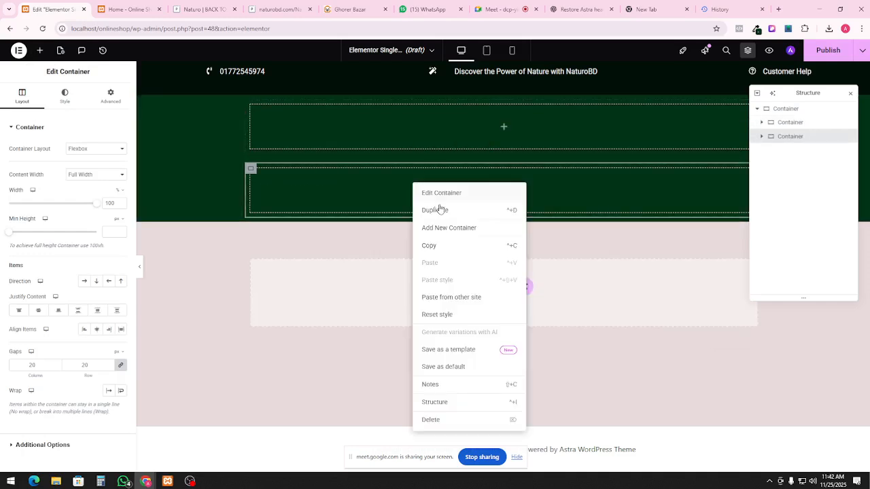
pyautogui.click(442, 210)
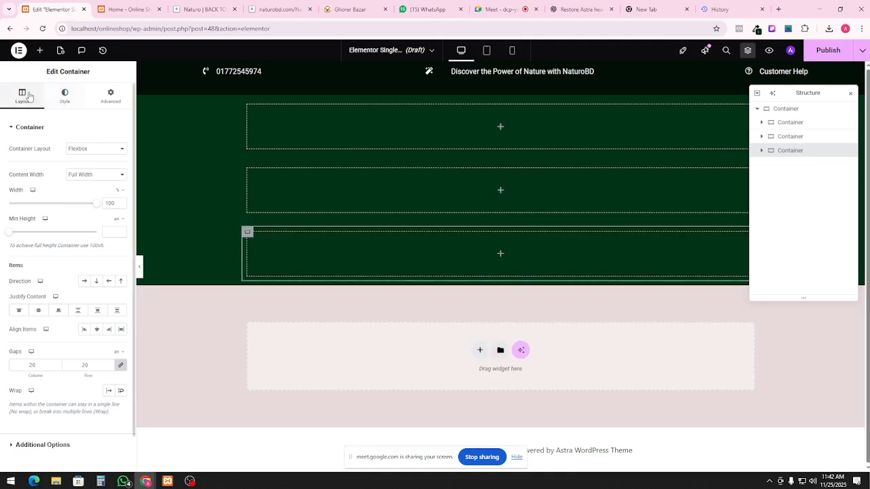
pyautogui.click(781, 112)
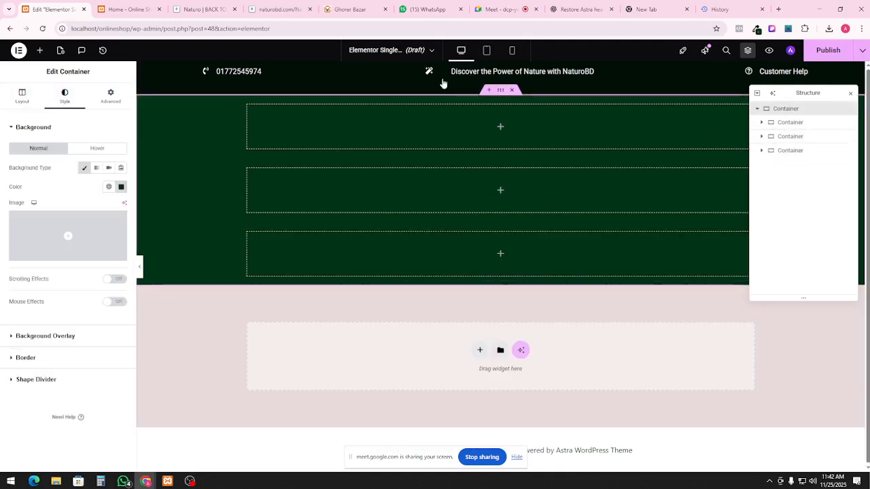
pyautogui.click(408, 50)
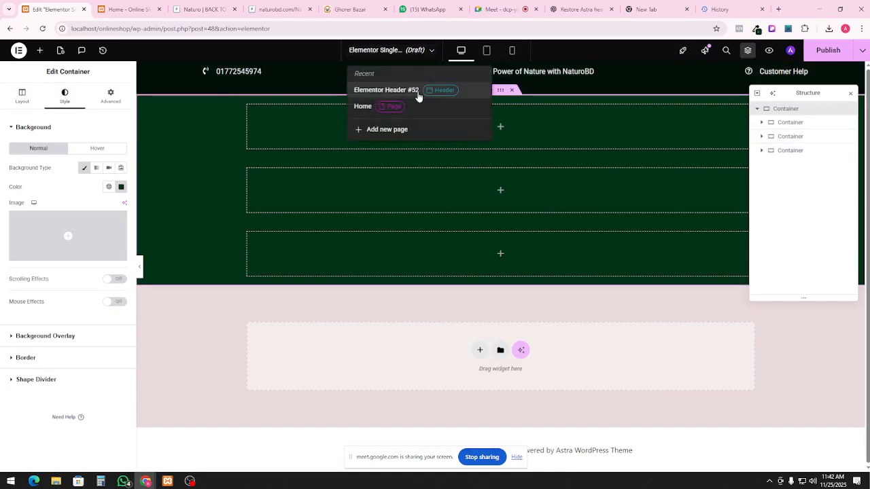
# Switch back to Elementor Header #52, confirming the leave dialog, and select its Site Logo
pyautogui.click(404, 93)
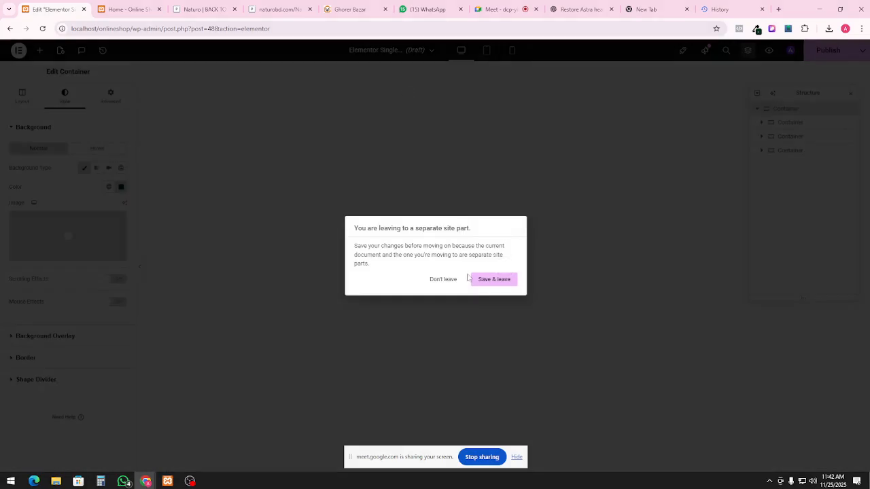
pyautogui.click(457, 283)
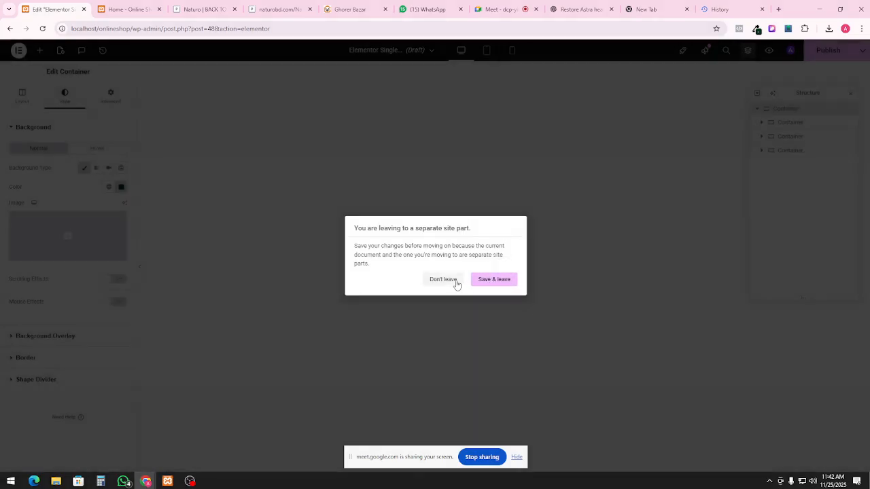
pyautogui.click(428, 52)
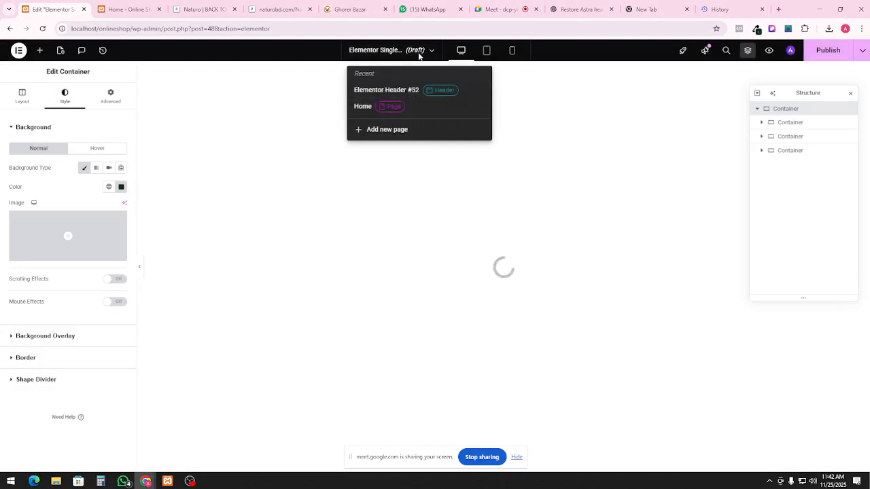
pyautogui.click(404, 91)
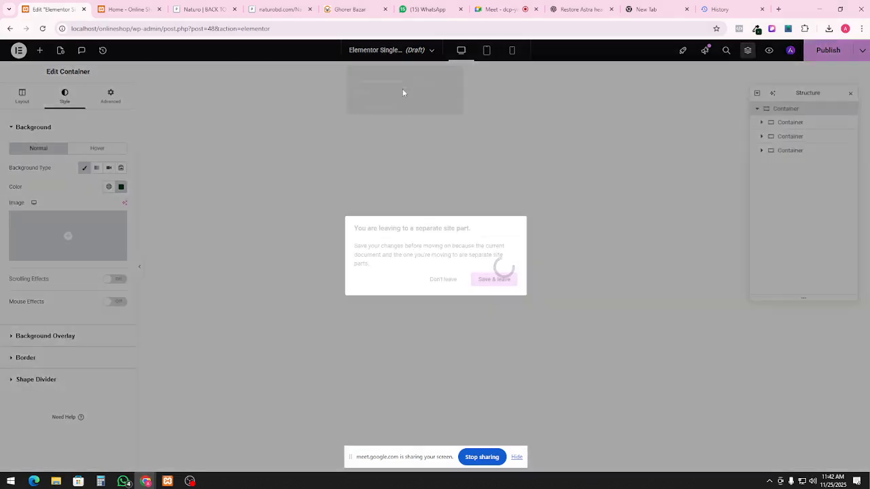
pyautogui.click(510, 288)
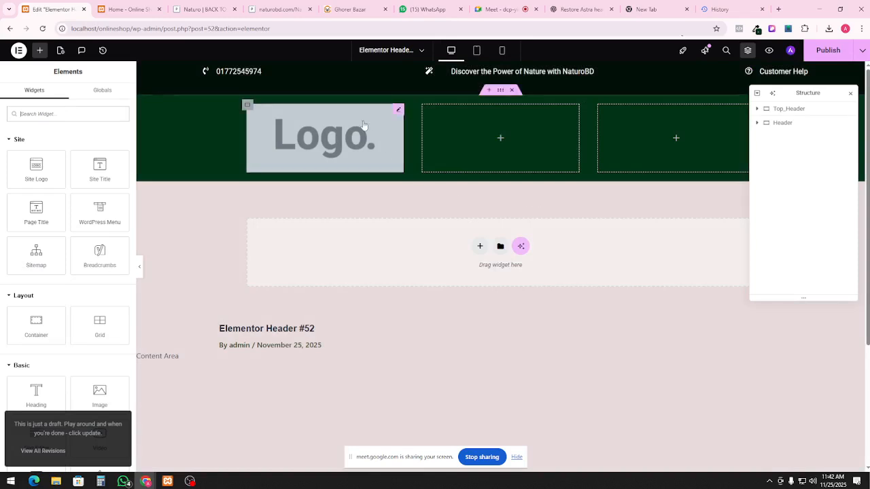
pyautogui.click(248, 107)
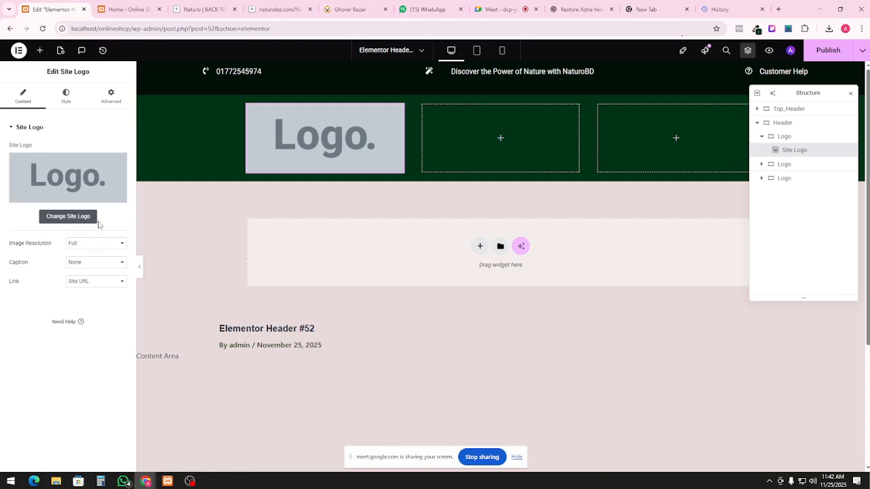
# Pause the screen recording and minimise the recorder window
pyautogui.click(189, 481)
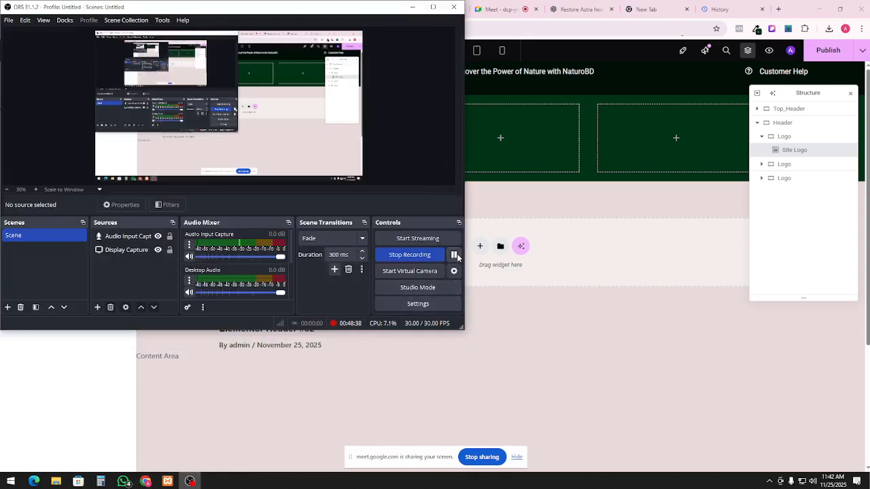
pyautogui.click(454, 255)
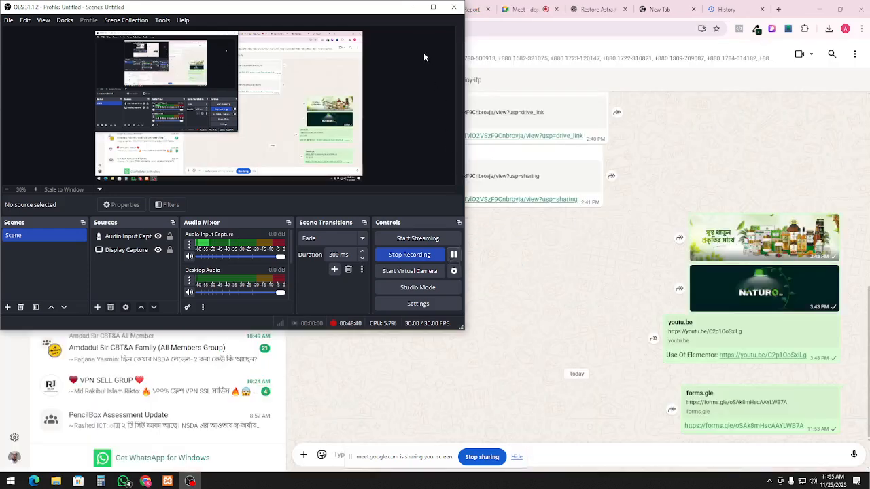
pyautogui.click(412, 8)
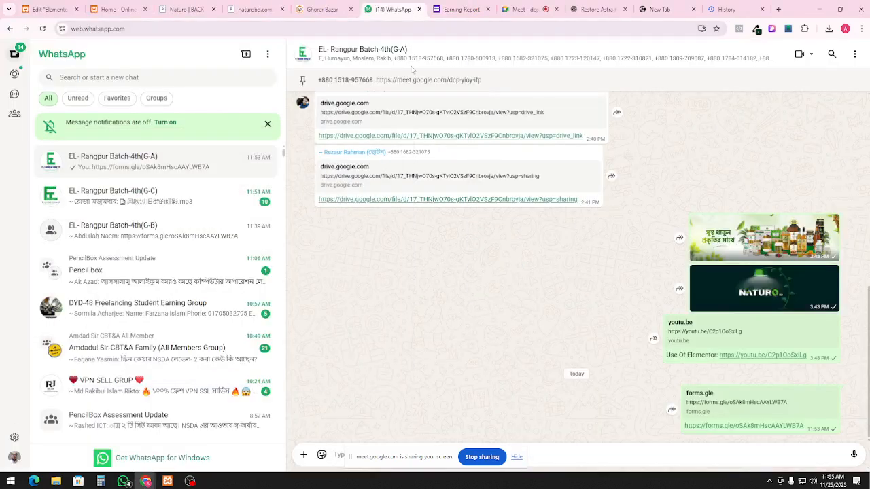
# Look at the naturobd.com reference and live home page, then return to the Elementor editor tab
pyautogui.click(197, 9)
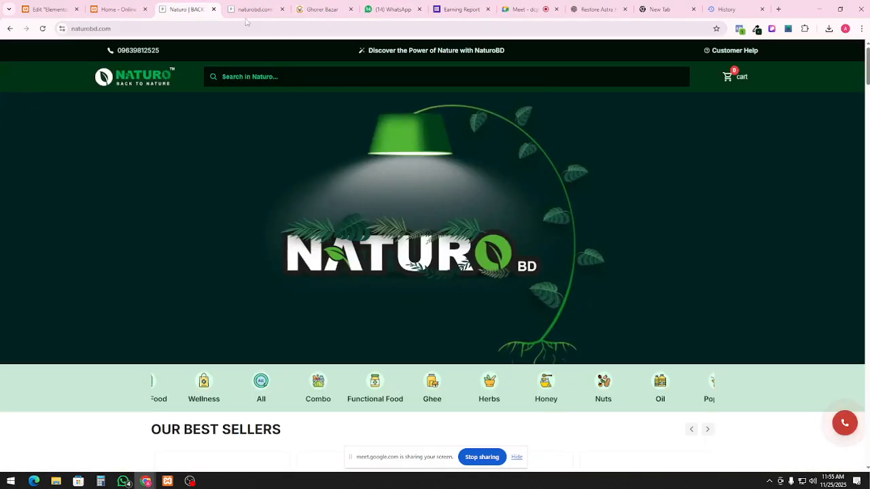
pyautogui.click(119, 8)
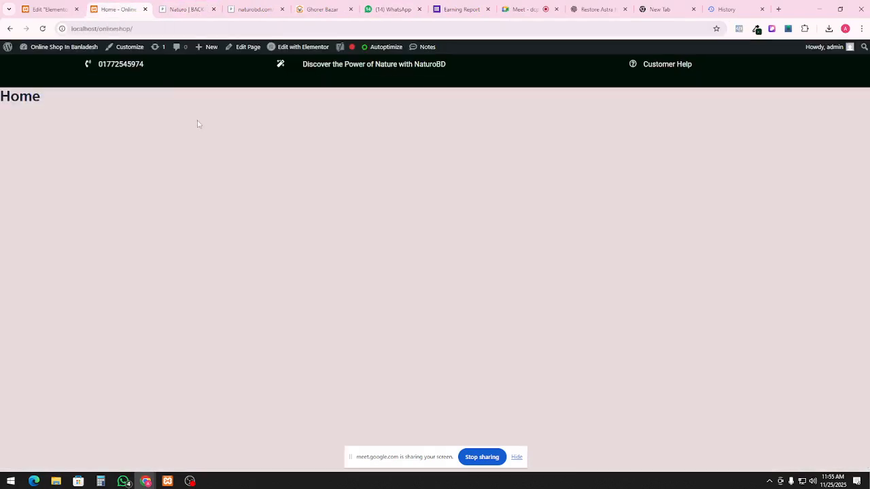
pyautogui.click(47, 9)
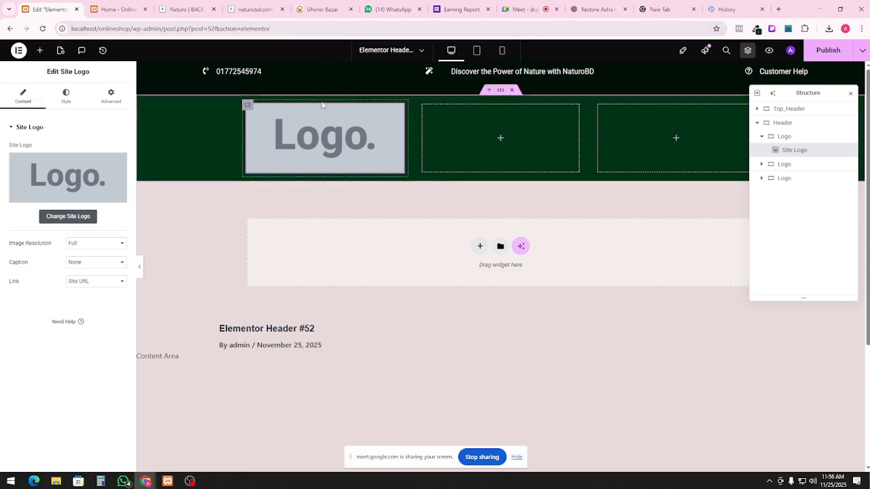
# Upload Naturo-Logo.svg as an SVG site logo, allowing unfiltered uploads, and save it in Site Identity
pyautogui.click(73, 219)
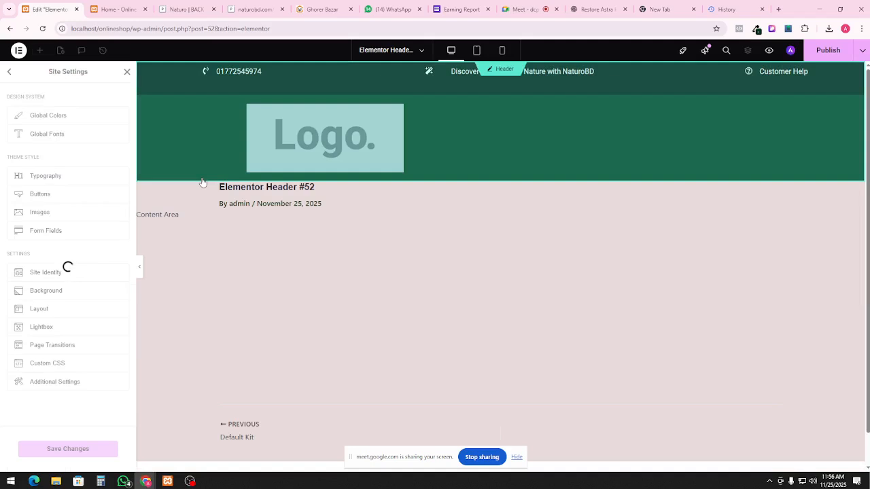
pyautogui.moveTo(62, 246)
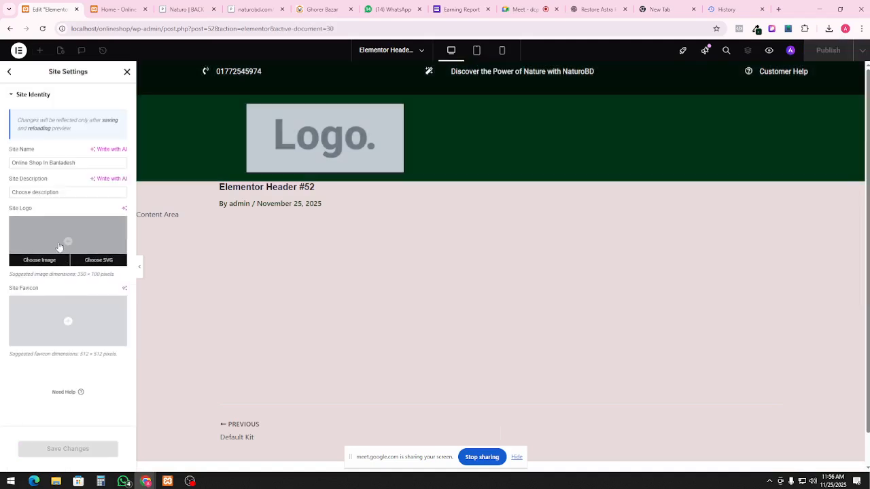
pyautogui.click(95, 261)
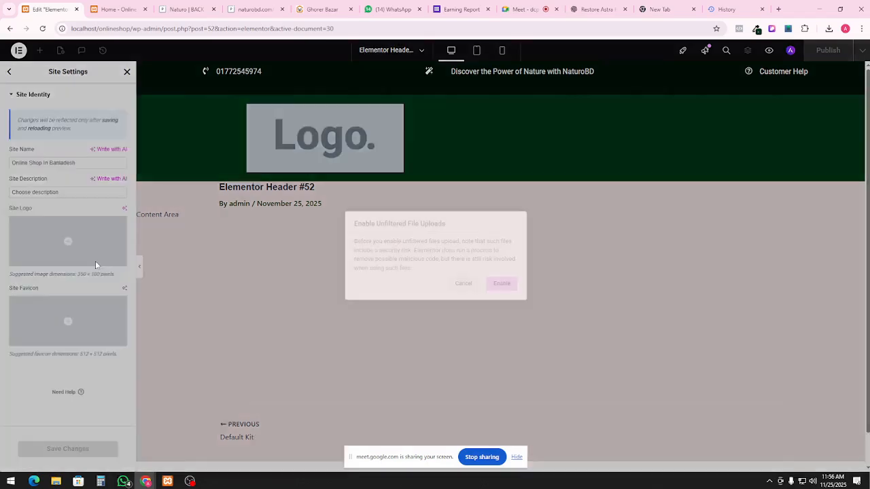
pyautogui.click(502, 284)
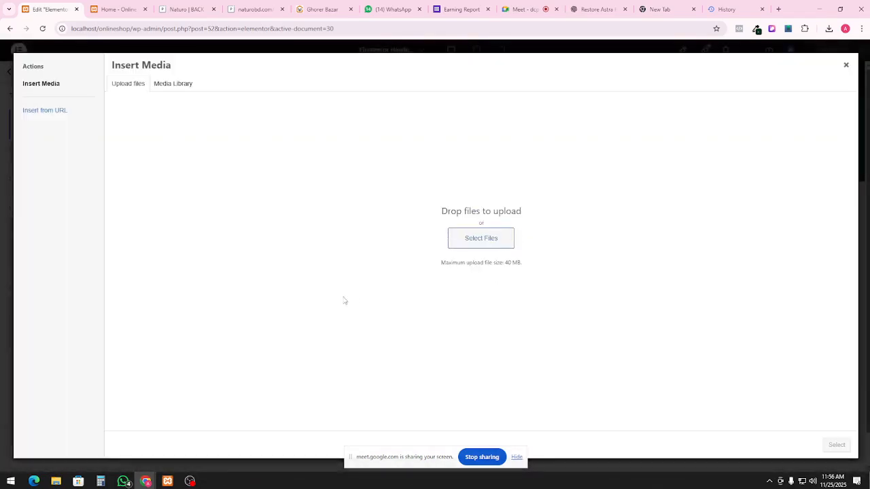
pyautogui.click(480, 239)
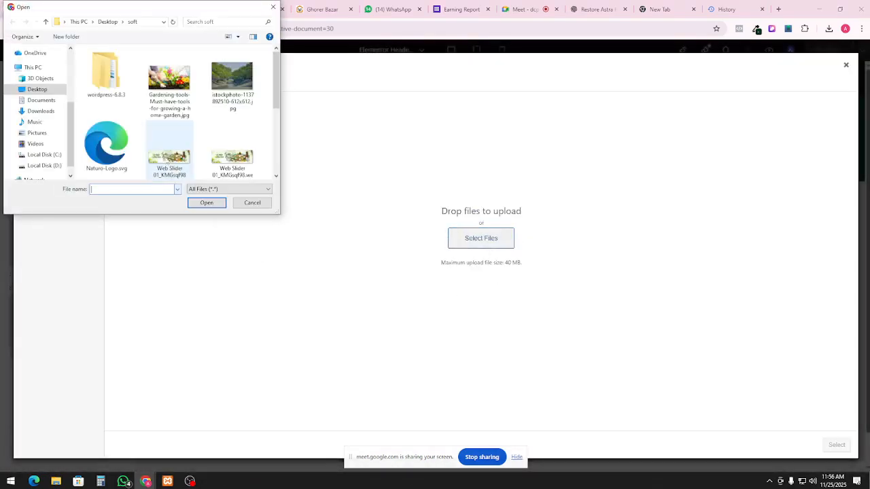
pyautogui.doubleClick(111, 144)
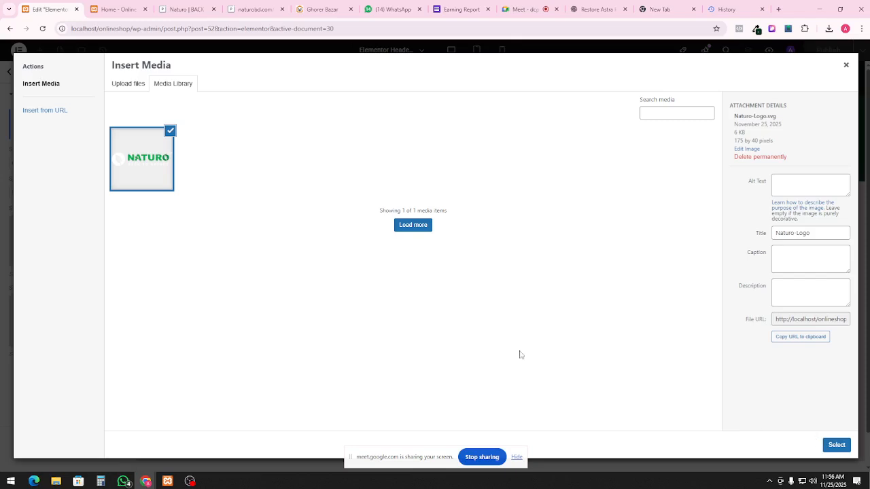
pyautogui.click(841, 446)
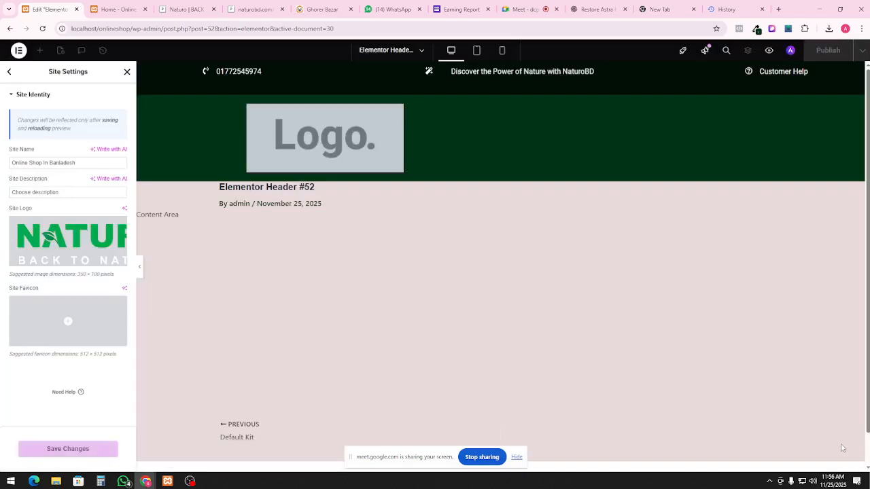
pyautogui.moveTo(60, 320)
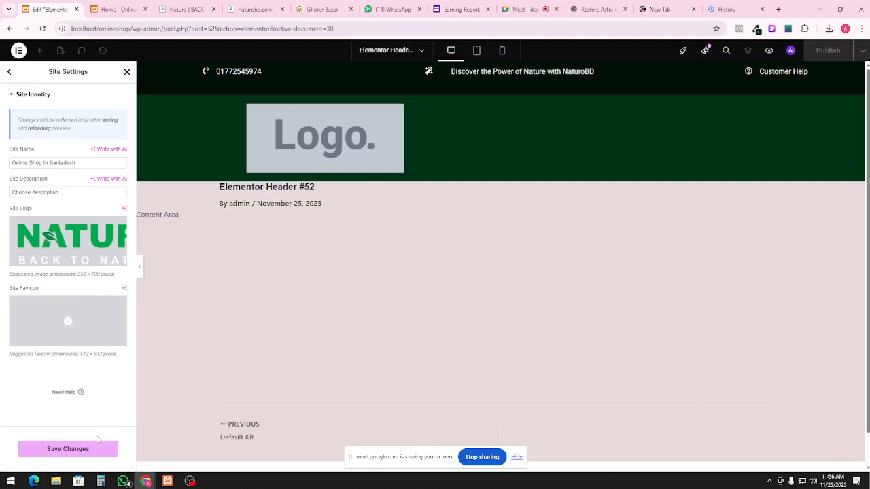
pyautogui.click(92, 451)
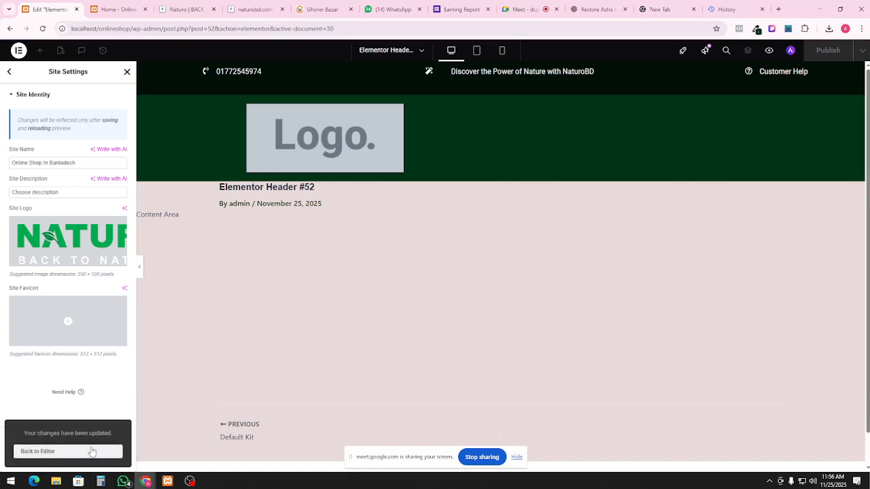
pyautogui.click(92, 452)
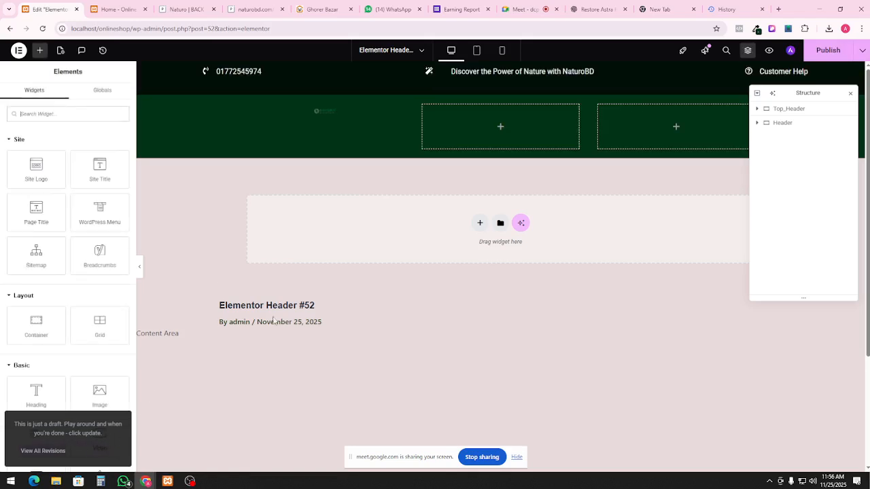
# Try several Site Logo image resolutions, settling on Medium - 300 x 300
pyautogui.click(335, 113)
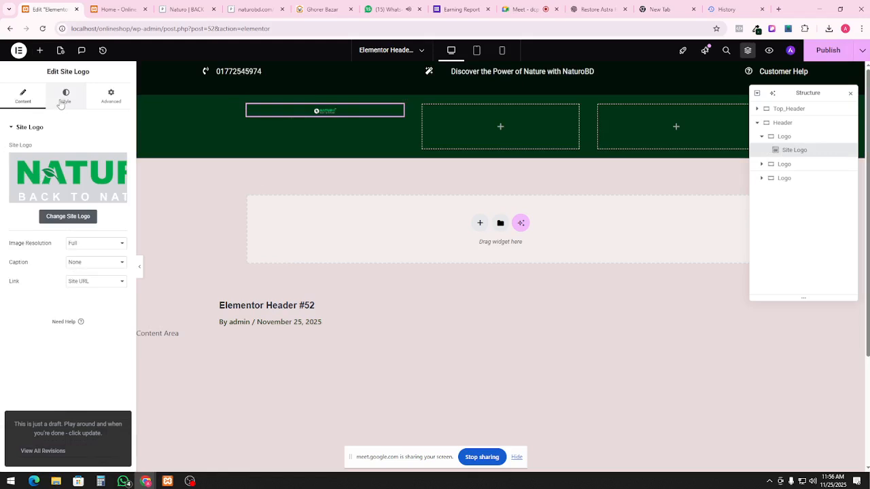
pyautogui.click(81, 245)
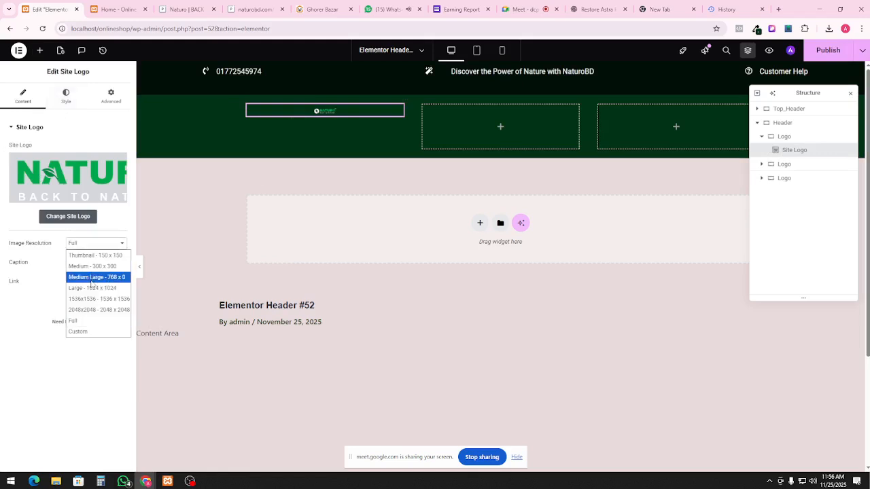
pyautogui.click(91, 284)
pyautogui.click(95, 246)
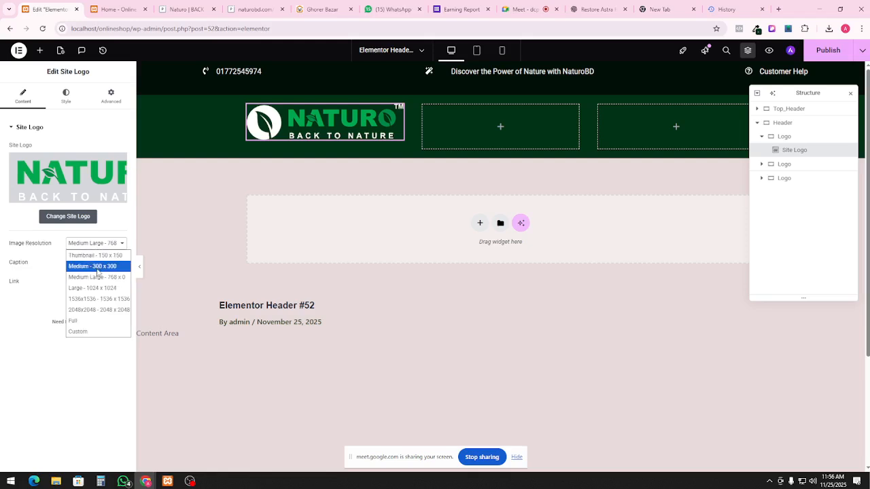
pyautogui.click(97, 271)
pyautogui.click(94, 246)
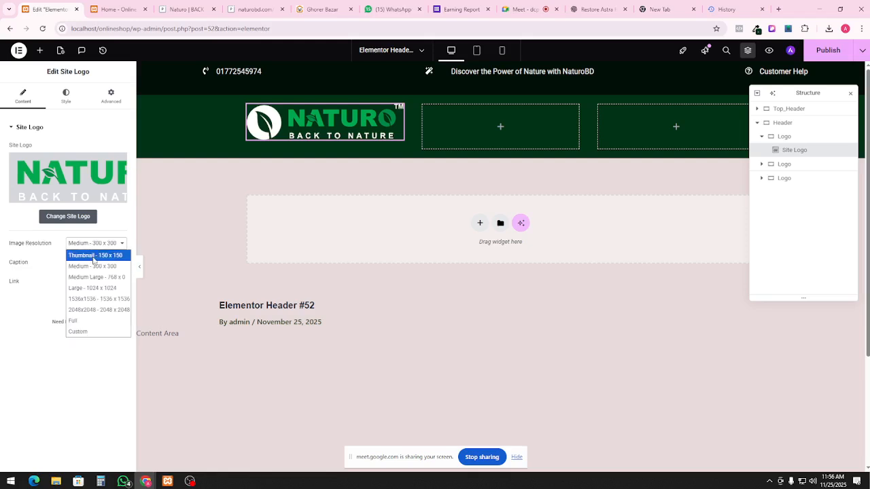
pyautogui.click(93, 257)
pyautogui.click(88, 246)
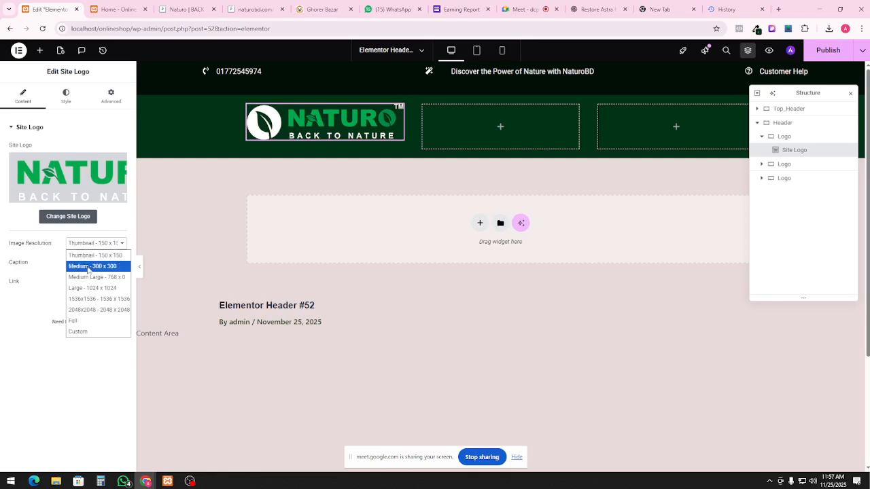
pyautogui.click(92, 291)
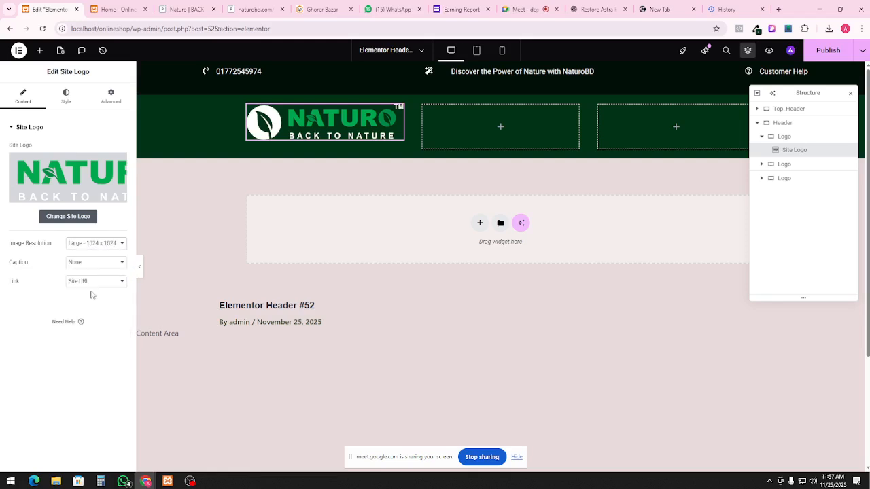
pyautogui.click(91, 246)
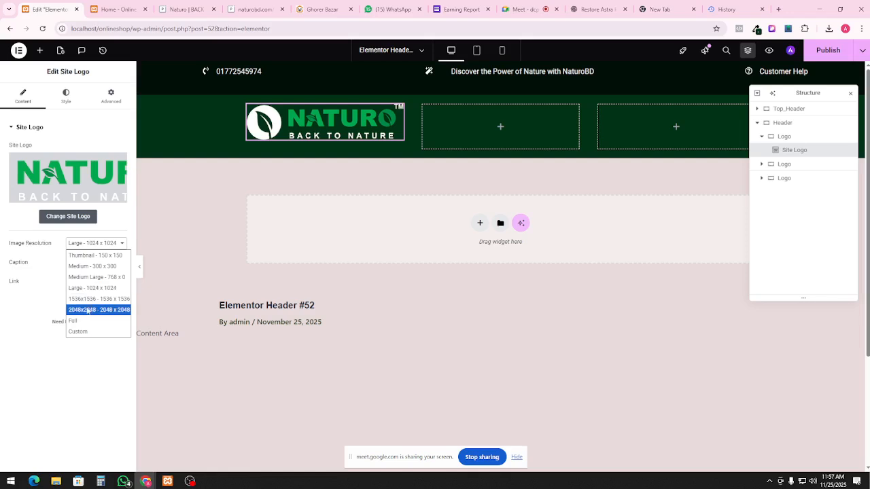
pyautogui.click(90, 270)
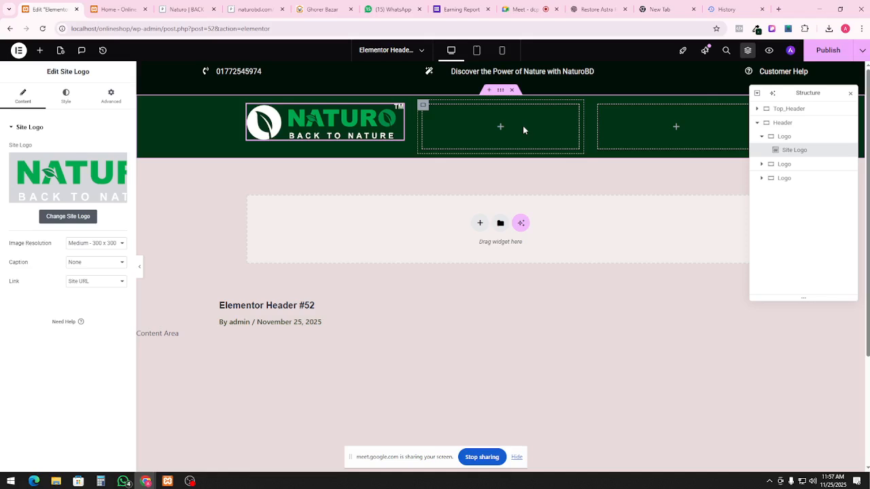
pyautogui.click(794, 165)
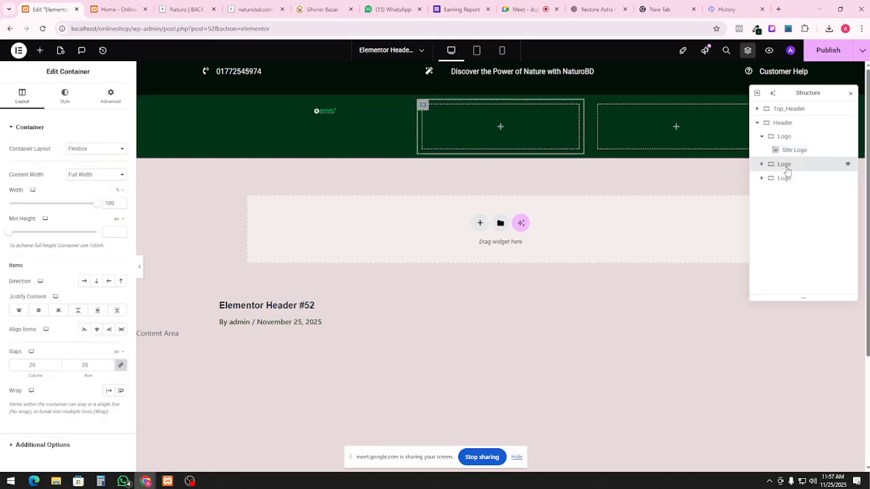
# Rename the second Logo container to Search and switch the Site Logo to Medium Large - 768
pyautogui.doubleClick(785, 165)
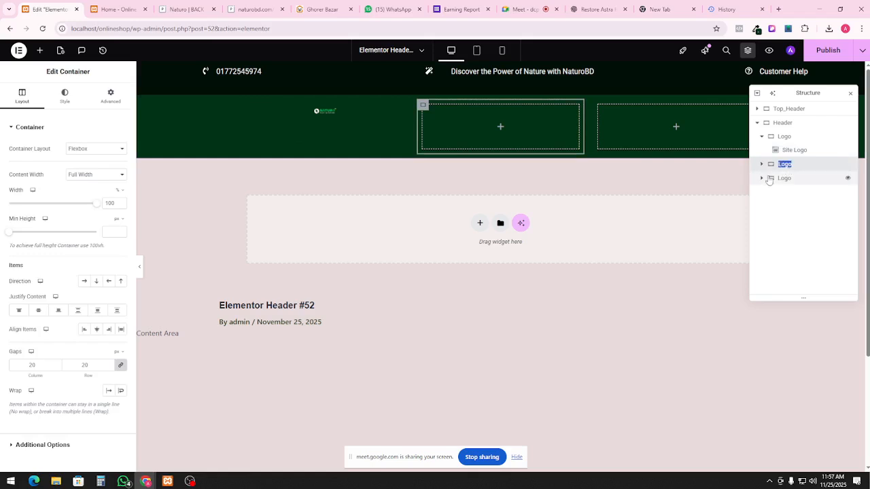
pyautogui.write('B')
pyautogui.click(336, 112)
pyautogui.click(95, 243)
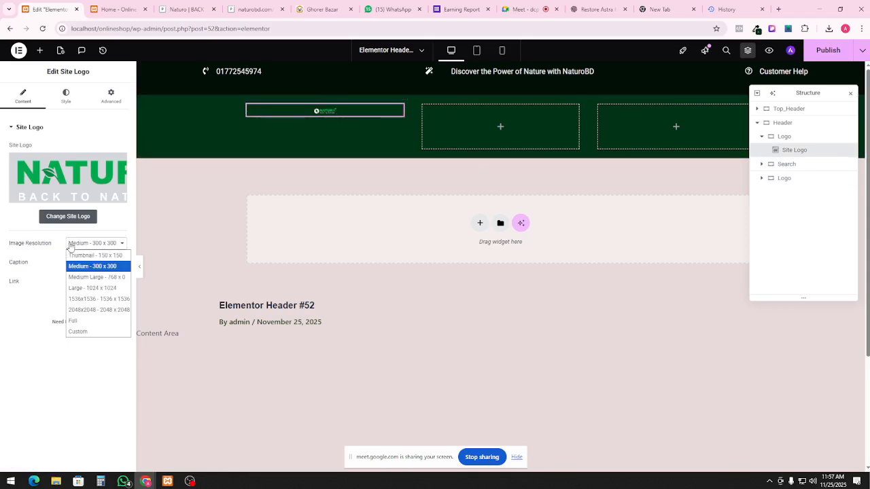
pyautogui.click(98, 278)
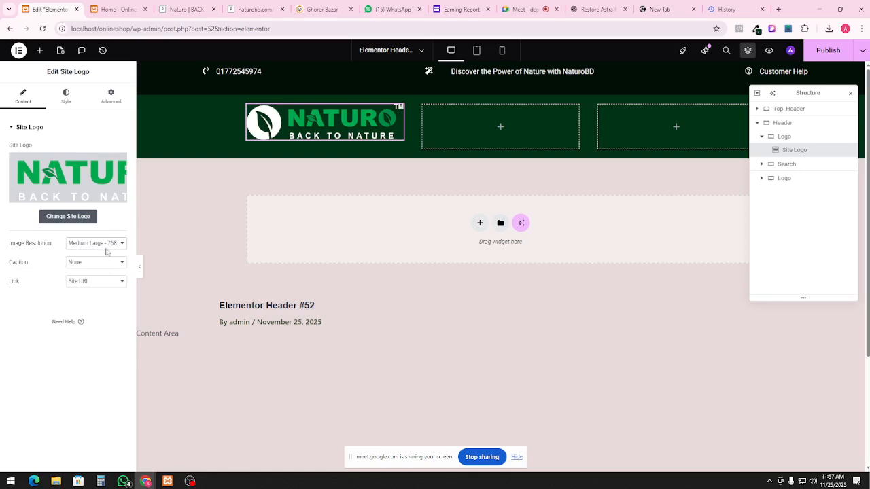
pyautogui.click(810, 169)
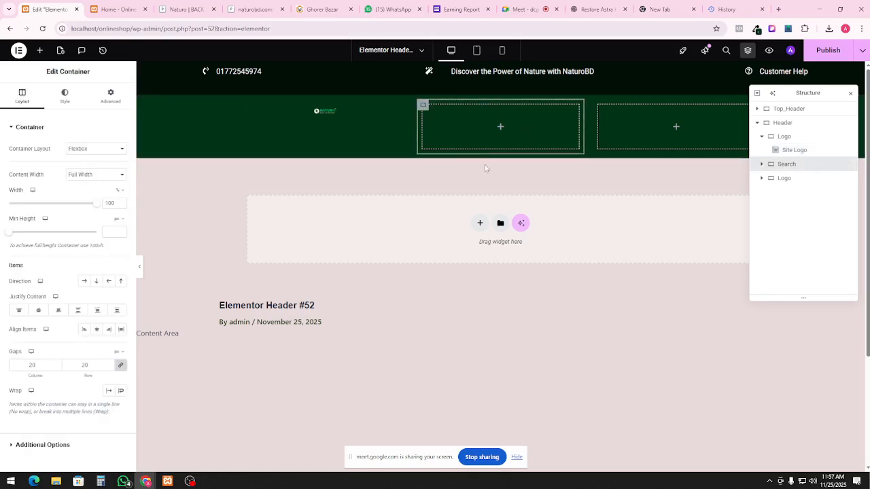
pyautogui.click(329, 114)
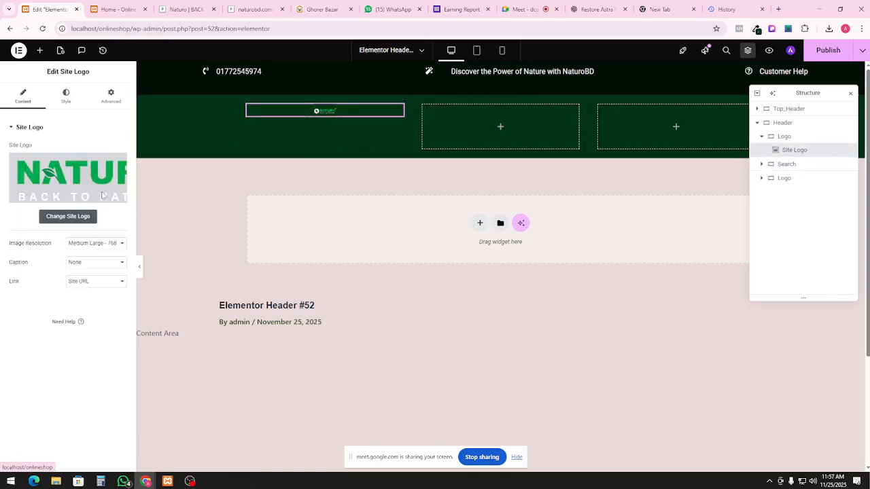
# Widen the header's Site Logo to about 79% so the Naturo logo reads clearly
pyautogui.click(66, 95)
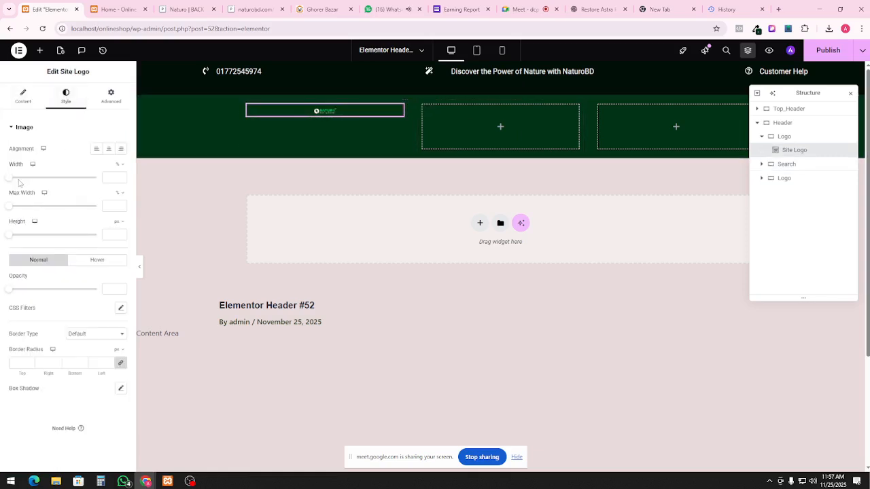
pyautogui.moveTo(13, 182); pyautogui.dragTo(82, 190)
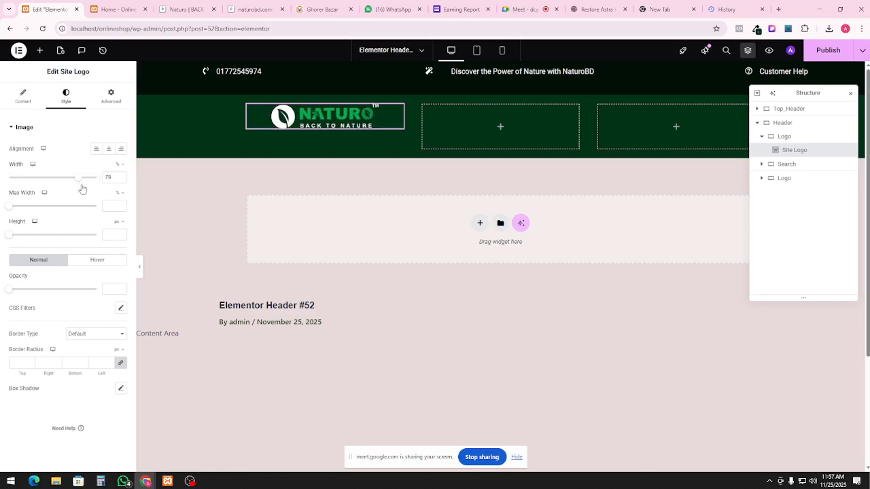
pyautogui.click(801, 166)
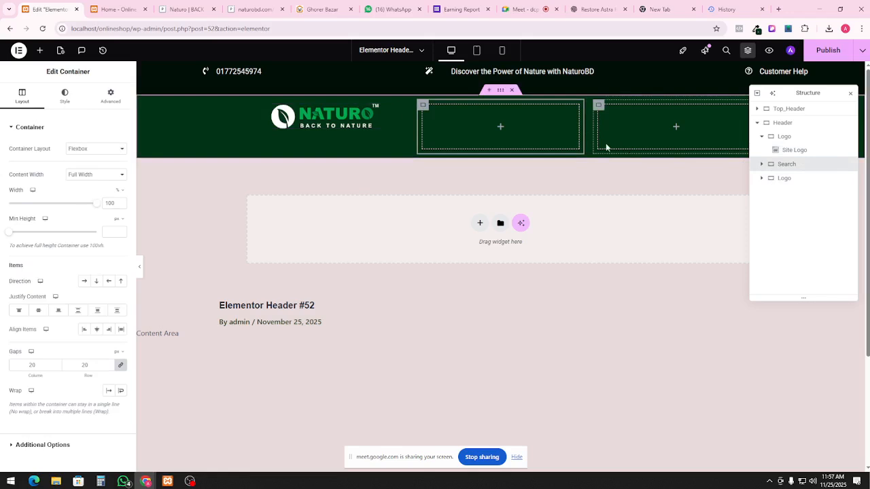
# Drop a Search widget, found by searching 'sear', into the header's middle column
pyautogui.click(40, 50)
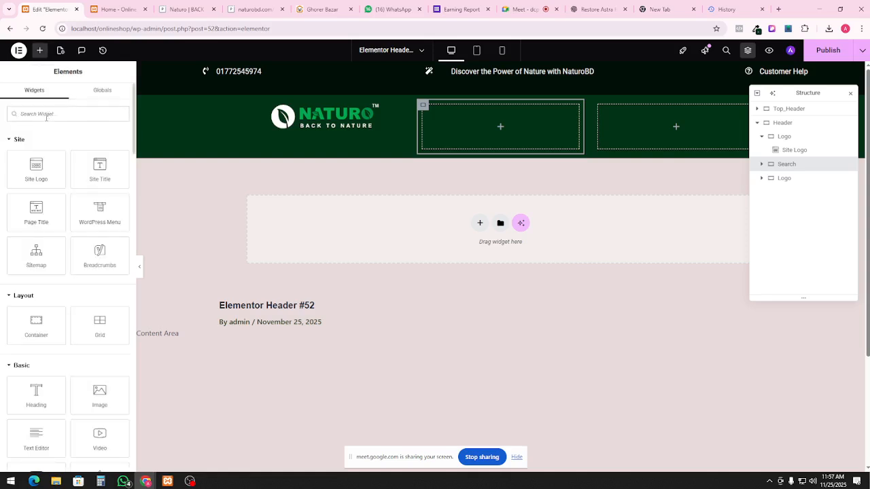
pyautogui.write('search')
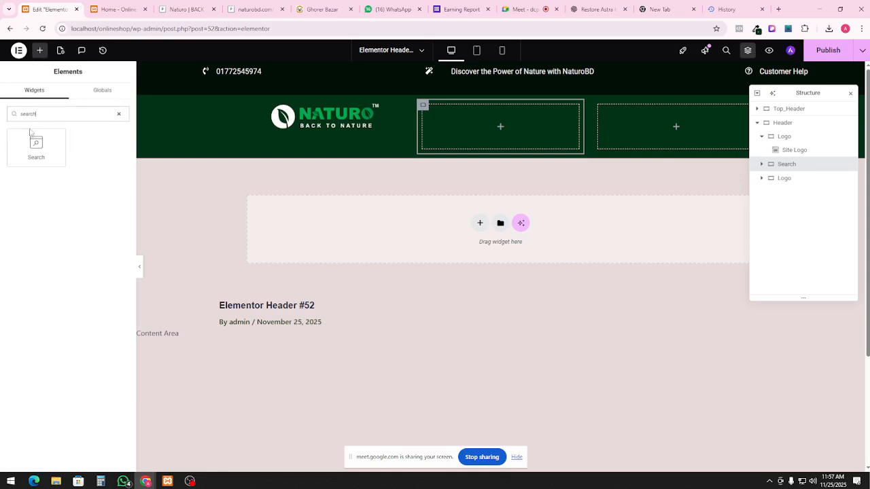
pyautogui.moveTo(31, 133); pyautogui.dragTo(487, 132)
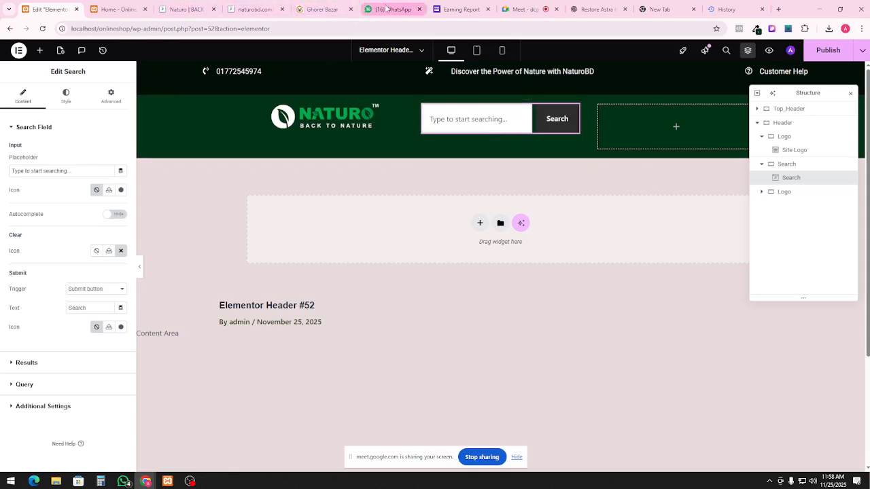
pyautogui.click(386, 9)
# Replace the search placeholder with 'Search in naturo..', checking it against the naturobd.com search bar
pyautogui.click(187, 9)
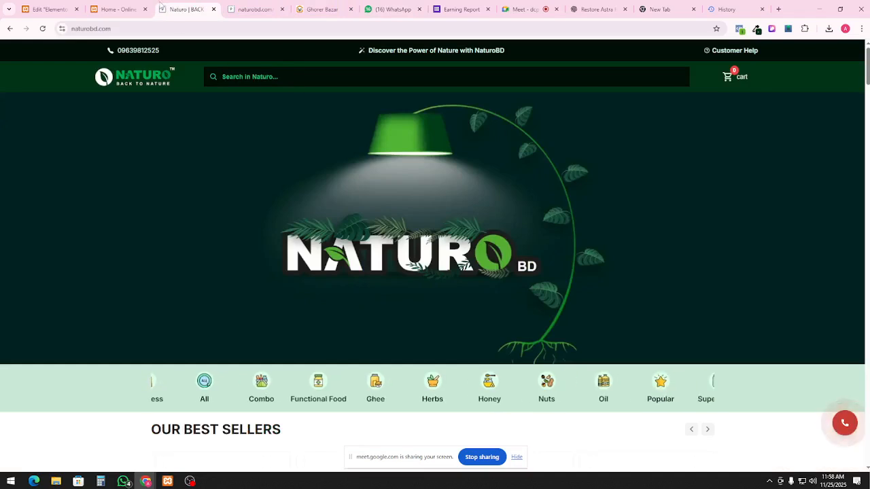
pyautogui.click(121, 9)
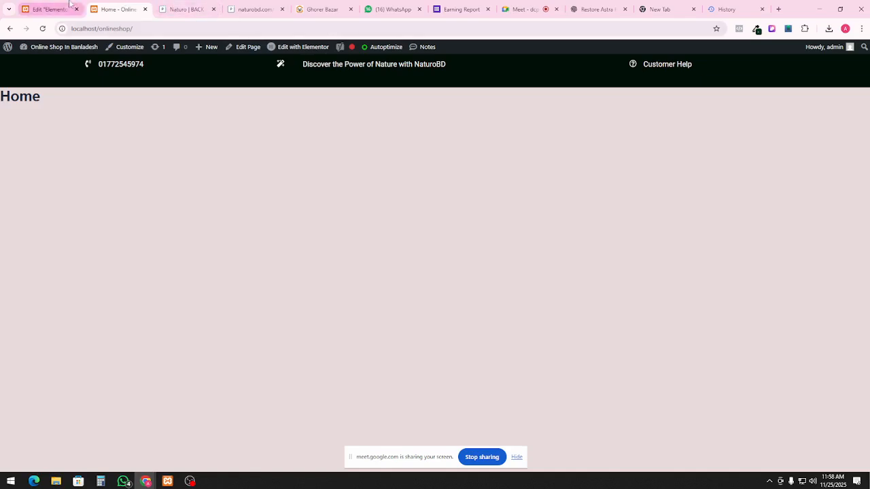
pyautogui.click(48, 9)
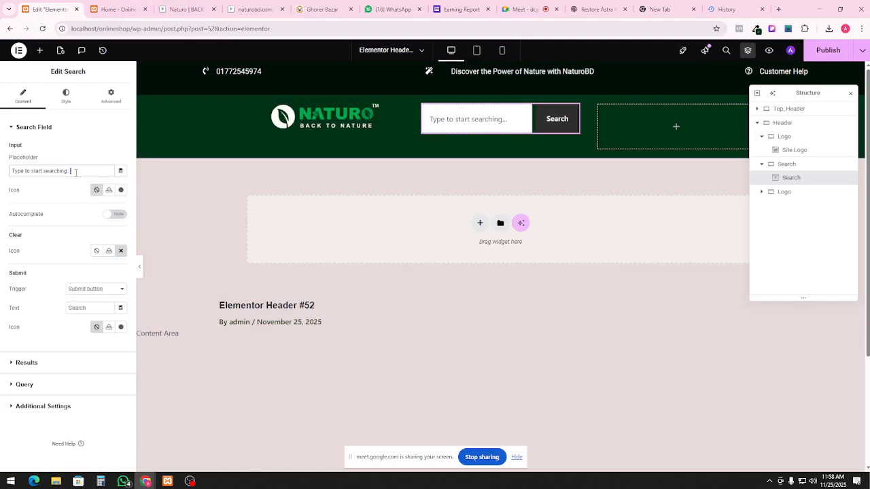
pyautogui.hotkey('ctrl', 'a')
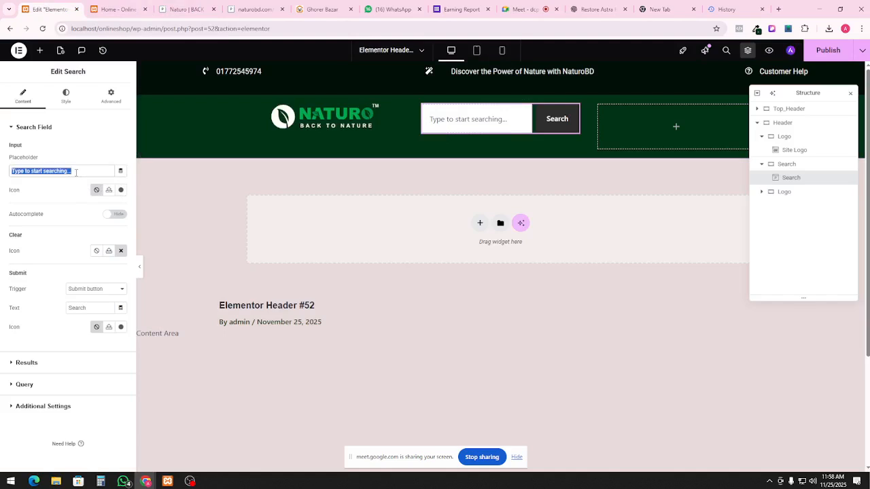
pyautogui.write('Search in naturo')
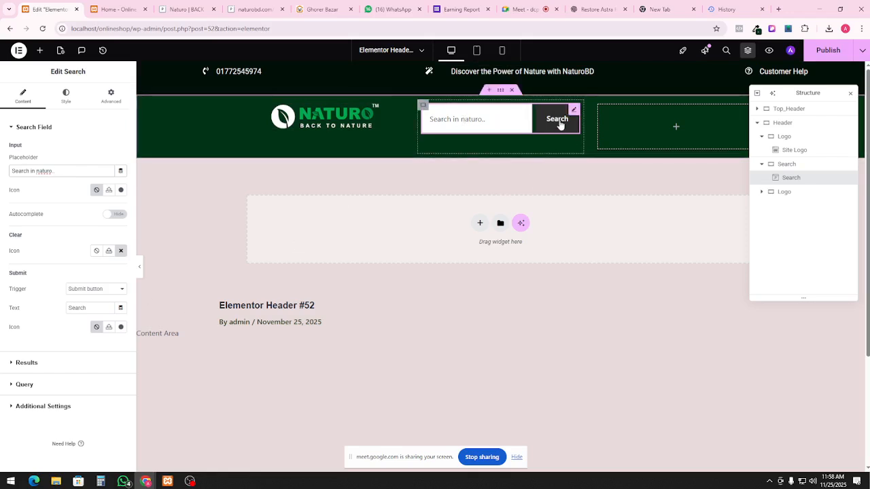
pyautogui.click(185, 9)
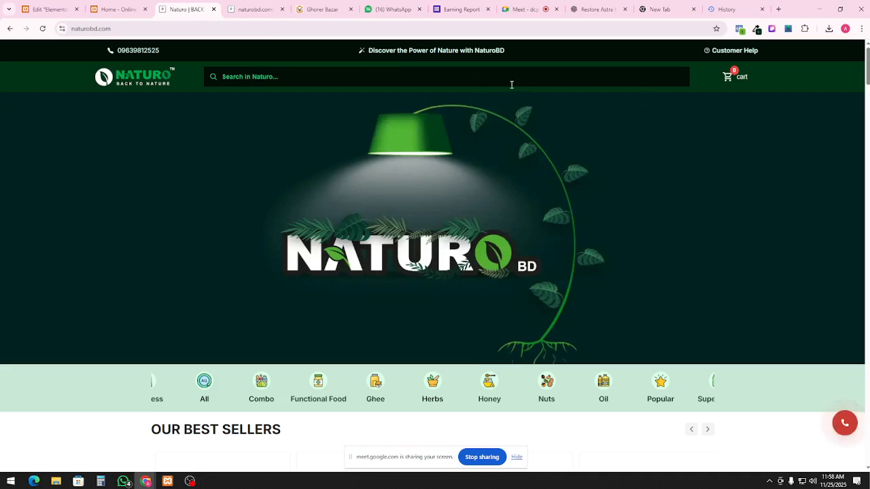
pyautogui.click(112, 9)
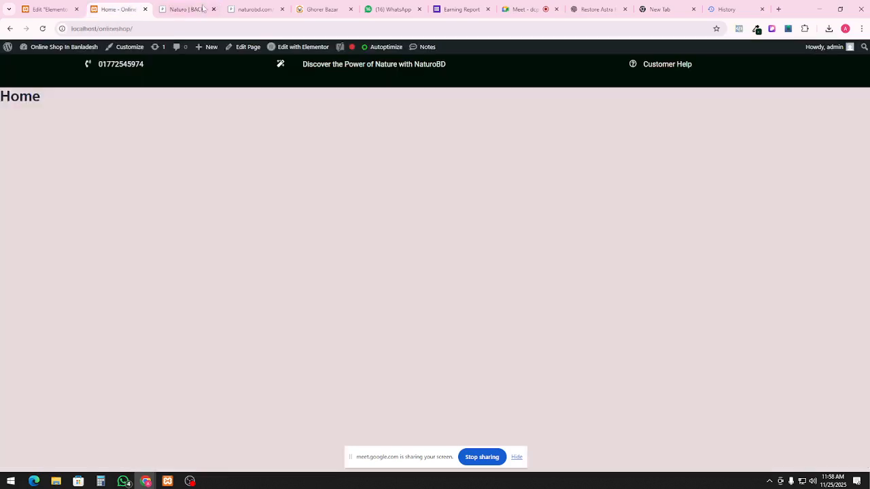
pyautogui.click(51, 9)
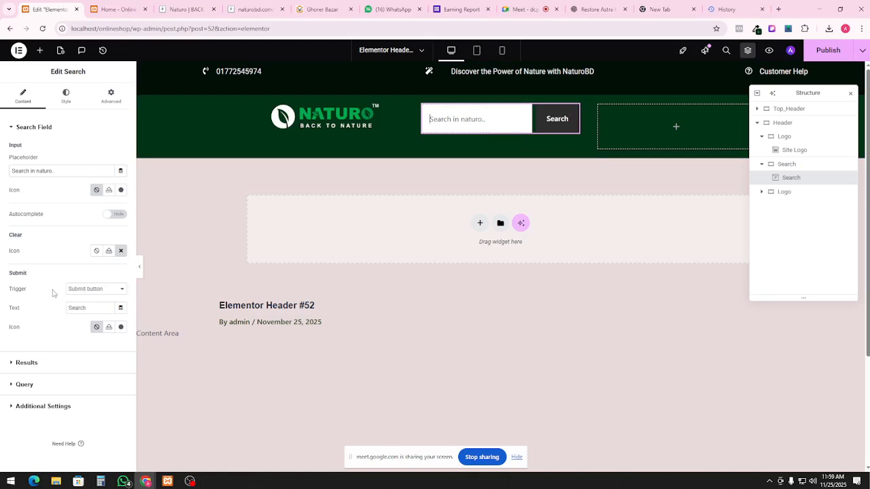
# Set searches to submit with the Enter key and insert the magnifying-glass Search icon into the field
pyautogui.click(89, 294)
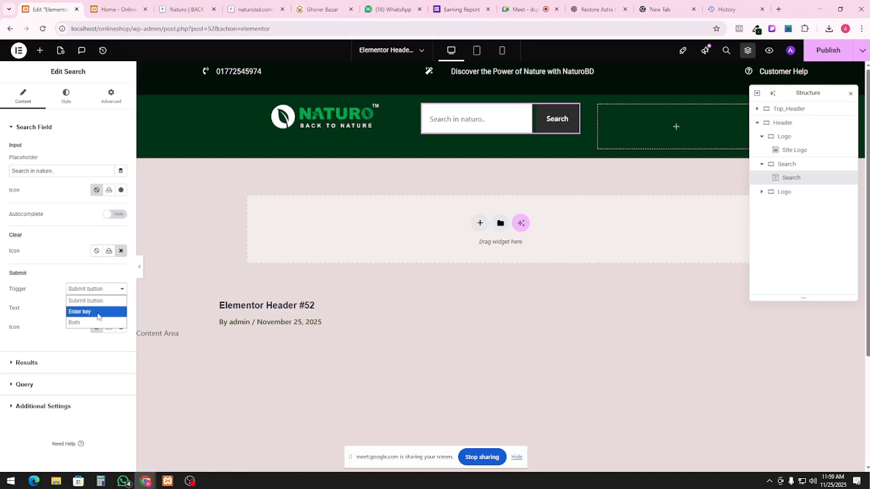
pyautogui.click(97, 312)
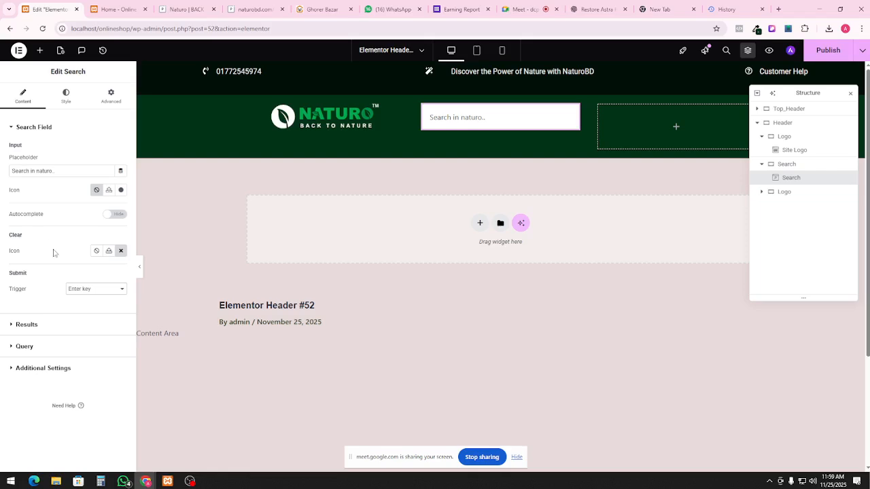
pyautogui.click(120, 191)
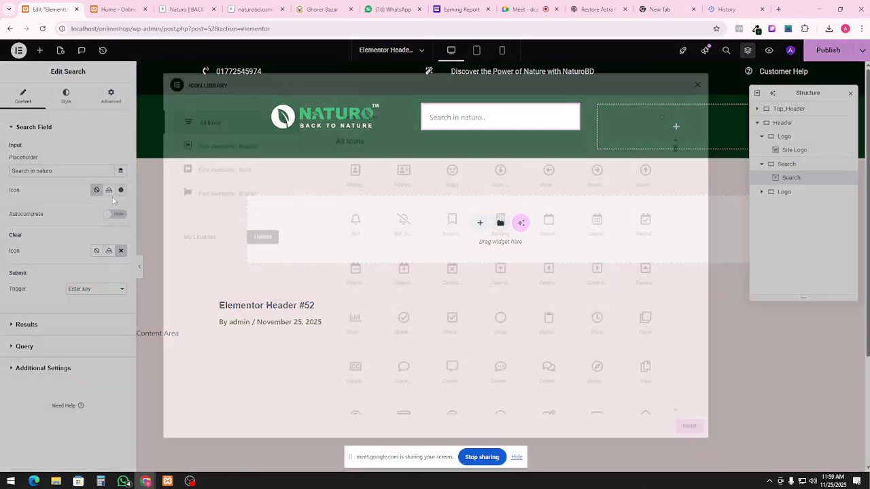
pyautogui.write('searc')
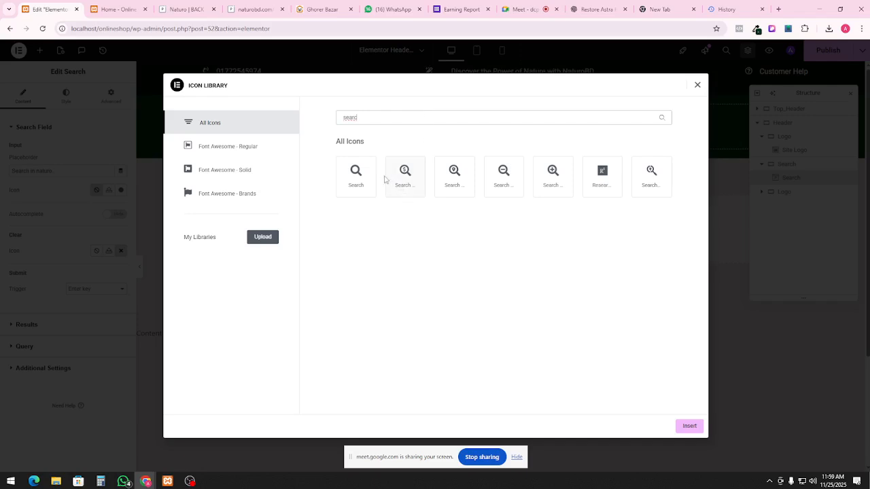
pyautogui.click(355, 171)
pyautogui.click(689, 427)
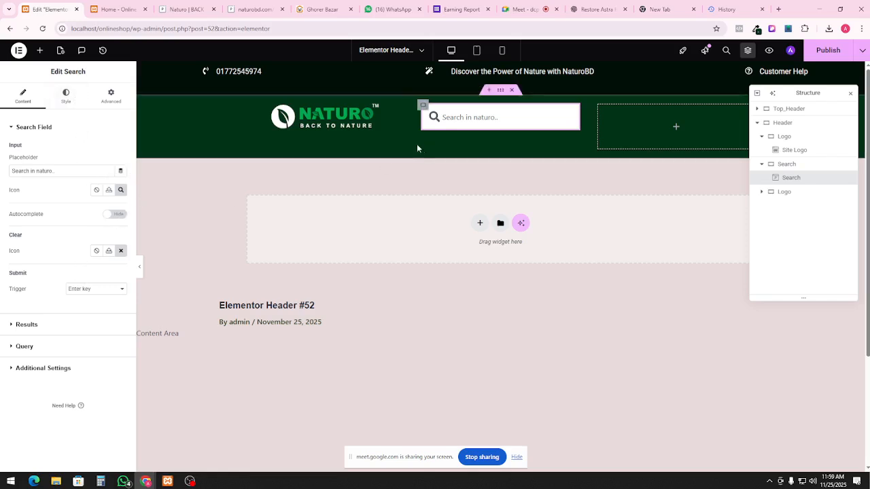
# Sample the Naturo logo green from naturobd.com with ColorZilla for the search icon colour
pyautogui.click(66, 95)
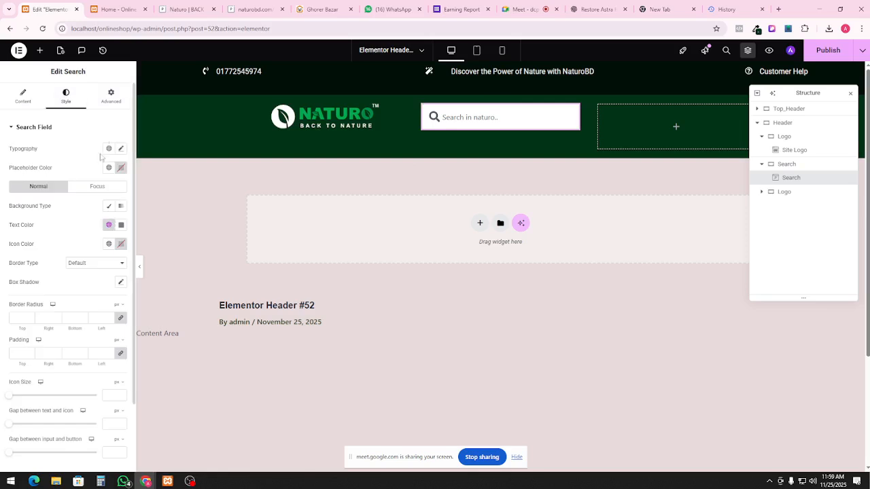
pyautogui.click(122, 244)
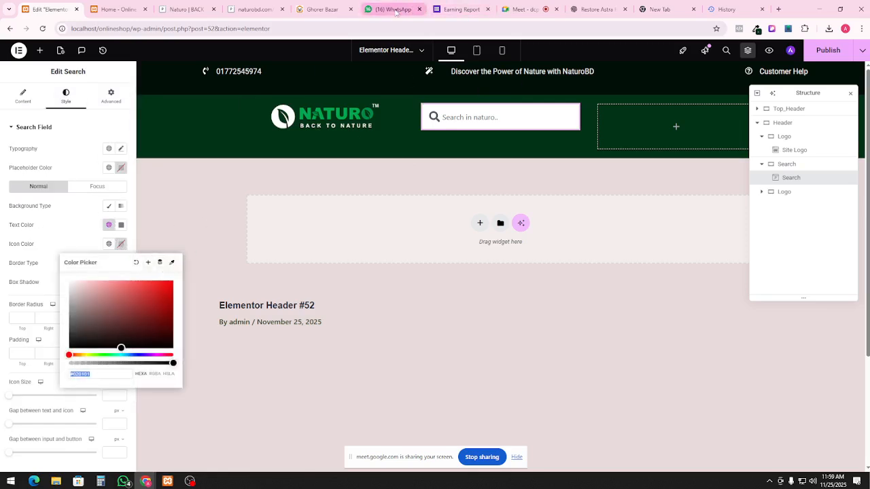
pyautogui.click(174, 10)
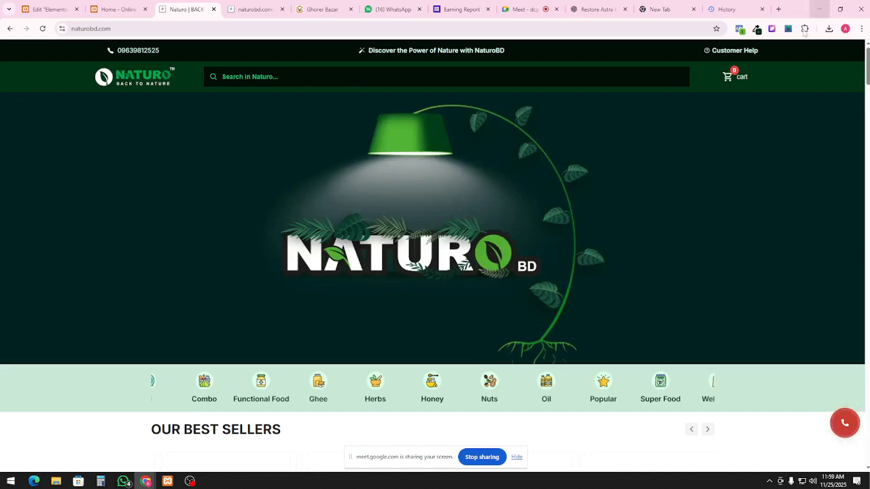
pyautogui.click(756, 30)
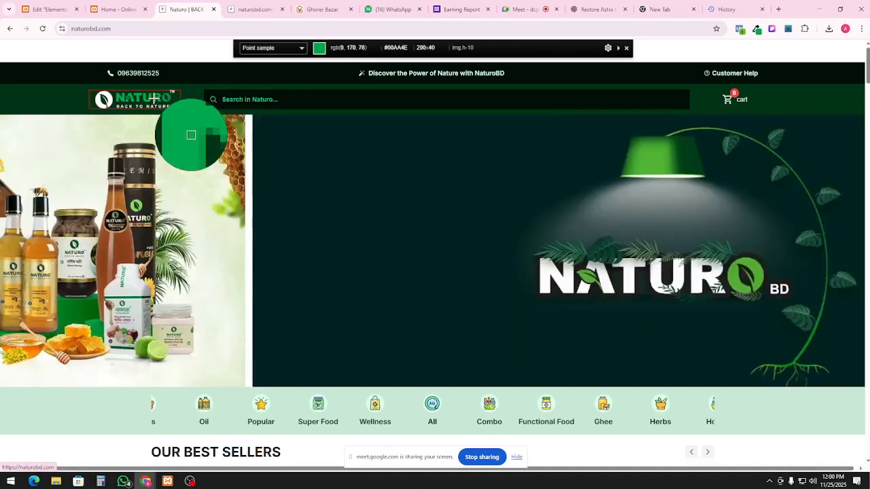
pyautogui.click(156, 99)
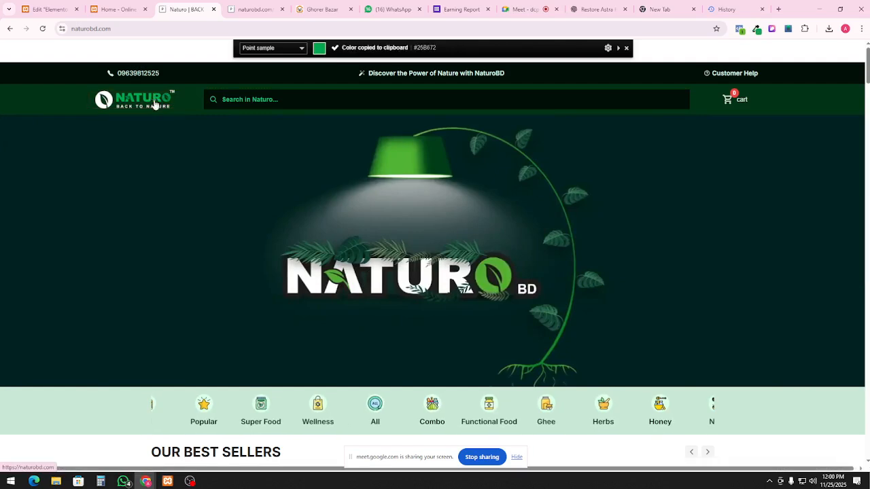
pyautogui.click(117, 9)
pyautogui.click(47, 9)
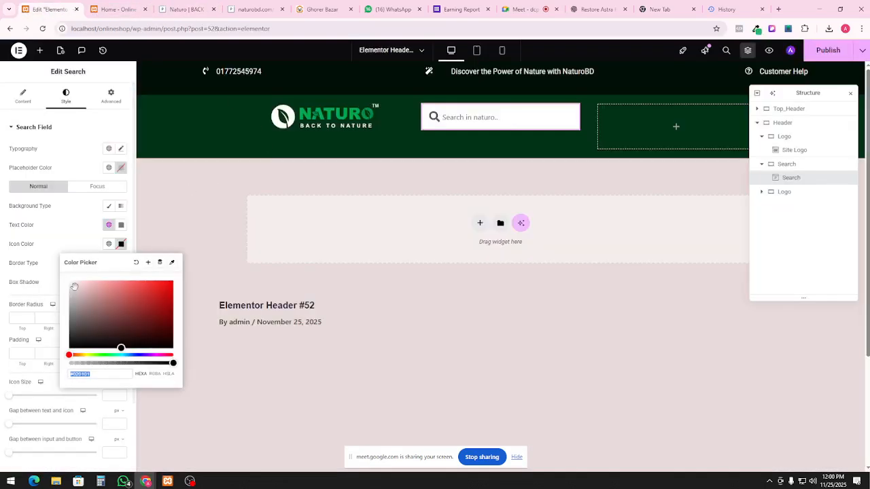
# Paste #25B672 as the search icon colour and compare with the reference search bar
pyautogui.click(98, 375)
pyautogui.hotkey('ctrl', 'v')
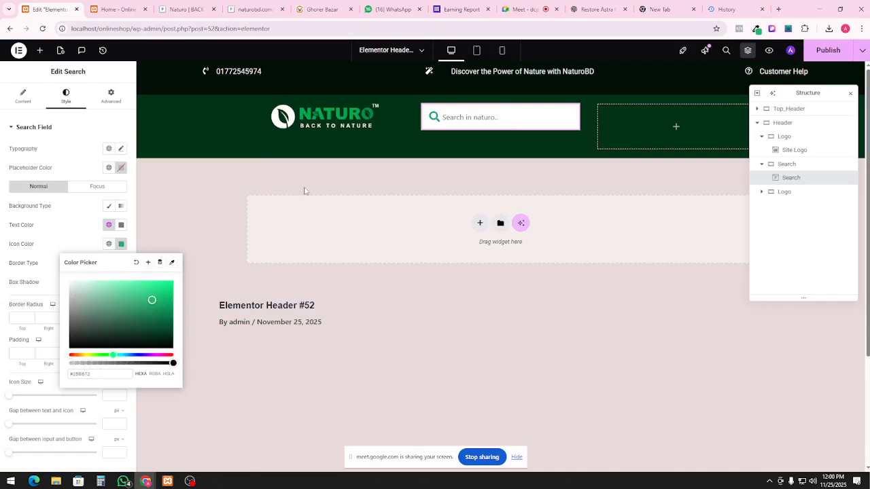
pyautogui.click(437, 118)
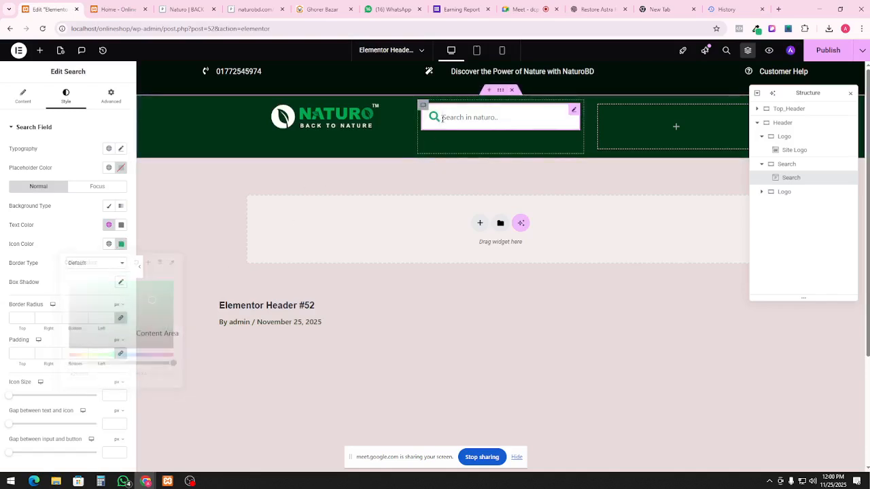
pyautogui.click(185, 9)
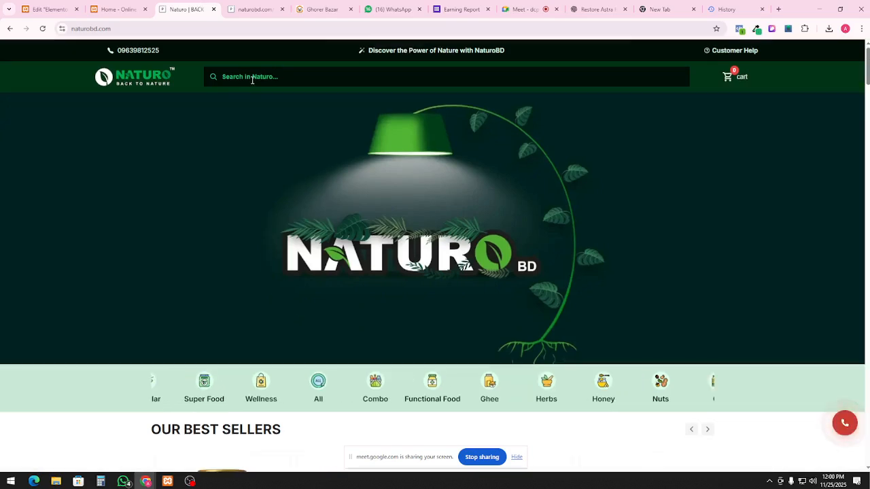
pyautogui.click(252, 81)
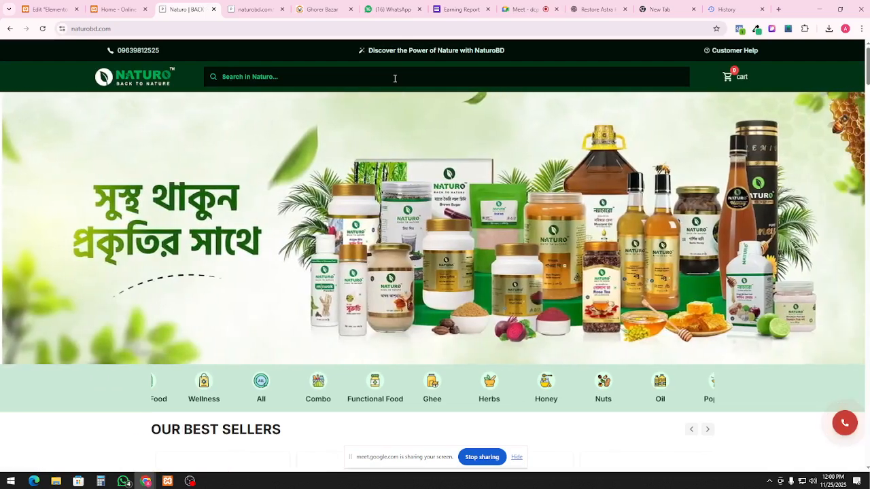
pyautogui.click(125, 5)
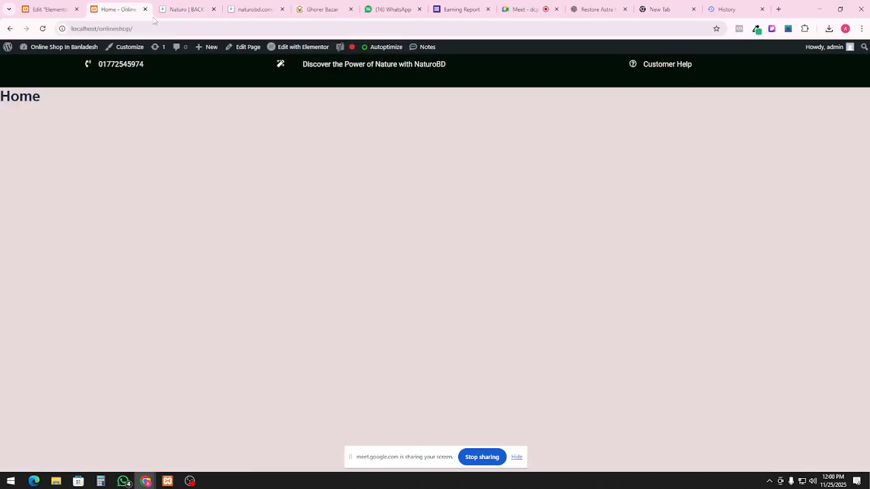
pyautogui.click(50, 9)
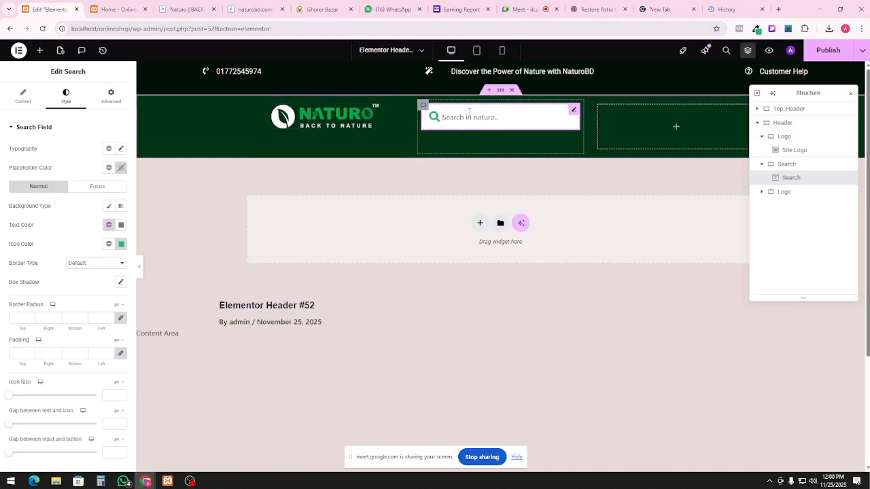
# Give the search field a Classic solid background in muted red #A75555
pyautogui.click(109, 206)
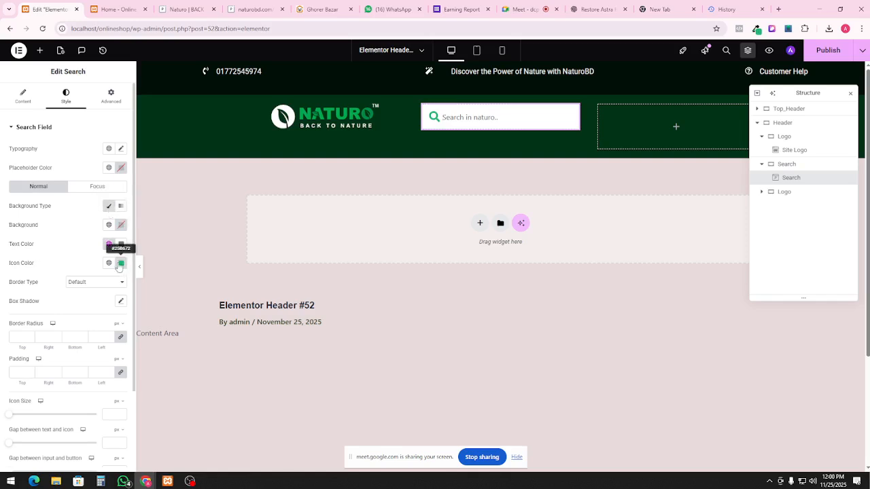
pyautogui.click(121, 225)
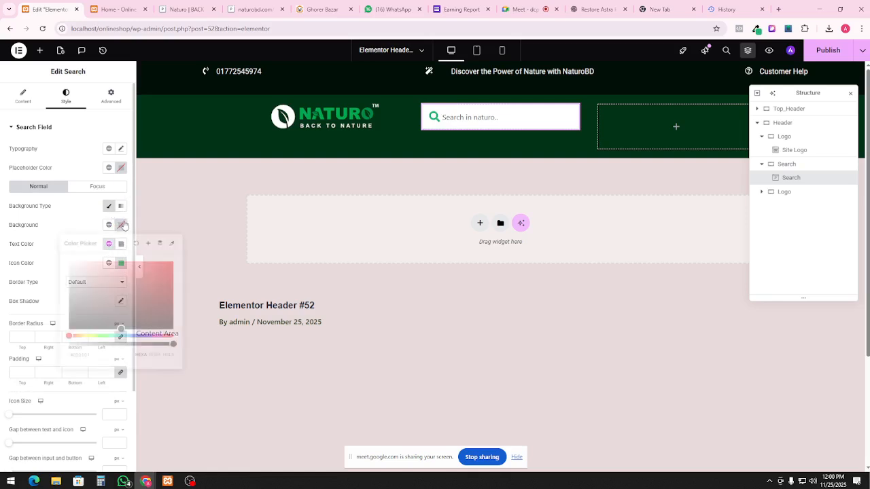
pyautogui.click(150, 286)
pyautogui.moveTo(150, 285); pyautogui.dragTo(120, 285)
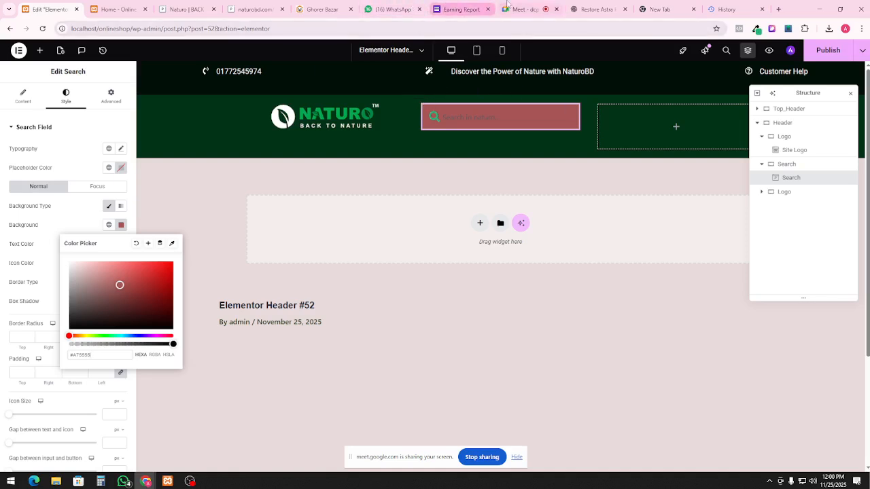
# Sample the naturobd.com search bar's dark colour #000F06 with ColorZilla
pyautogui.click(138, 9)
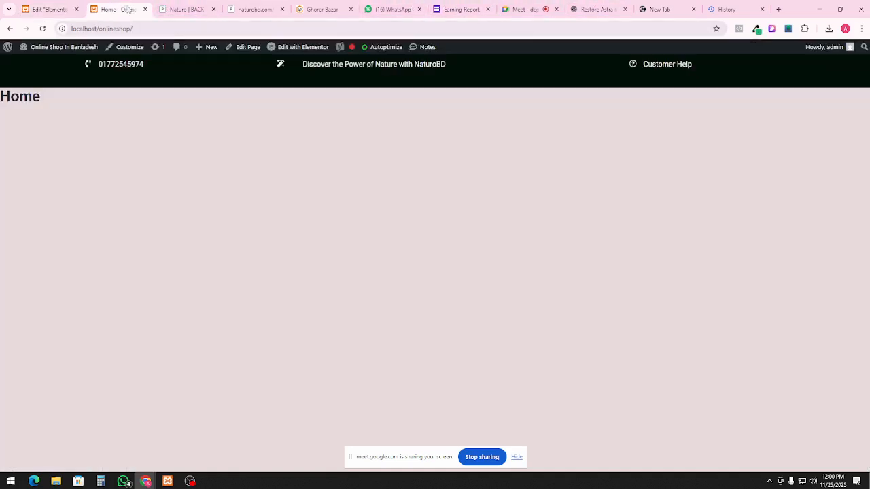
pyautogui.click(190, 9)
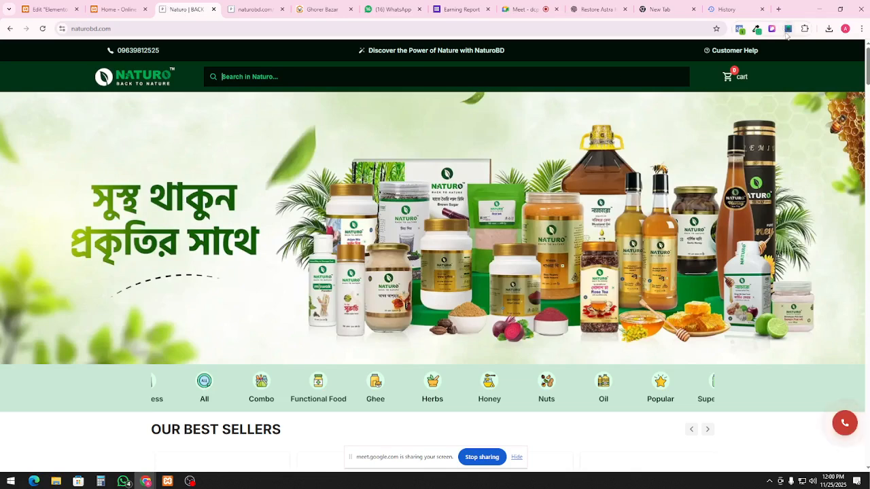
pyautogui.click(757, 29)
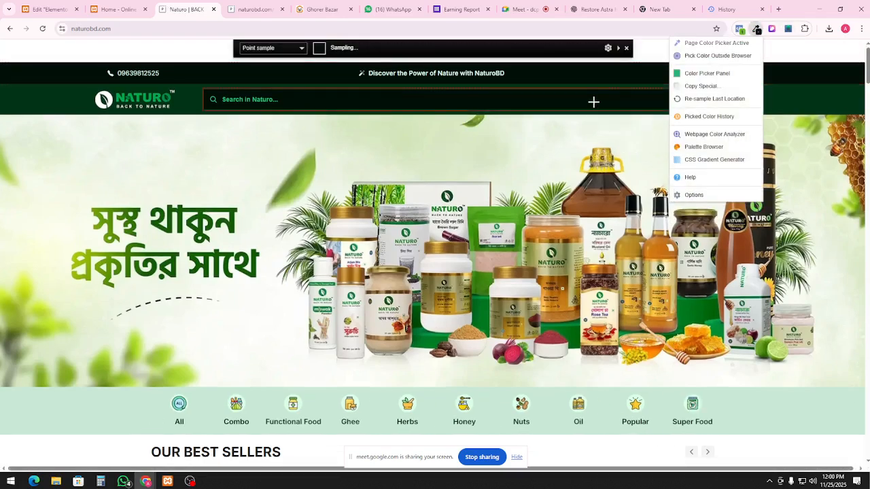
pyautogui.click(592, 99)
pyautogui.click(593, 100)
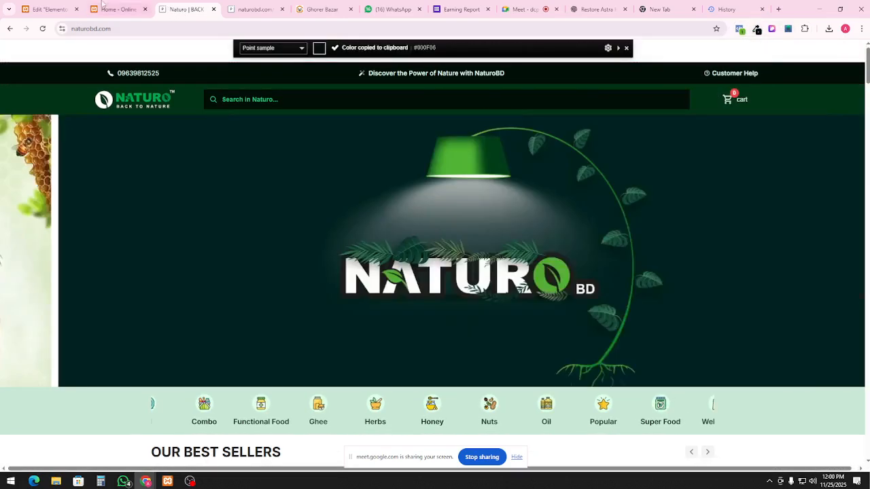
pyautogui.click(48, 9)
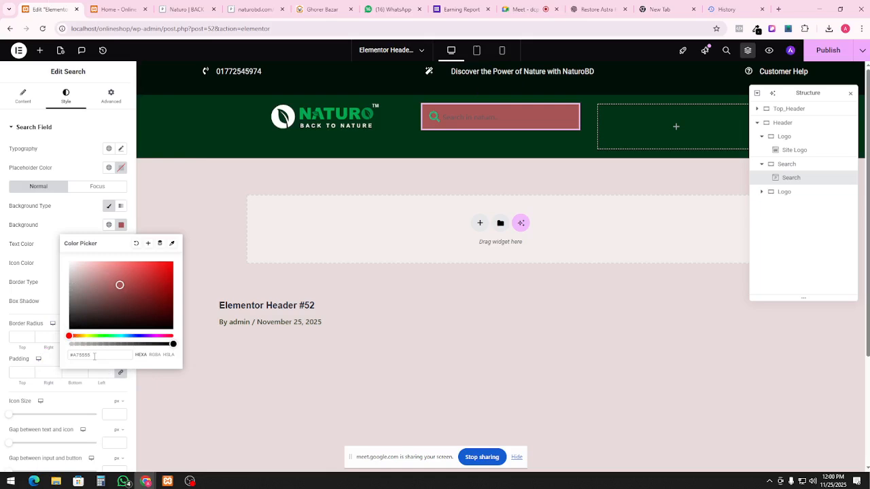
# Paste near-black #000F06 as the field background and darken the search icon to #287C54
pyautogui.hotkey('ctrl', 'v')
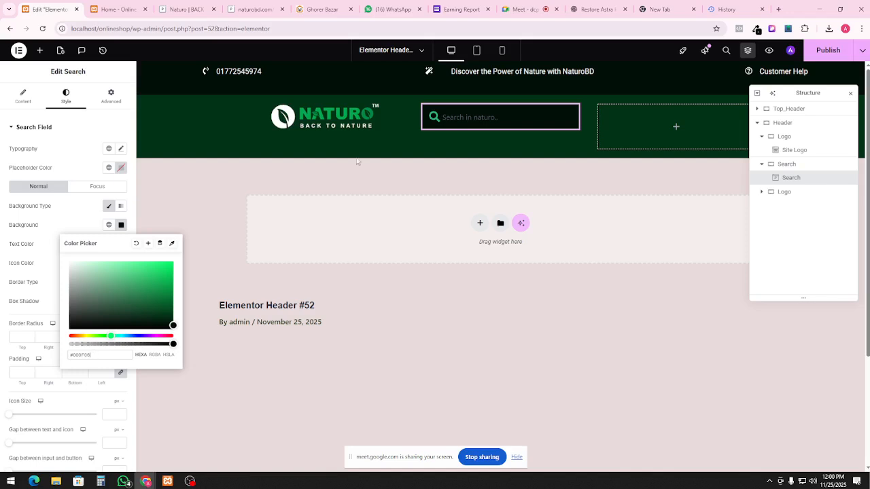
pyautogui.click(441, 119)
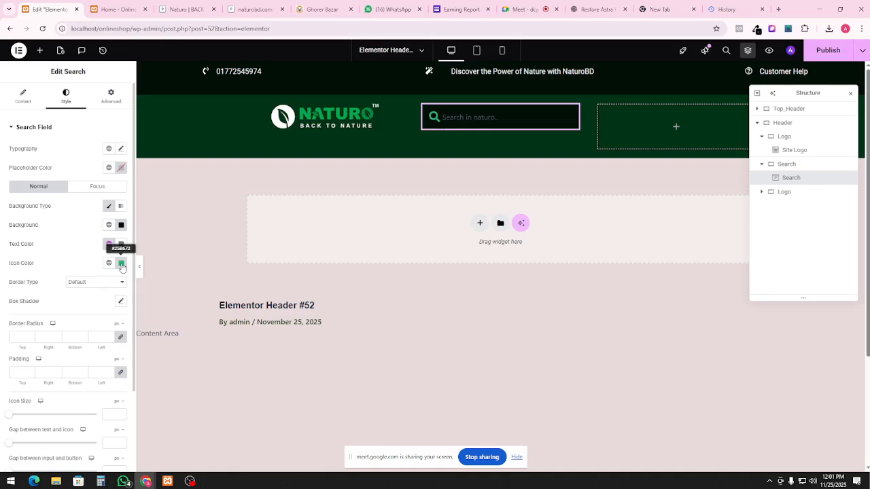
pyautogui.click(121, 264)
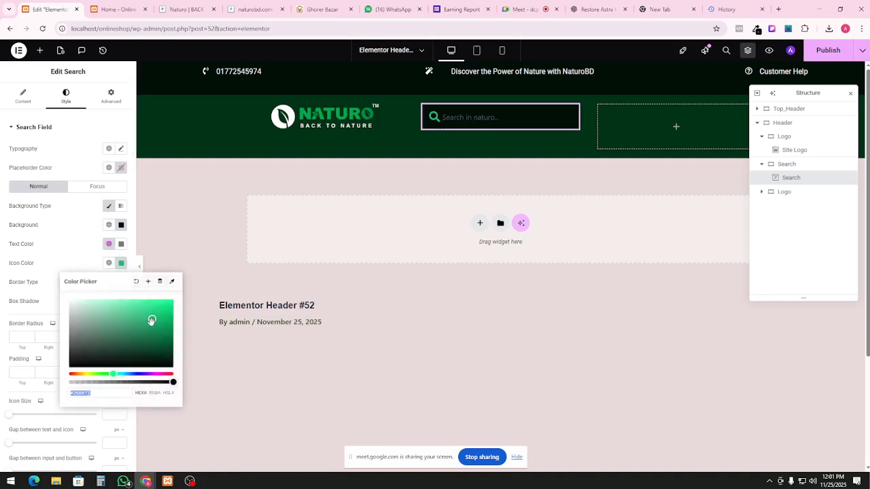
pyautogui.moveTo(152, 323); pyautogui.dragTo(142, 330)
pyautogui.click(521, 142)
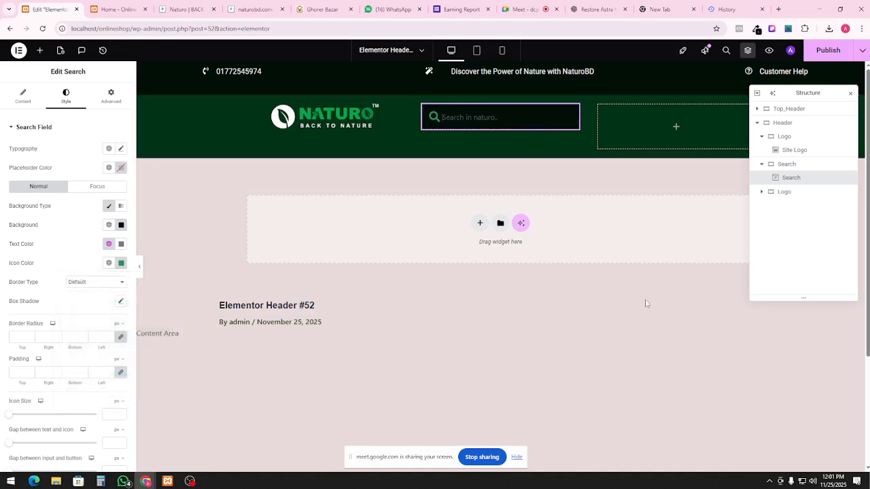
pyautogui.click(180, 12)
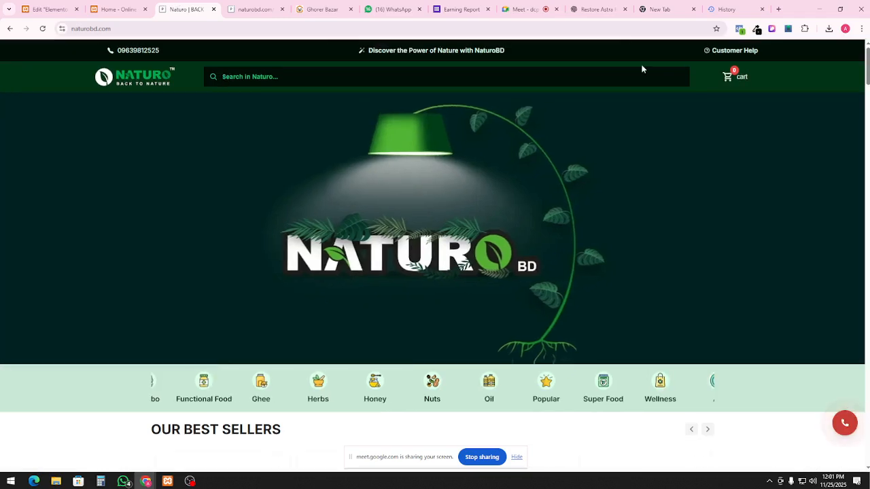
pyautogui.click(670, 75)
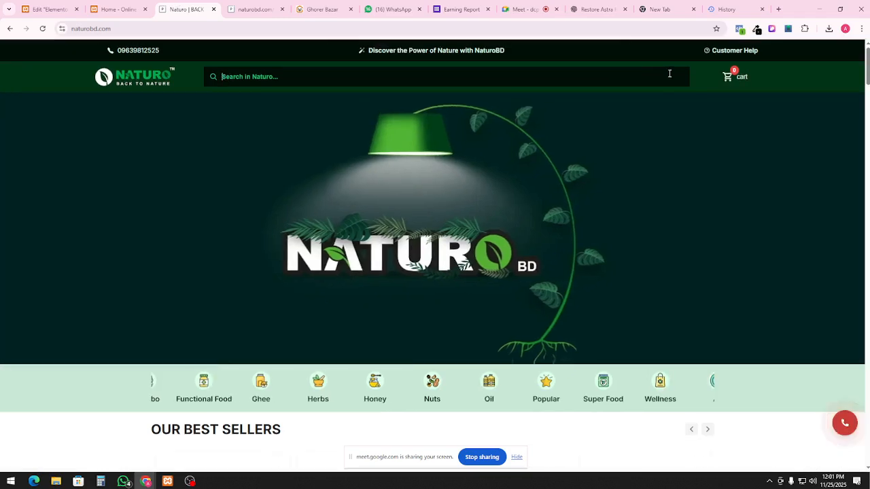
pyautogui.click(113, 9)
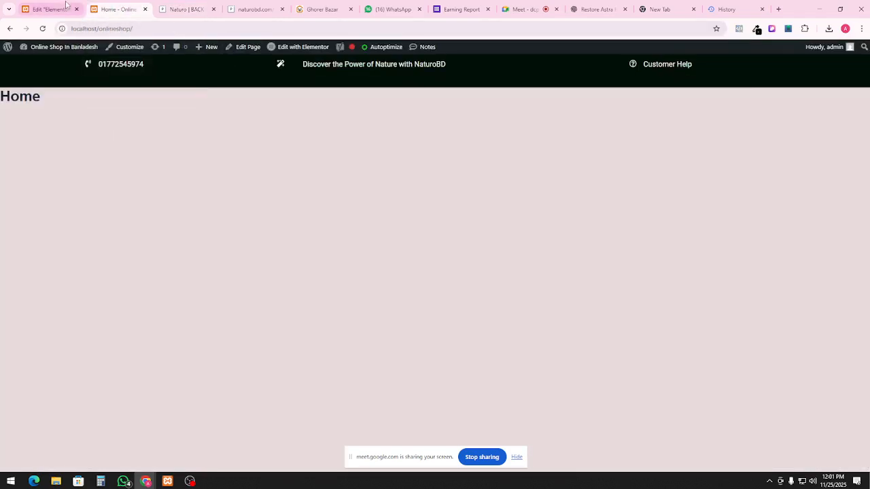
pyautogui.click(66, 6)
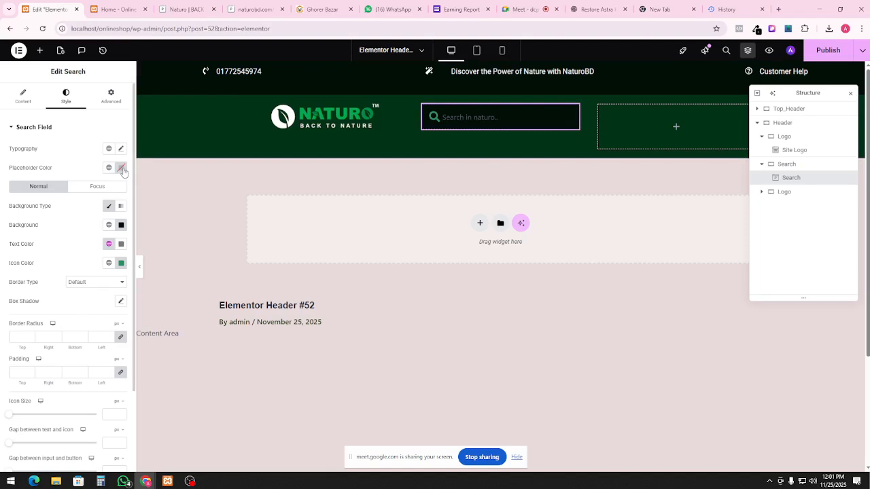
# Paste green #2C8F60 as the search field's placeholder text colour
pyautogui.click(121, 168)
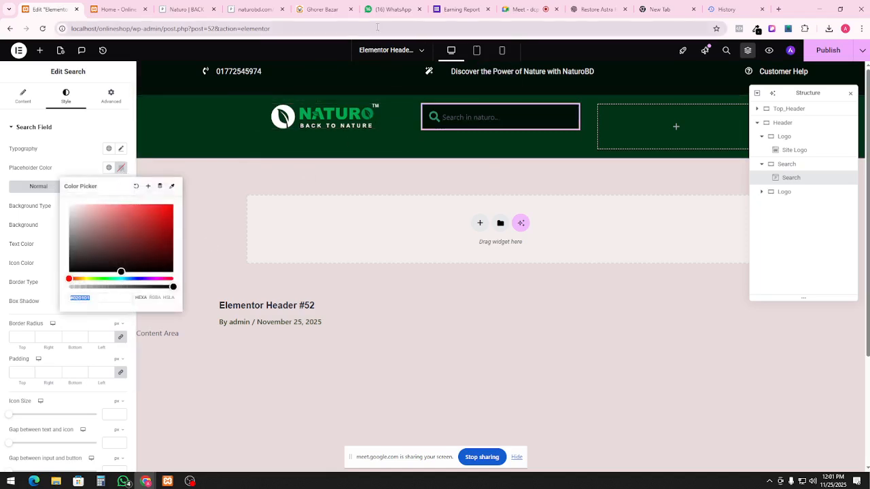
pyautogui.click(122, 10)
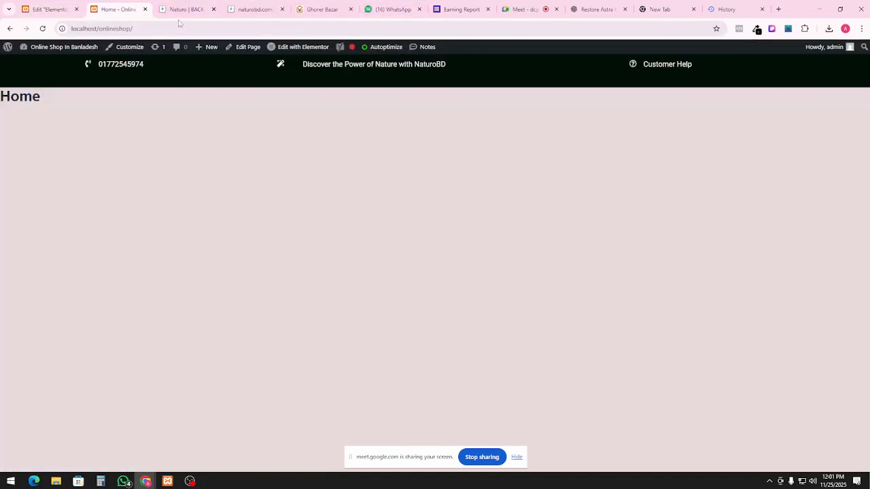
pyautogui.click(182, 9)
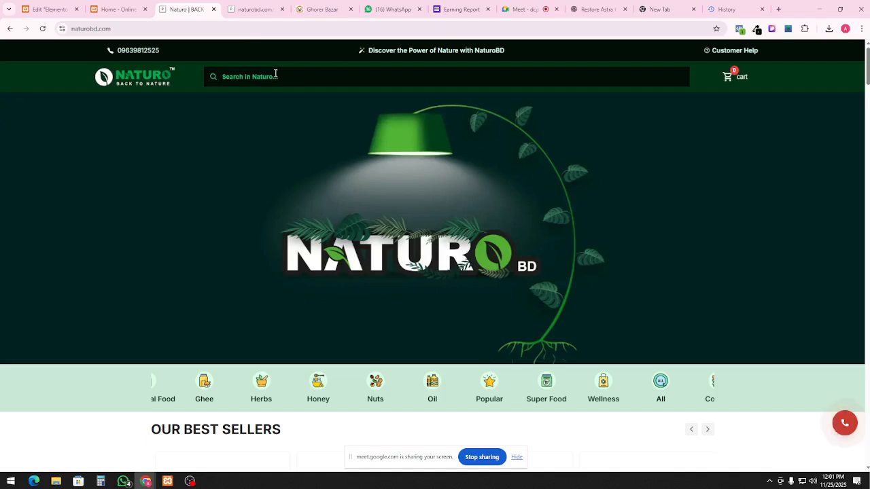
pyautogui.click(94, 7)
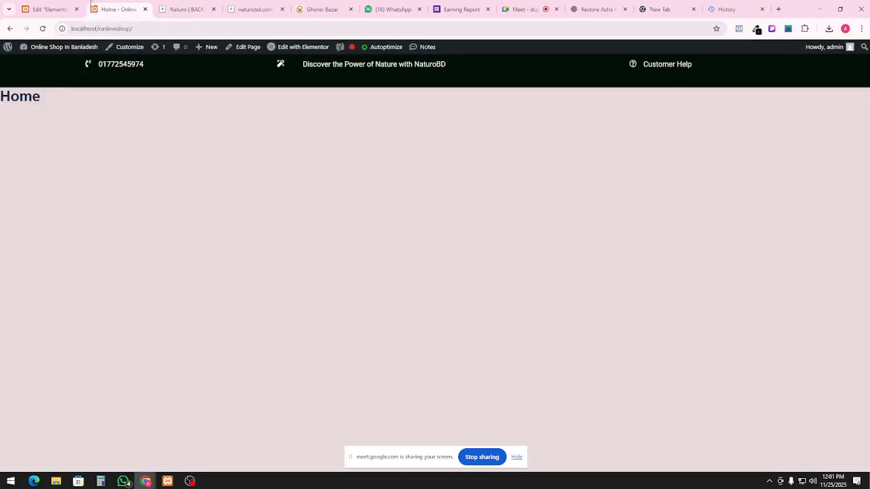
pyautogui.click(51, 10)
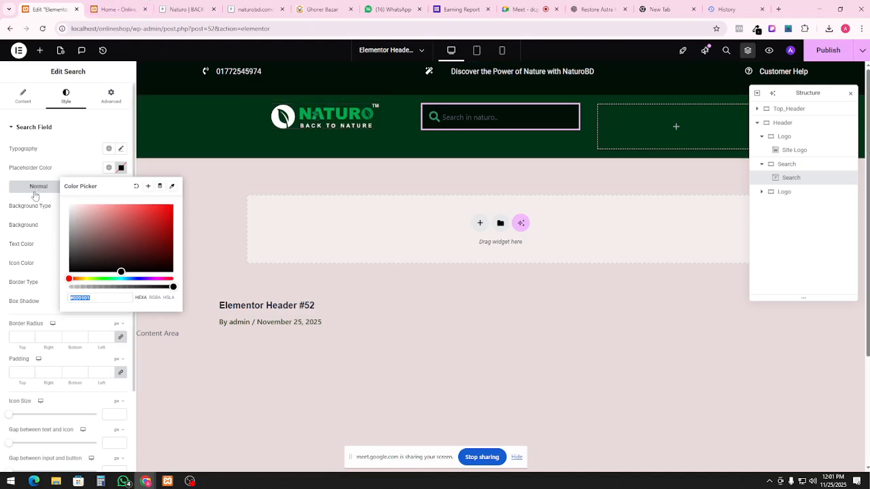
pyautogui.click(32, 265)
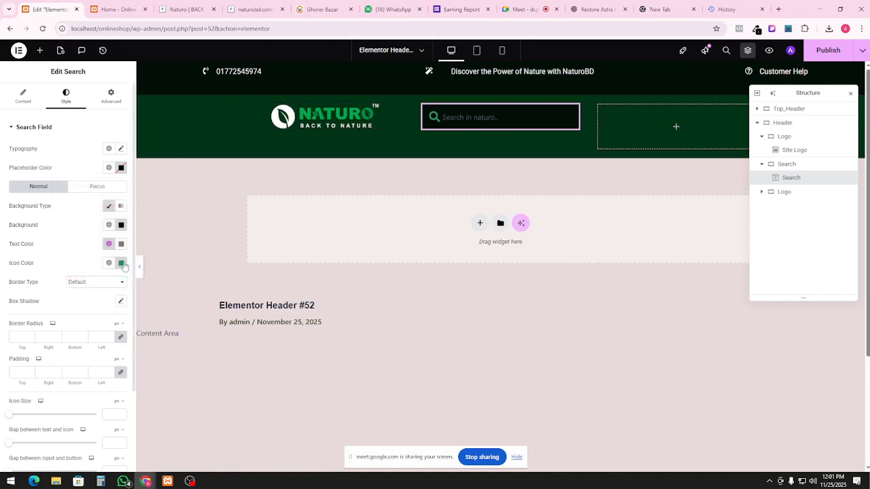
pyautogui.click(121, 263)
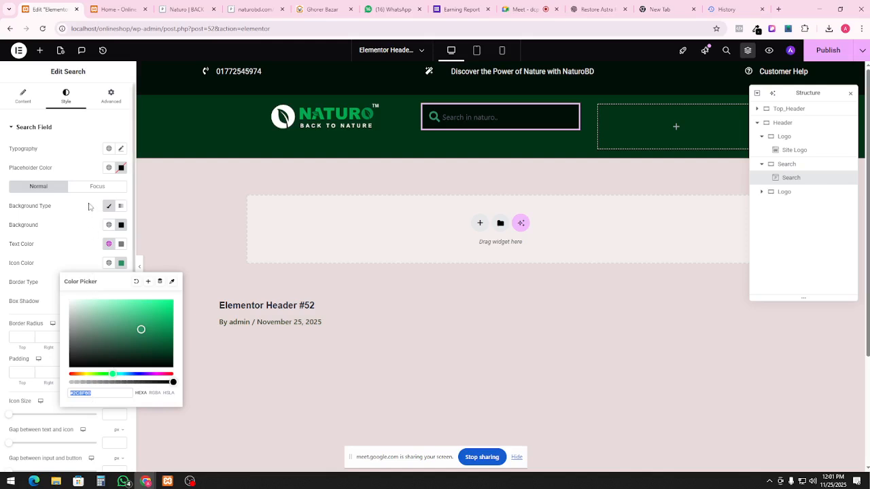
pyautogui.click(121, 168)
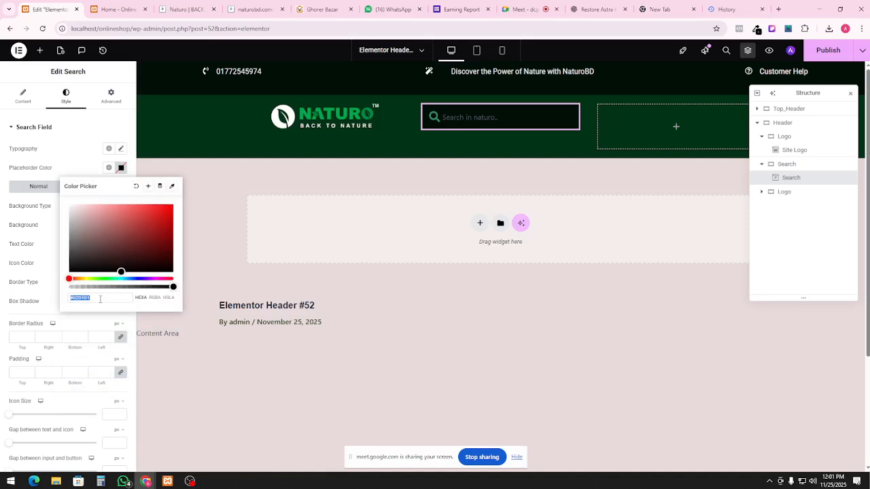
pyautogui.write('#2C8F60')
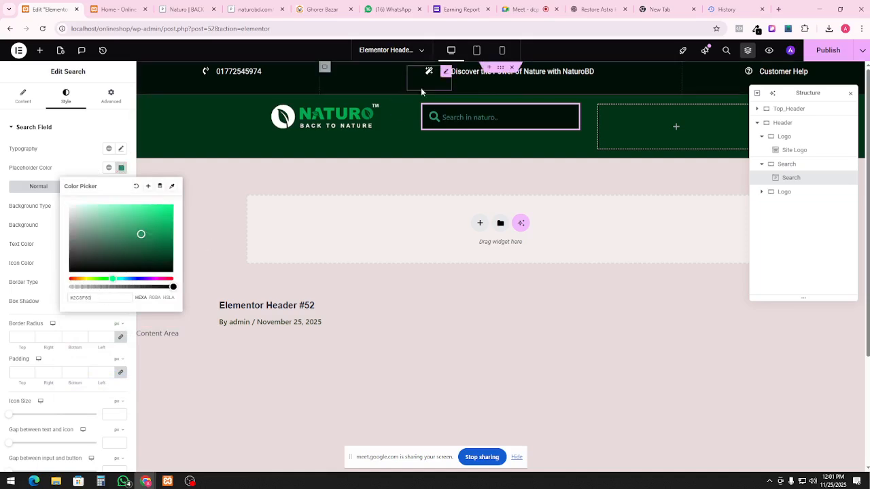
pyautogui.click(465, 146)
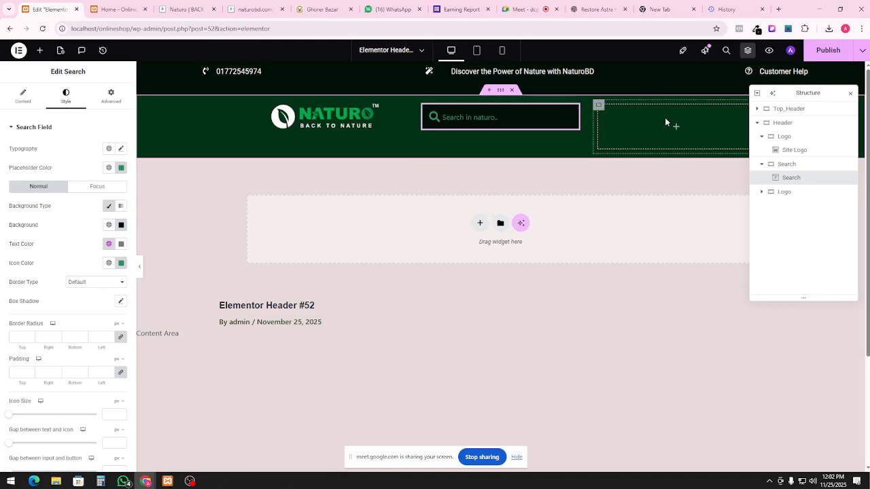
# Rename the header's third container to Cart
pyautogui.click(788, 195)
pyautogui.doubleClick(789, 197)
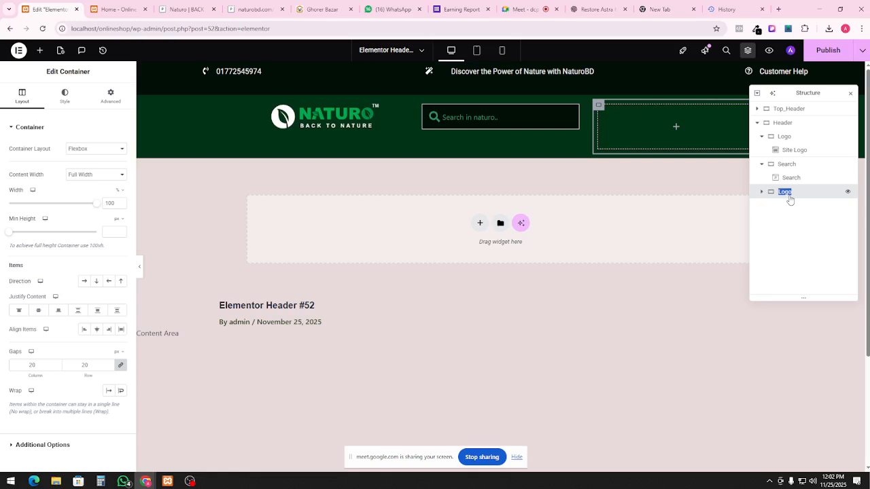
pyautogui.write('Cart')
# Place an Icon widget, found by searching 'ico', into the Cart container
pyautogui.click(39, 51)
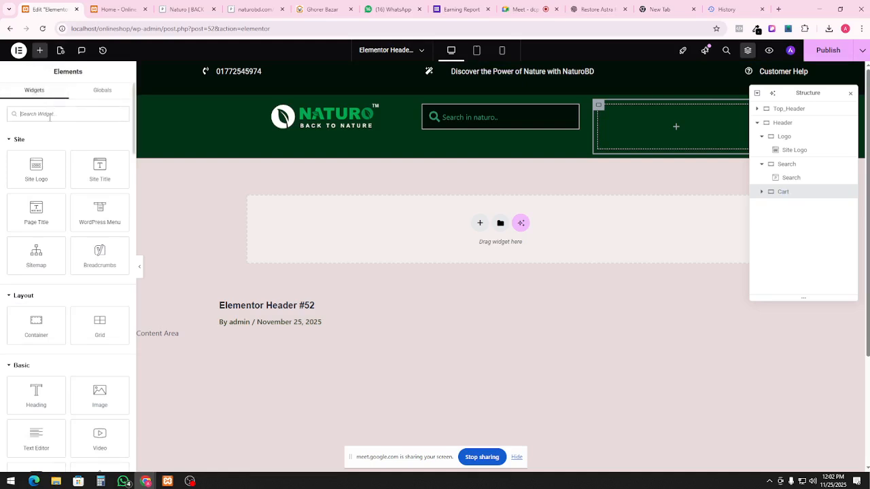
pyautogui.write('add')
pyautogui.press('BackSpace')
pyautogui.press('BackSpace')
pyautogui.press('BackSpace')
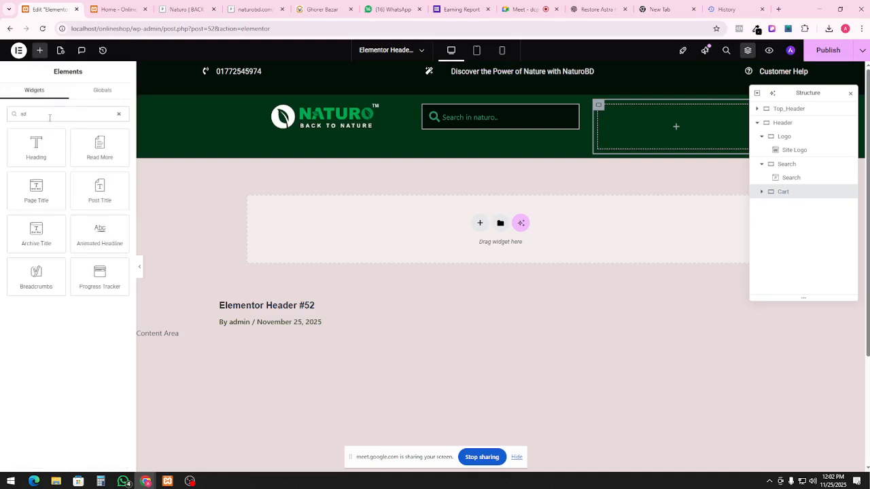
pyautogui.write('add')
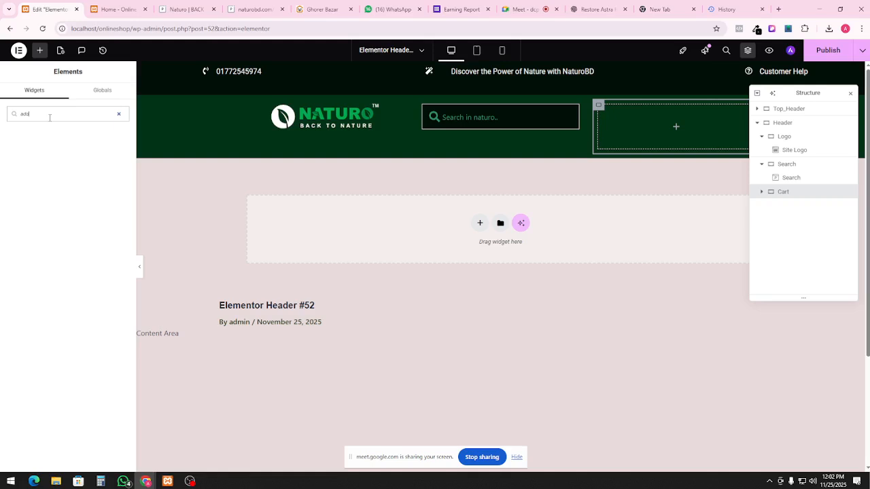
pyautogui.press('BackSpace')
pyautogui.press('BackSpace')
pyautogui.press('BackSpace')
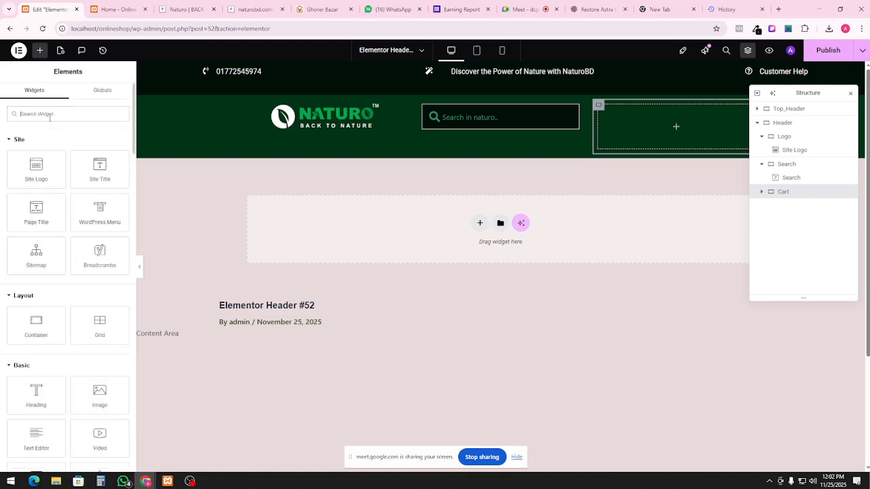
pyautogui.write('ico')
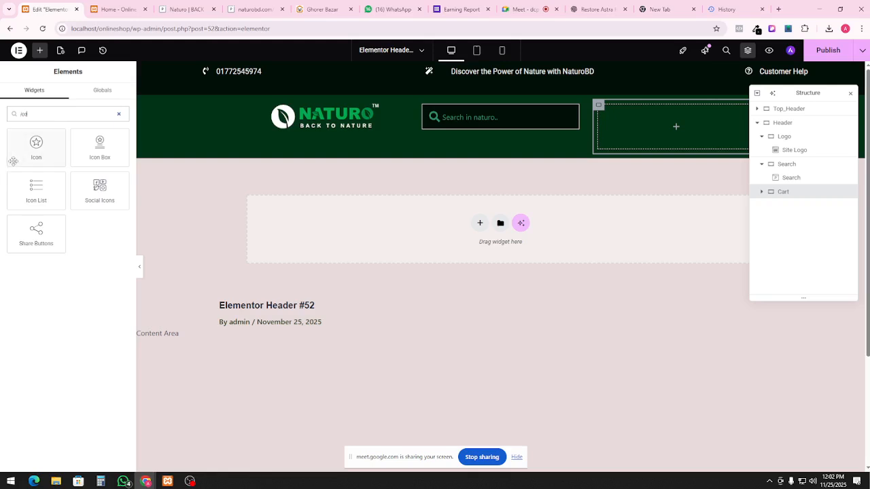
pyautogui.moveTo(34, 143); pyautogui.dragTo(651, 116)
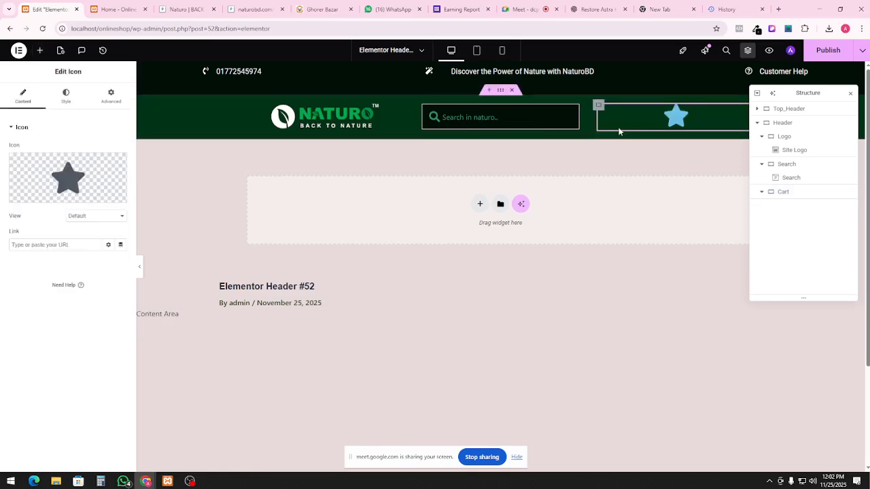
# Replace the cart column's placeholder star with the Cart arrow icon found by searching 'cart' in the Icon Library
pyautogui.click(92, 196)
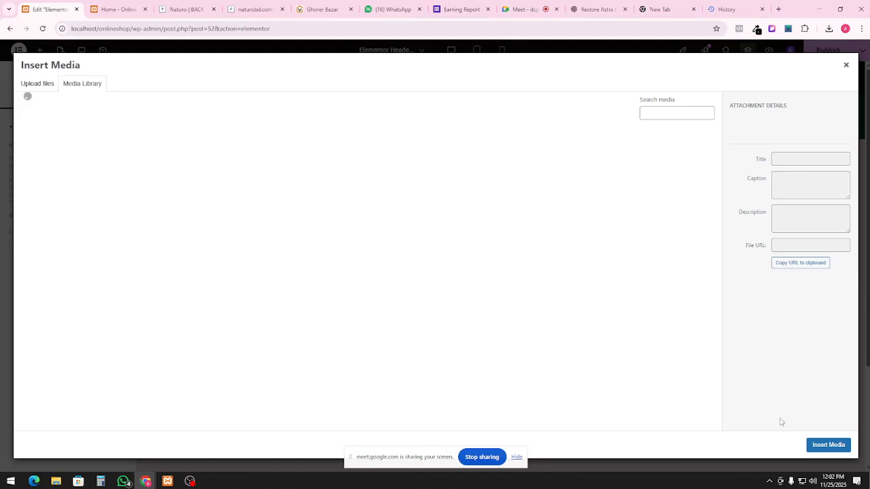
pyautogui.click(846, 65)
pyautogui.moveTo(68, 178)
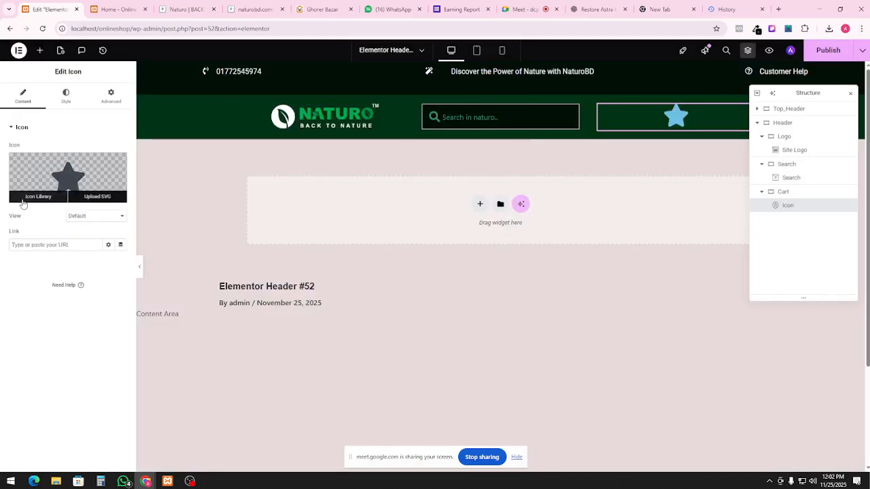
pyautogui.click(30, 202)
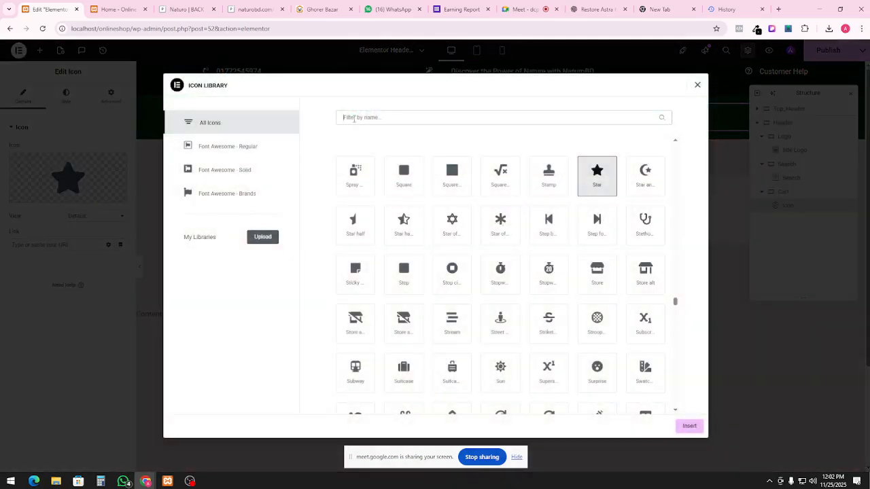
pyautogui.click(353, 119)
pyautogui.write('cart')
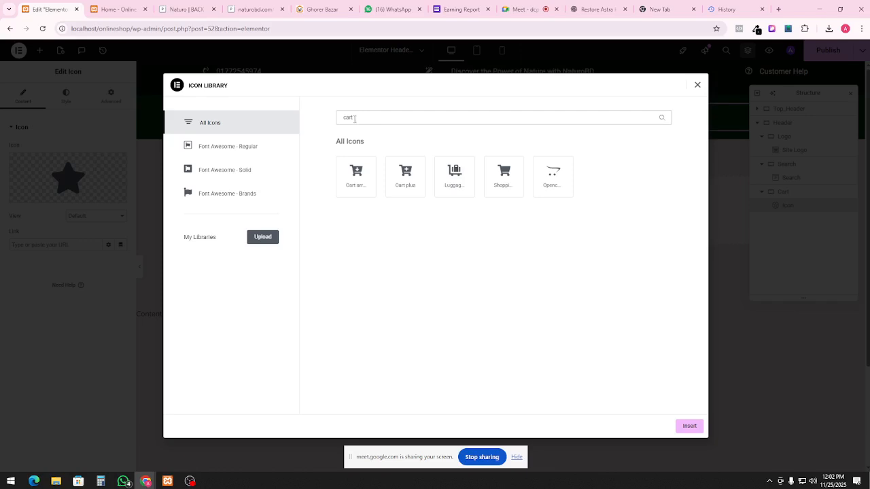
pyautogui.click(356, 174)
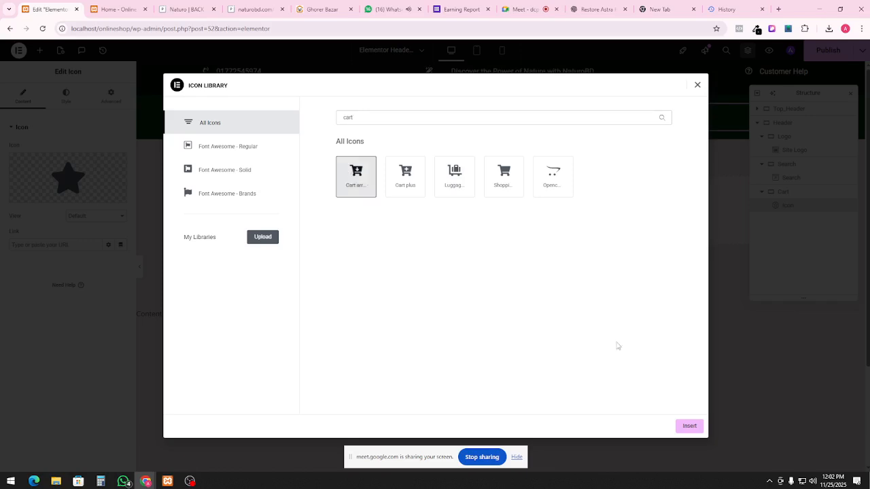
pyautogui.click(693, 427)
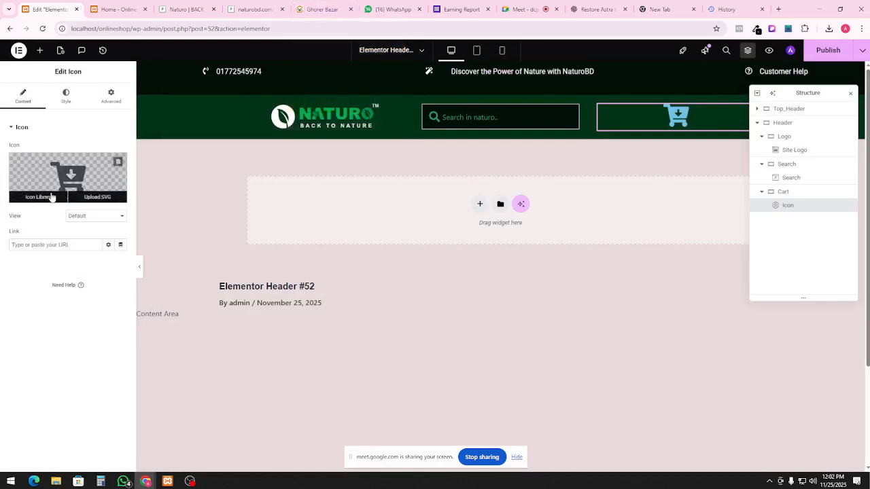
# Colour the cart icon white (#FFFFFF) and shrink it to size 30, checking the reference Naturo header
pyautogui.click(66, 96)
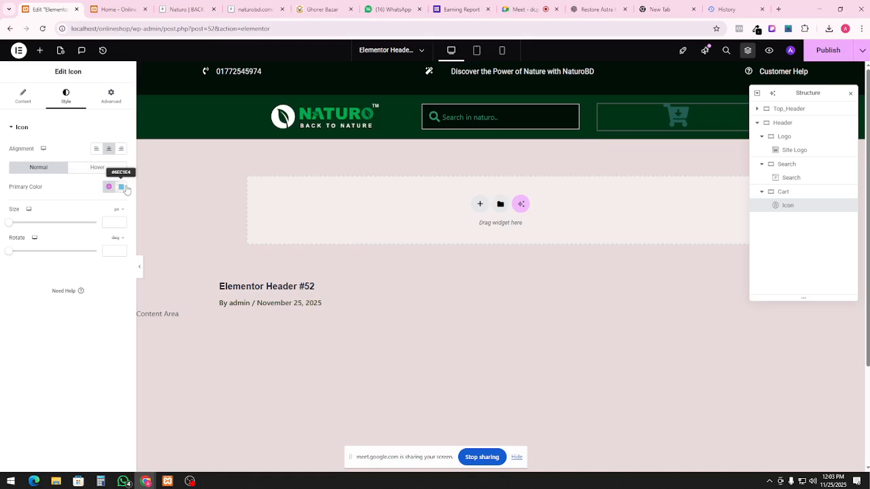
pyautogui.click(121, 186)
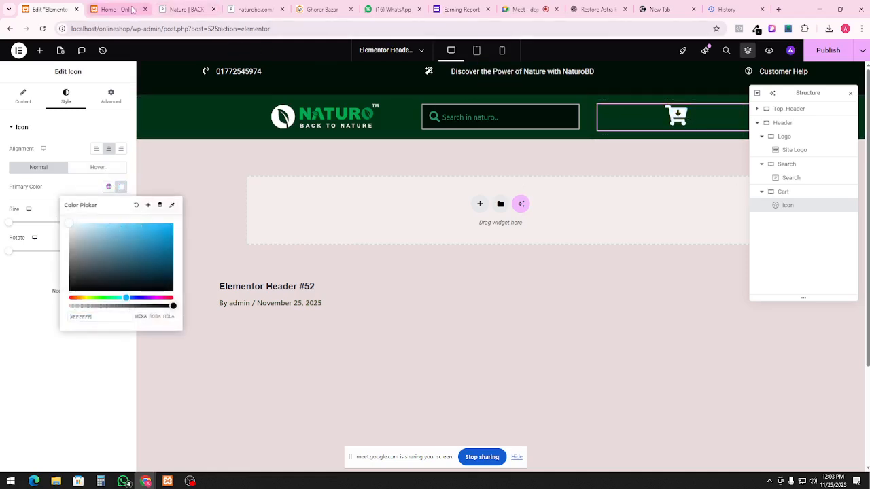
pyautogui.click(116, 9)
pyautogui.click(184, 9)
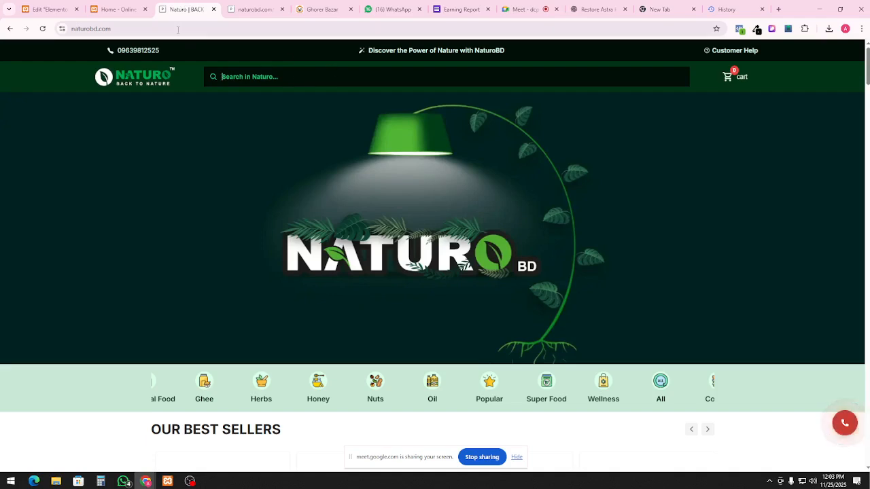
pyautogui.click(76, 10)
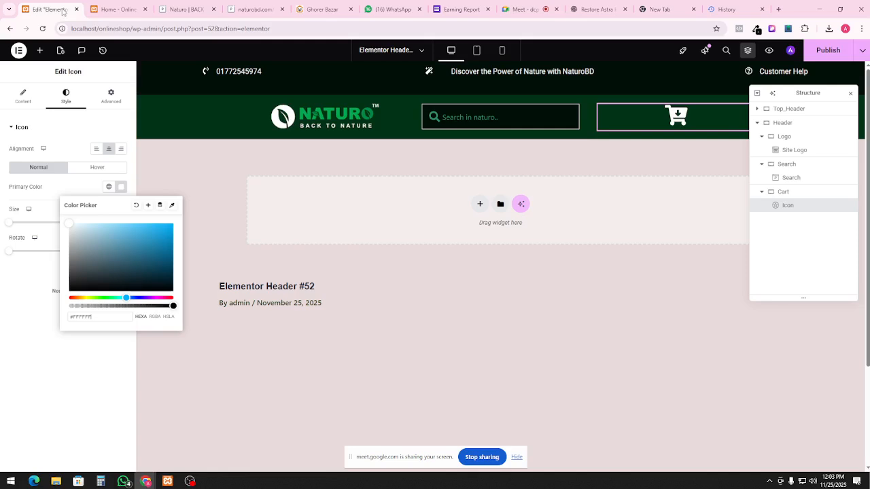
pyautogui.click(99, 11)
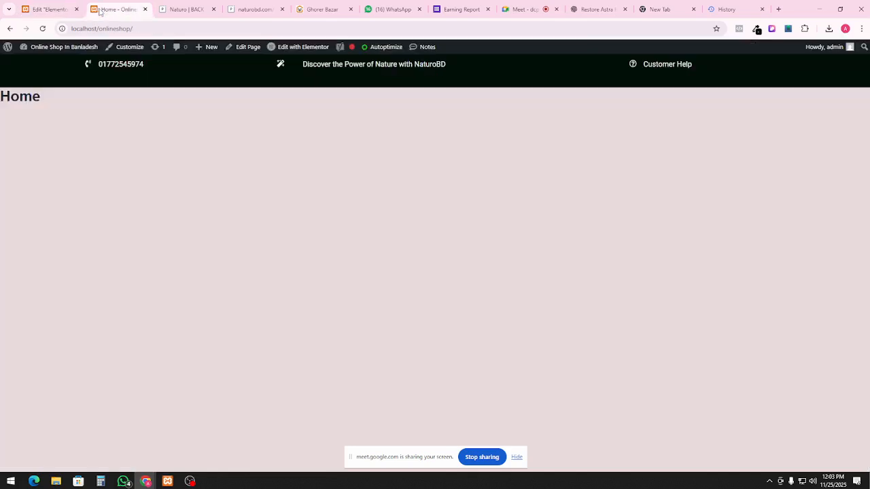
pyautogui.click(44, 9)
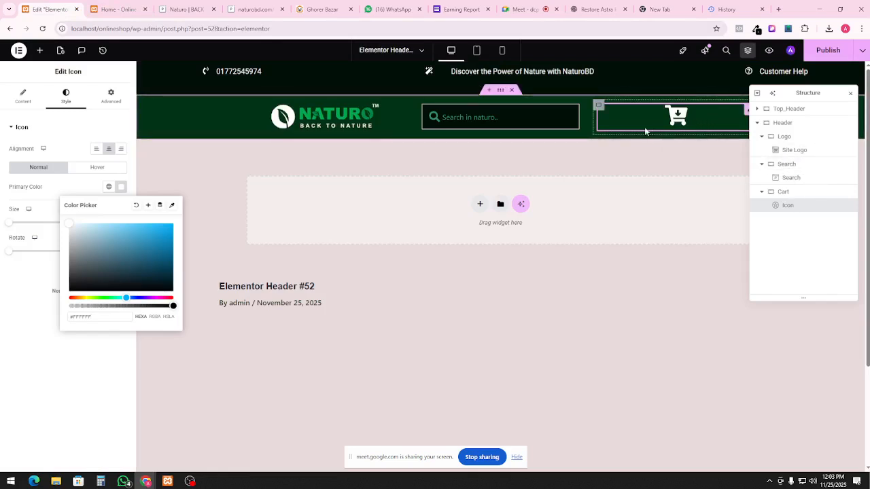
pyautogui.click(188, 235)
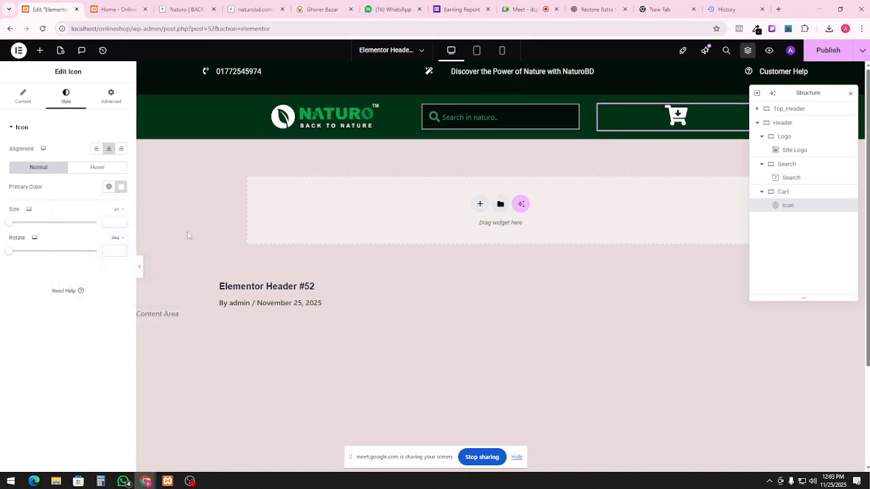
pyautogui.moveTo(13, 226); pyautogui.dragTo(19, 230)
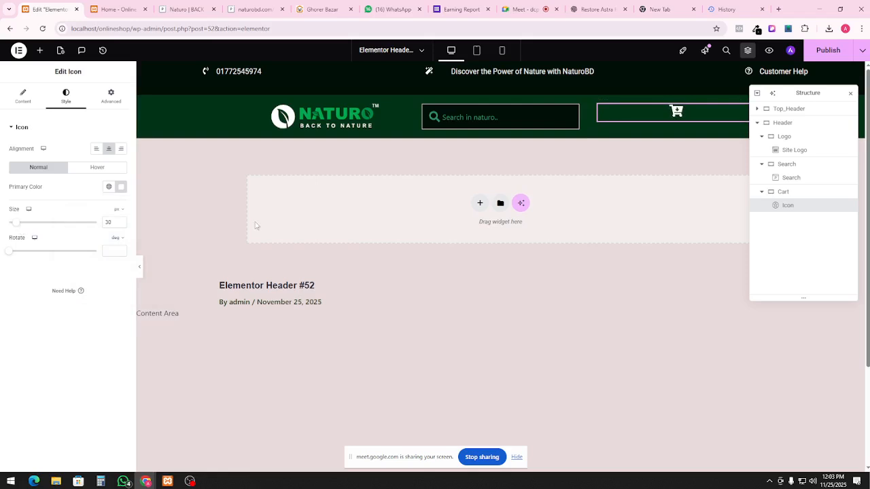
pyautogui.click(605, 324)
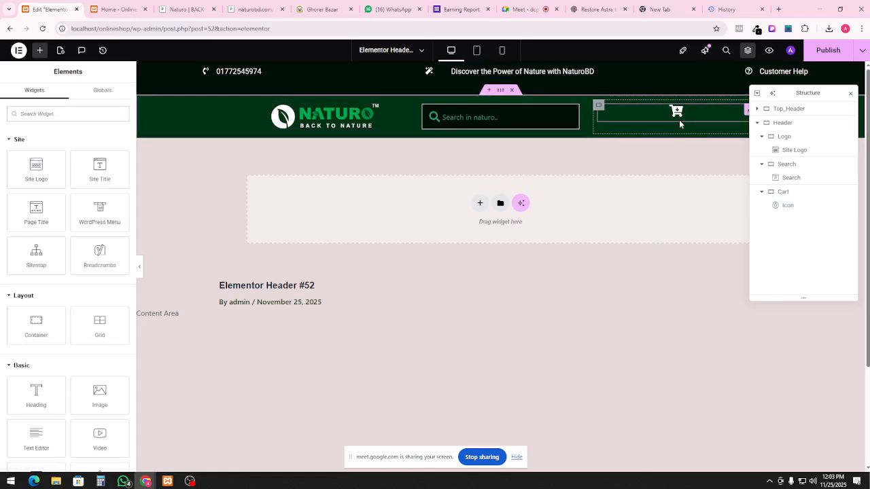
# Centre the Header's items vertically, widen its content to 1600 px, and centre the Logo column's content
pyautogui.click(787, 125)
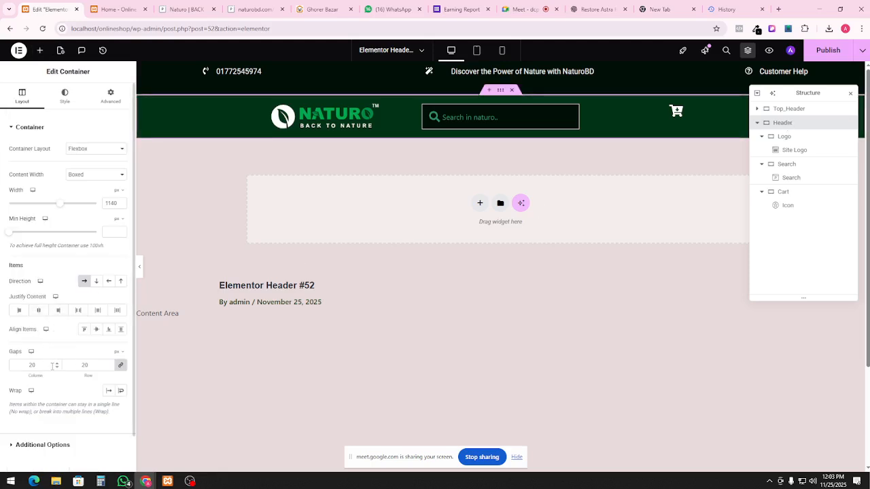
pyautogui.click(98, 330)
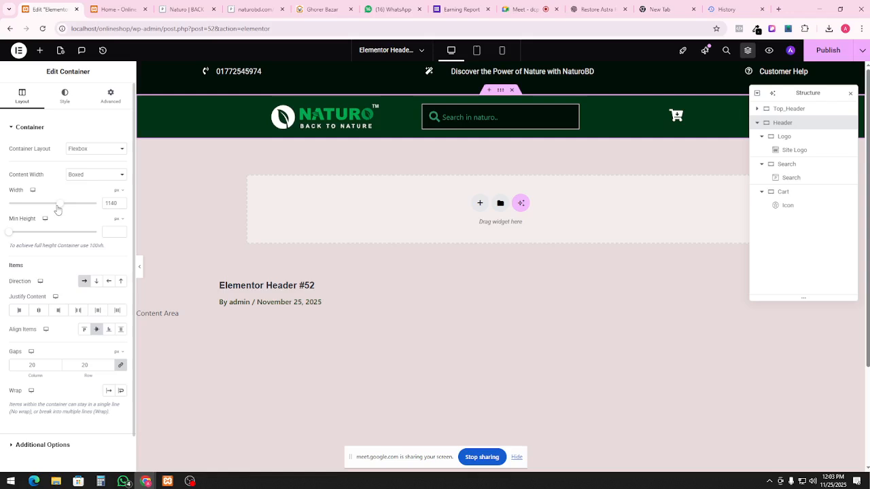
pyautogui.moveTo(59, 204); pyautogui.dragTo(102, 214)
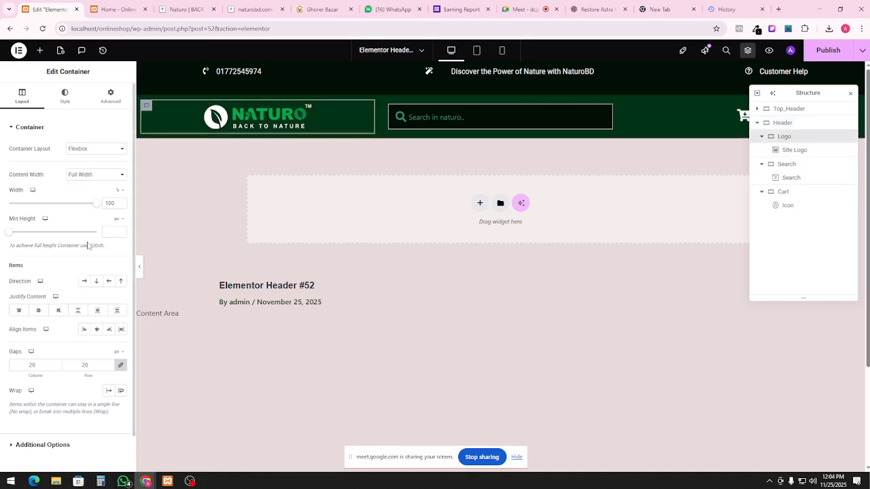
pyautogui.click(41, 312)
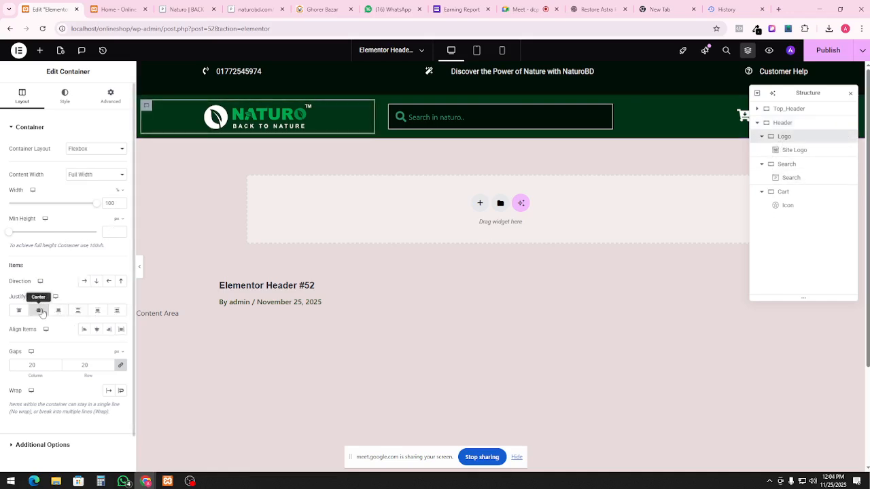
# Compare the Logo, Search and Cart container gaps and set the Search container's gaps to 0
pyautogui.click(775, 164)
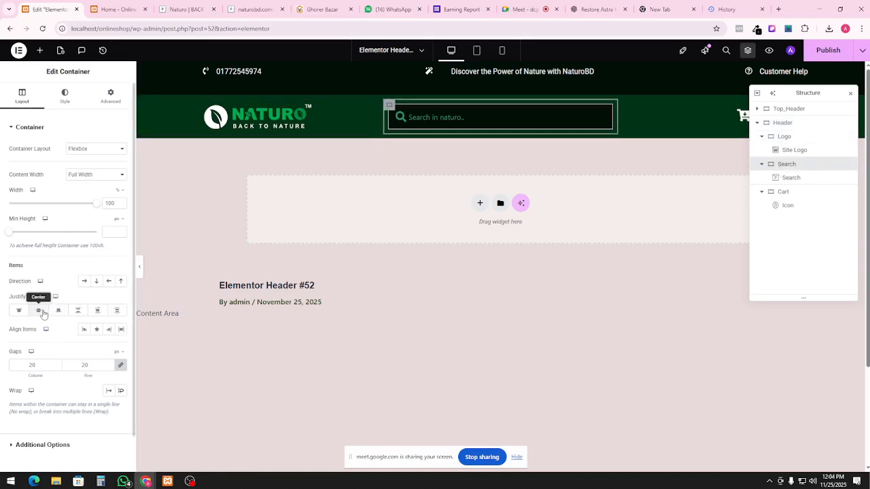
pyautogui.click(790, 192)
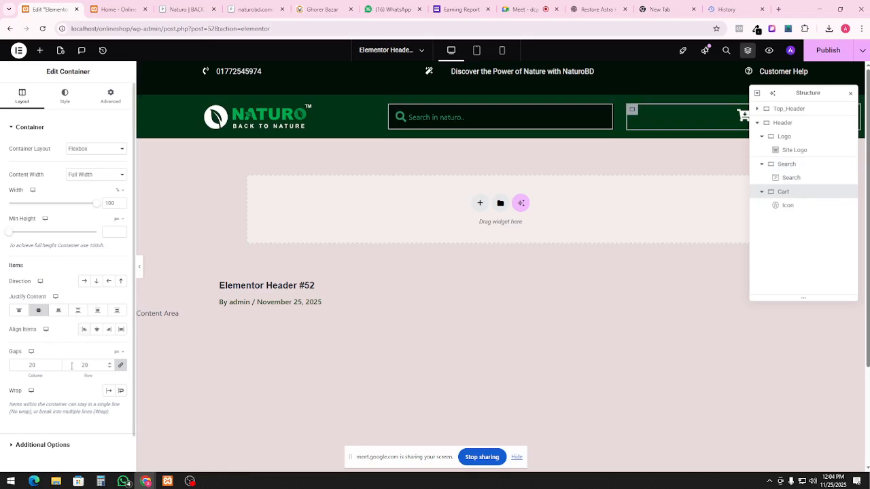
pyautogui.click(794, 141)
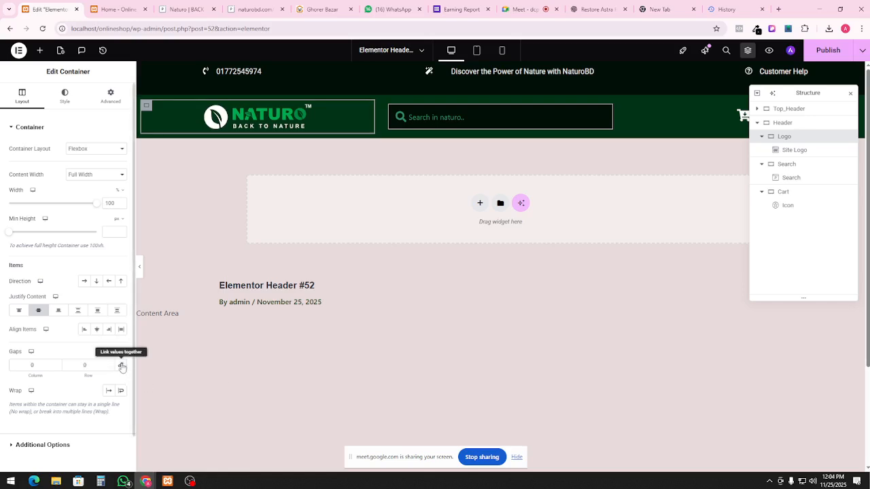
pyautogui.click(787, 164)
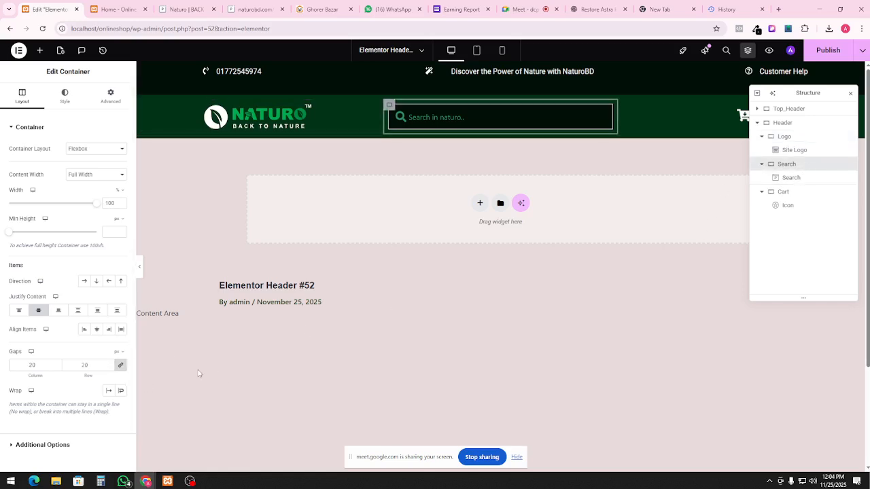
pyautogui.click(120, 365)
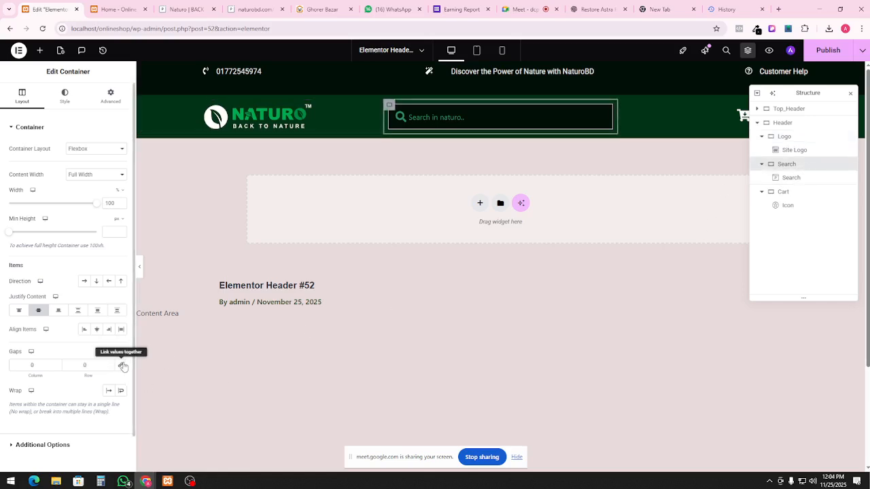
# Narrow the Logo container to 25% width so the search bar sits closer to the logo
pyautogui.click(788, 193)
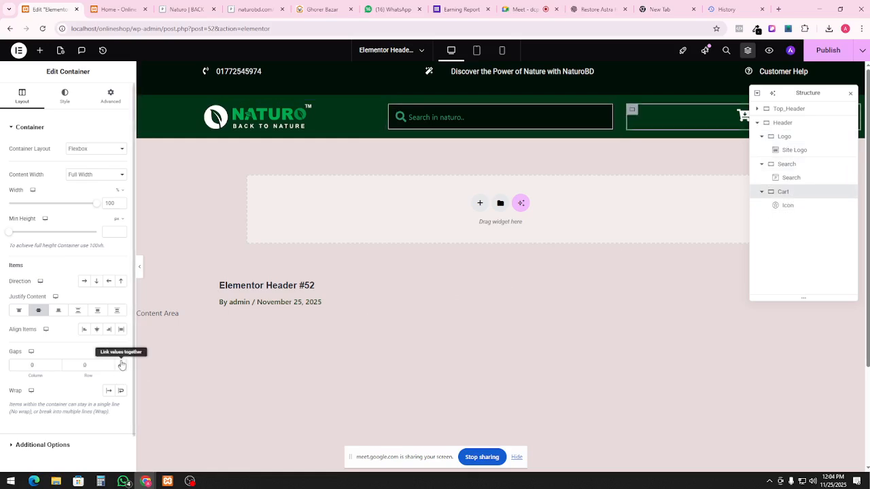
pyautogui.click(517, 121)
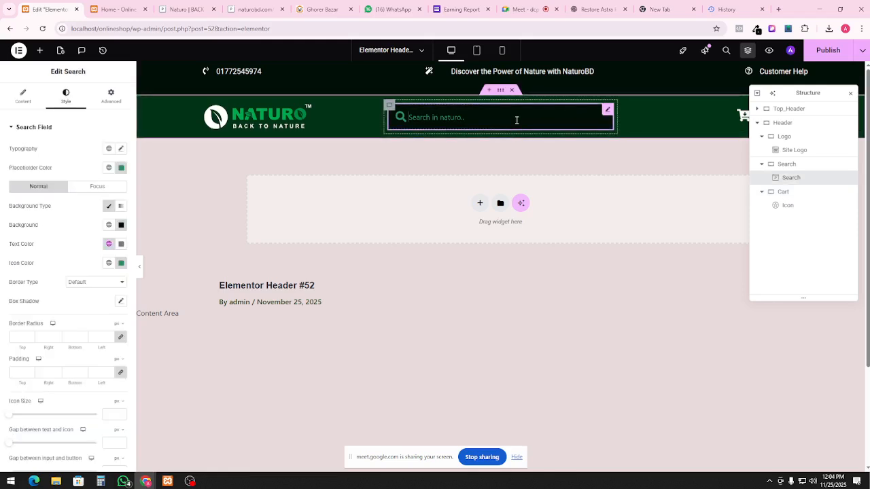
pyautogui.click(798, 123)
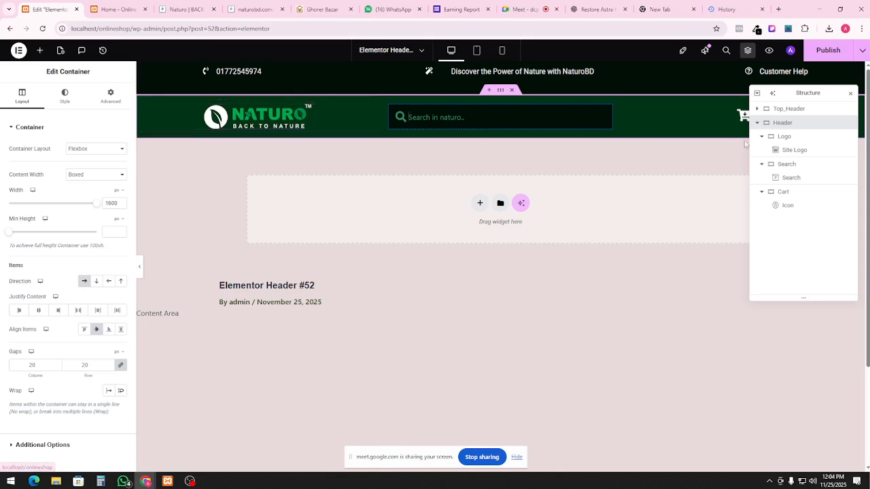
pyautogui.click(783, 137)
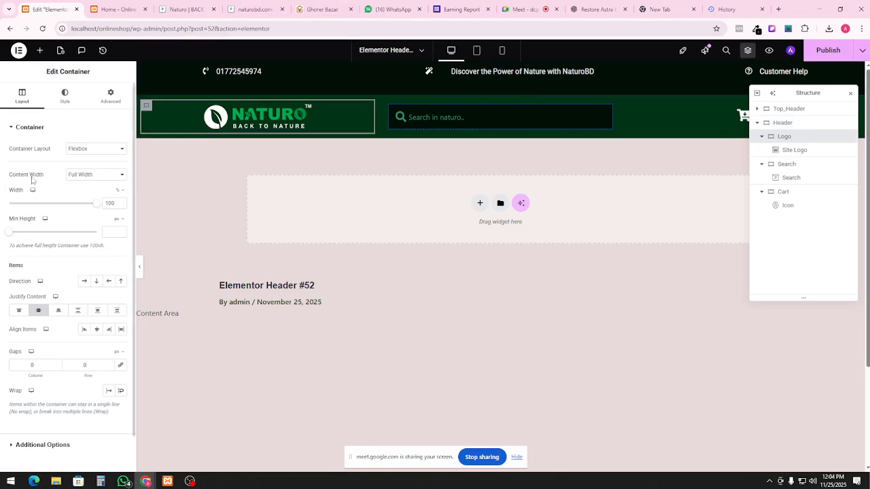
pyautogui.moveTo(100, 209); pyautogui.dragTo(31, 207)
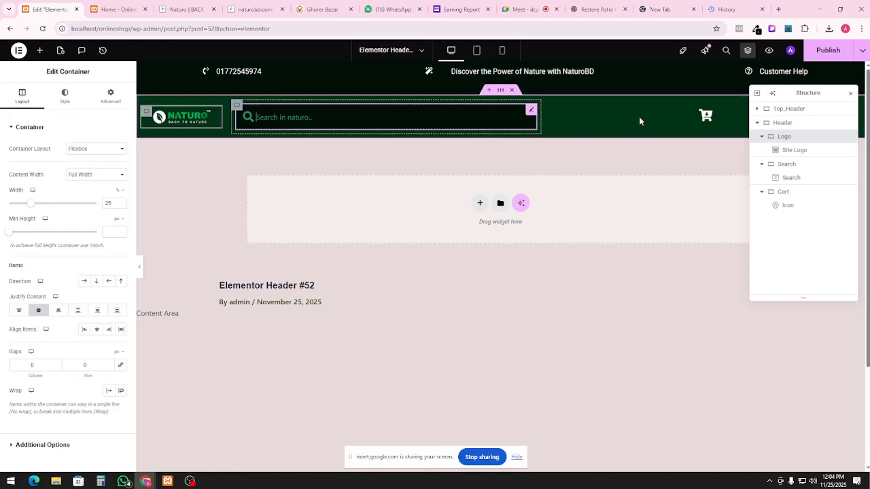
# Narrow the Search container's width with the Width slider
pyautogui.click(517, 118)
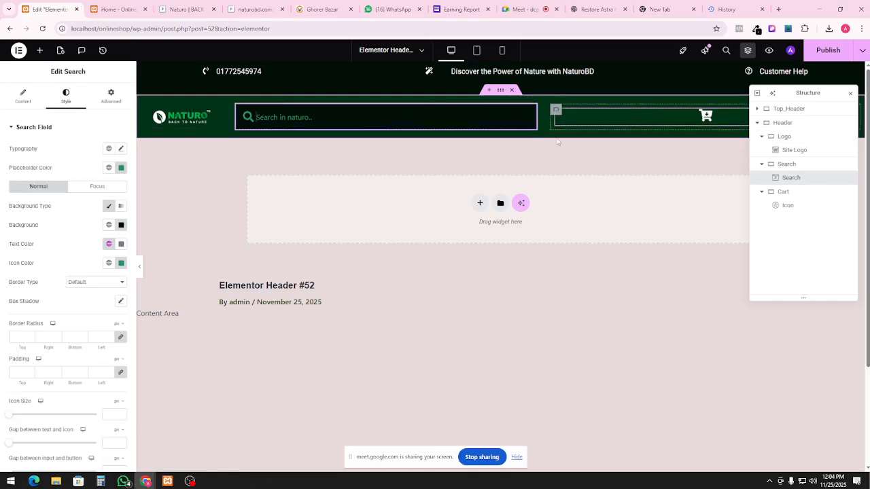
pyautogui.click(788, 165)
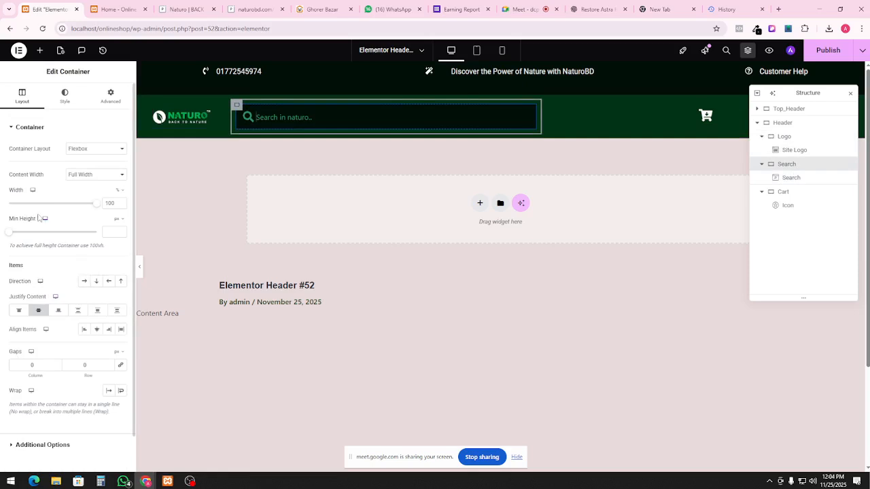
pyautogui.moveTo(98, 207); pyautogui.dragTo(102, 229)
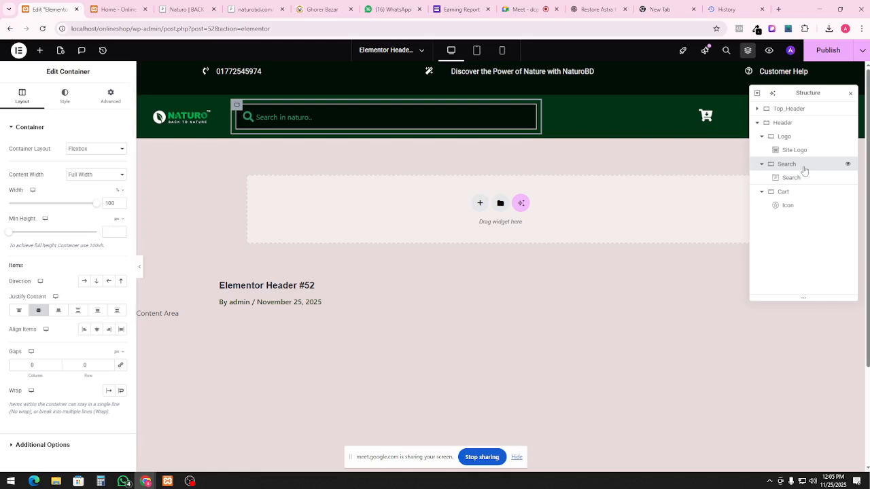
pyautogui.click(761, 136)
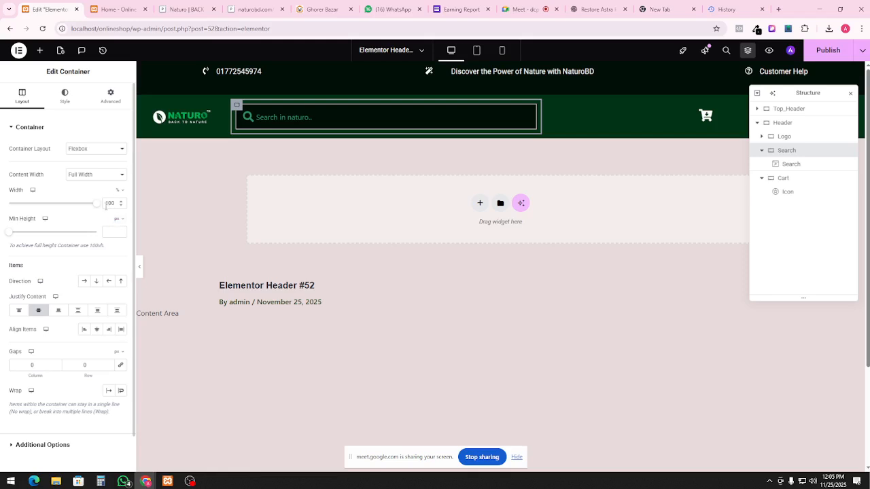
pyautogui.moveTo(99, 211)
pyautogui.mouseDown()
pyautogui.moveTo(59, 211)
pyautogui.moveTo(102, 205)
pyautogui.mouseUp()
# Set the Cart container's width to 25%
pyautogui.click(671, 120)
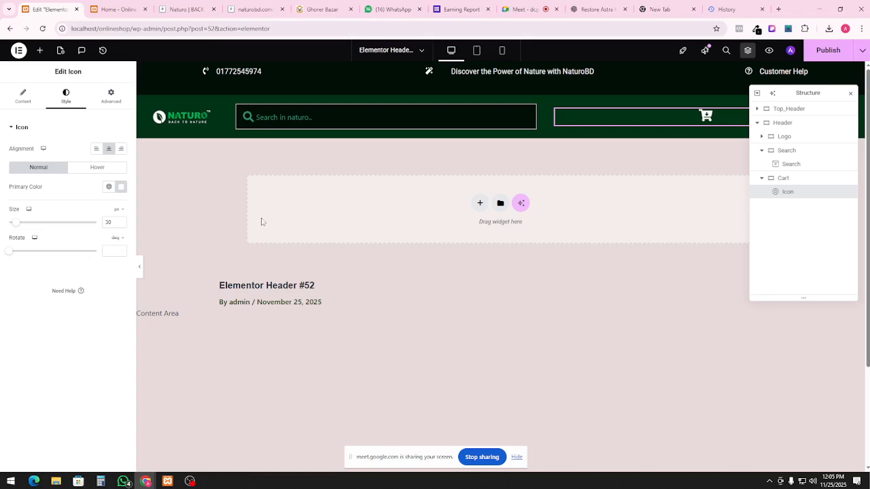
pyautogui.click(783, 178)
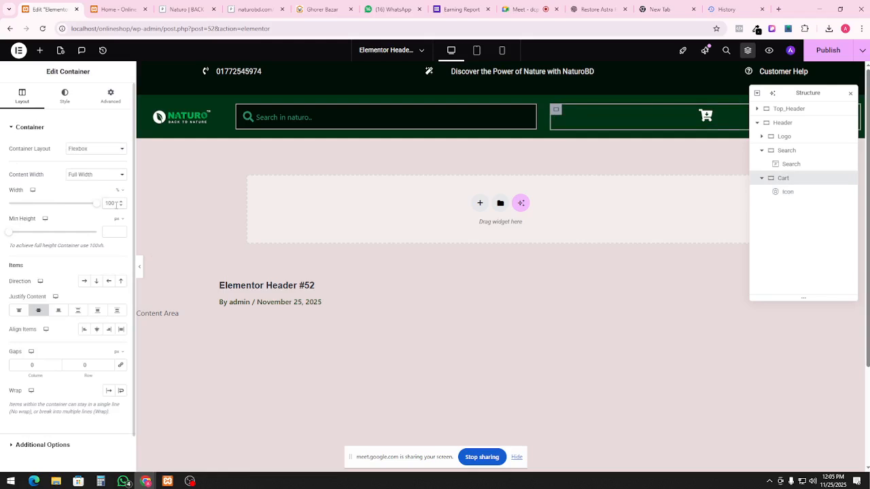
pyautogui.write('25')
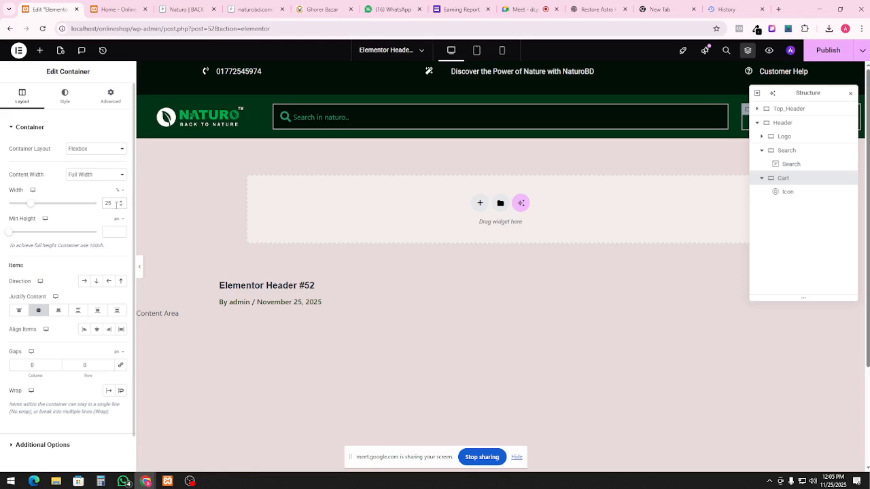
# Set the Search container's width to 50% and move the Structure navigator off the header
pyautogui.click(383, 116)
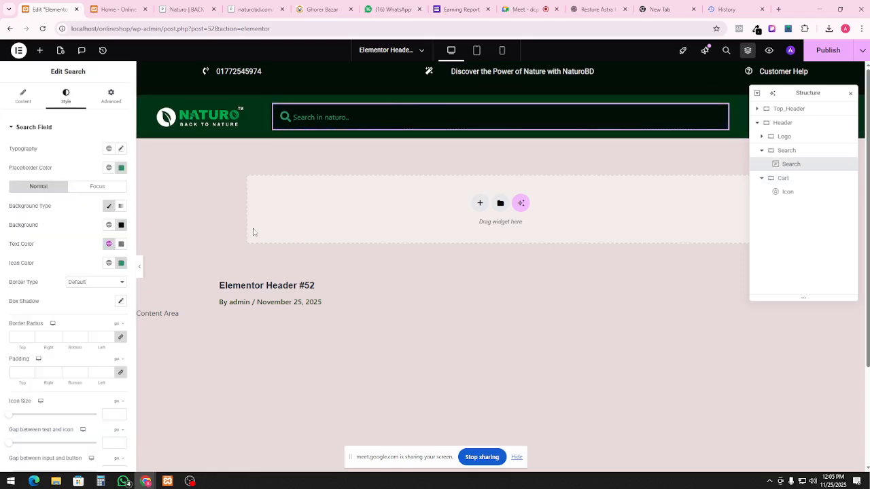
pyautogui.click(771, 154)
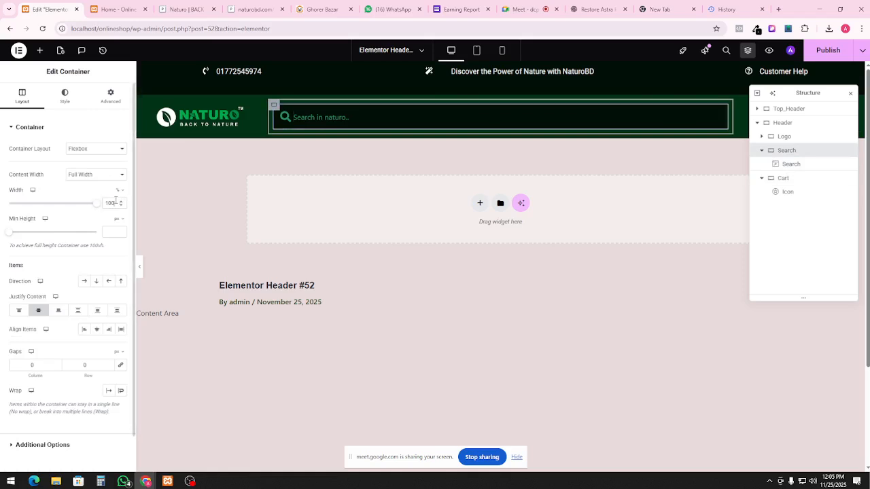
pyautogui.write('50')
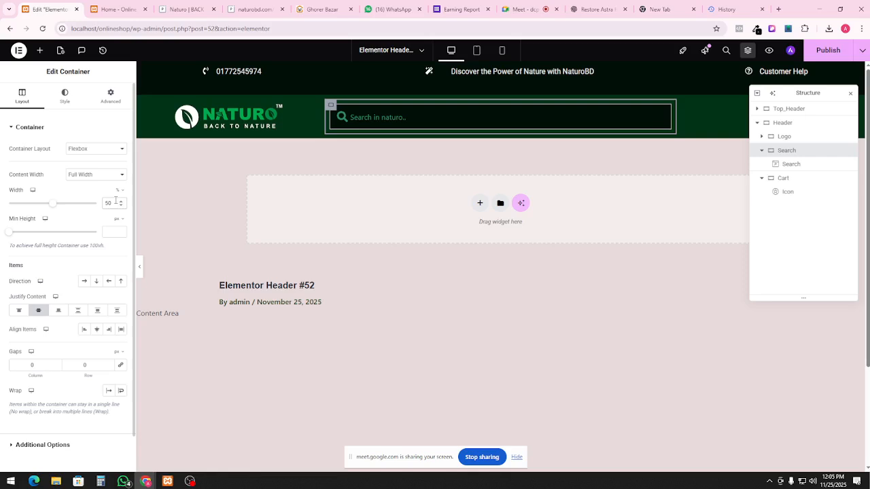
pyautogui.click(718, 347)
pyautogui.moveTo(814, 96); pyautogui.dragTo(770, 271)
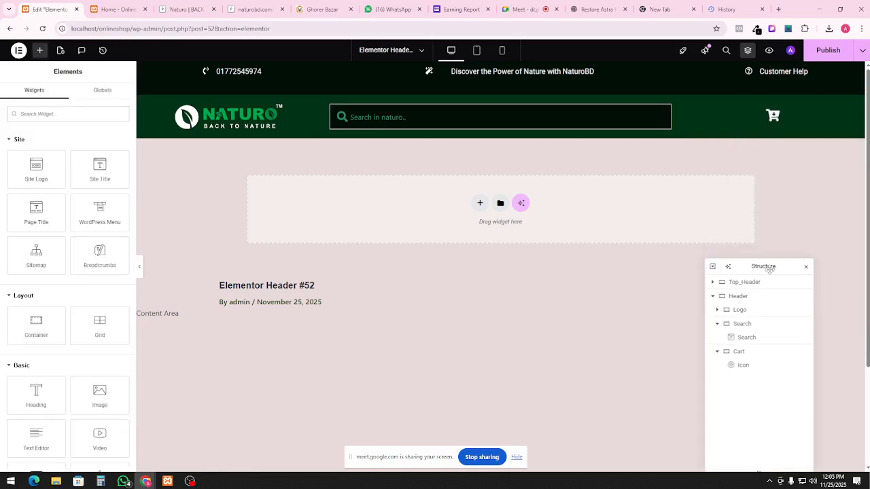
# Unlink the padding in the search widget's Style > Search Field settings
pyautogui.click(577, 118)
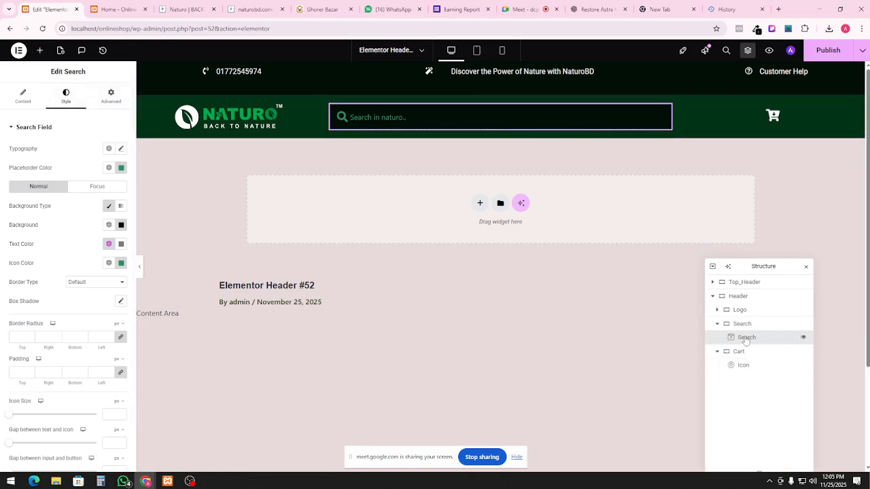
pyautogui.click(111, 100)
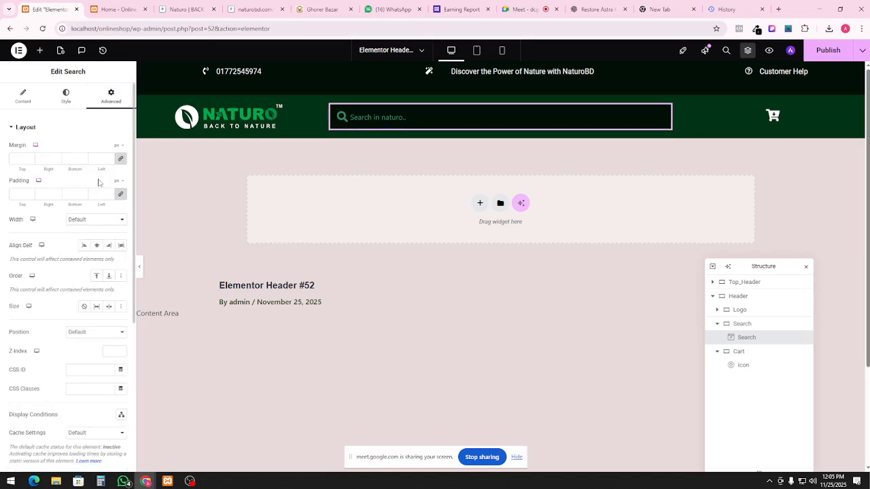
pyautogui.click(121, 195)
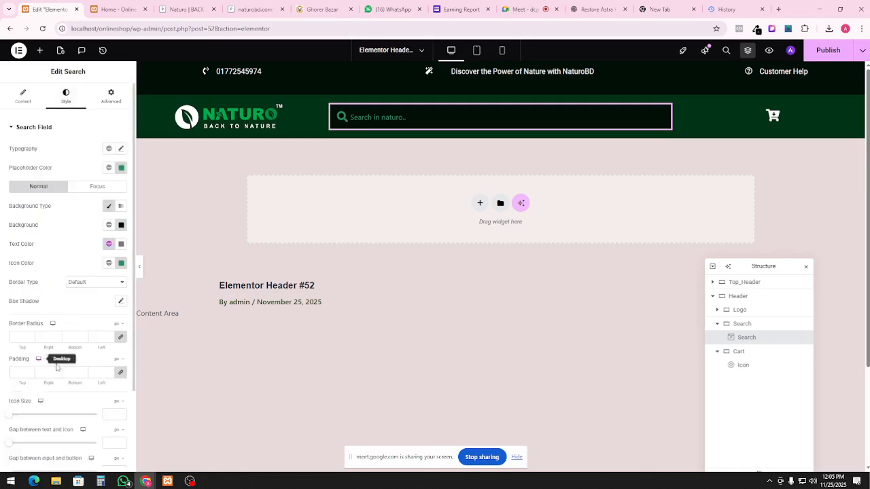
pyautogui.click(121, 372)
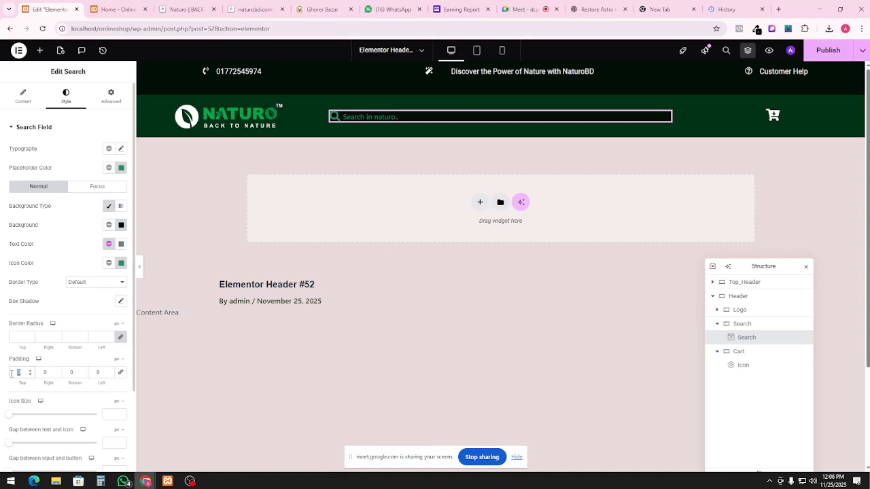
# Enter search field padding of 15 top, 5 right, 10 bottom and 5 left px
pyautogui.write('2')
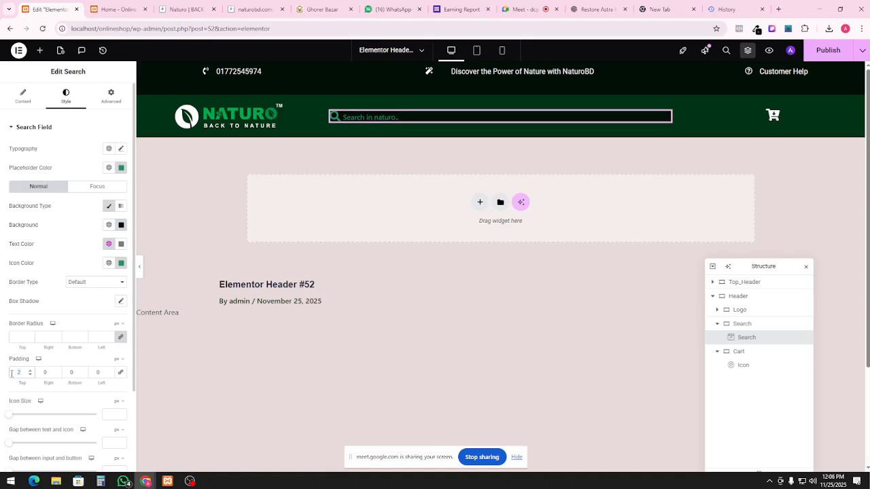
pyautogui.press('Down')
pyautogui.press('Down')
pyautogui.write('10')
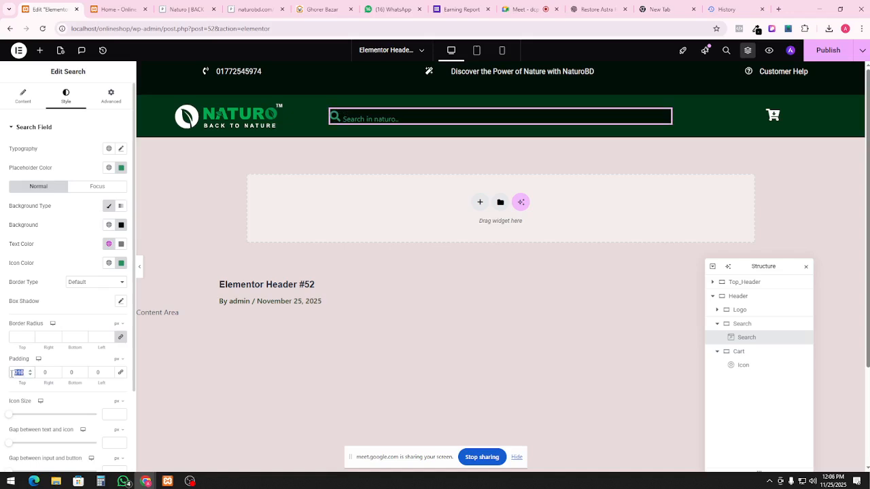
pyautogui.write('10')
pyautogui.click(70, 373)
pyautogui.write('10')
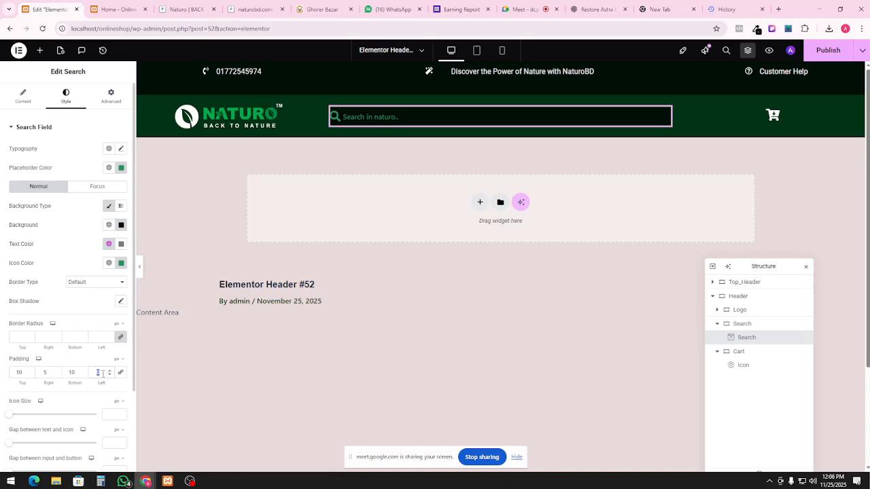
pyautogui.write('5')
pyautogui.doubleClick(12, 372)
pyautogui.write('15')
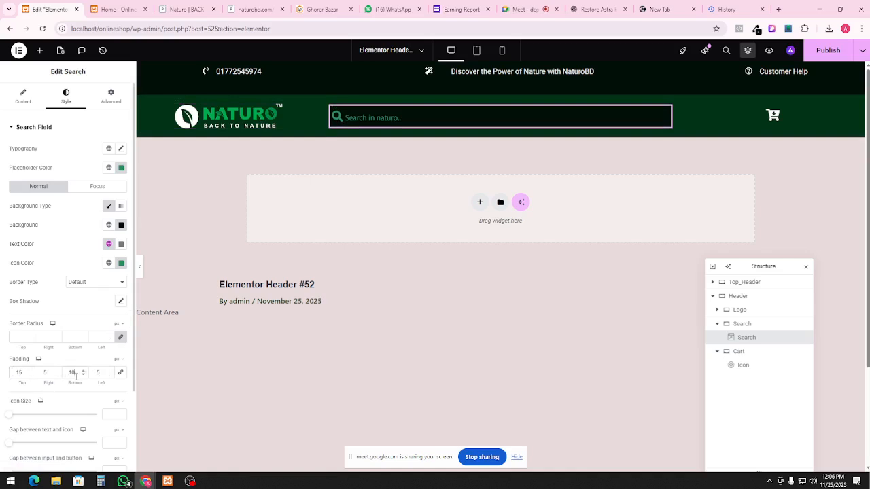
pyautogui.write('15')
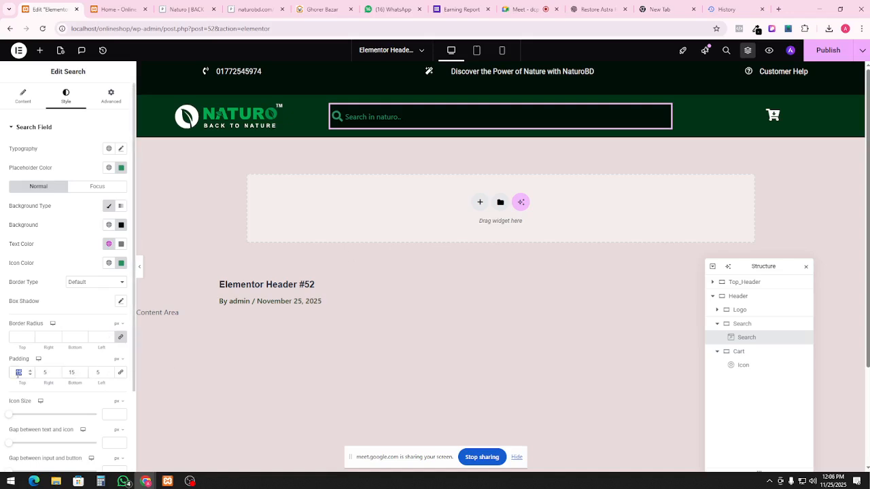
pyautogui.write('12')
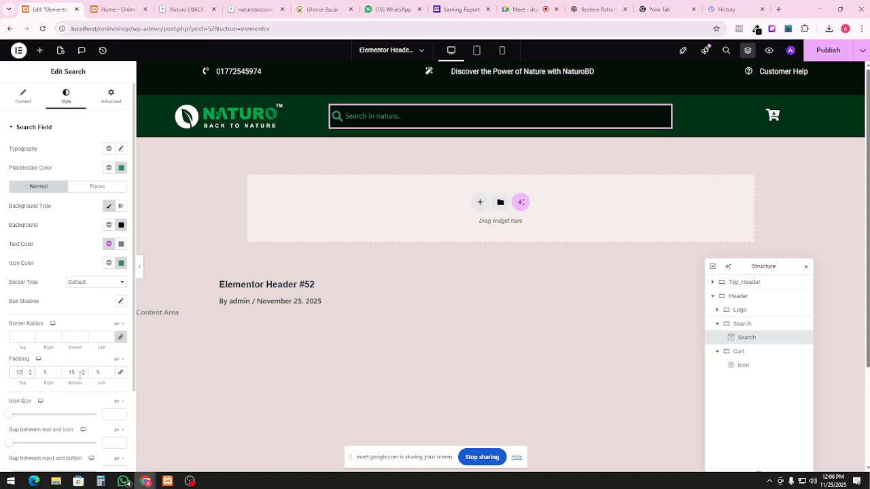
pyautogui.write('12')
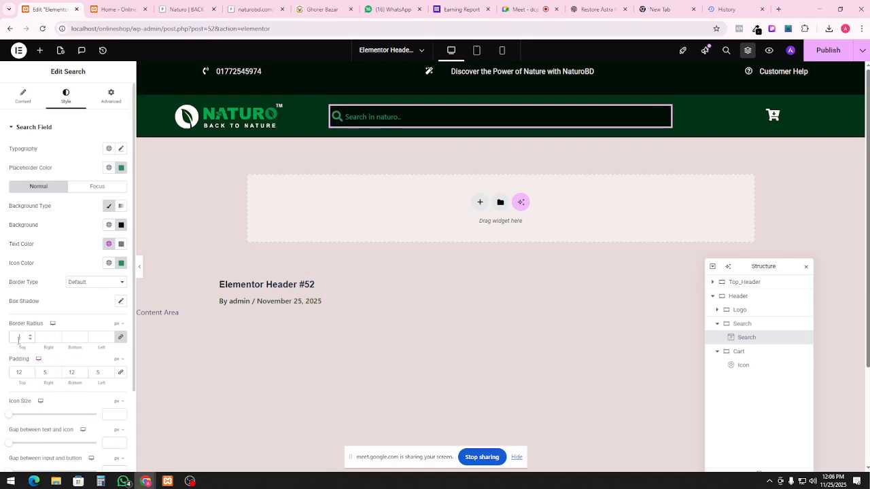
# Set all four linked border-radius corners of the search field to 5 px and preview the header
pyautogui.click(121, 338)
pyautogui.moveTo(21, 337); pyautogui.dragTo(6, 340)
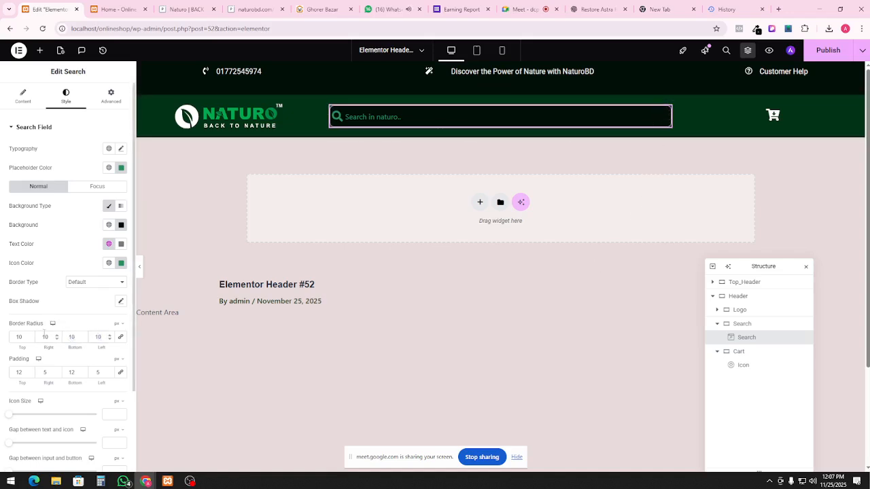
pyautogui.doubleClick(23, 336)
pyautogui.write('55')
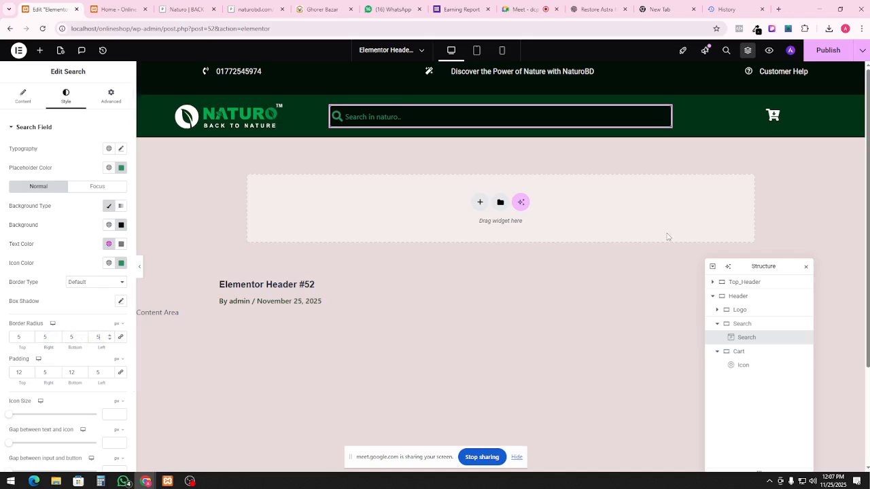
pyautogui.scroll(-1, 677, 228)
pyautogui.scroll(1, 642, 272)
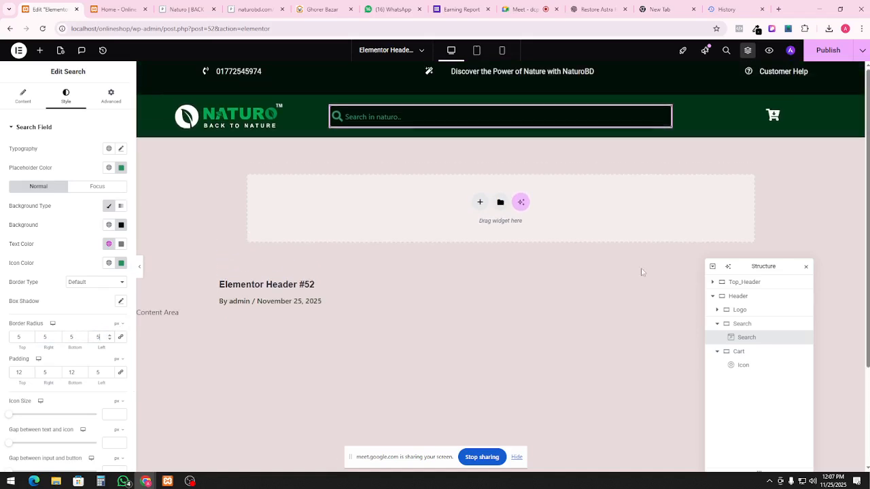
pyautogui.click(140, 270)
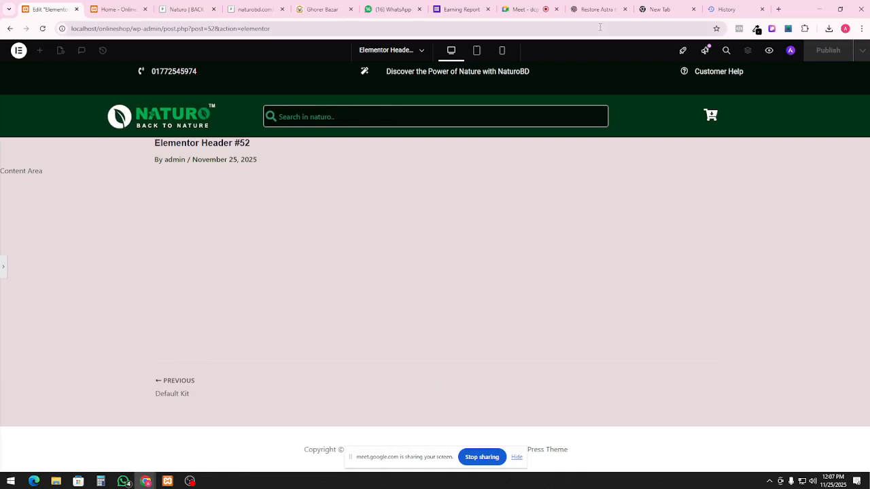
pyautogui.click(4, 271)
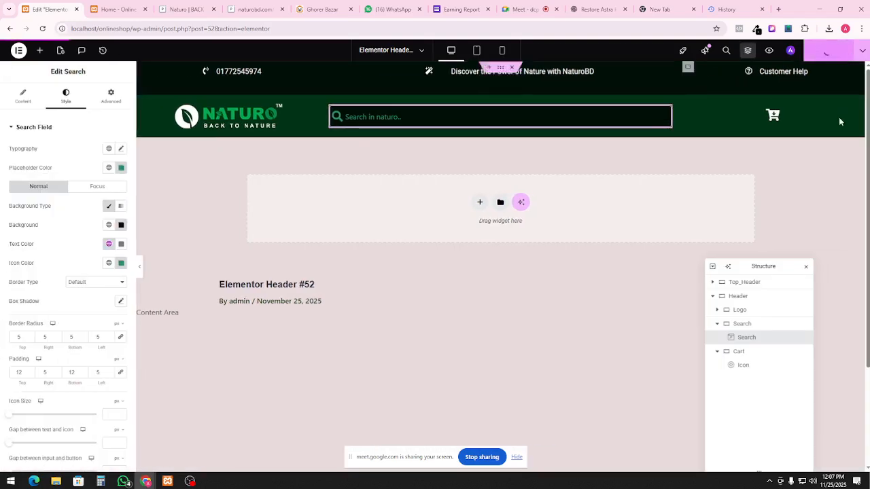
# Publish the header with the Include Entire Site display condition
pyautogui.click(862, 50)
pyautogui.click(843, 119)
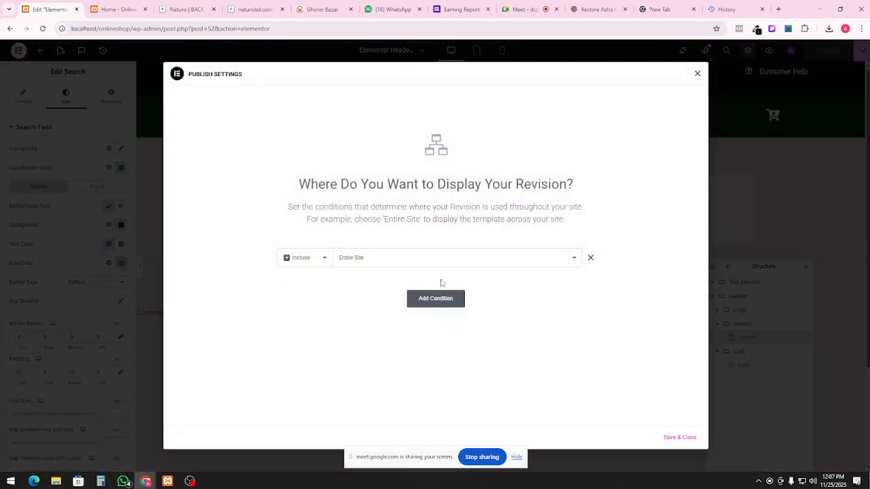
pyautogui.click(679, 437)
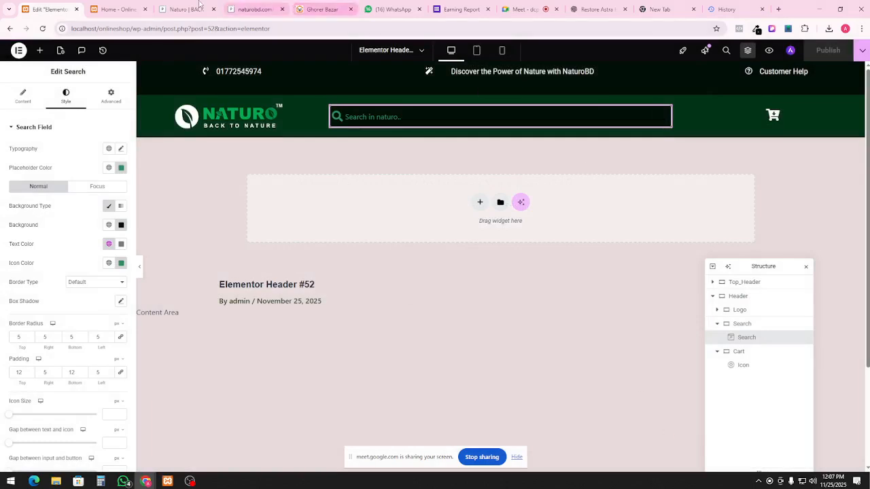
# Reload the live home page to confirm the green Naturo header, then return to the editor and OBS Studio
pyautogui.click(114, 9)
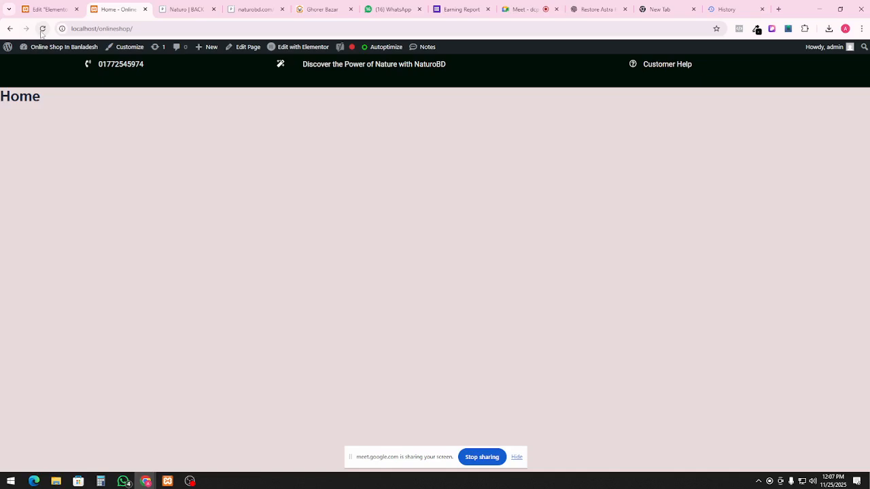
pyautogui.click(41, 29)
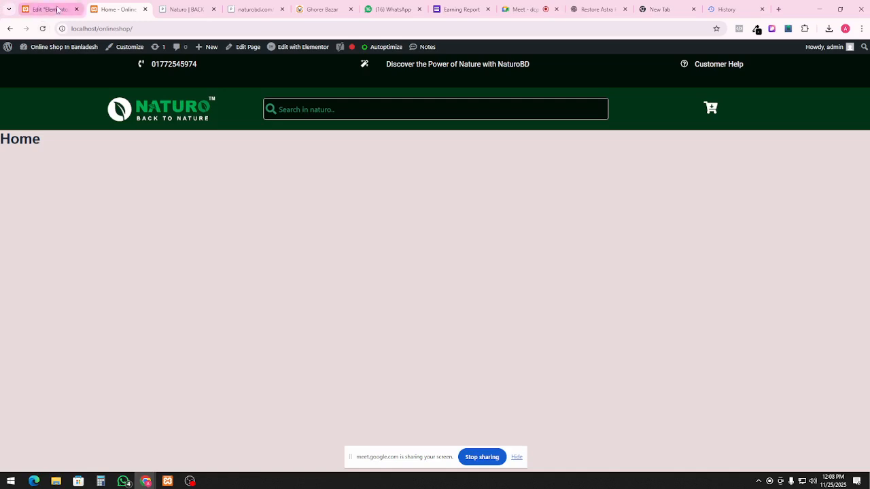
pyautogui.click(47, 9)
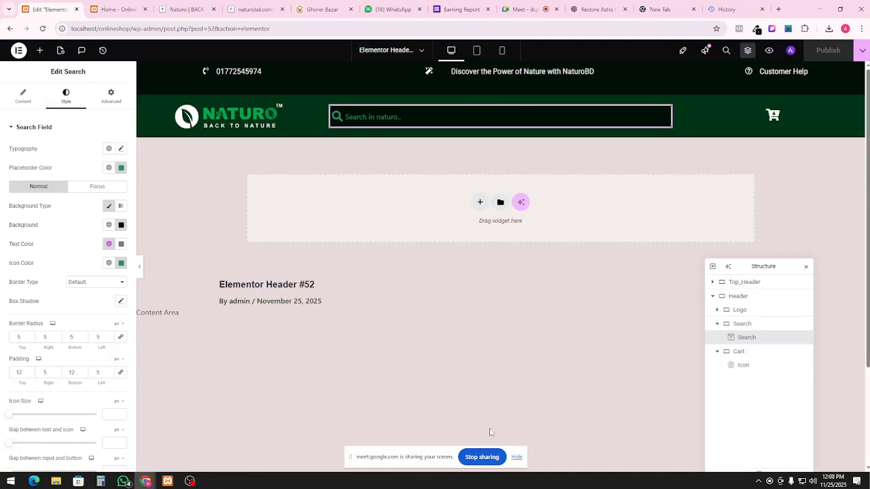
pyautogui.click(190, 482)
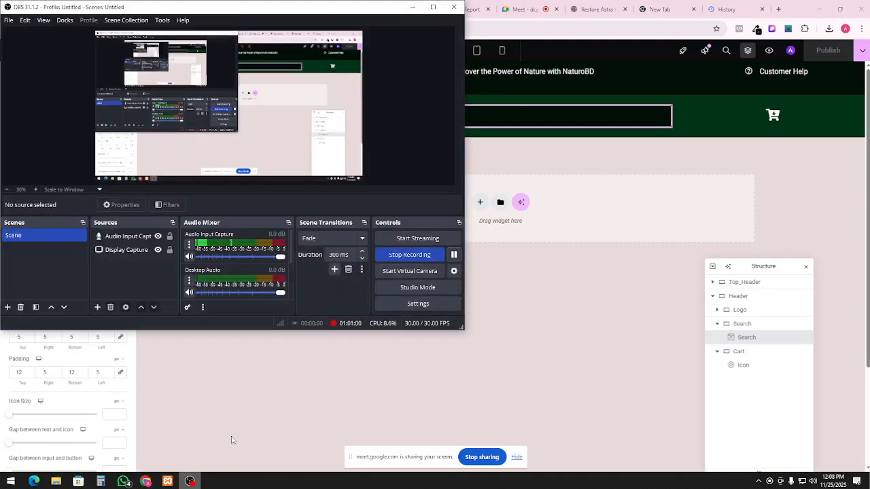